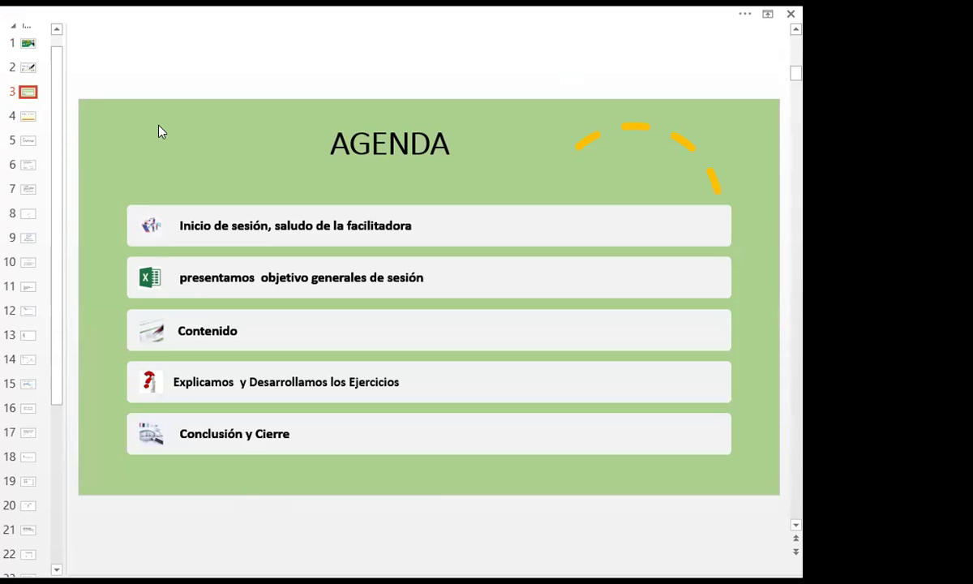
- Go to slide 4 in PowerPoint, then bring the Excel workbook LIBRO DE EXCEL SESION 3 forward
left_click(26, 118)
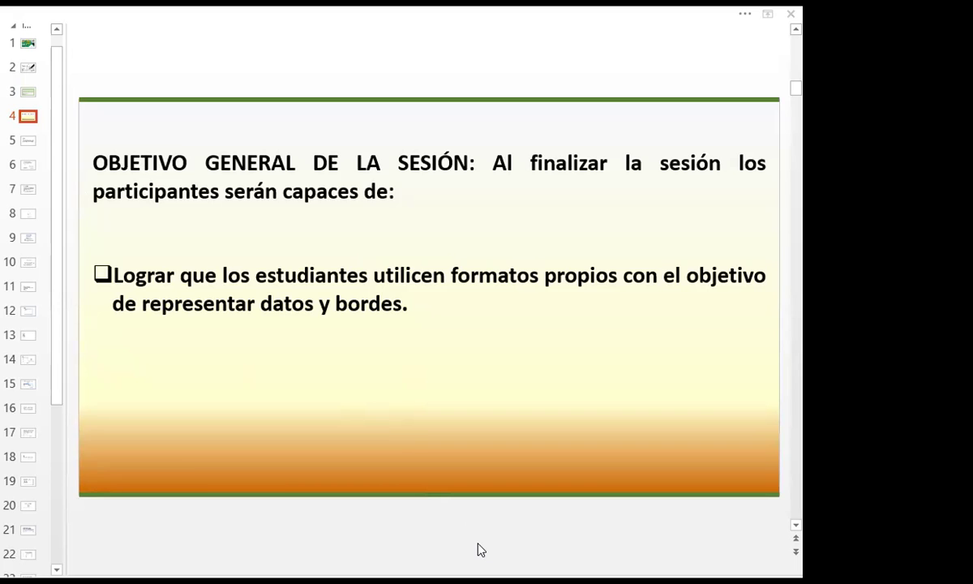
key("alt+Tab")
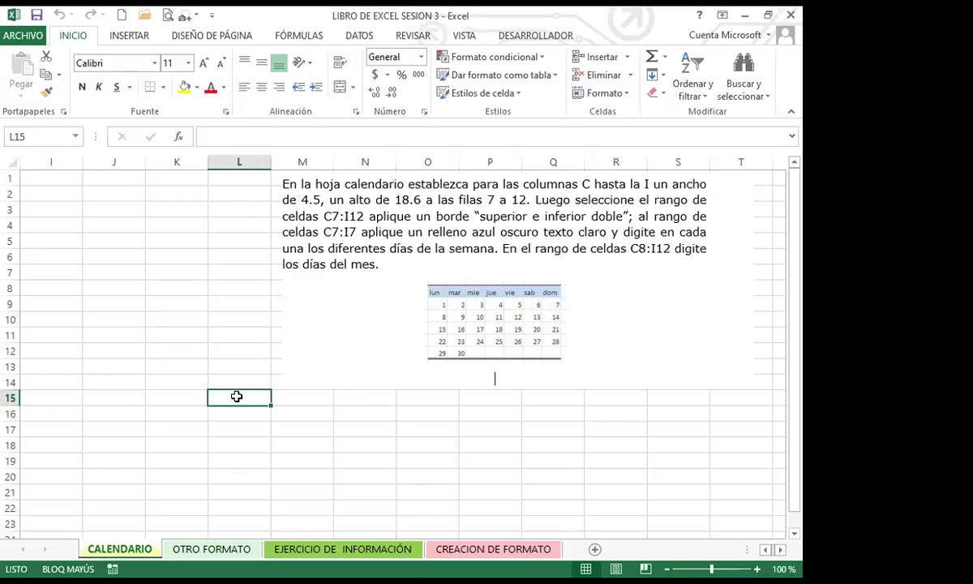
- Select the OTRO FORMATO sheet and insert a new blank sheet, Hoja1, after it
left_click(224, 361)
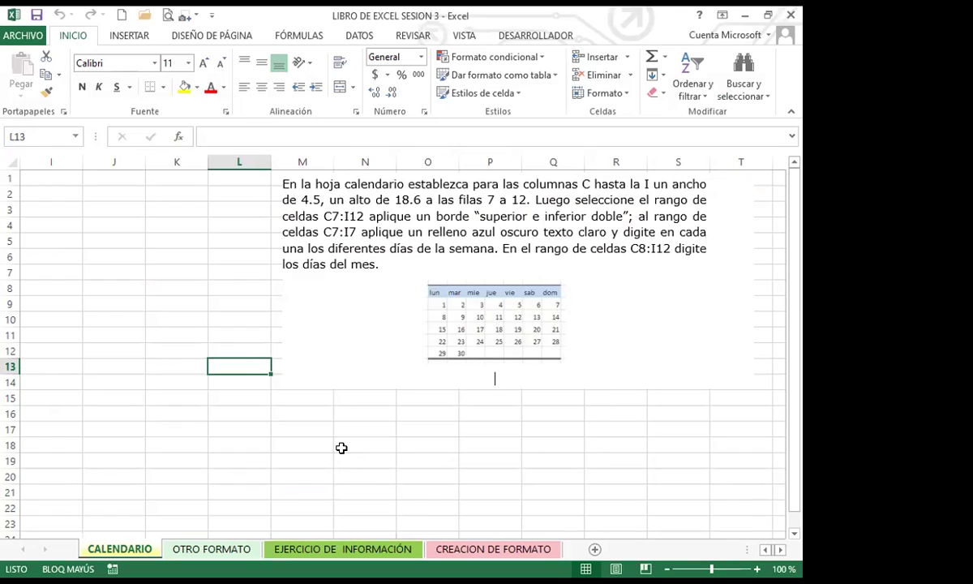
left_click(227, 549)
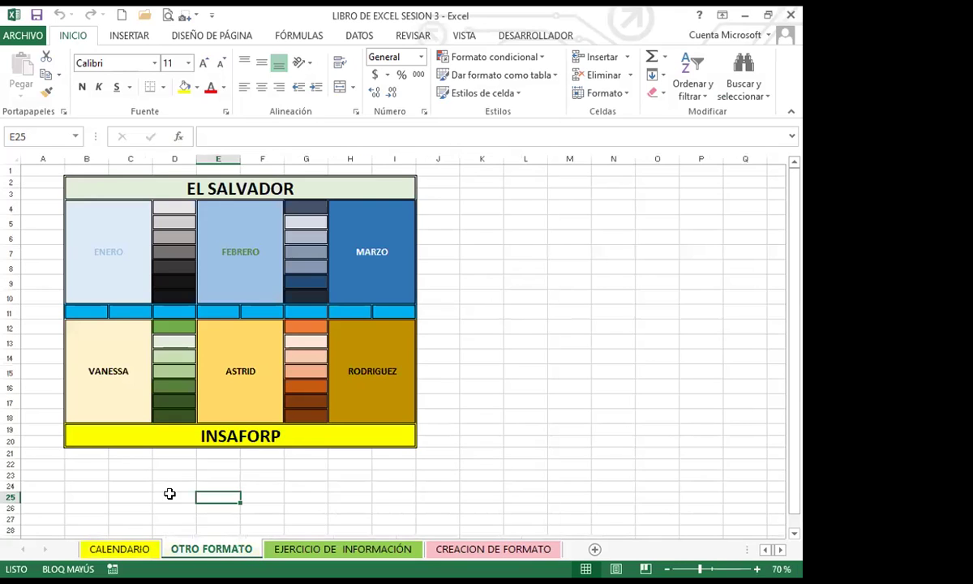
left_click(503, 395)
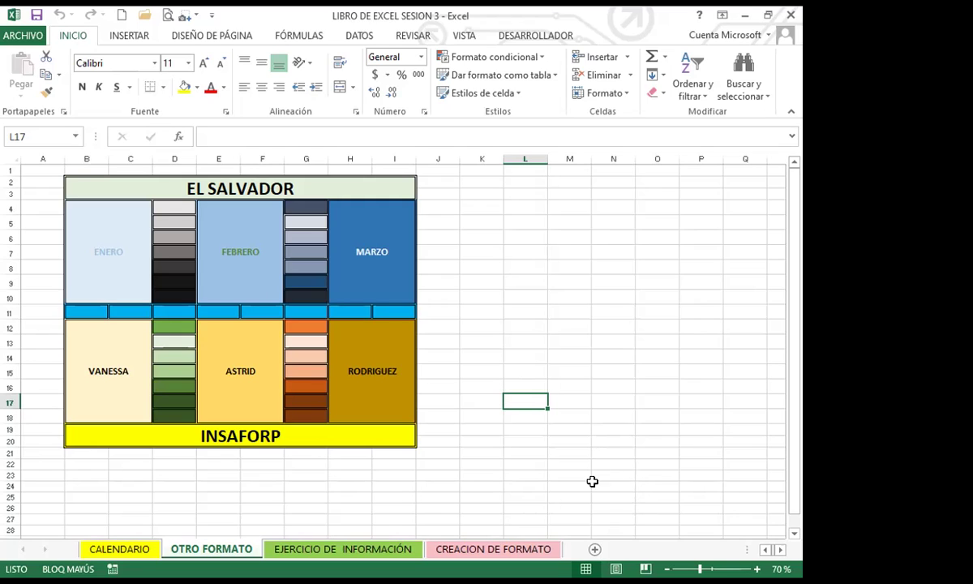
left_click(594, 550)
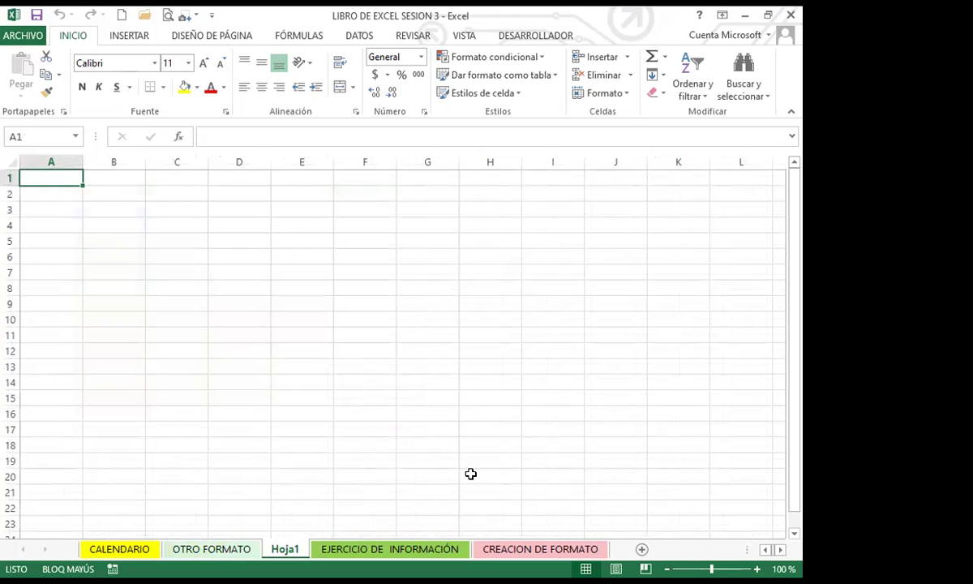
- Copy the entire OTRO FORMATO sheet and paste its EL SALVADOR/INSAFORP layout into Hoja1
left_click(209, 549)
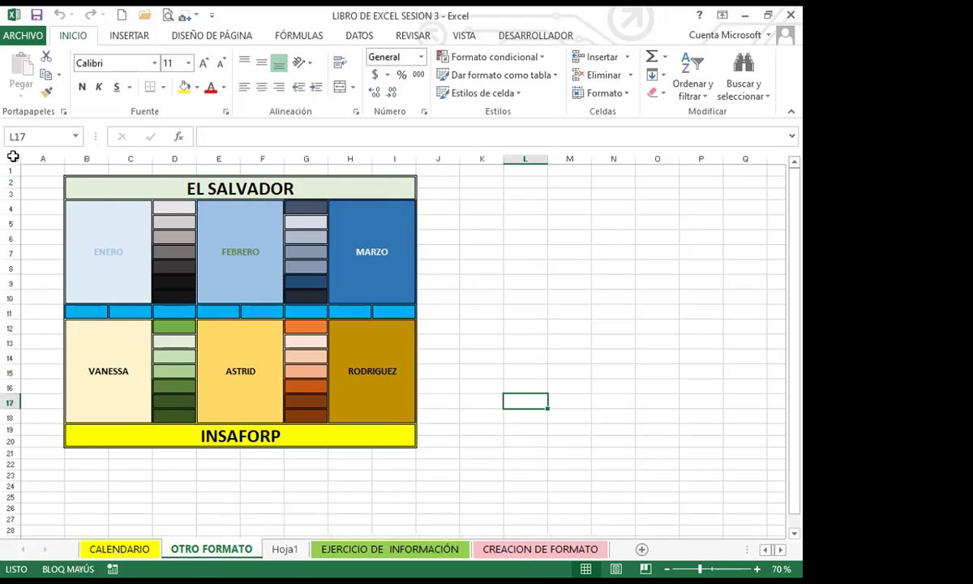
left_click(12, 157)
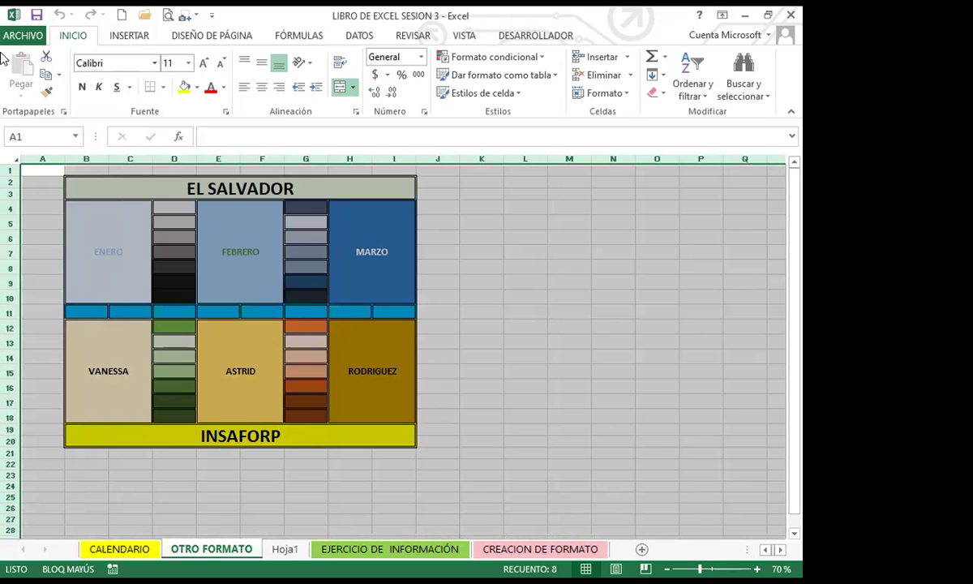
left_click(45, 76)
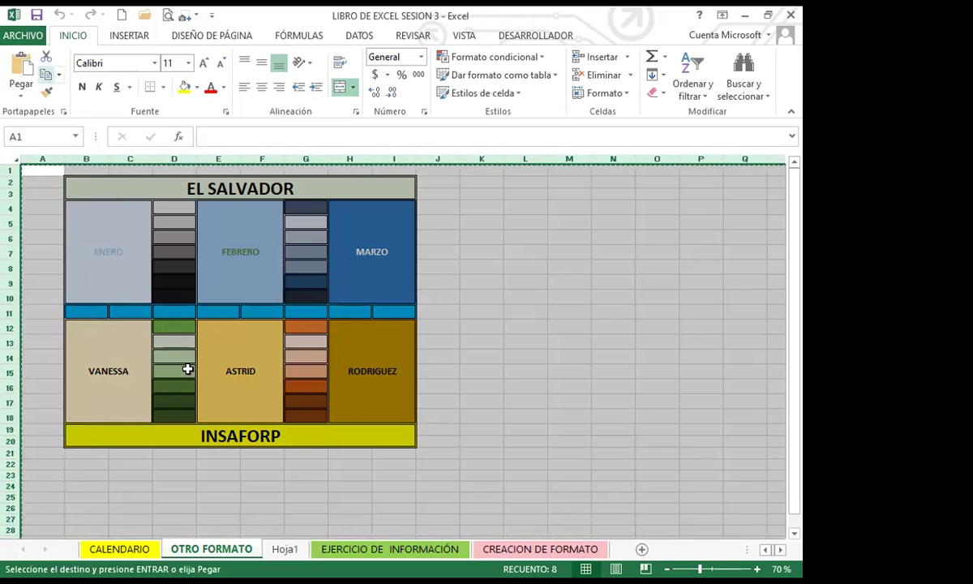
left_click(284, 549)
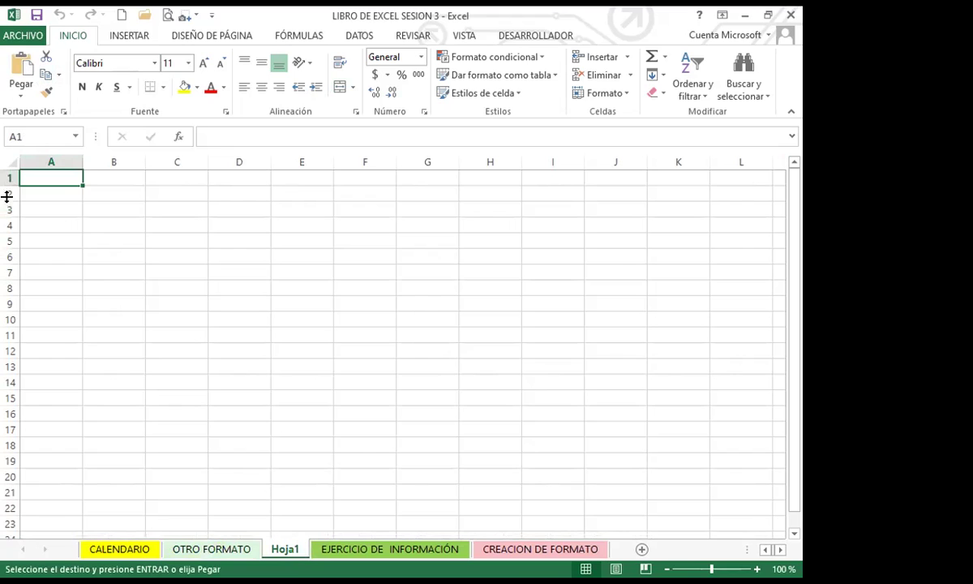
left_click(8, 156)
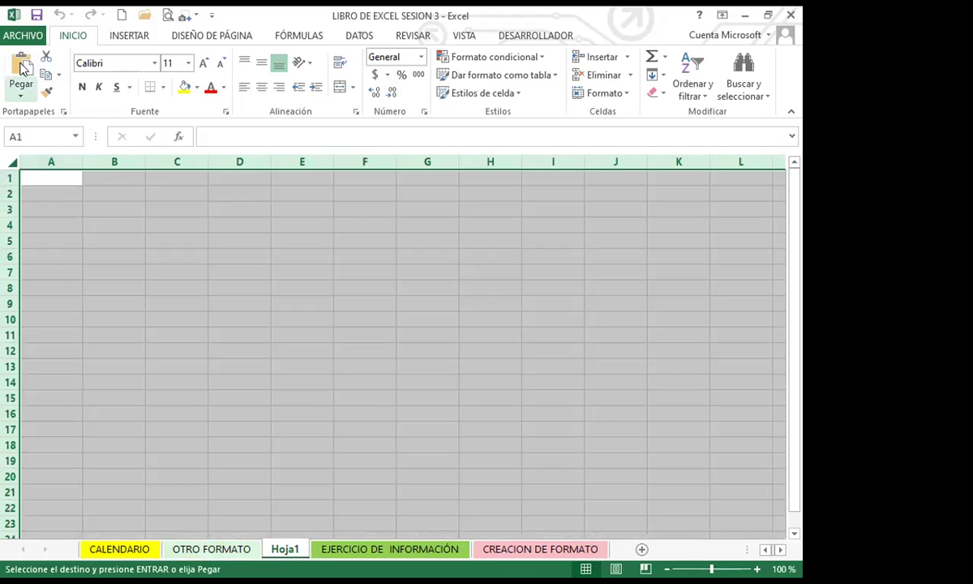
left_click(23, 69)
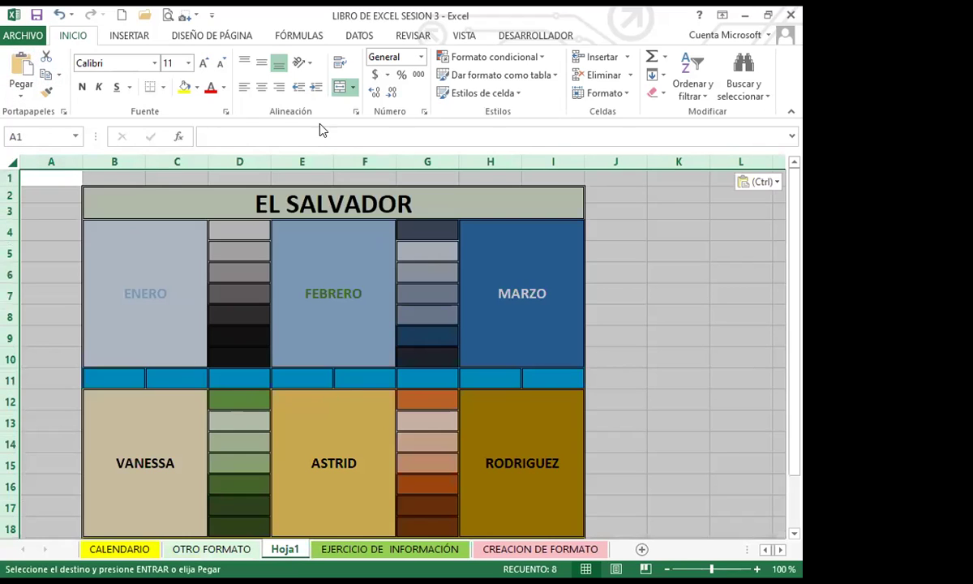
left_click(614, 424)
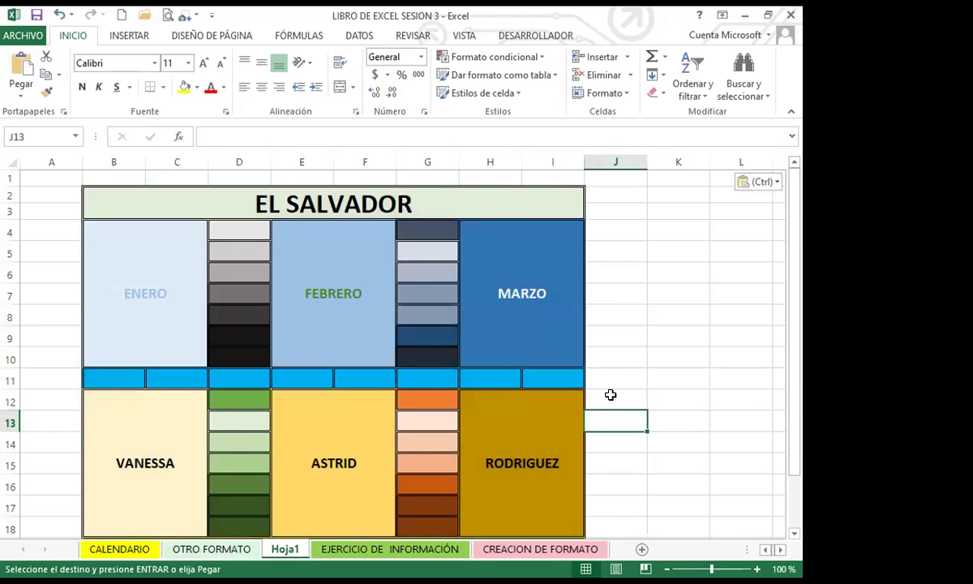
- Start renaming the Hoja1 tab to 'OTRO FORMATO DE EJEMPLO'
scroll(612, 396, "down", 3)
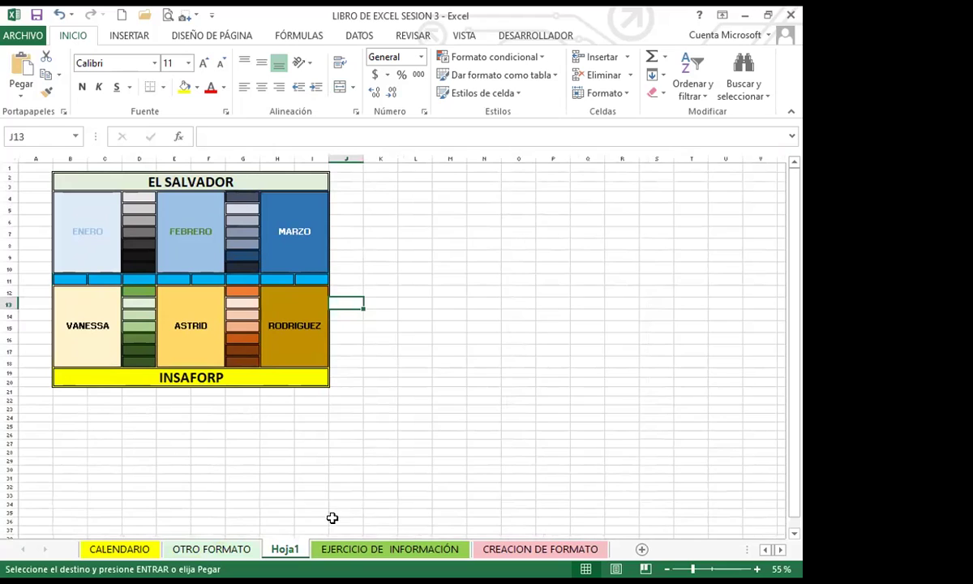
double_click(284, 550)
type("OTRO FORMATO DE EJEMPLO")
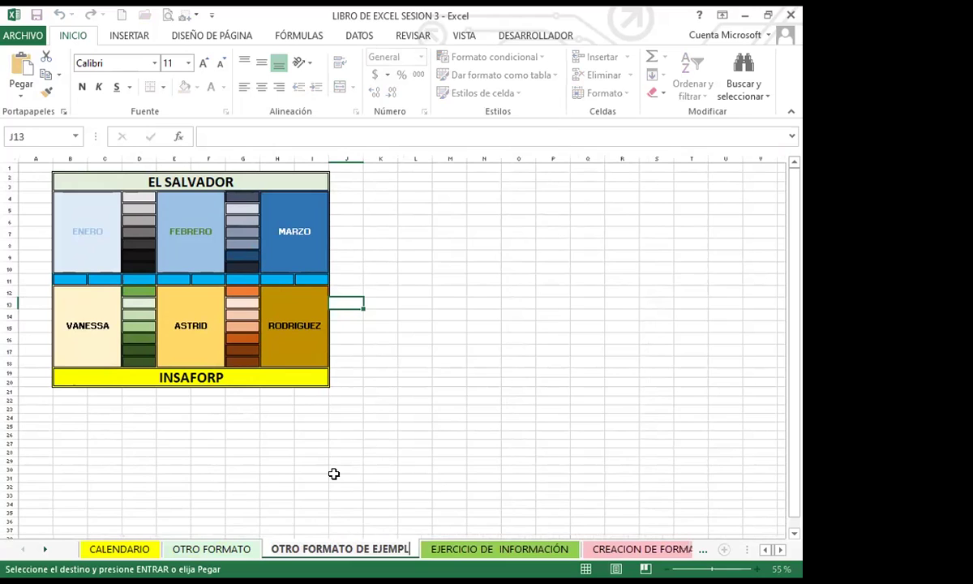
type("O")
- Commit the sheet name, then open the tab colour menu and close it without picking a colour
left_click(354, 462)
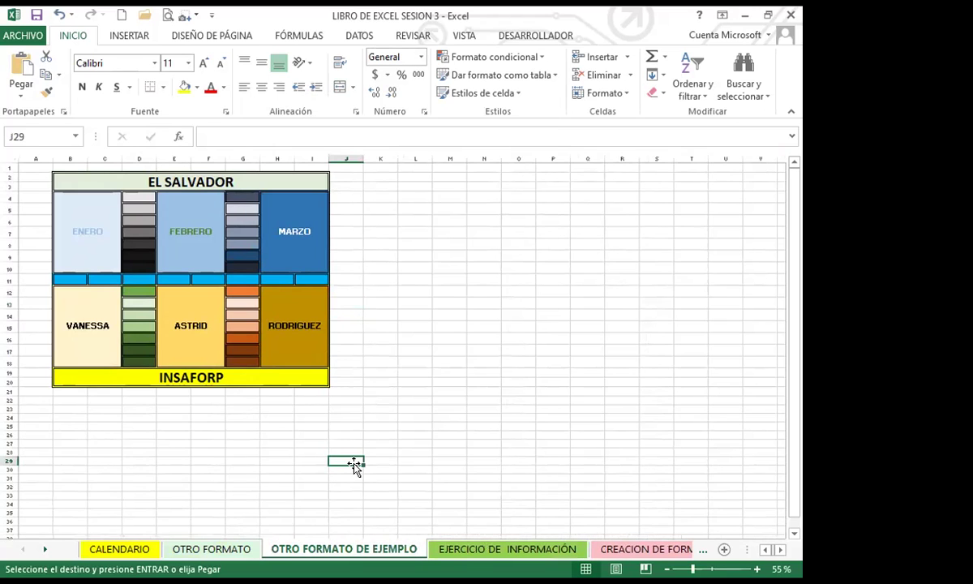
right_click(367, 553)
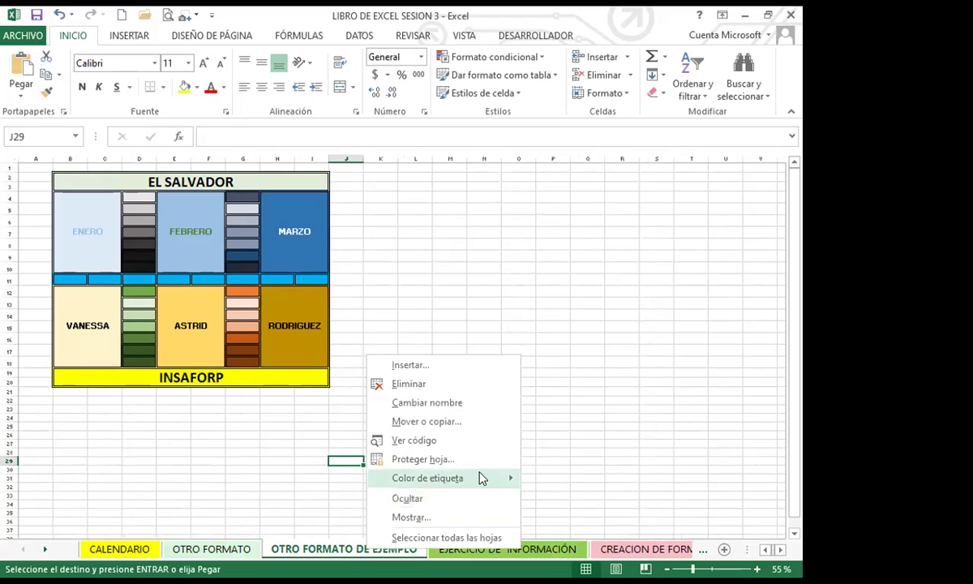
mouse_move(481, 478)
left_click(412, 478)
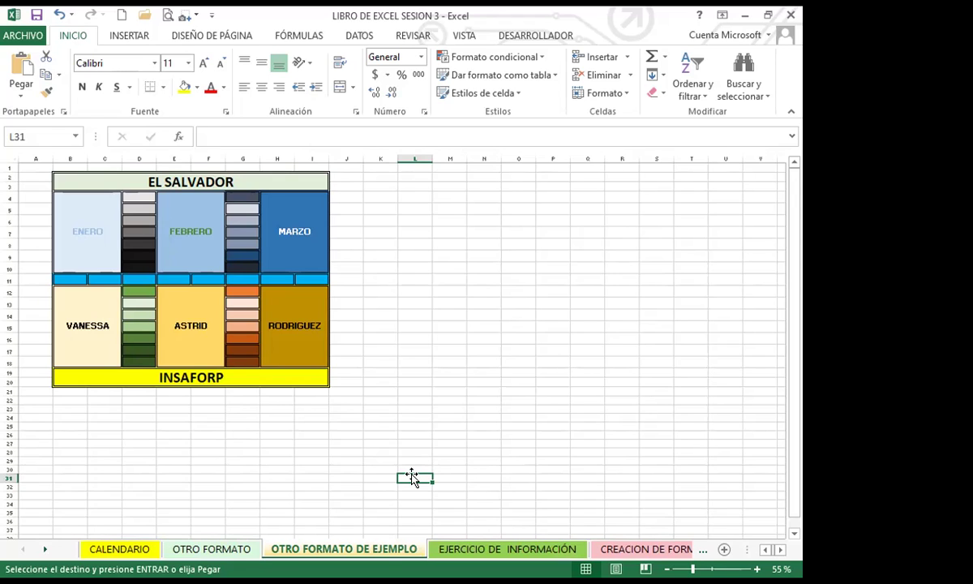
- Hide the OTRO FORMATO DE EJEMPLO sheet using Ocultar on its tab
left_click(315, 493)
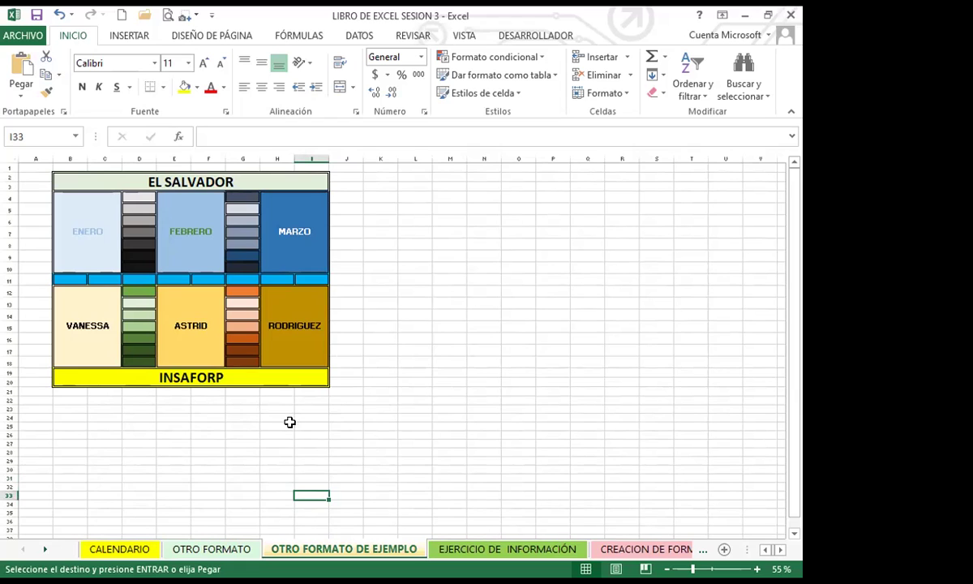
right_click(338, 549)
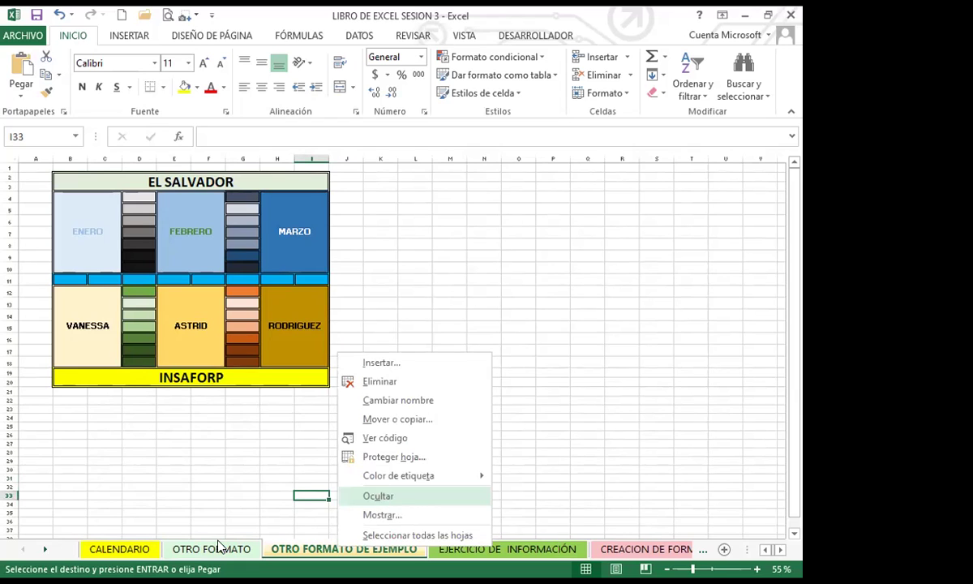
left_click(358, 466)
left_click(300, 467)
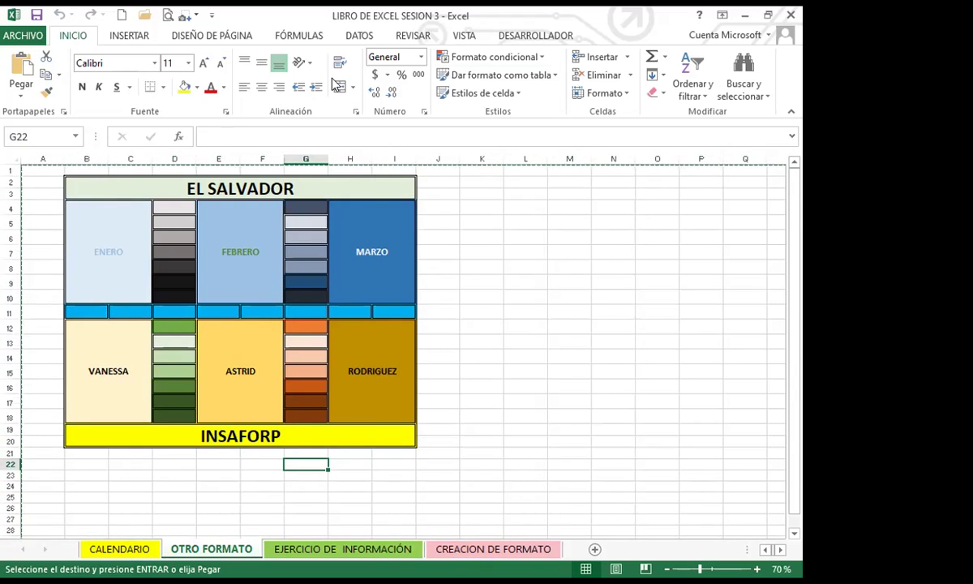
- Copy OTRO FORMATO to the end of the workbook (mover al final, Crear una copia)
right_click(209, 550)
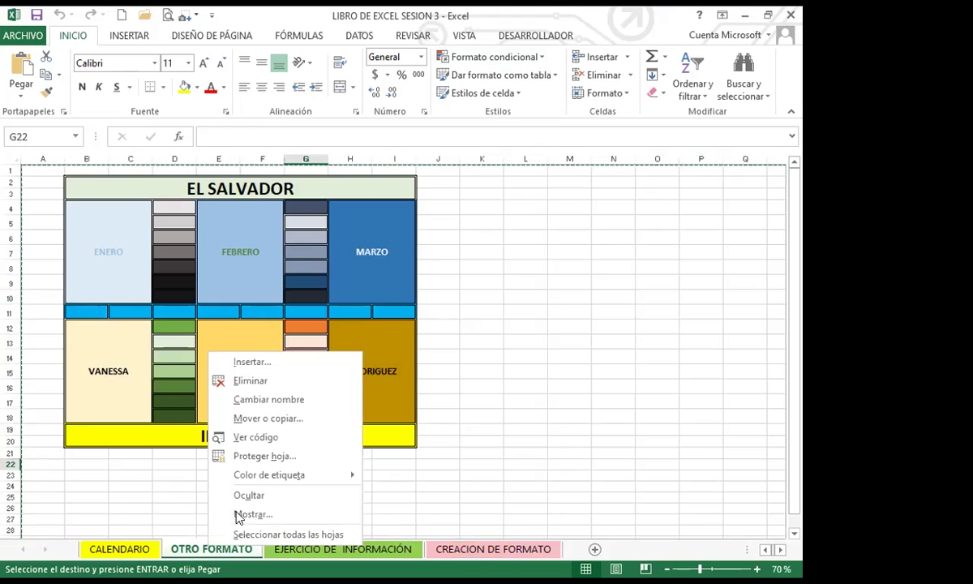
left_click(285, 420)
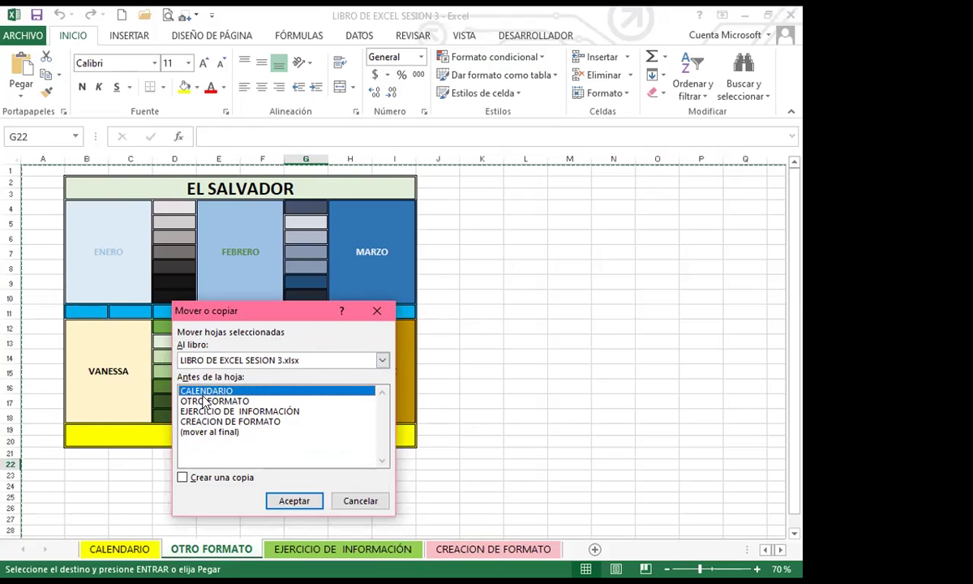
left_click(205, 401)
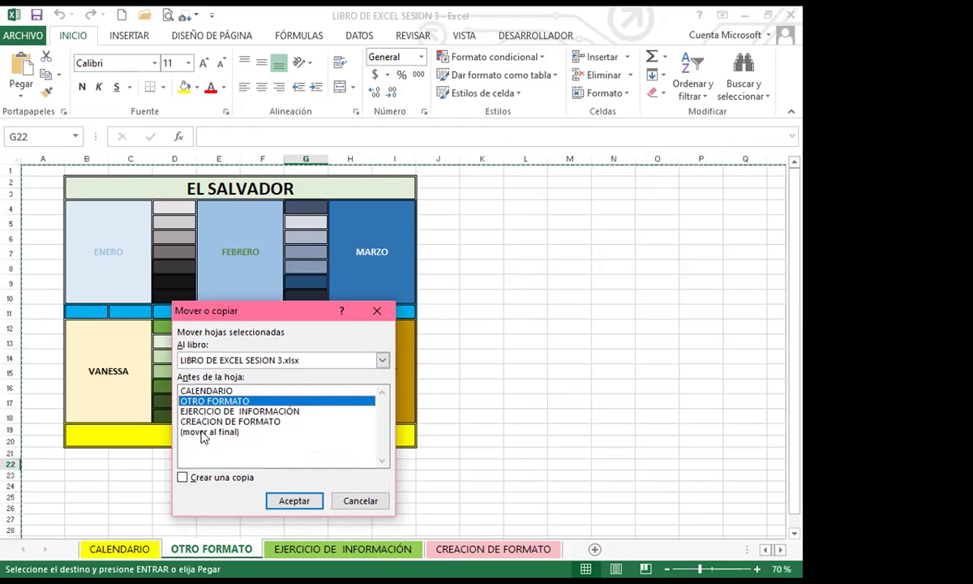
left_click(203, 432)
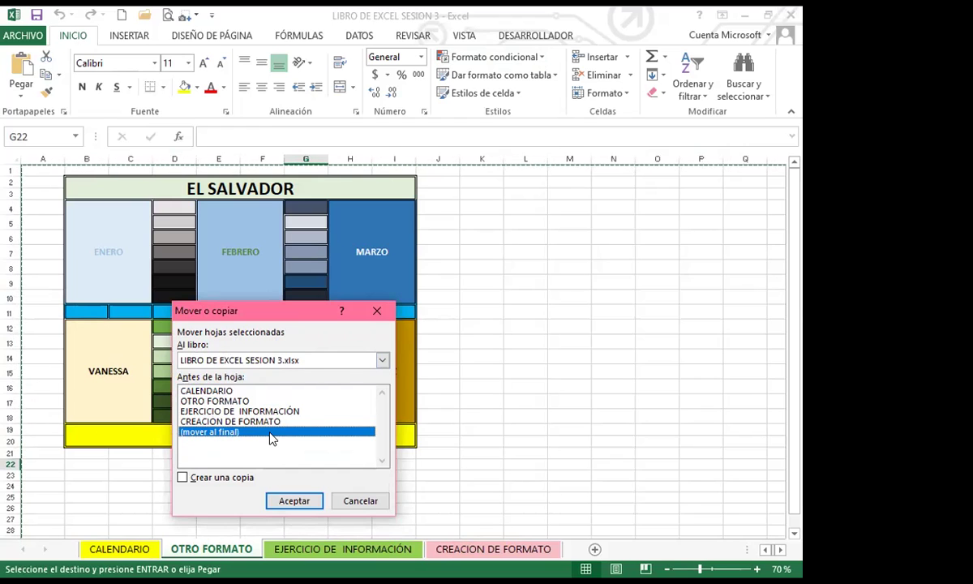
left_click(183, 478)
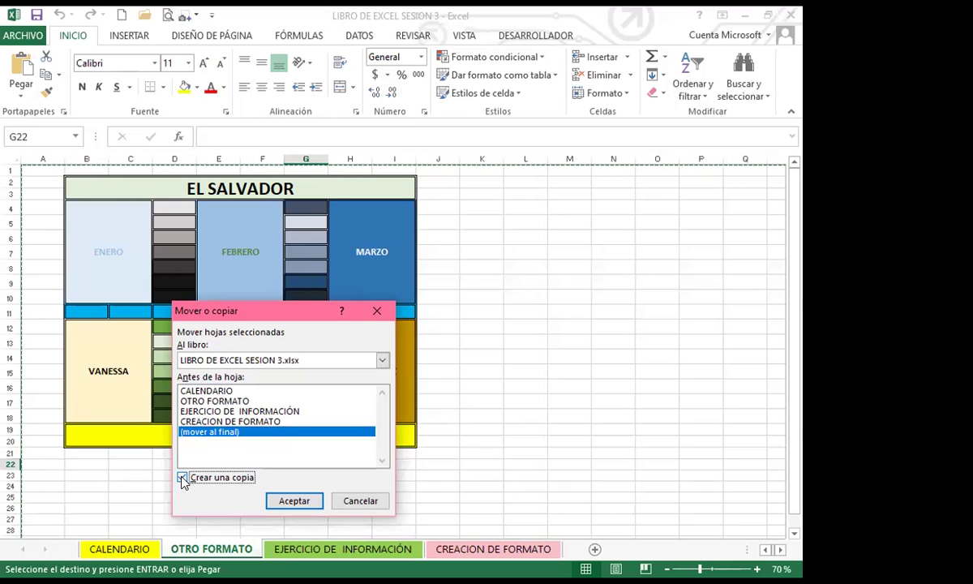
left_click(293, 499)
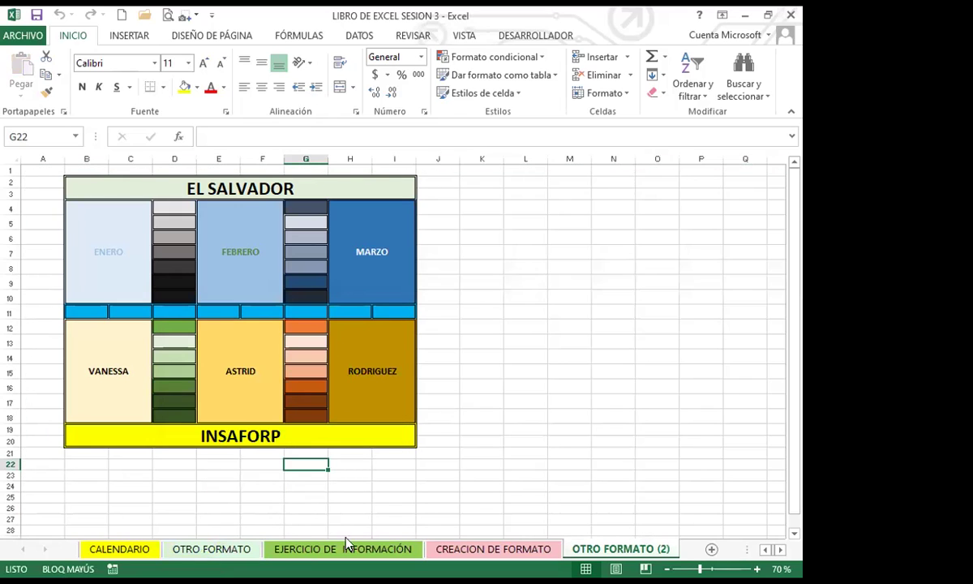
- Compare OTRO FORMATO with OTRO FORMATO (2), then create a new blank workbook, Libro1
left_click(613, 417)
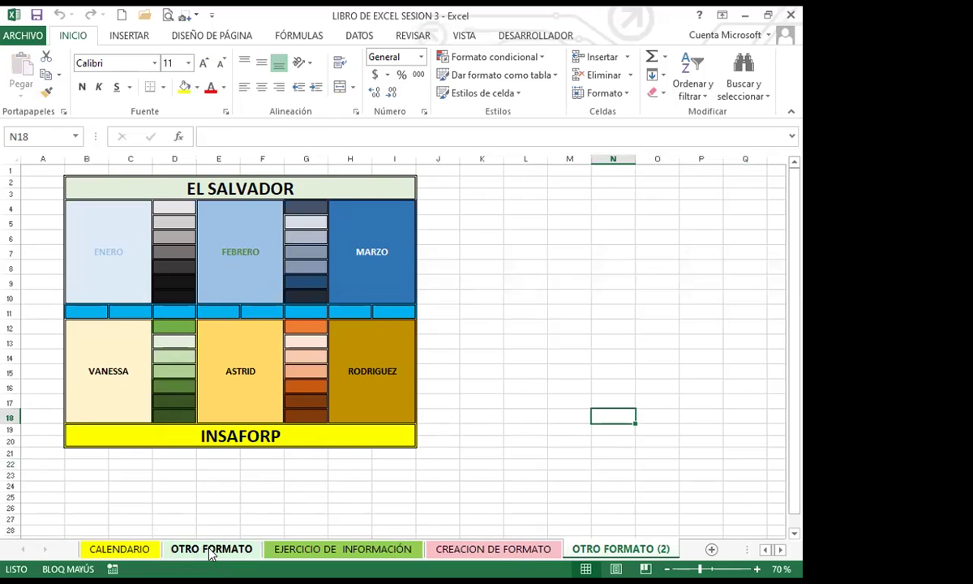
left_click(210, 551)
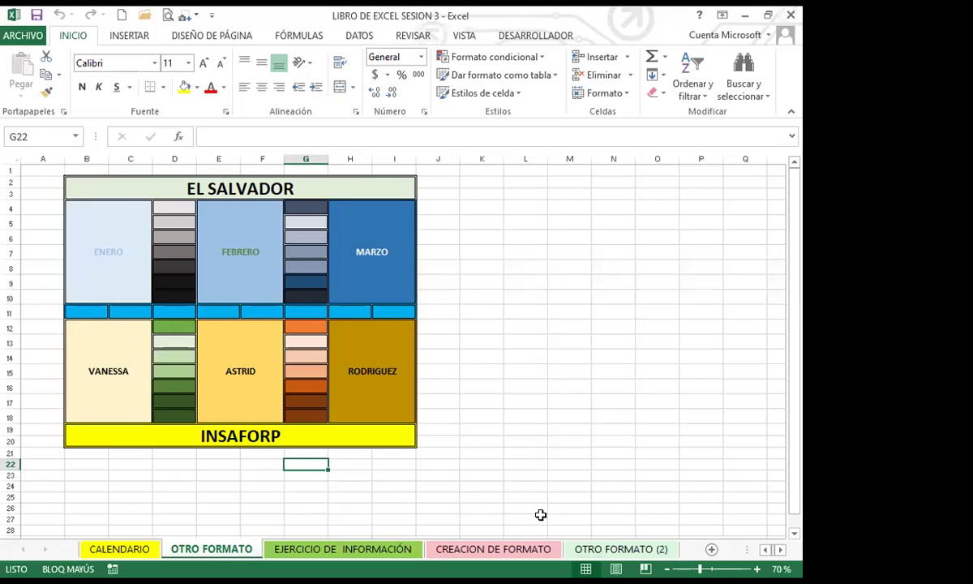
left_click(584, 551)
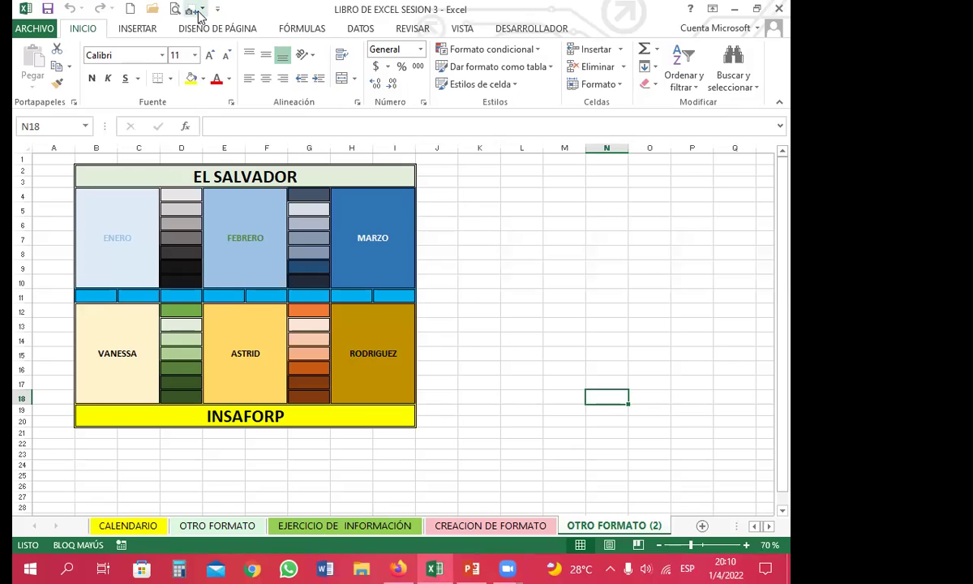
left_click(130, 10)
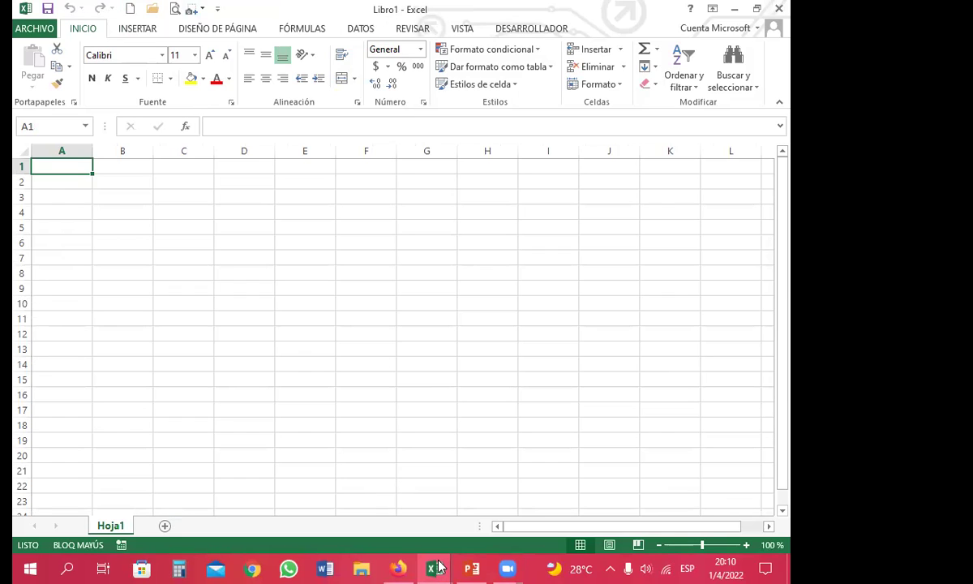
- Switch back to LIBRO DE EXCEL SESION 3 from the taskbar preview, leaving Libro1 open
left_click(362, 440)
left_click(269, 446)
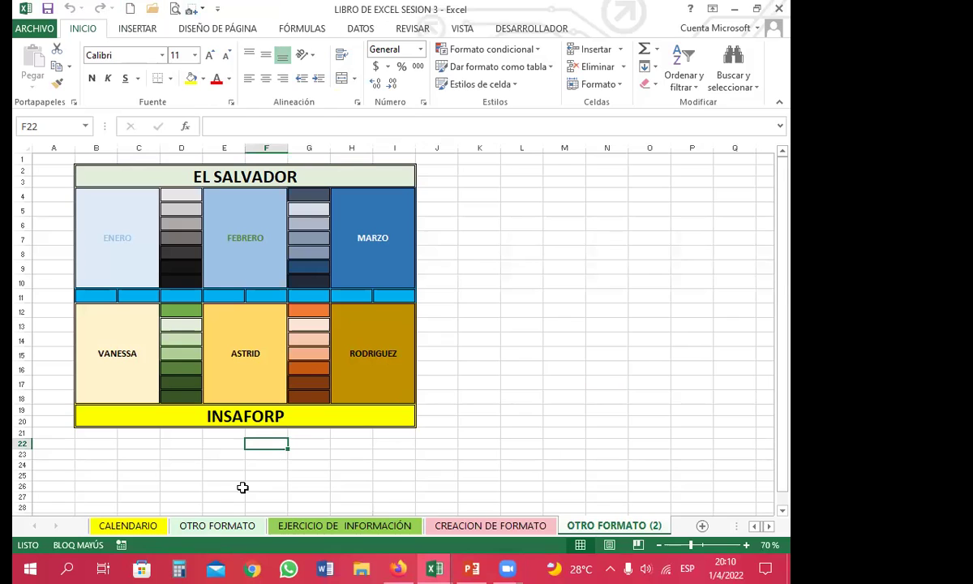
- Copy the OTRO FORMATO sheet into Libro1, placed at the end after Hoja1
right_click(218, 527)
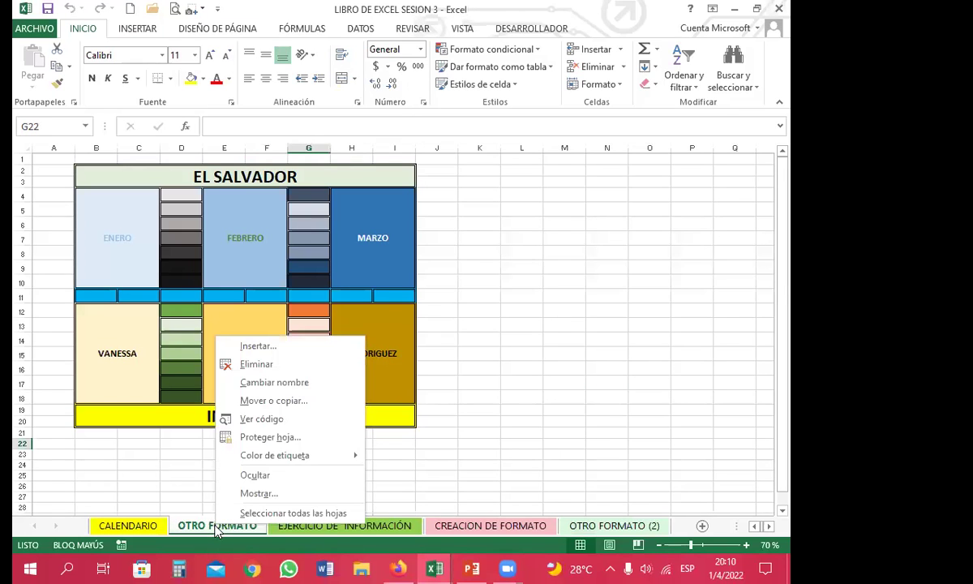
left_click(263, 401)
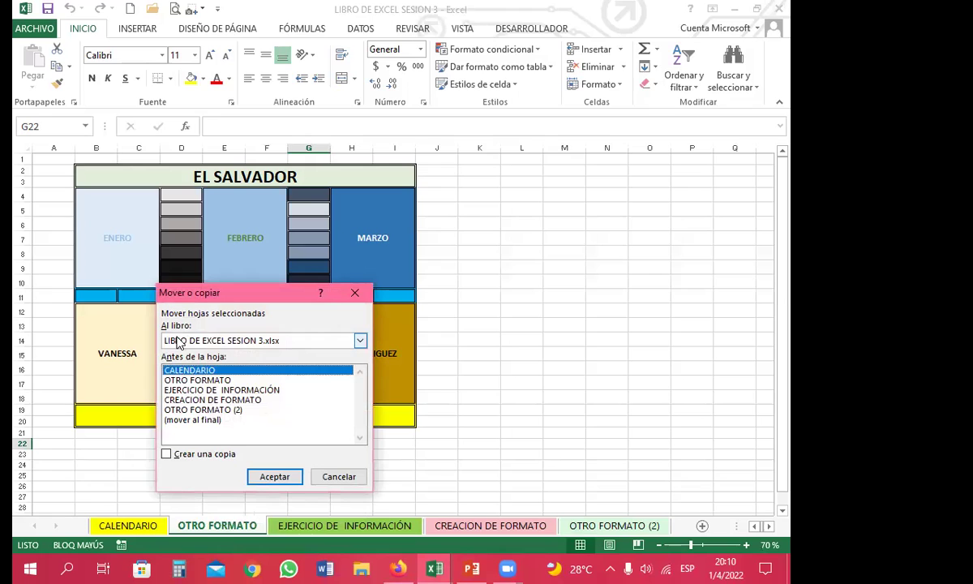
left_click(362, 344)
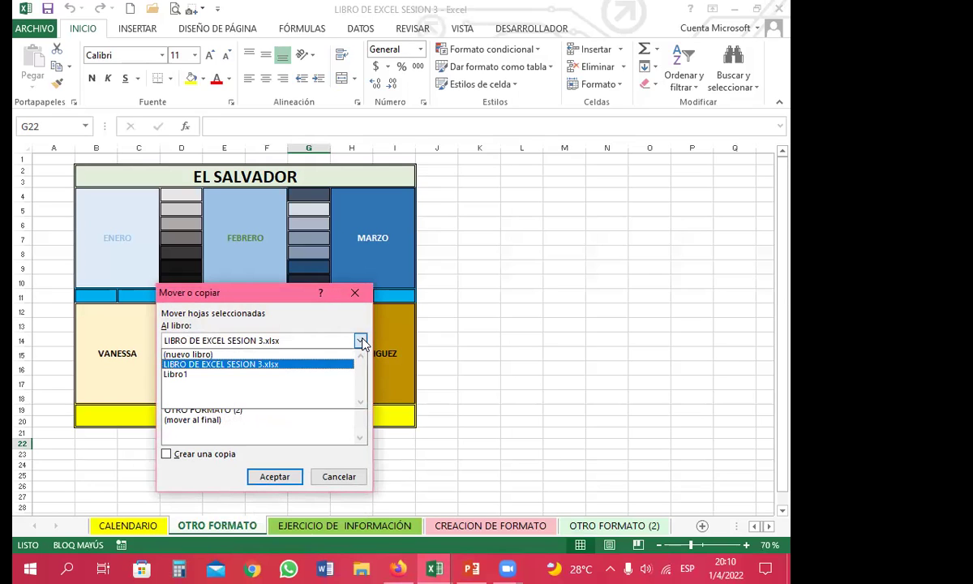
left_click(181, 374)
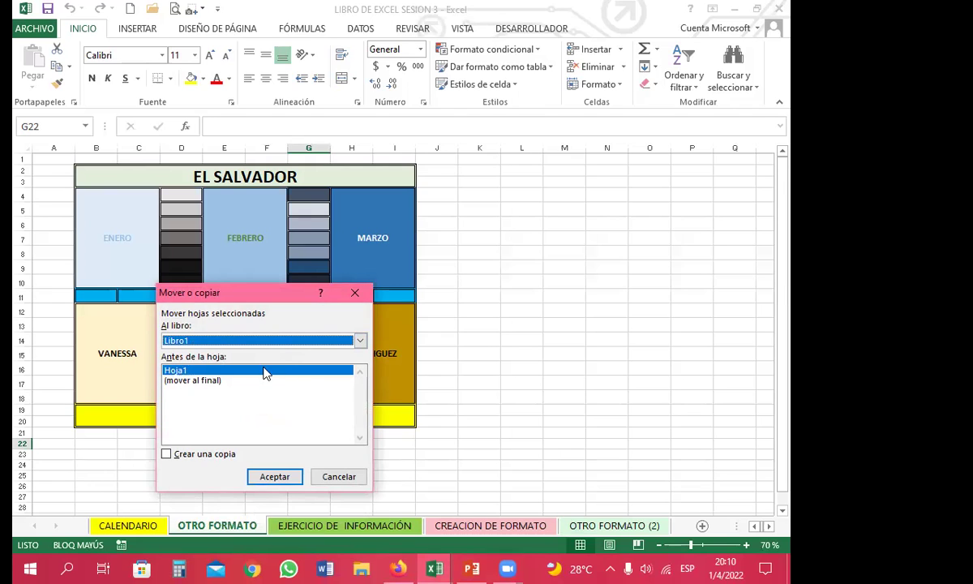
left_click(176, 381)
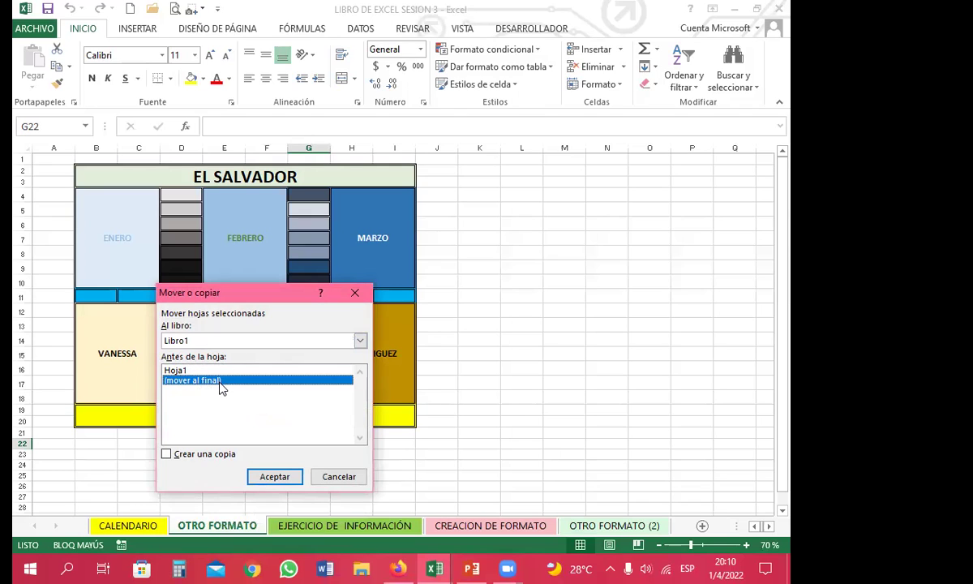
left_click(166, 455)
left_click(166, 455)
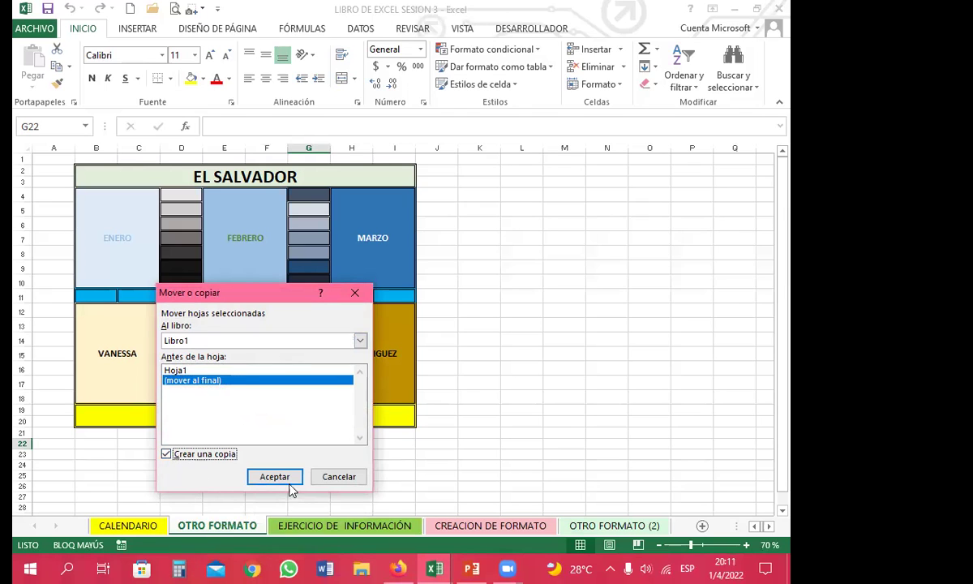
left_click(275, 476)
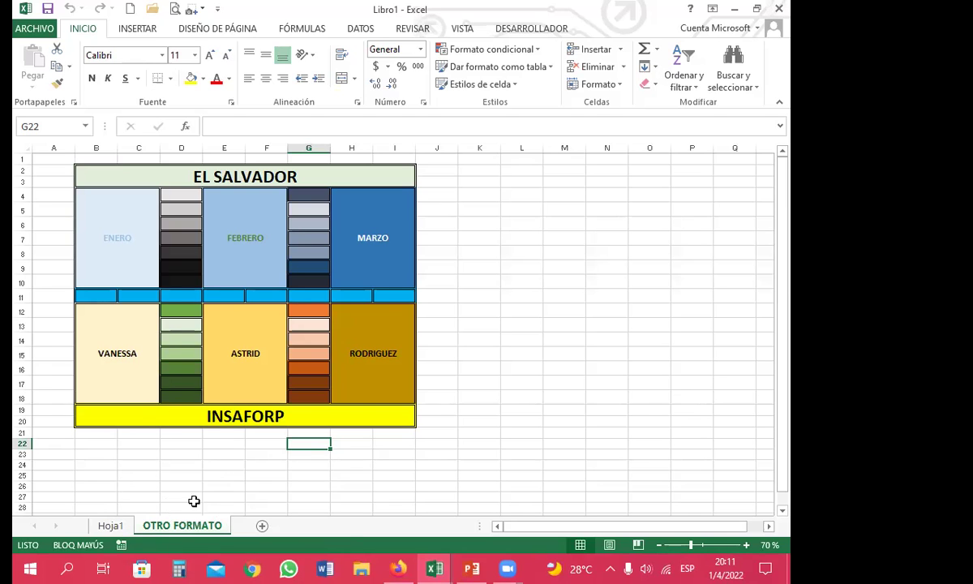
- Compare Hoja1 with the copied OTRO FORMATO in Libro1, then close Libro1 with No guardar
left_click(111, 528)
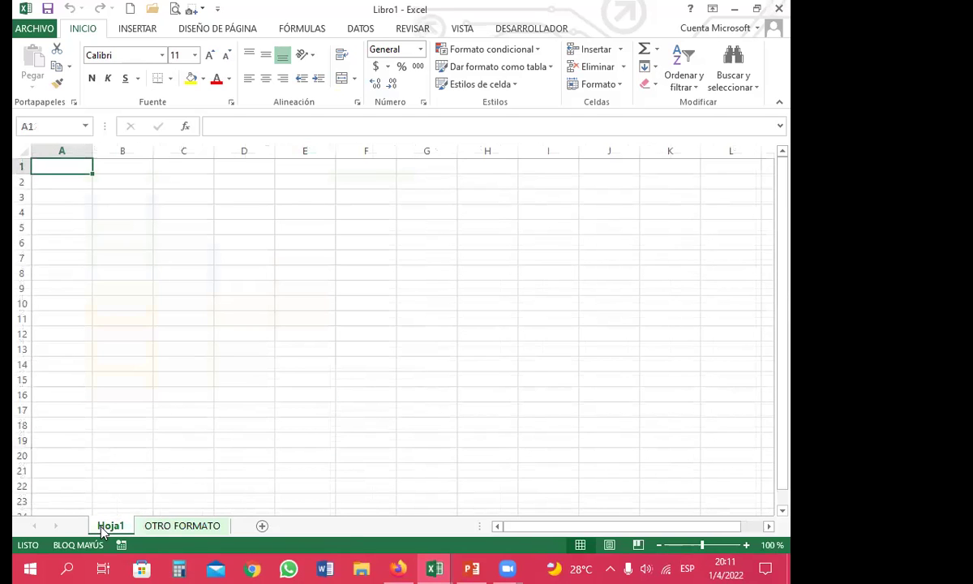
left_click(168, 527)
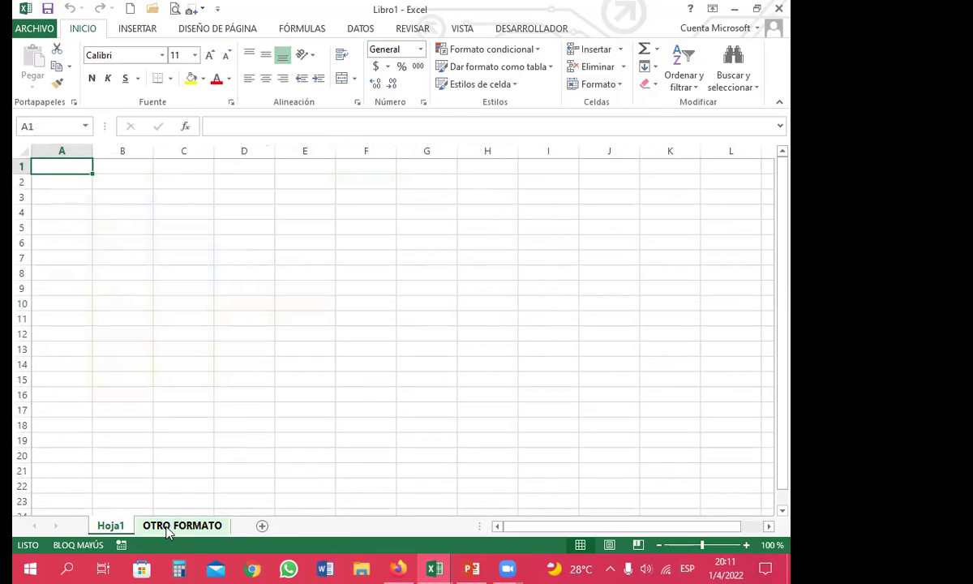
left_click(112, 527)
left_click(186, 527)
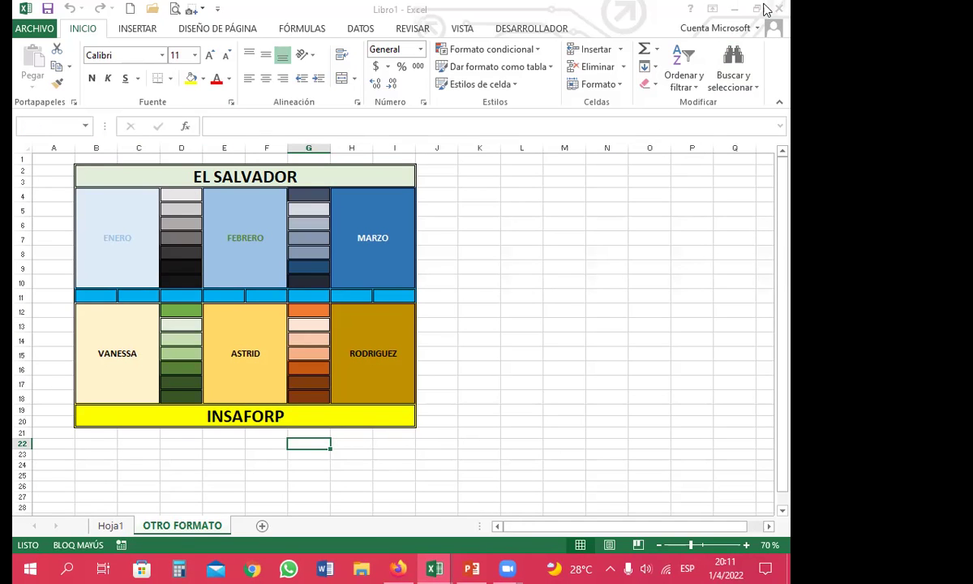
left_click(778, 8)
left_click(403, 302)
left_click(480, 338)
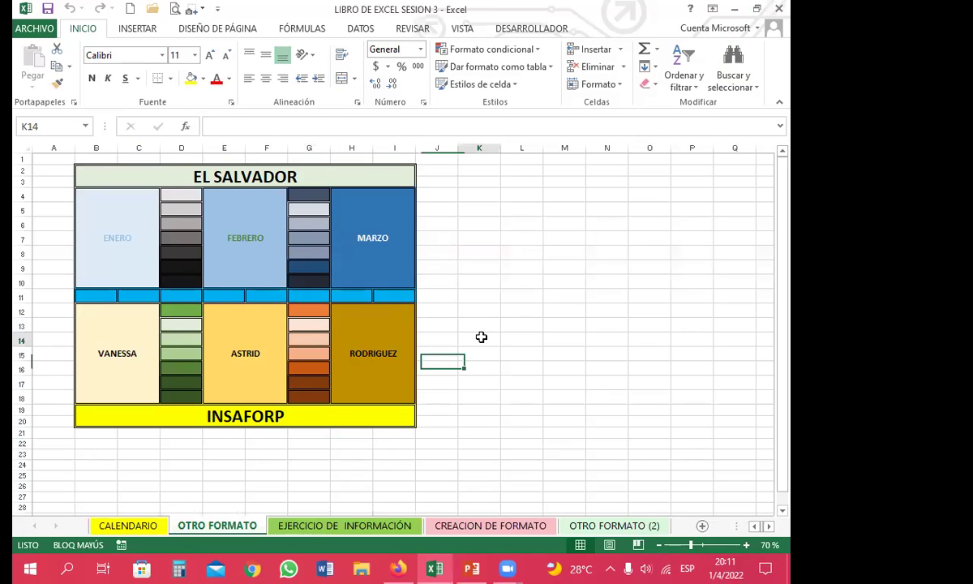
left_click(449, 304)
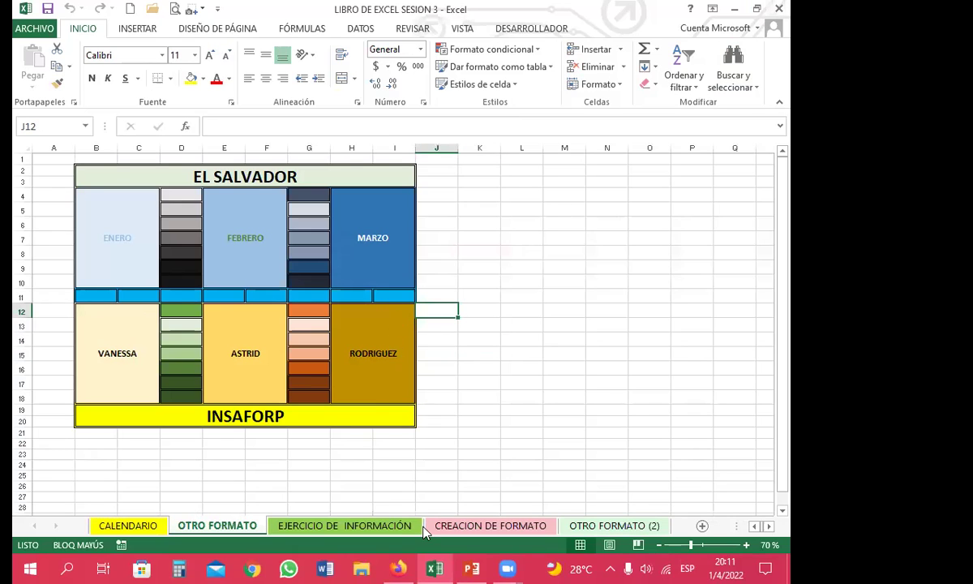
left_click(434, 567)
left_click(435, 566)
left_click(433, 567)
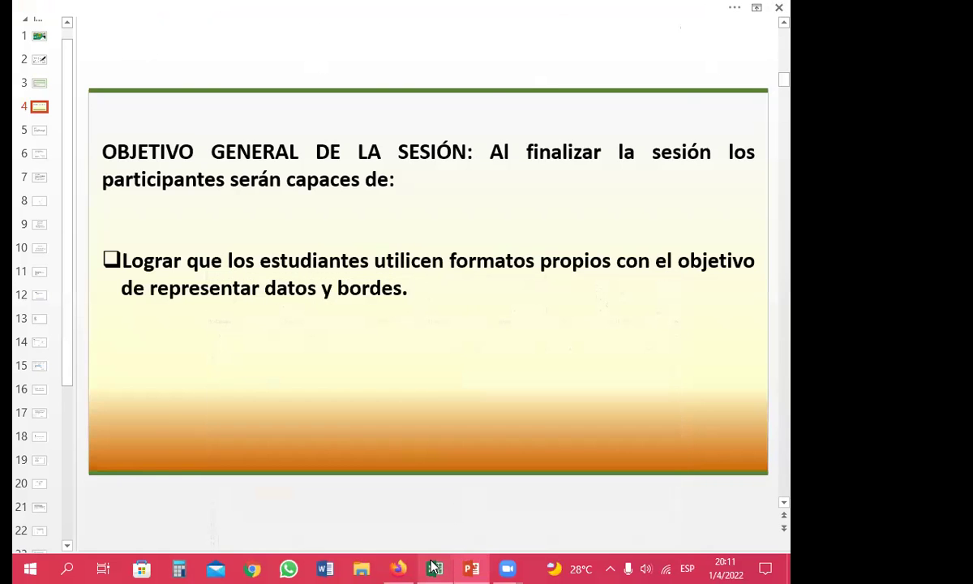
left_click(434, 567)
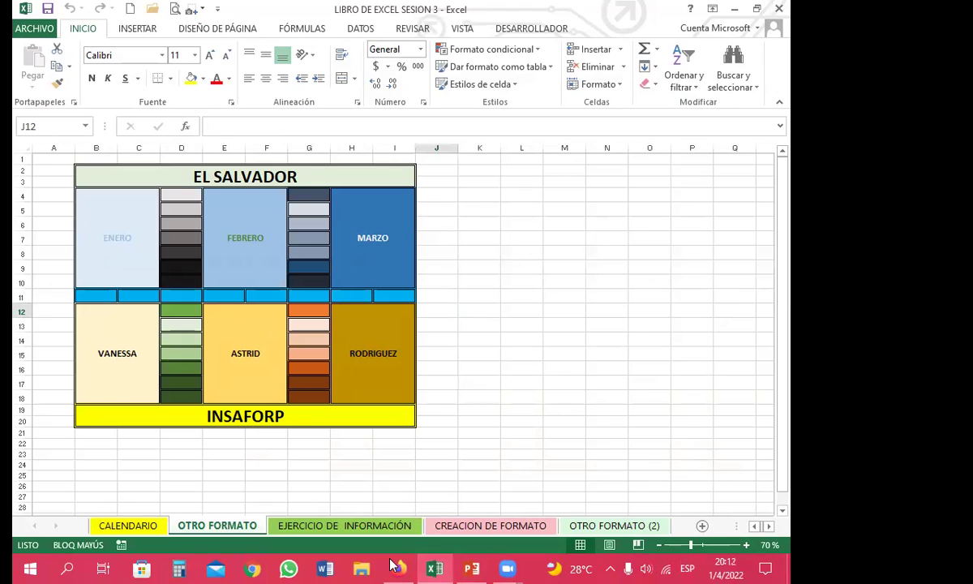
- Copy the OTRO FORMATO sheet into a (nuevo libro) workbook with Crear una copia ticked
right_click(215, 527)
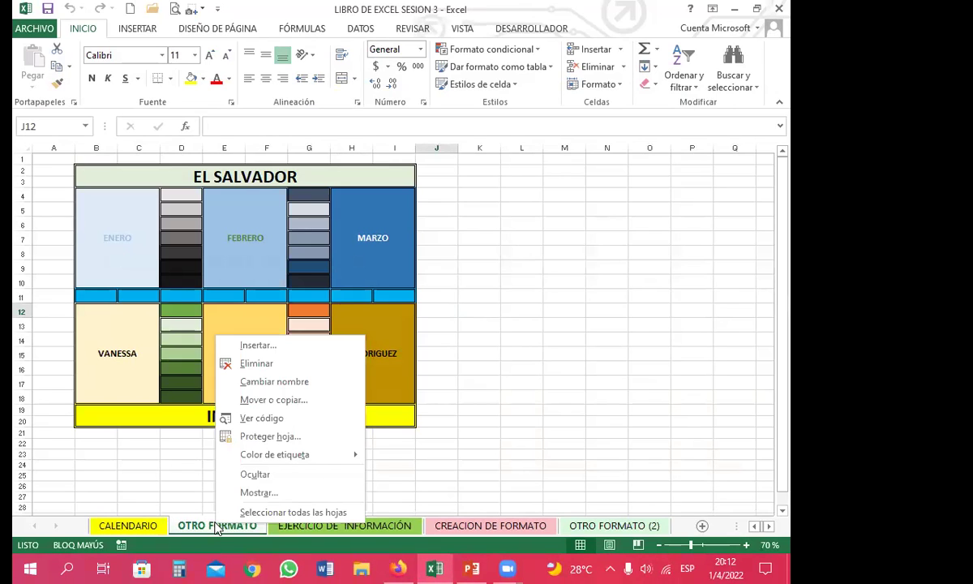
left_click(261, 399)
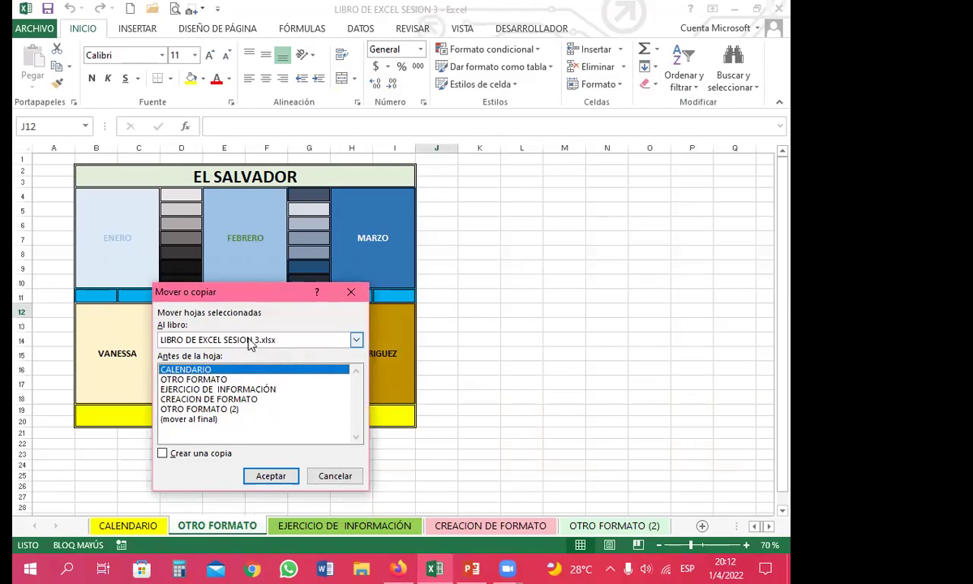
left_click(356, 339)
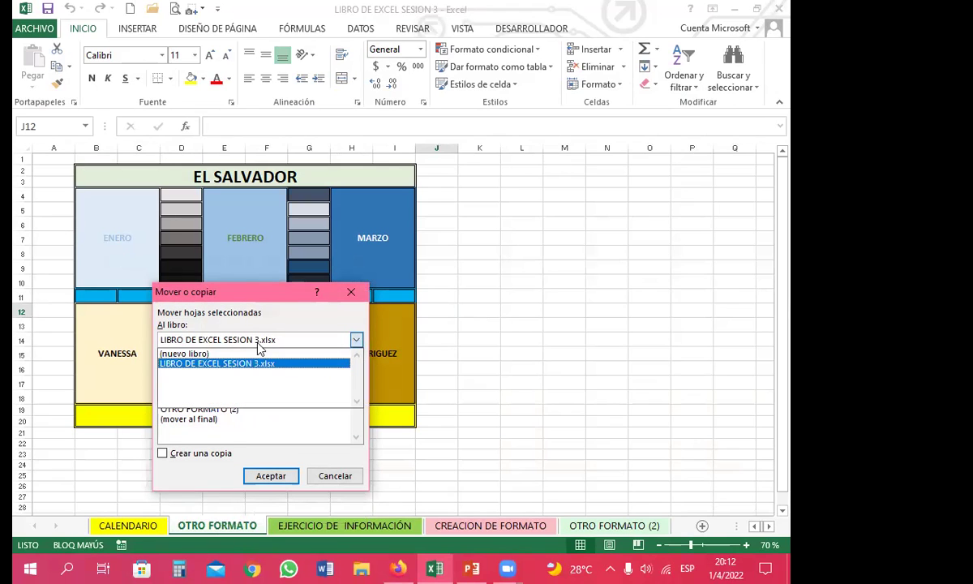
left_click(166, 349)
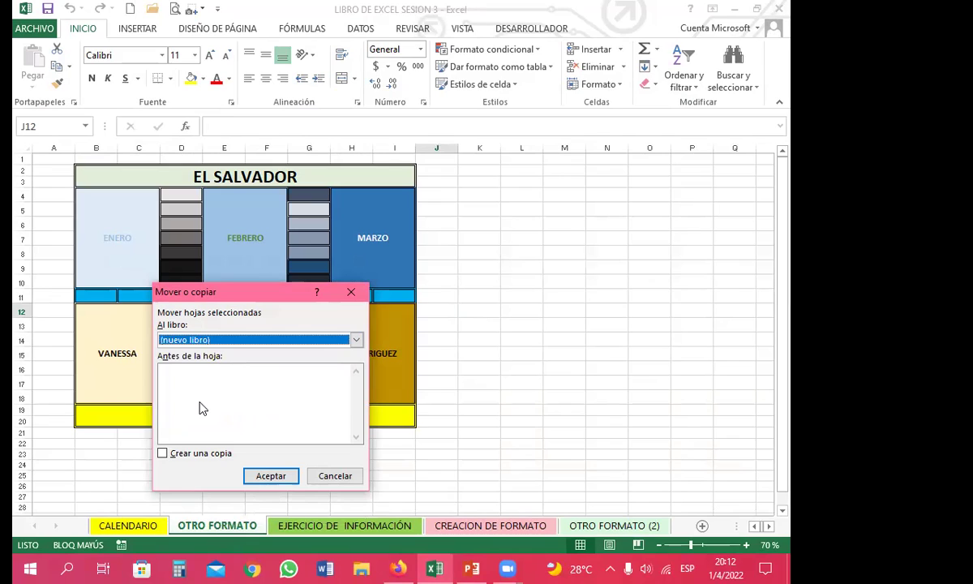
left_click(162, 454)
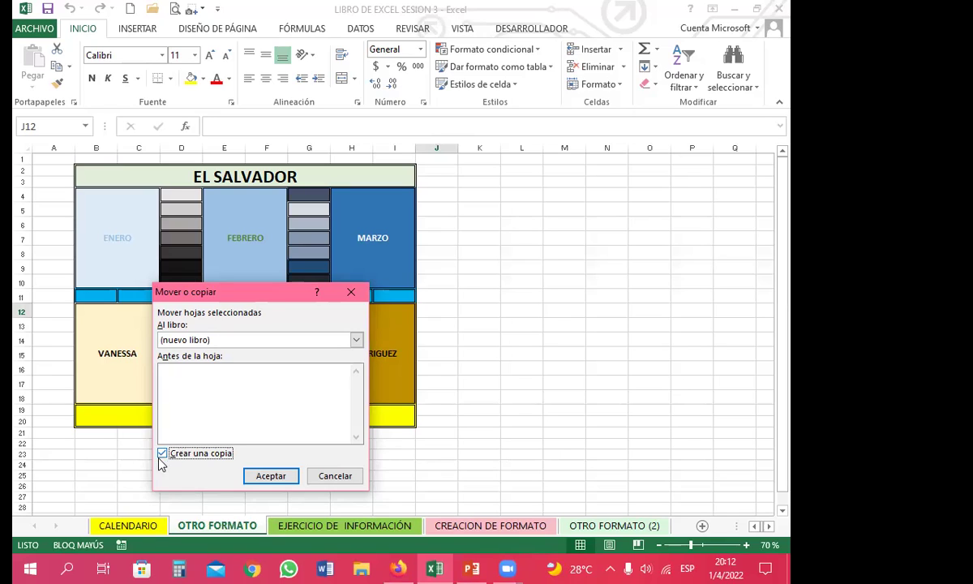
left_click(272, 476)
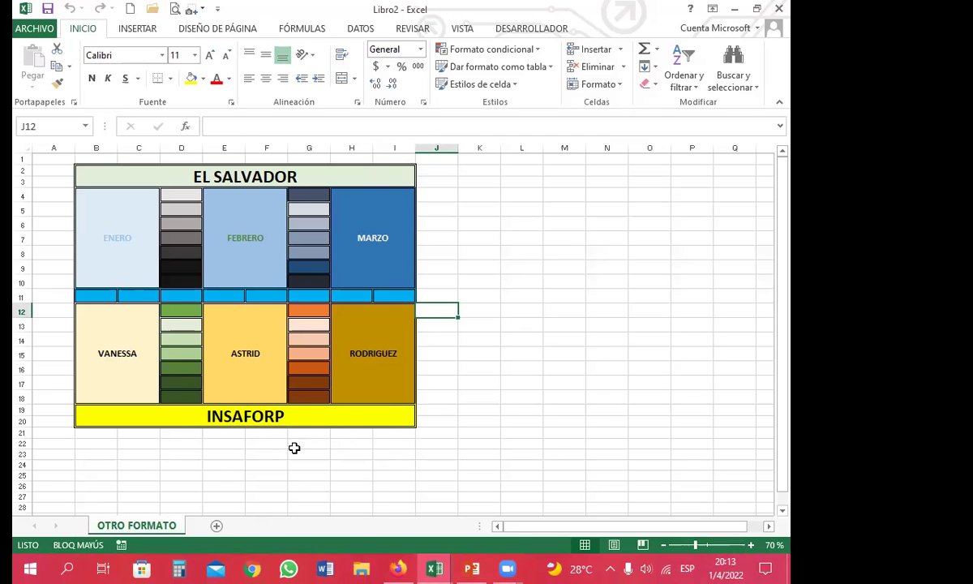
left_click(349, 463)
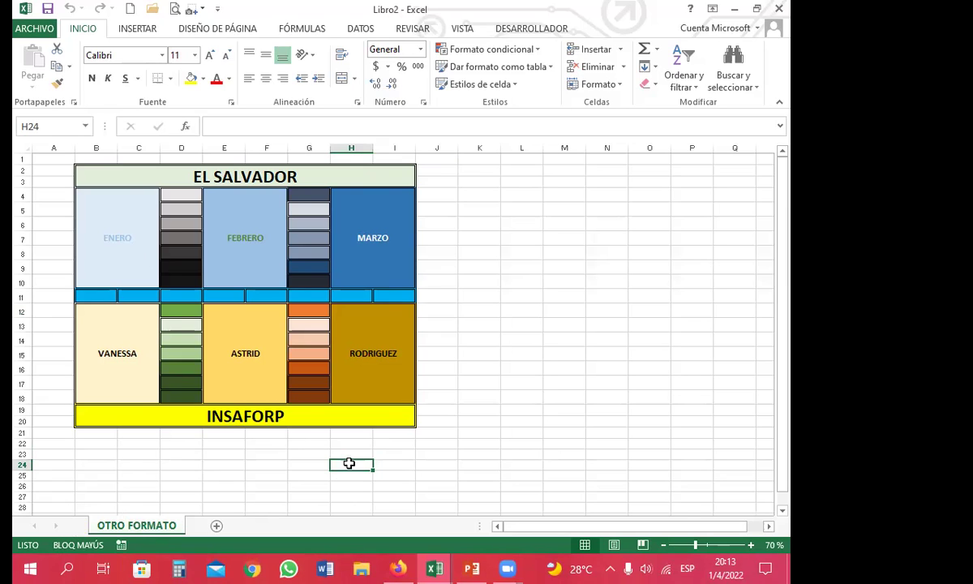
left_click(193, 475)
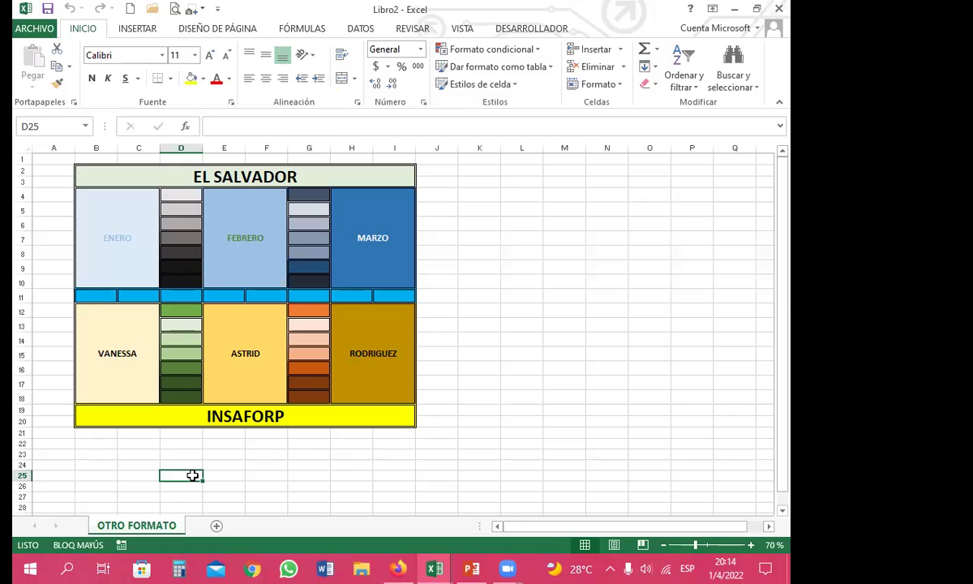
key("alt")
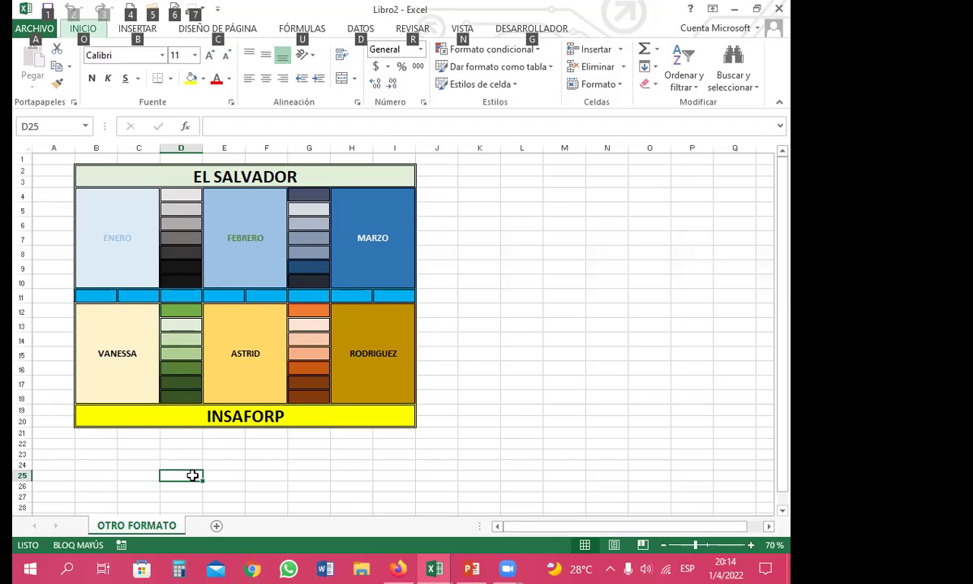
key("alt")
key("alt")
key("a")
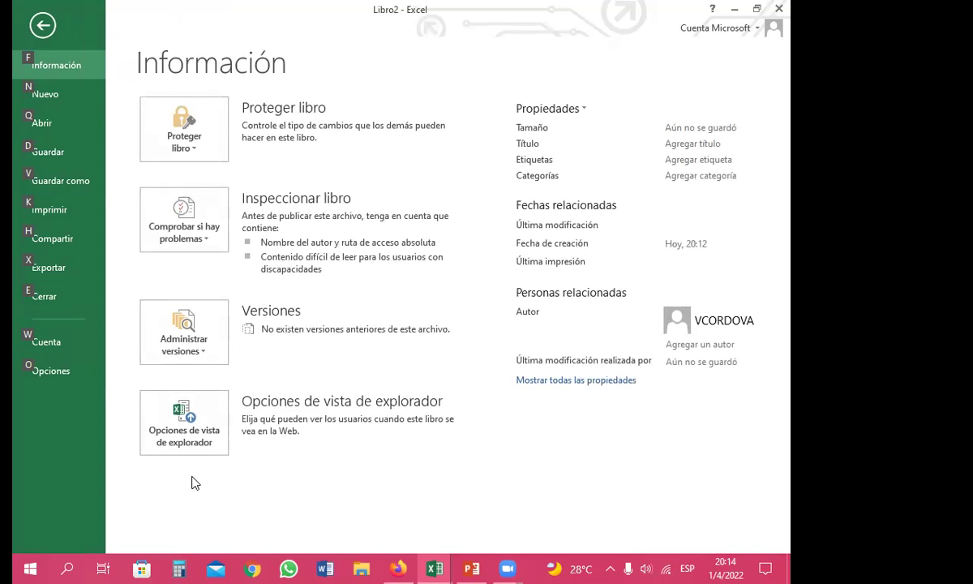
key("v")
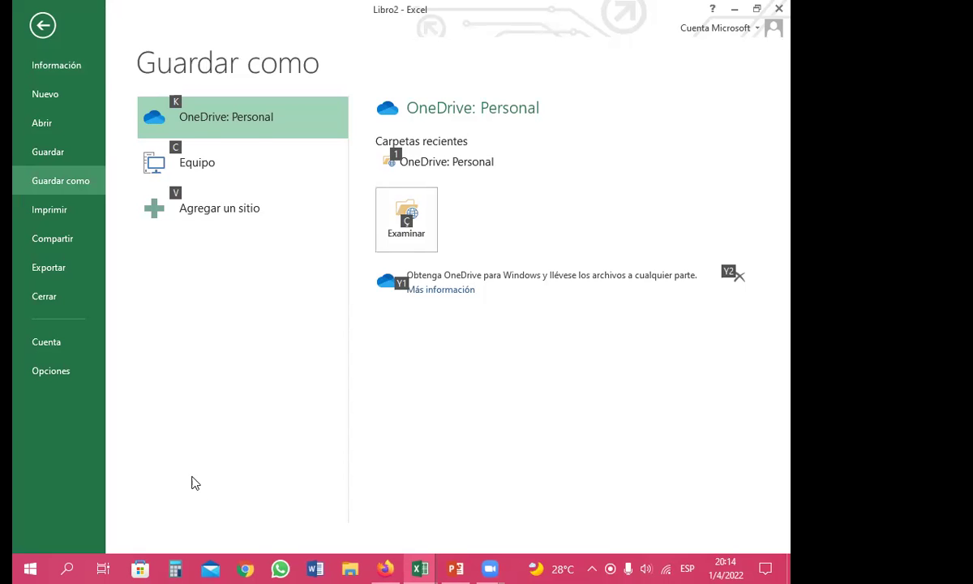
key("c")
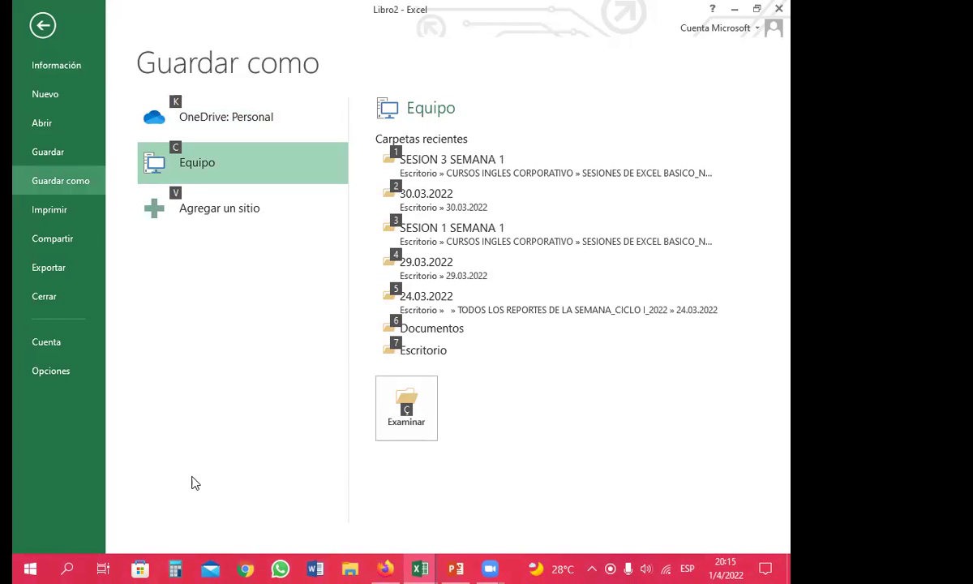
key("7")
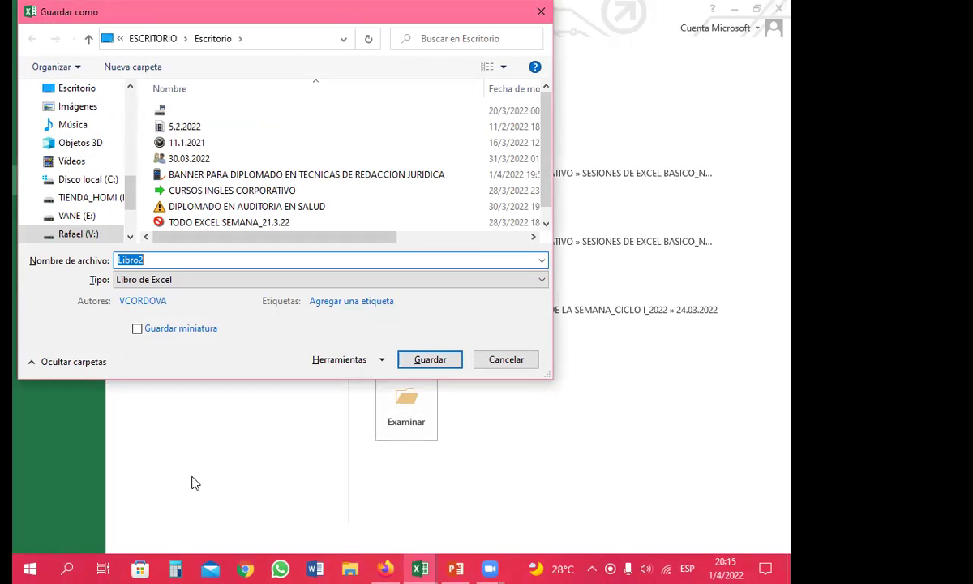
key("Return")
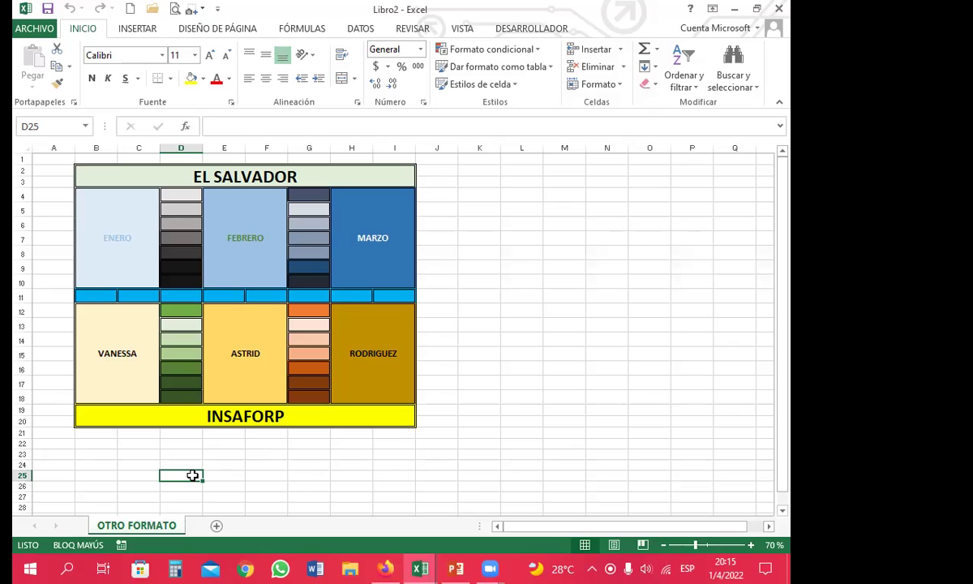
- Fill cell D25 with orange using the Alt, O, S, O fill-colour shortcut
key("alt")
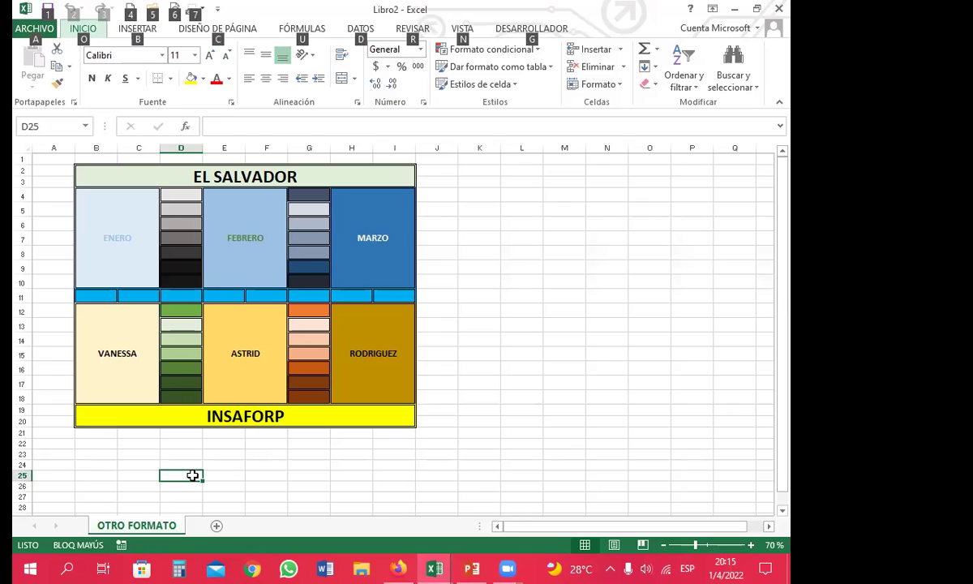
key("o")
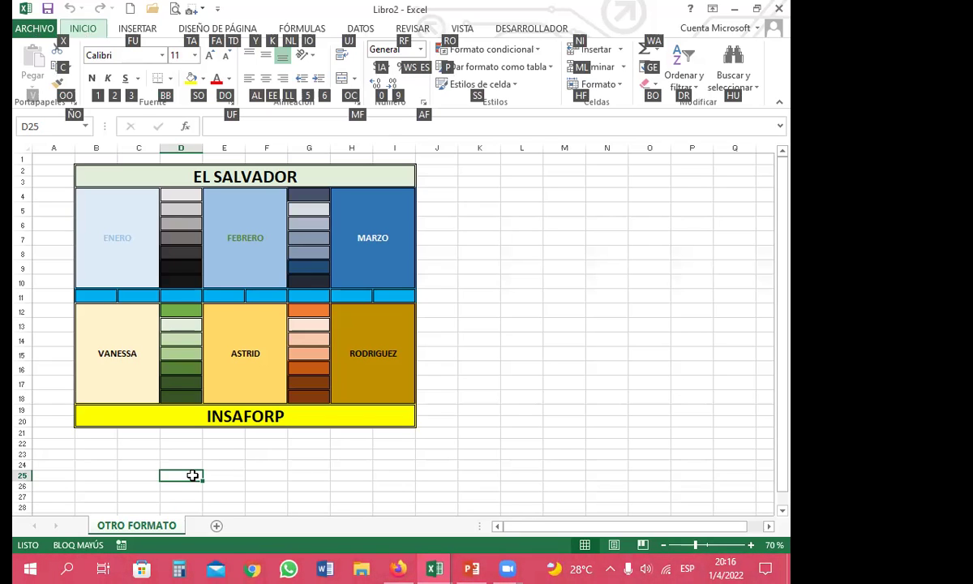
key("s")
key("o")
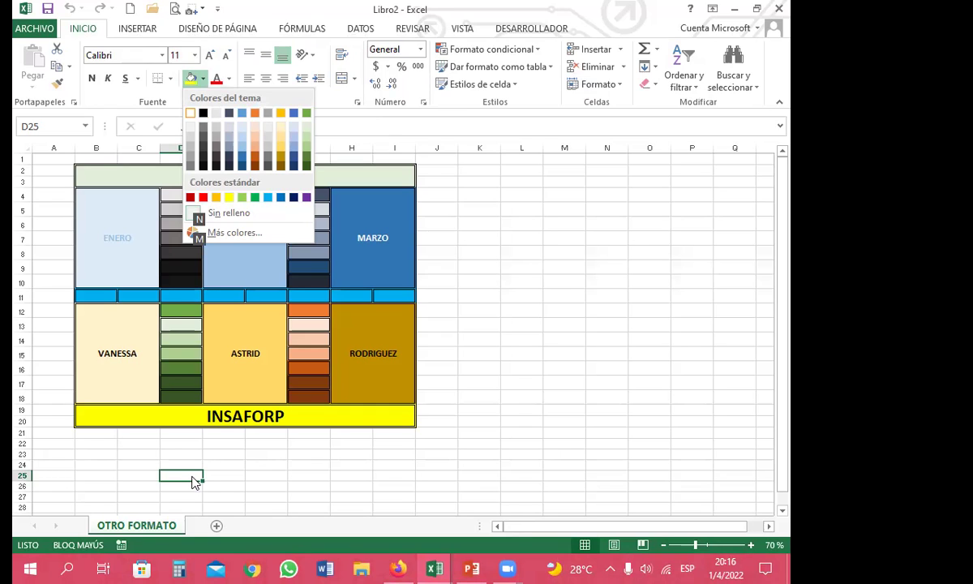
key("Right")
key("Right")
key("Right")
key("Right")
key("Right")
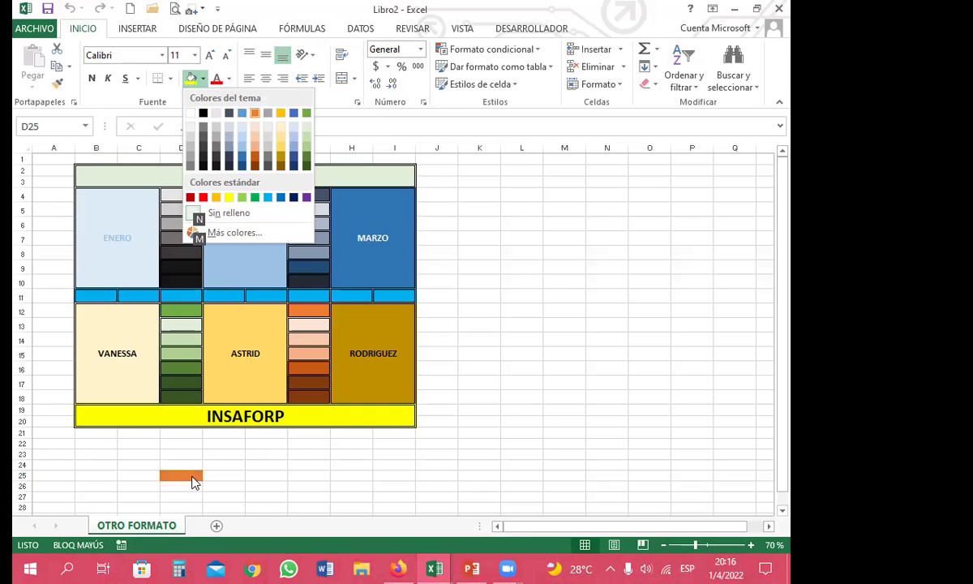
key("Return")
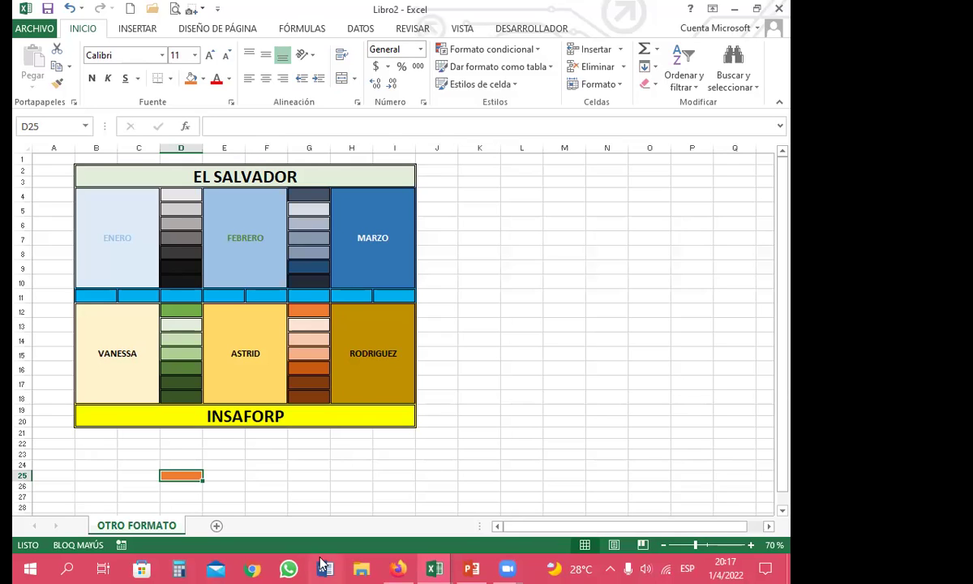
left_click(479, 393)
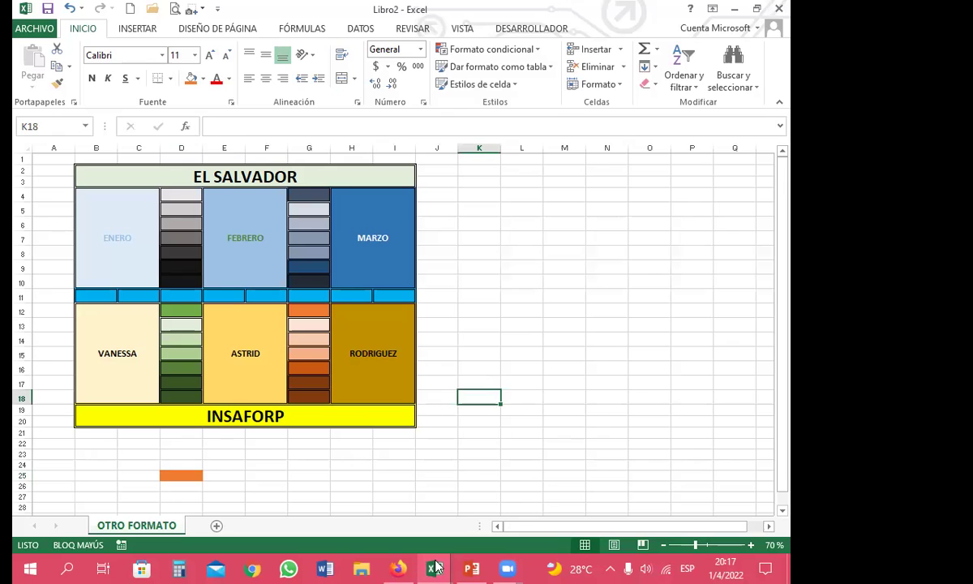
mouse_move(434, 567)
left_click(354, 478)
left_click(476, 352)
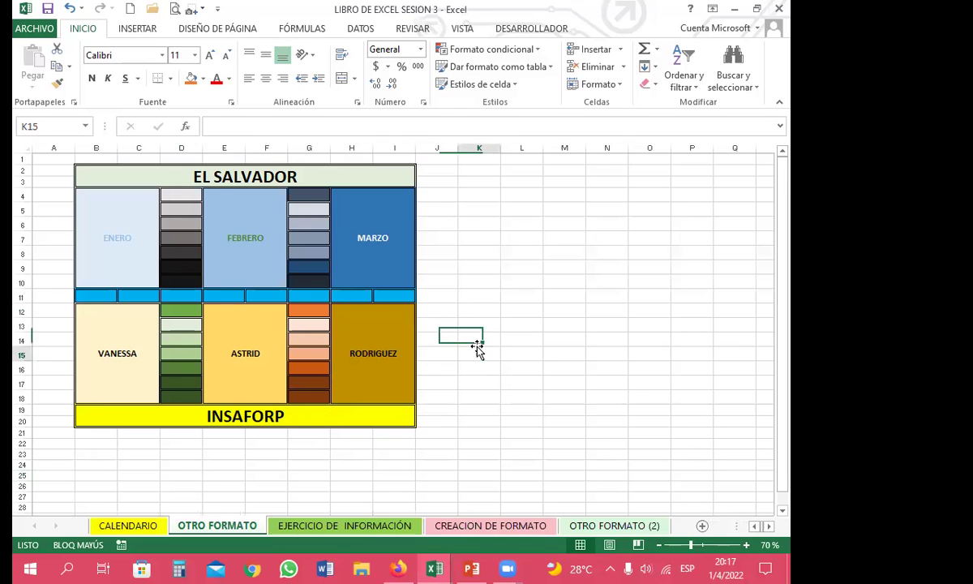
left_click(230, 456)
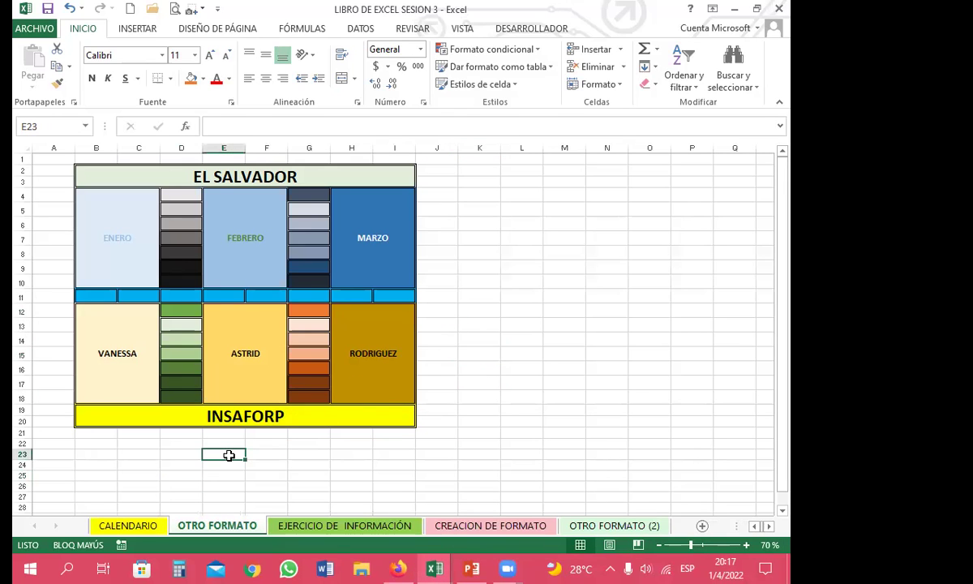
left_click(185, 462)
left_click(302, 527)
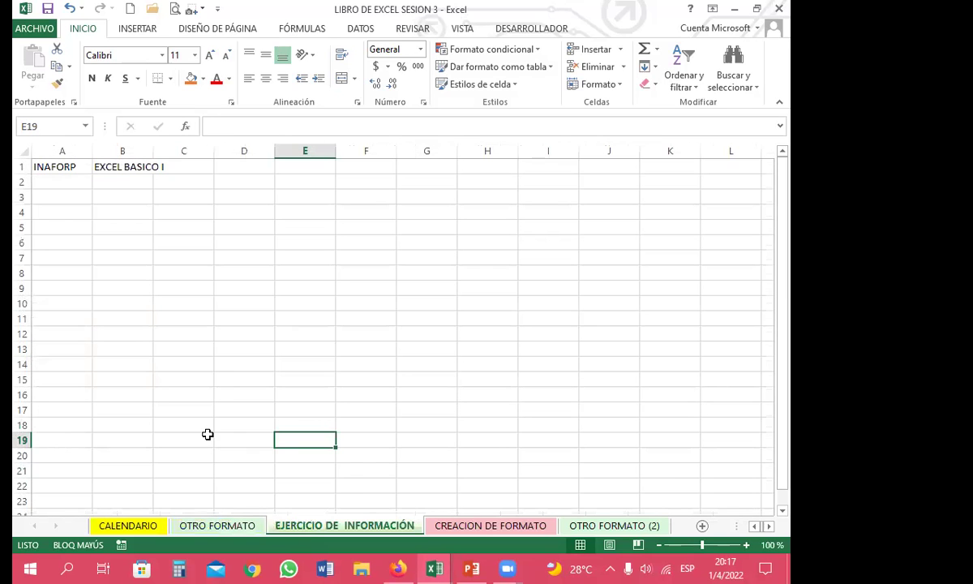
left_click(479, 527)
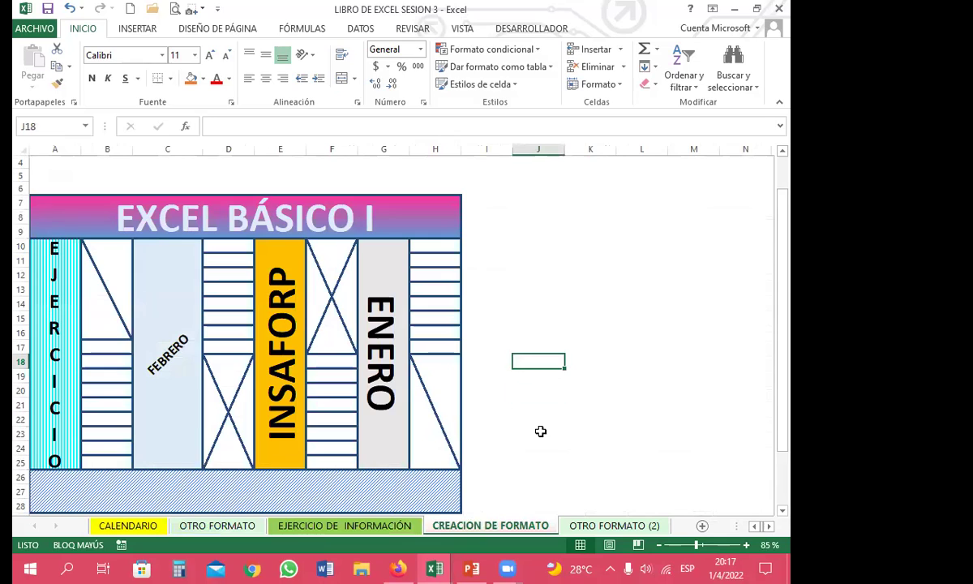
left_click(540, 431)
left_click(570, 264)
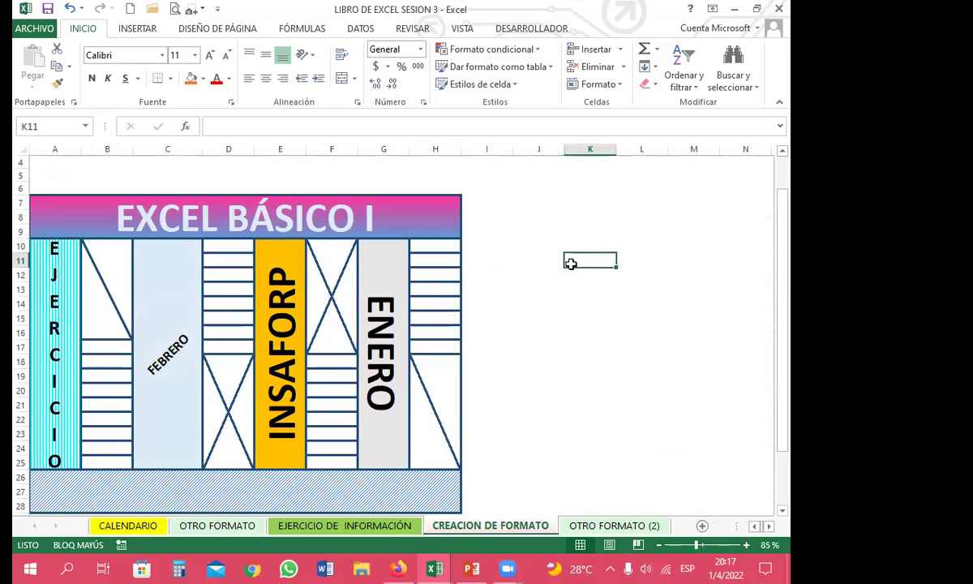
left_click(499, 281)
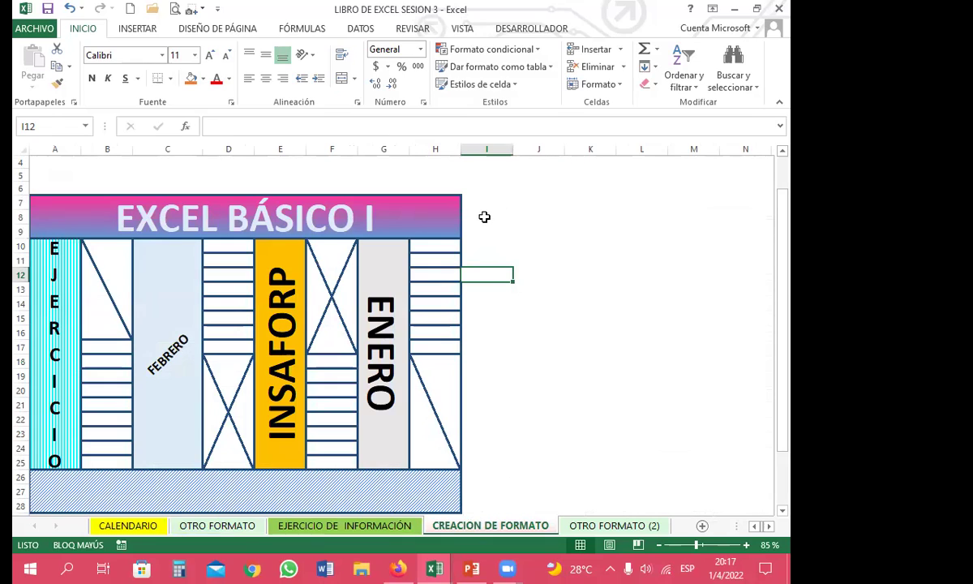
left_click(484, 217)
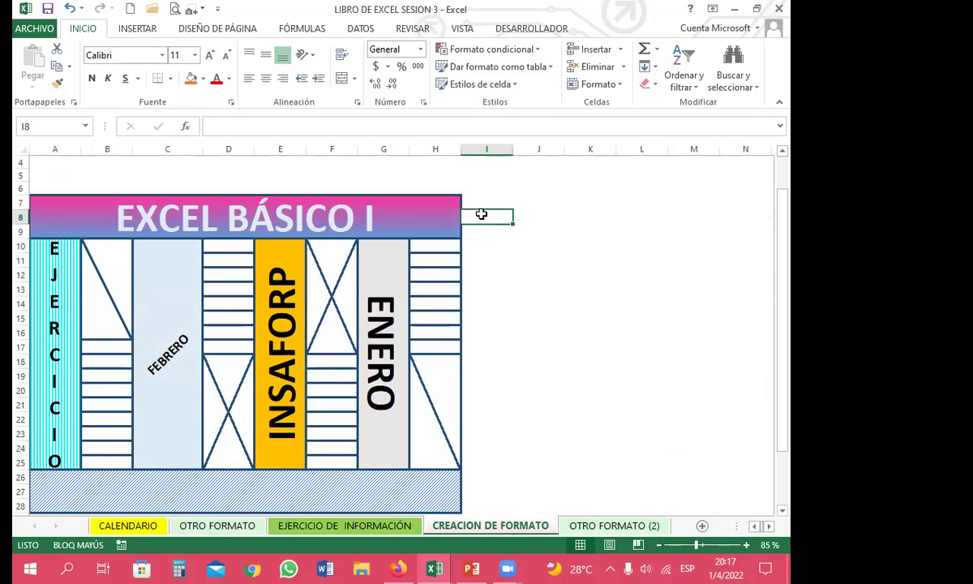
- Start a Page Layout background and search Bing images for PAIAJES
left_click(221, 30)
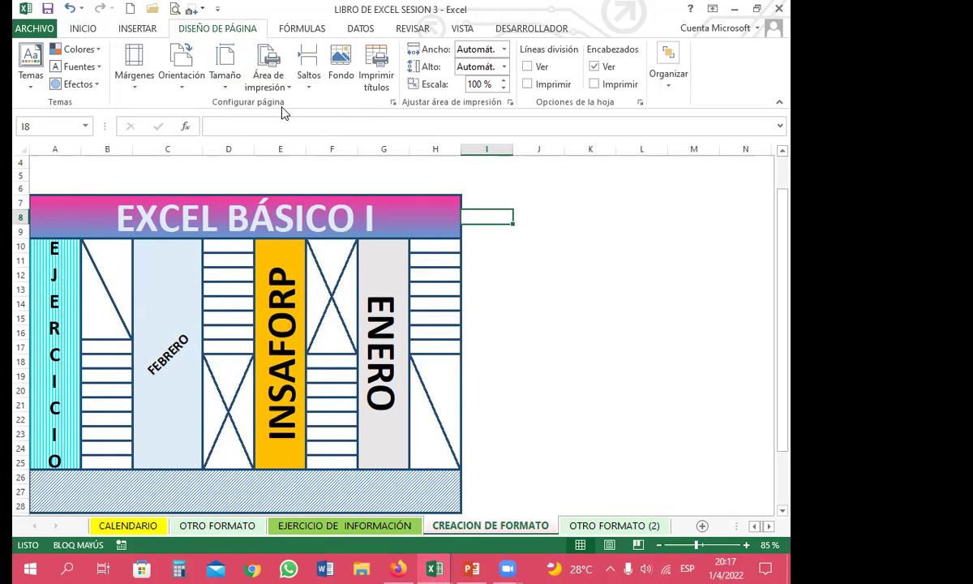
left_click(340, 60)
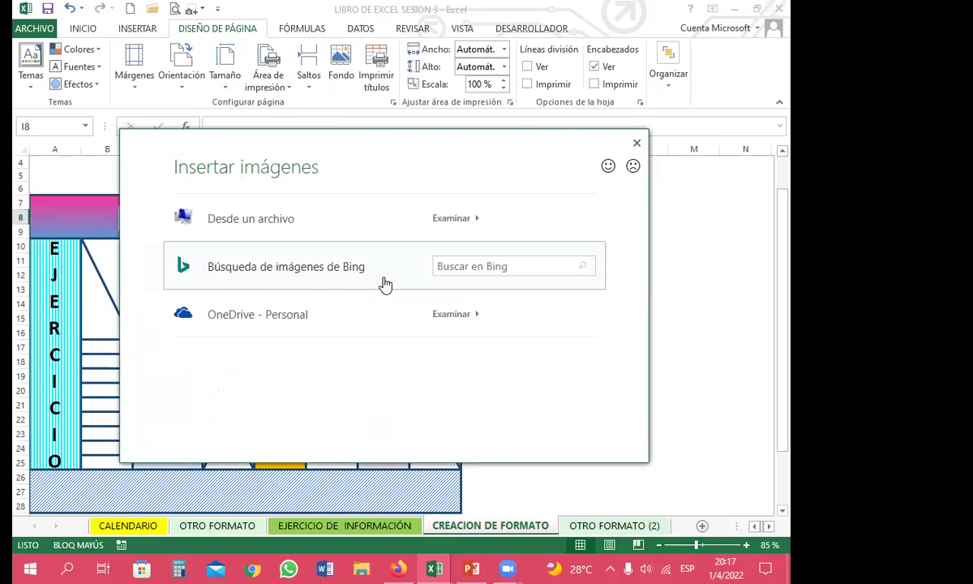
left_click(465, 266)
type("POA")
key("BackSpace")
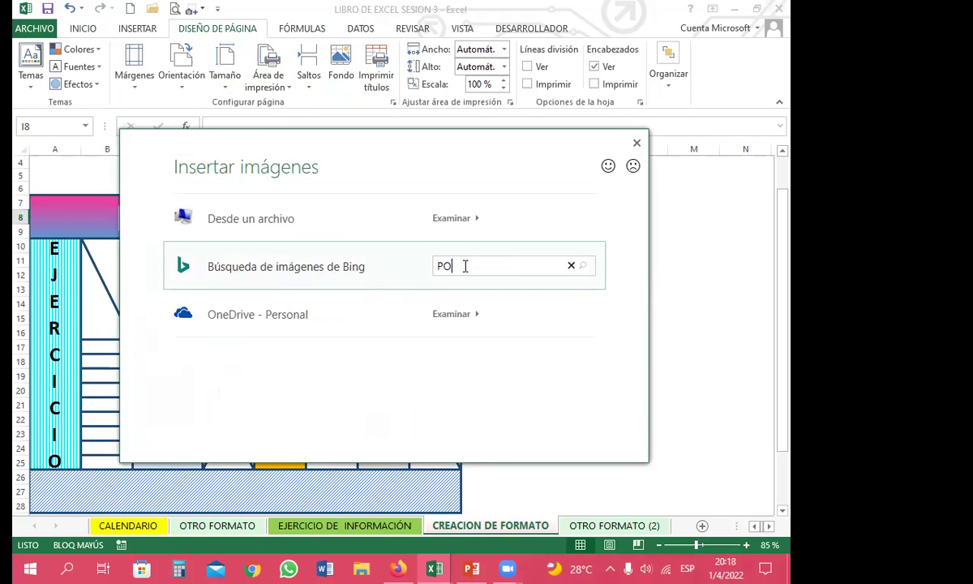
key("BackSpace")
type("AIAJES")
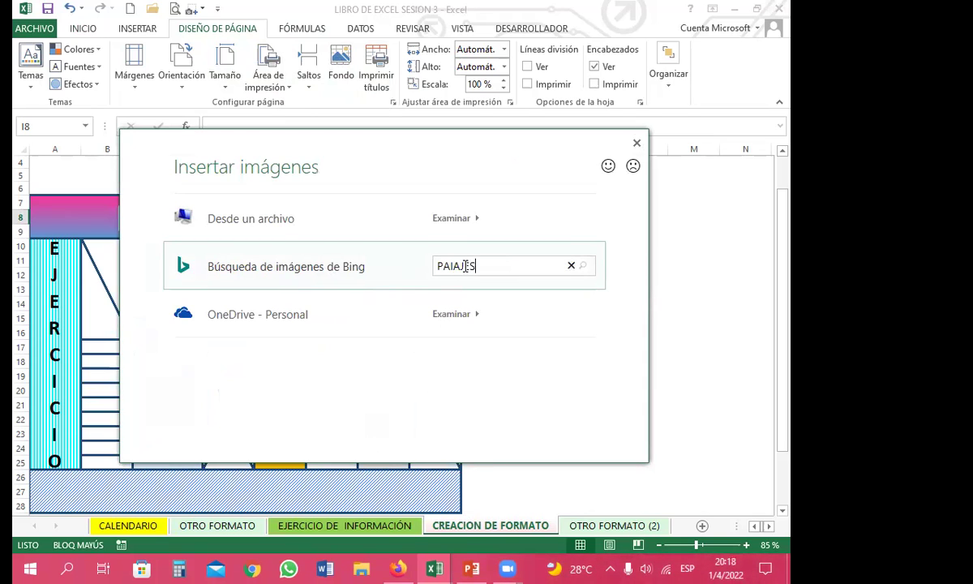
key("Return")
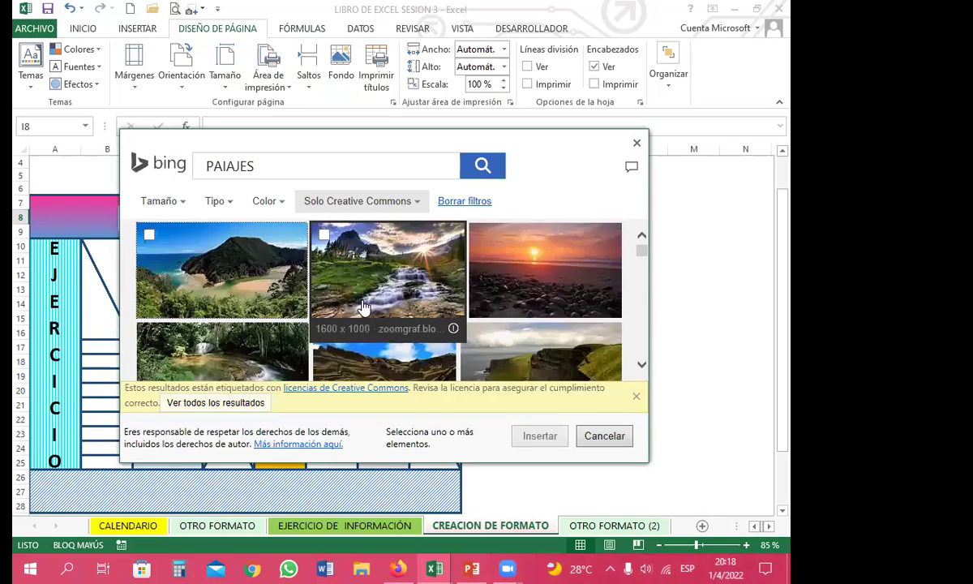
- Insert the sunset beach photo as the CREACION DE FORMATO sheet background
scroll(362, 306, "down", 4)
scroll(357, 341, "up", 2)
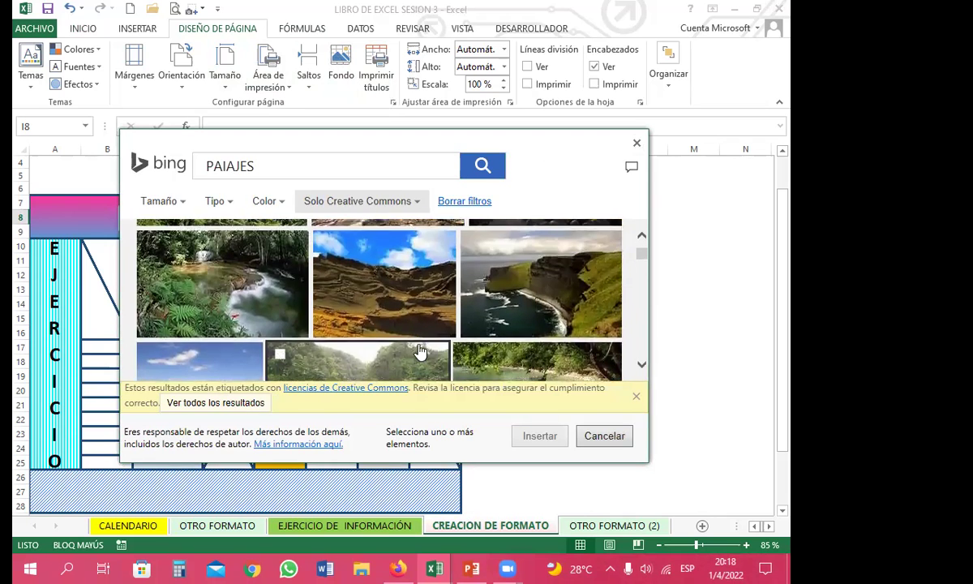
scroll(420, 350, "up", 2)
left_click(475, 321)
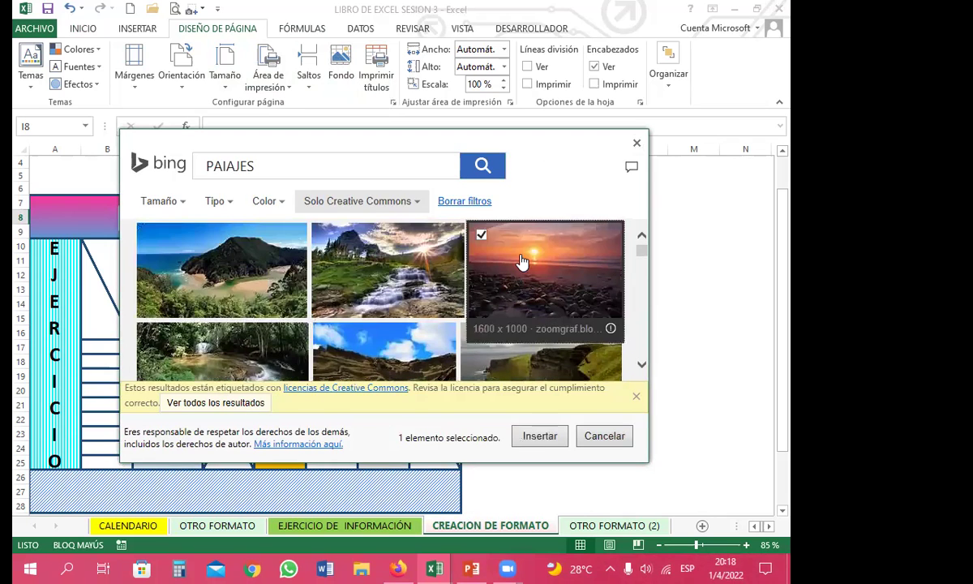
left_click(540, 436)
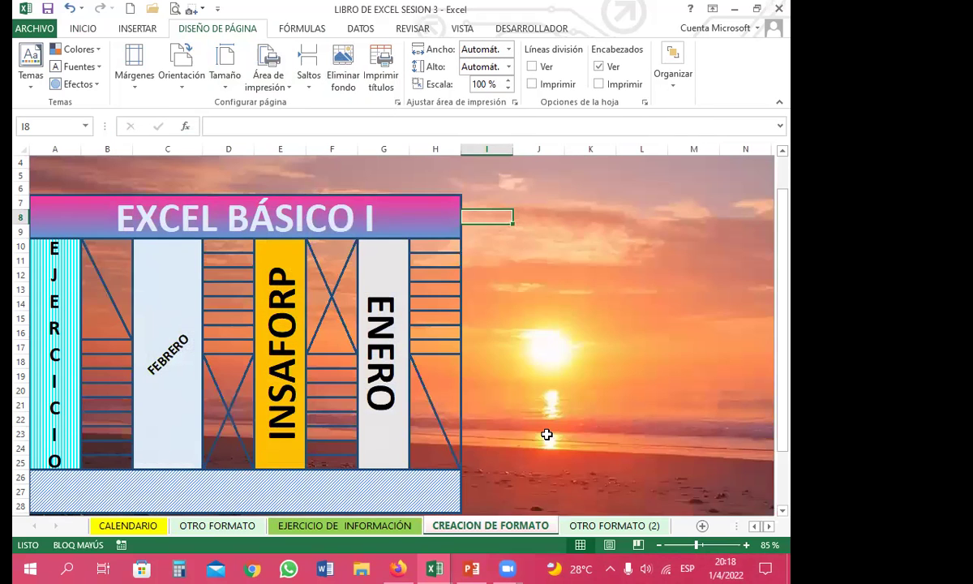
left_click(547, 434)
scroll(559, 422, "down", 10)
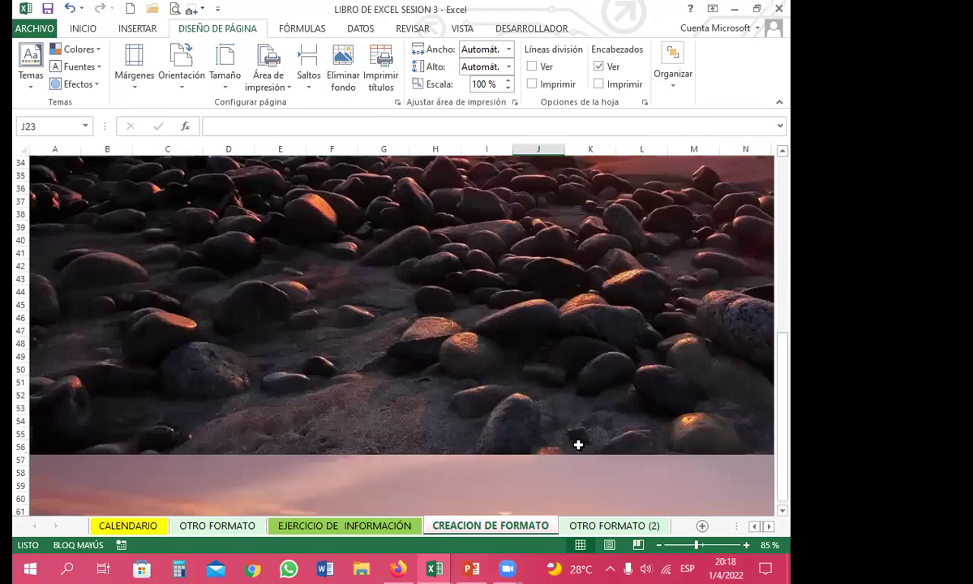
- Select all cells of the EXCEL BÁSICO I sheet and copy them
scroll(577, 443, "up", 11)
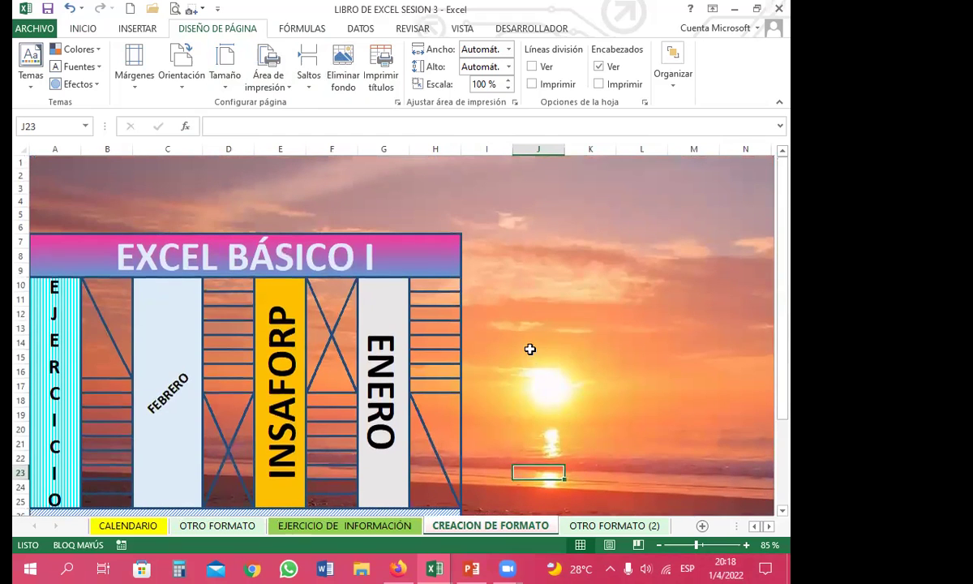
left_click(530, 353)
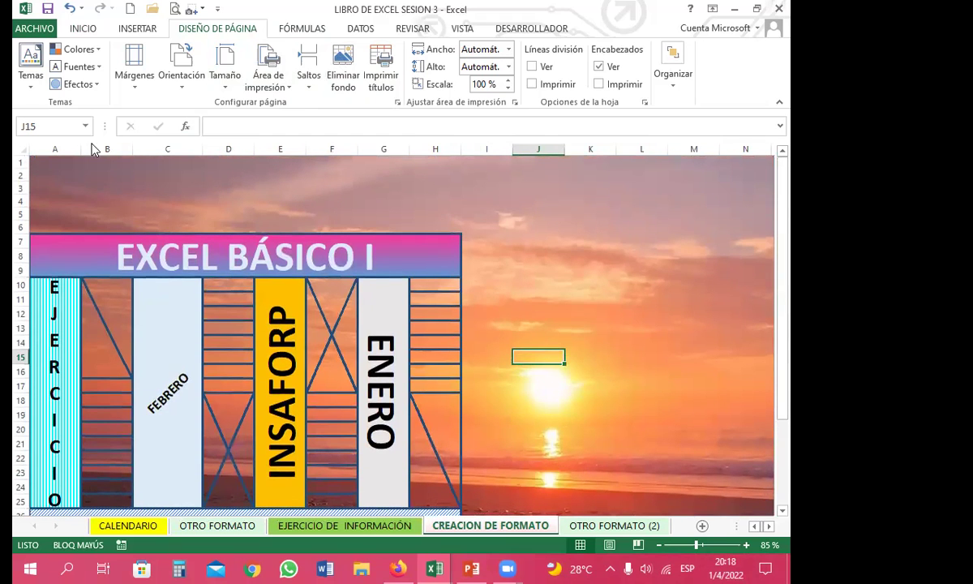
left_click(22, 149)
left_click(83, 28)
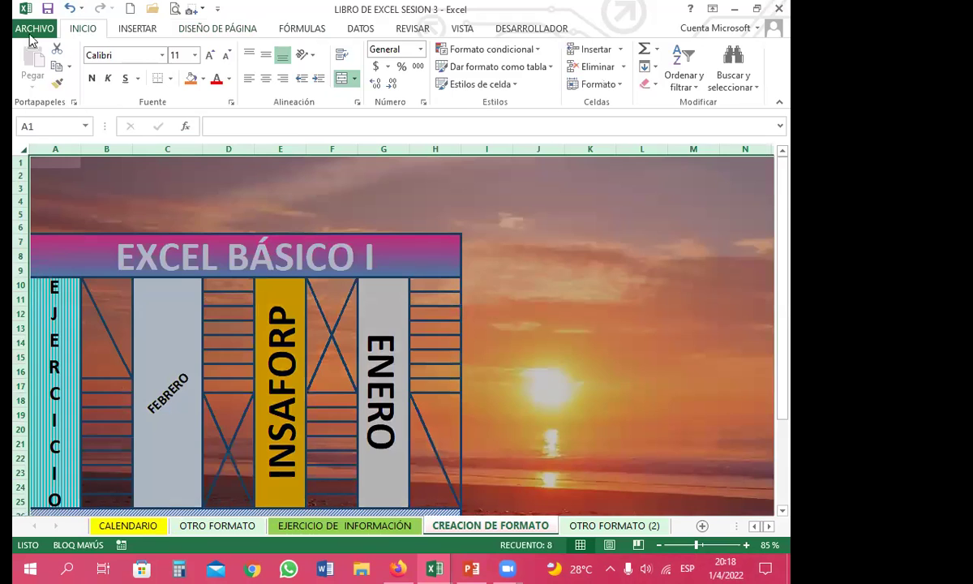
left_click(57, 66)
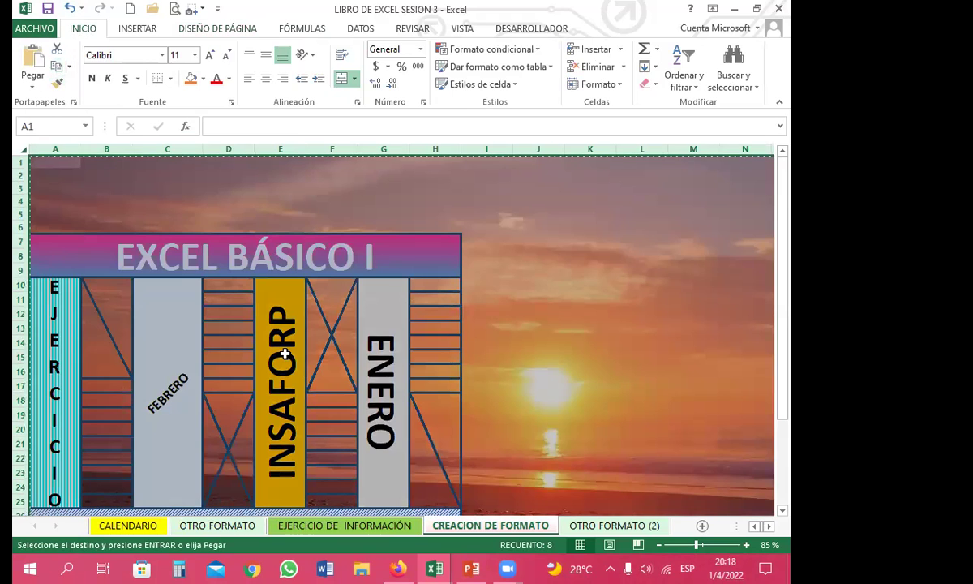
- Paste the copied format into a new sheet, Hoja3
left_click(703, 526)
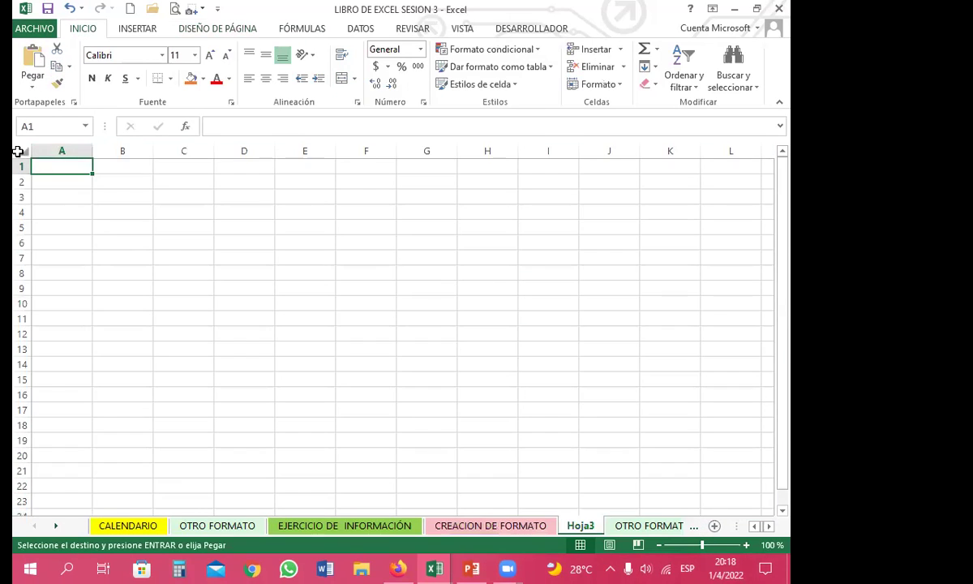
left_click(22, 149)
left_click(32, 60)
left_click(614, 340)
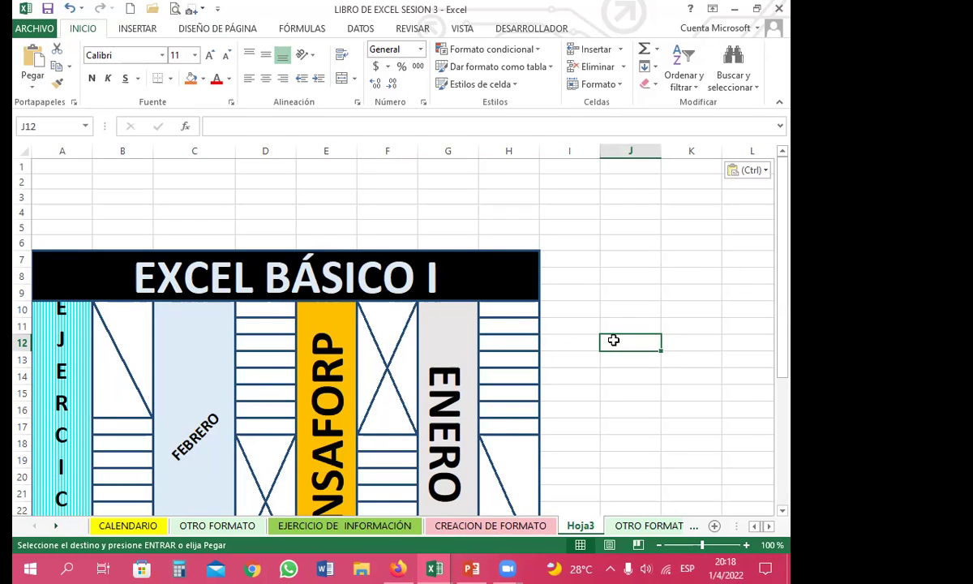
- Send the CREACION DE FORMATO sheet to Libro2.xlsx, placed at the end after OTRO FORMATO
left_click(357, 526)
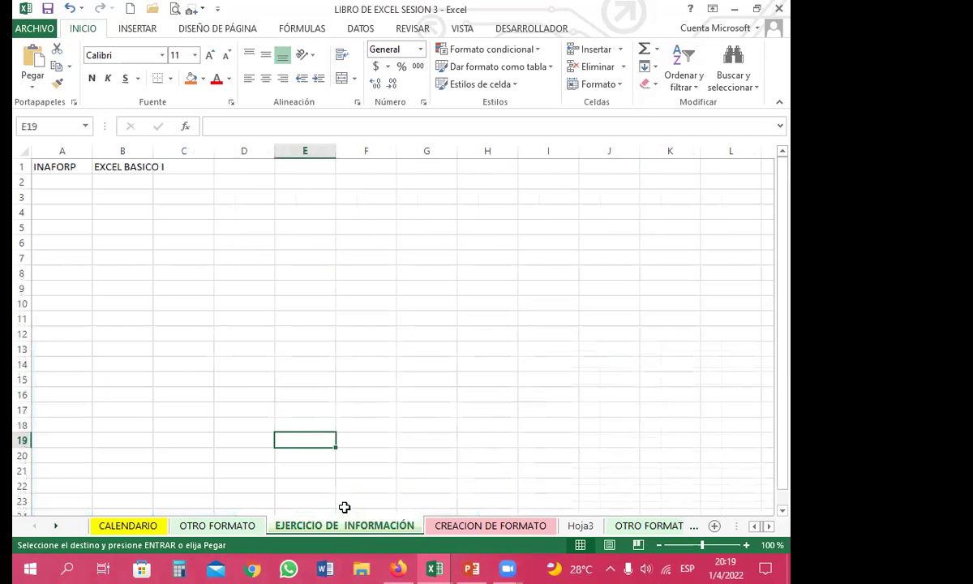
left_click(462, 527)
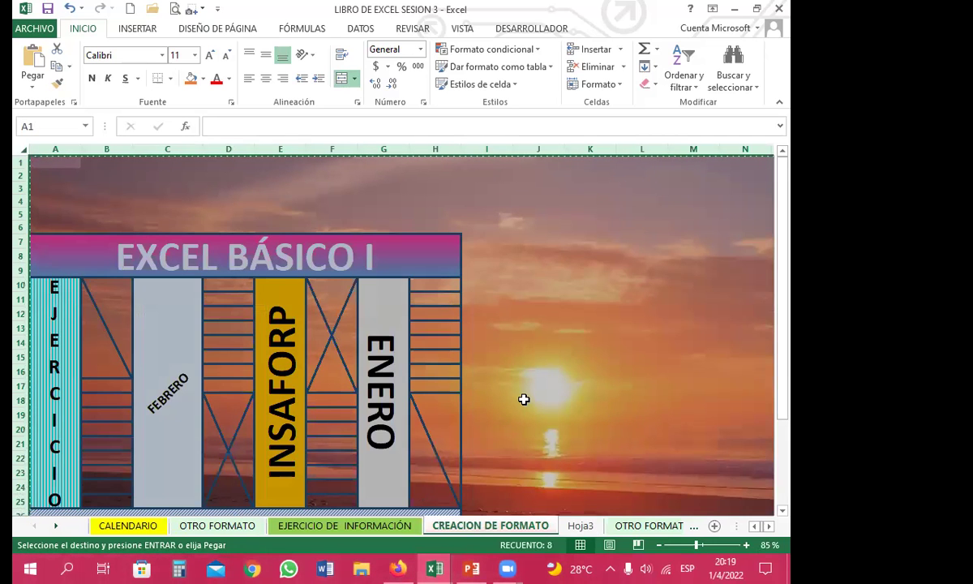
right_click(469, 526)
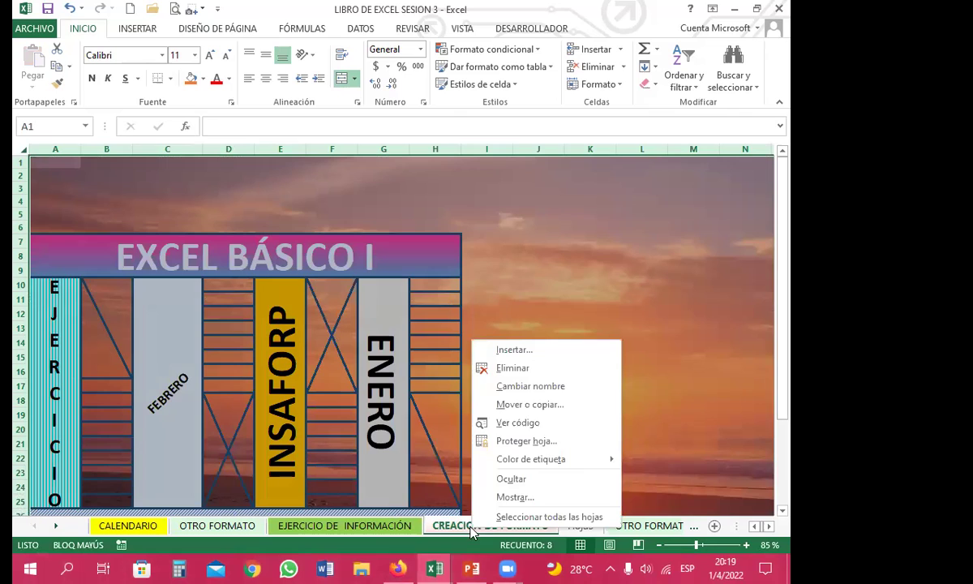
left_click(475, 403)
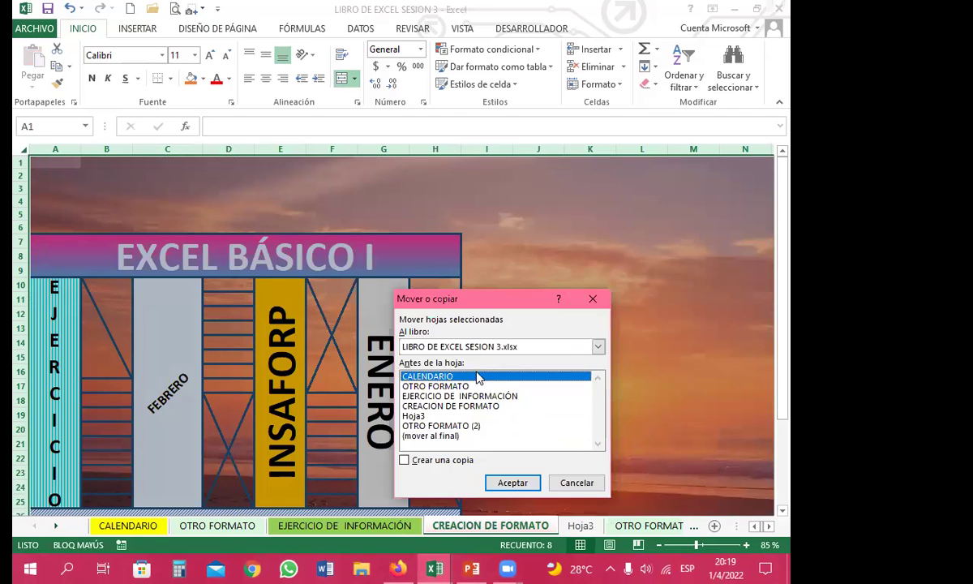
left_click(475, 347)
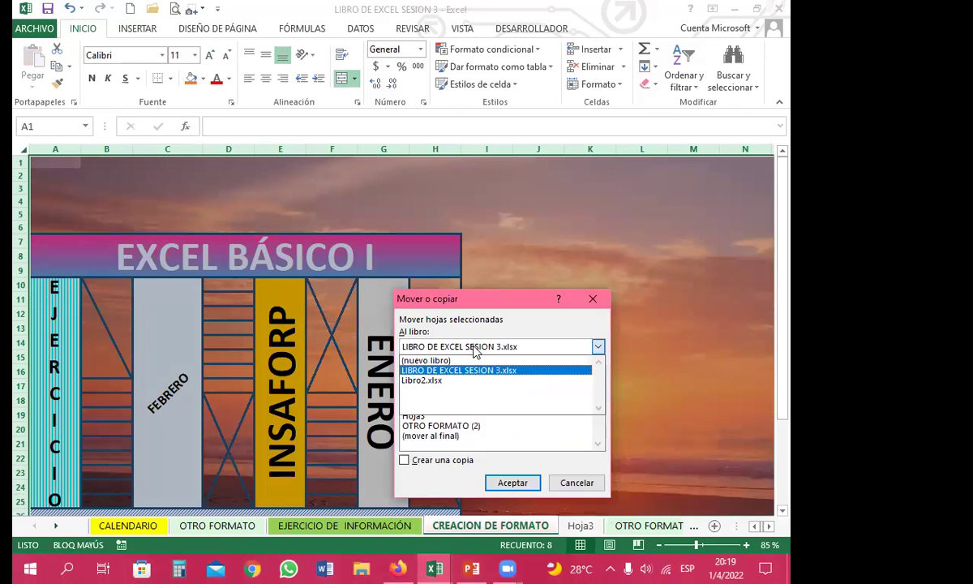
left_click(421, 381)
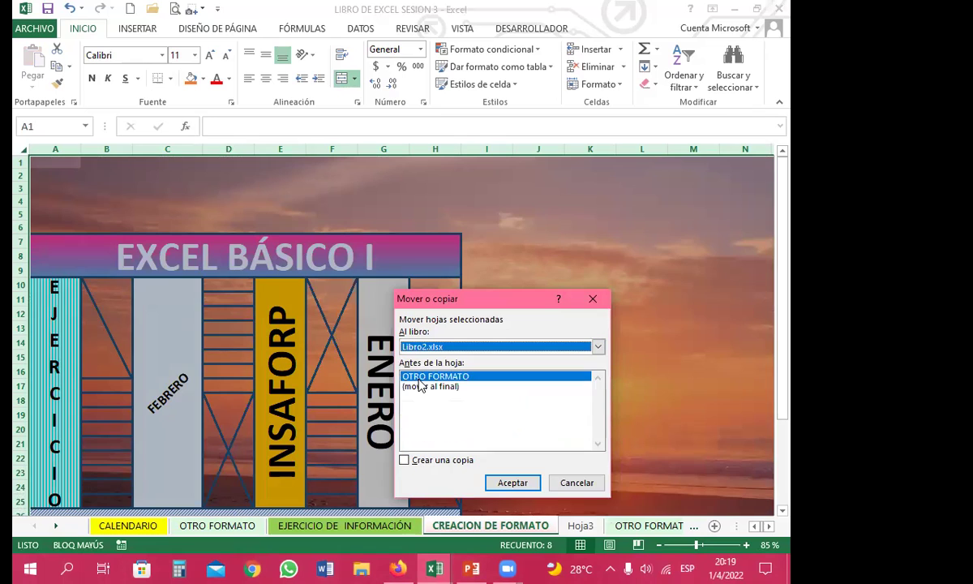
left_click(455, 386)
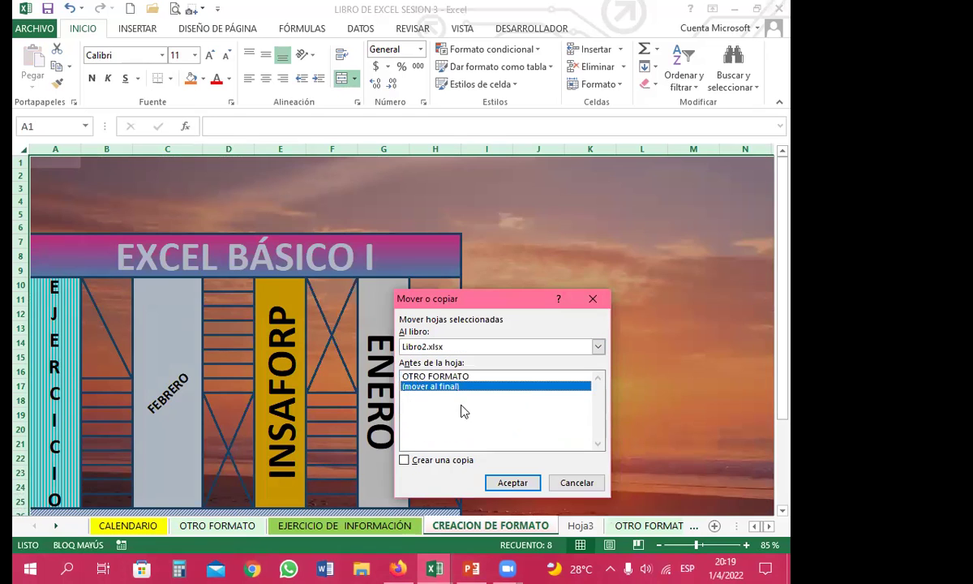
left_click(404, 460)
left_click(512, 483)
left_click(559, 415)
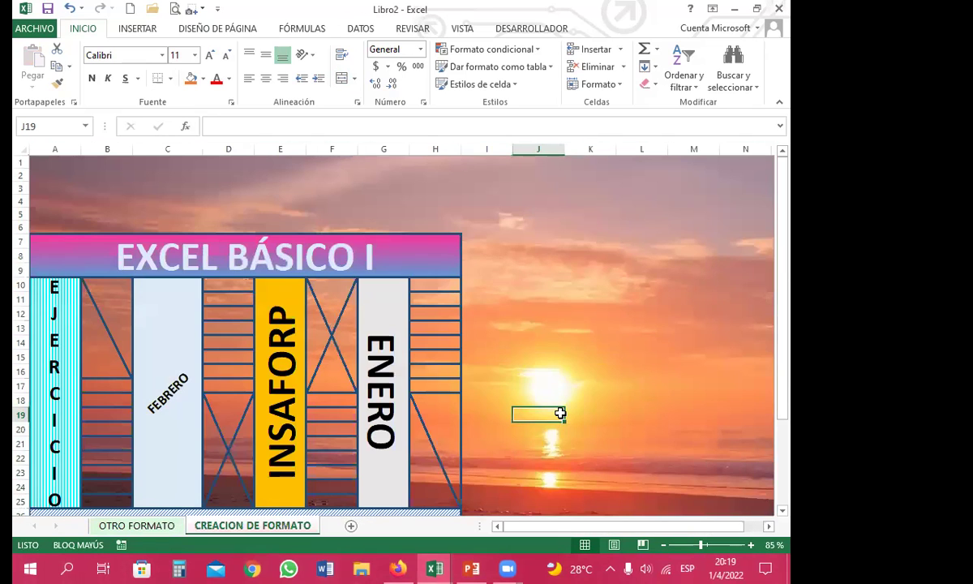
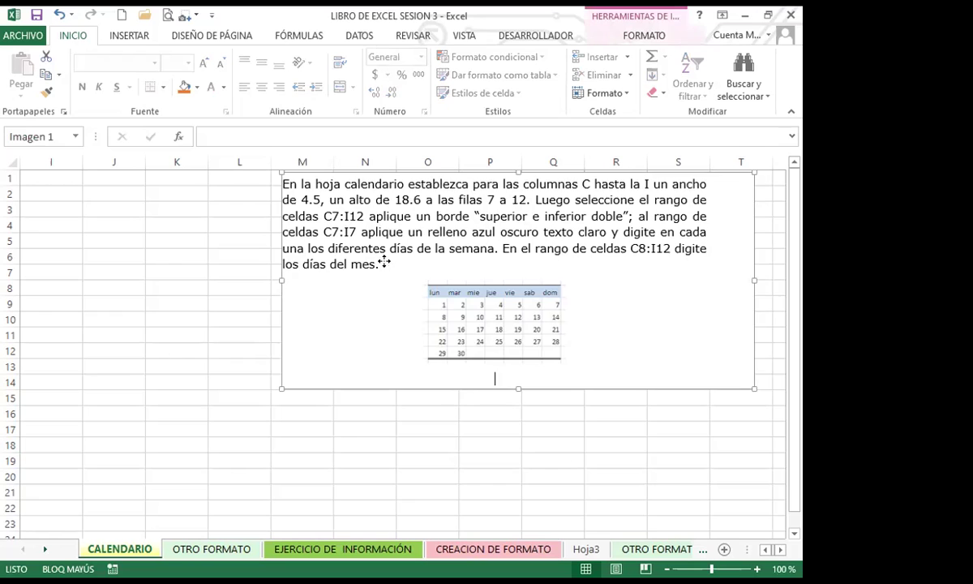
- Reposition the instruction picture (Imagen 1) down to around row 14 so its text is fully visible
left_click_drag(382, 263, 478, 277)
left_click(181, 376)
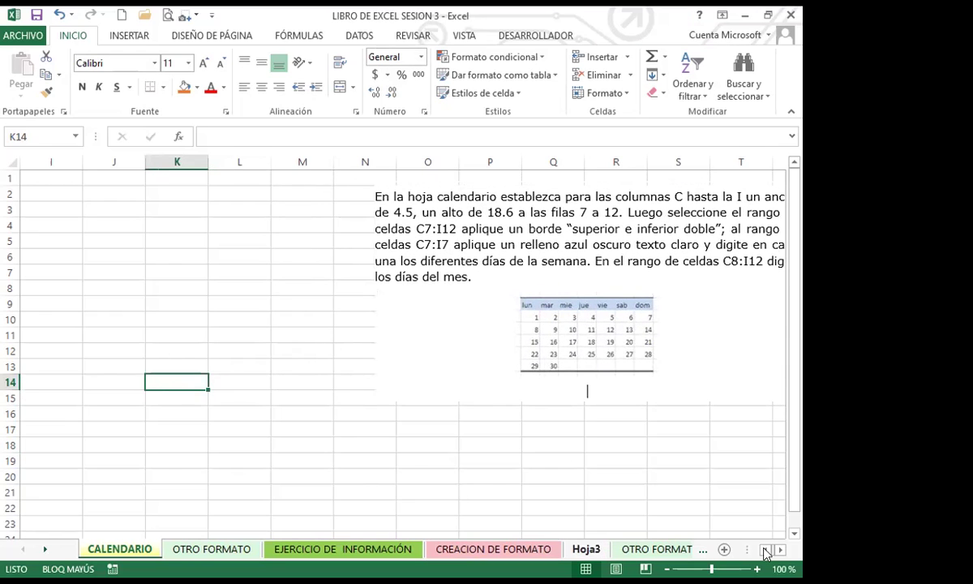
scroll(749, 522, "left", 3)
left_click_drag(501, 452, 635, 421)
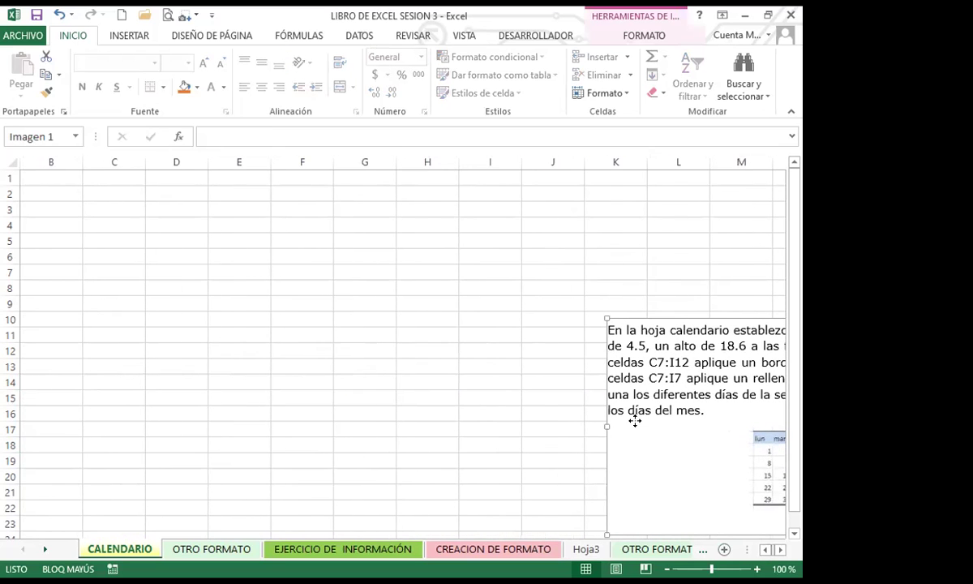
key("ctrl+z")
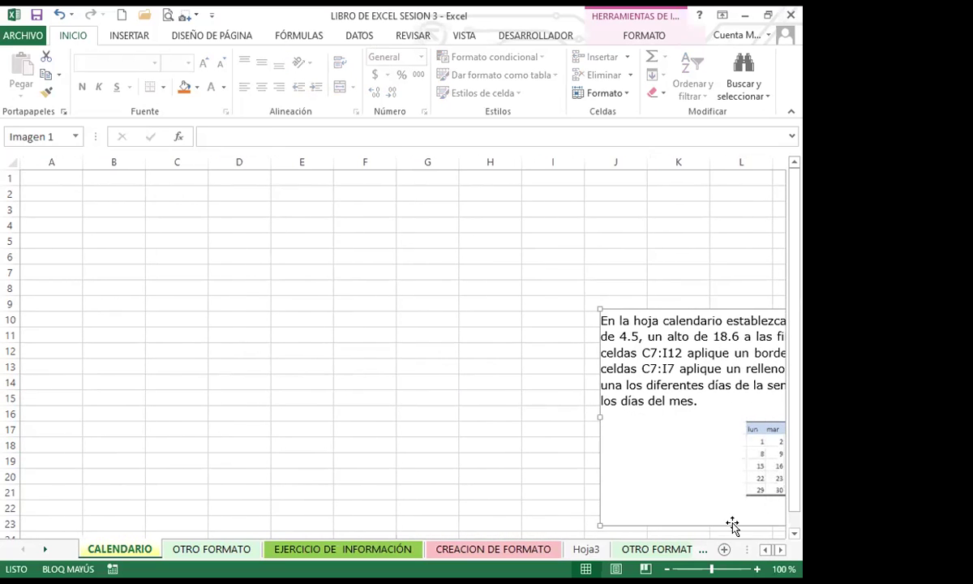
key("ctrl+z")
left_click(673, 320)
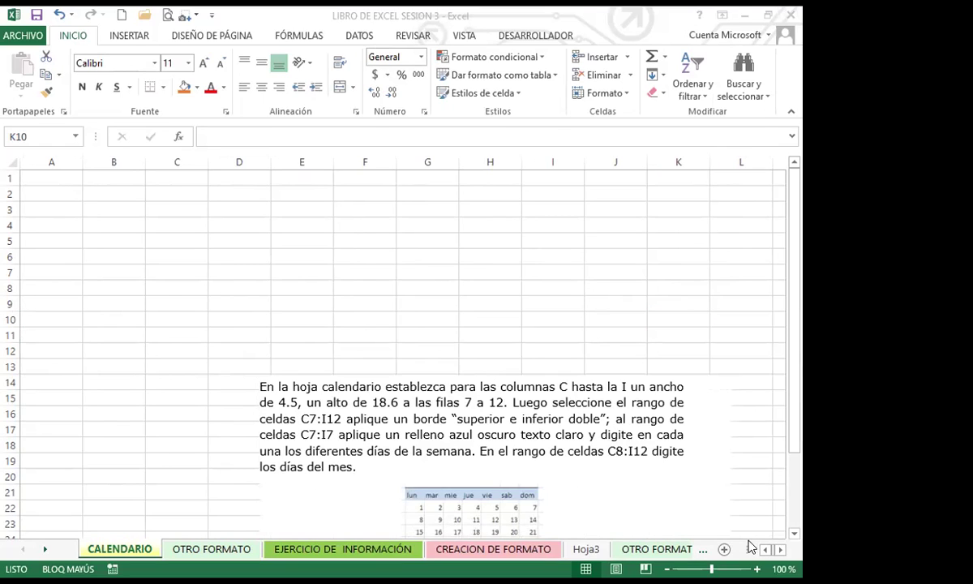
- Select columns C through I on the CALENDARIO sheet
left_click(51, 160)
left_click(51, 160)
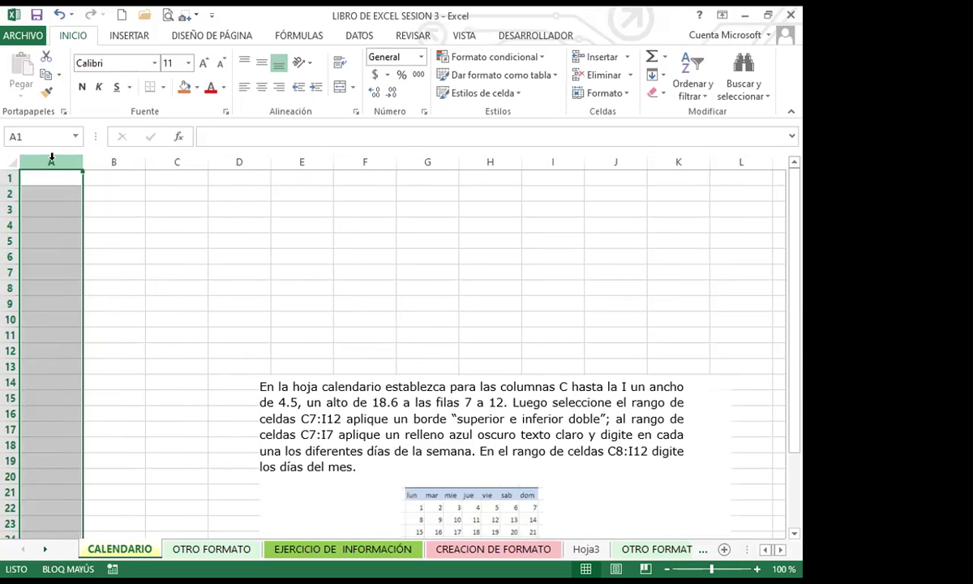
left_click_drag(51, 157, 113, 163)
left_click_drag(506, 180, 549, 180)
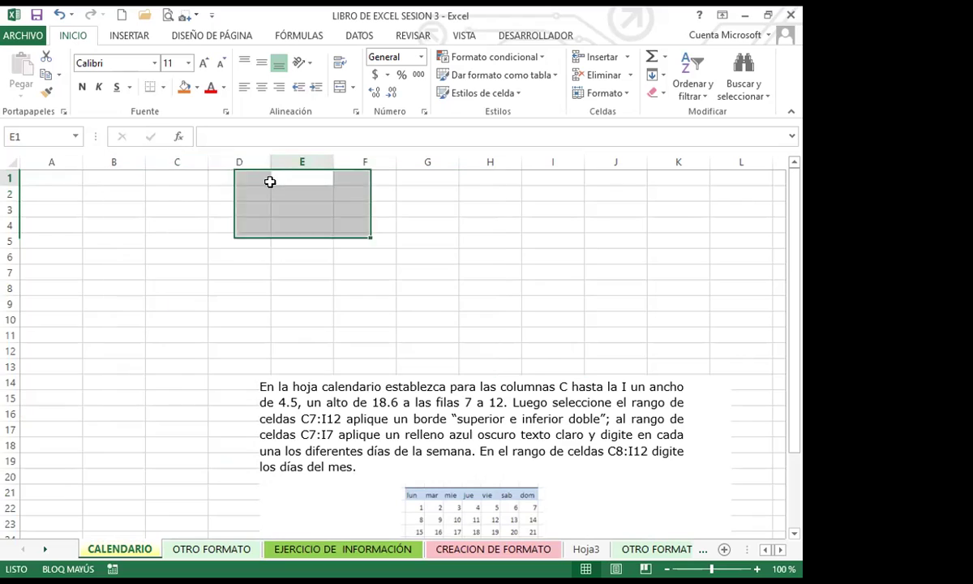
left_click(176, 162)
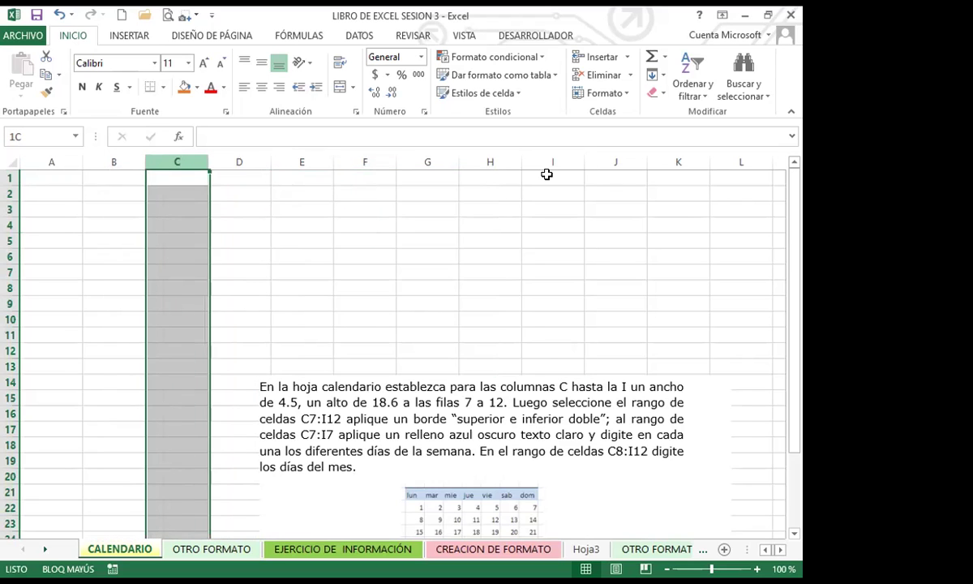
left_click_drag(547, 174, 548, 175)
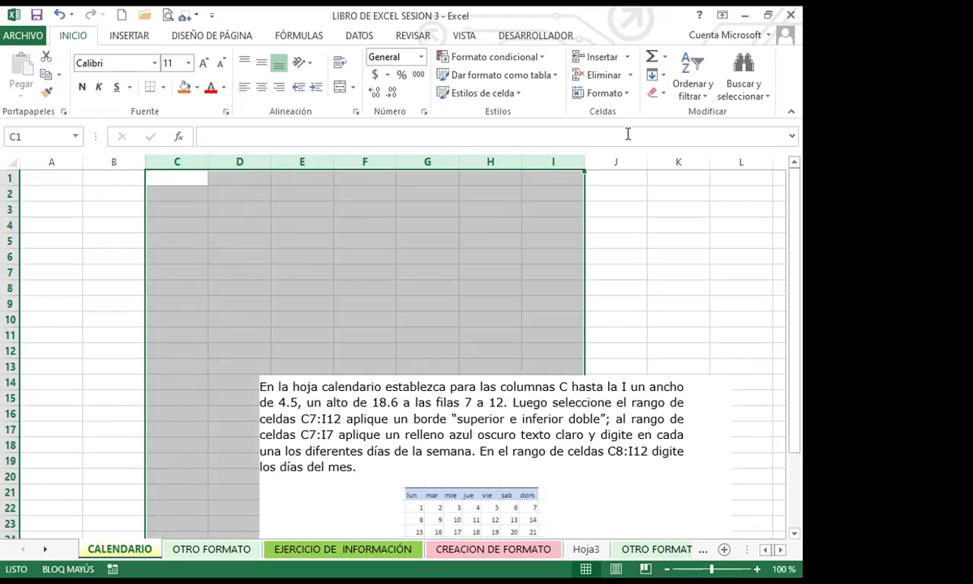
- Set the selected columns' width to 4.5 and move the instruction picture clear of them
left_click(626, 95)
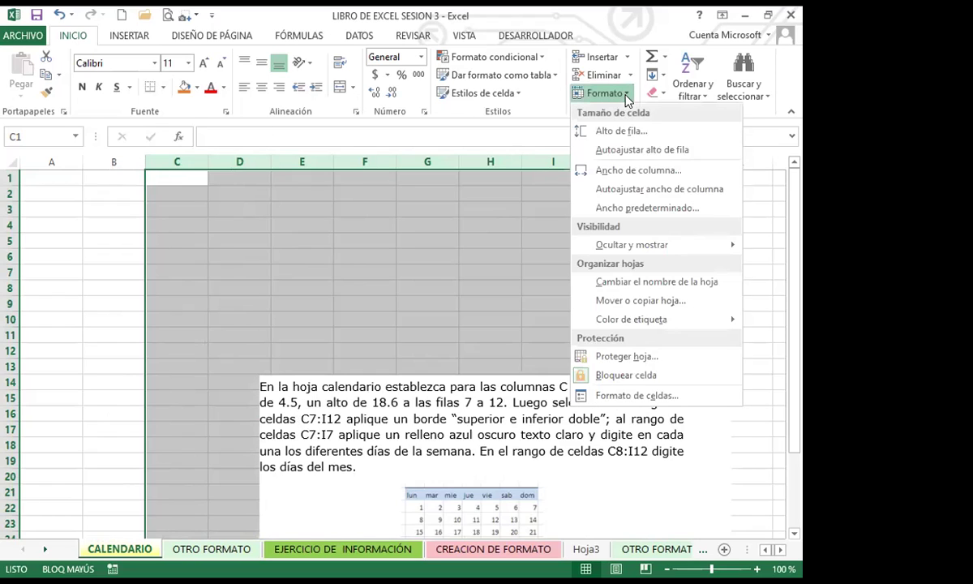
left_click(629, 174)
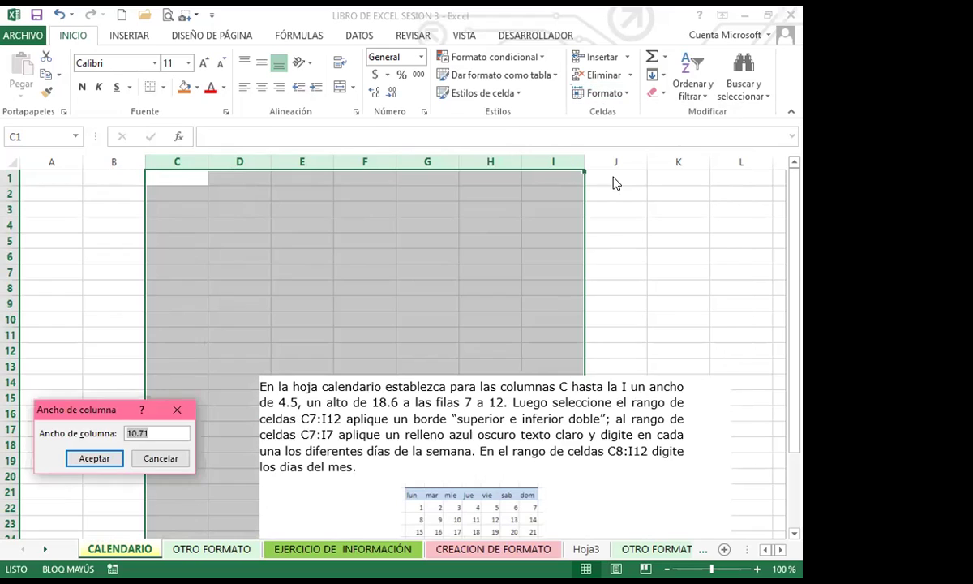
type("10.7")
key("BackSpace")
key("BackSpace")
key("BackSpace")
key("BackSpace")
type("4.5")
key("Return")
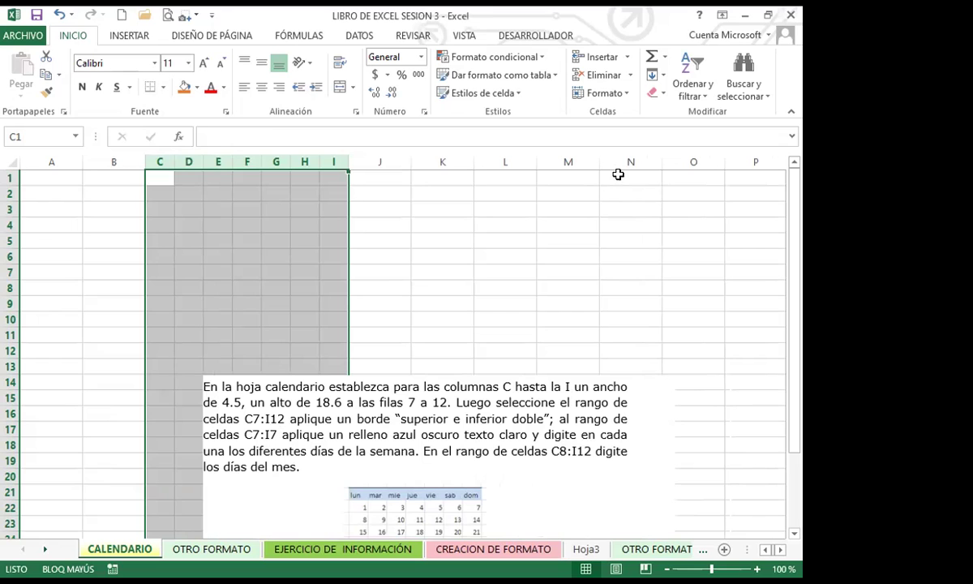
left_click_drag(416, 386, 610, 217)
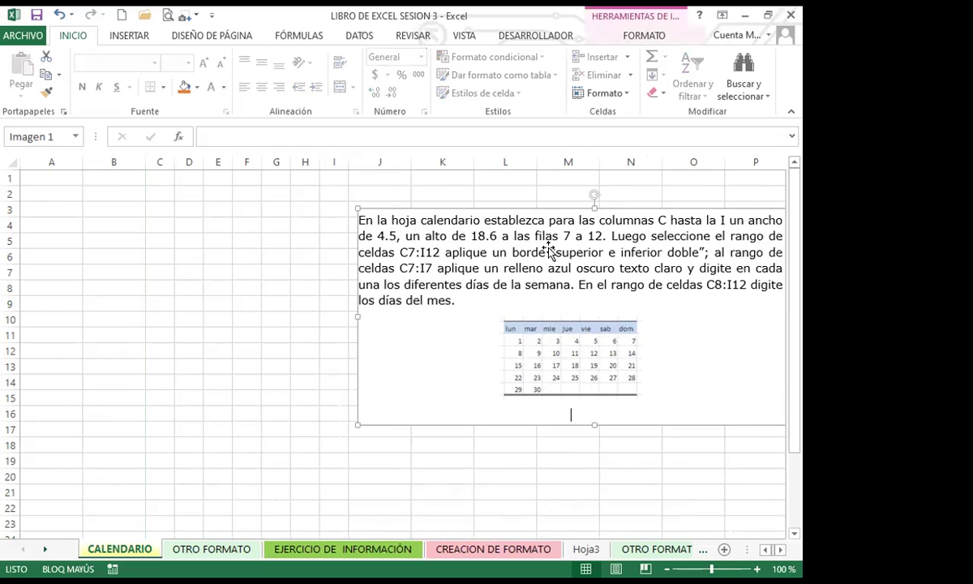
- Make rows 7 to 12 18.6 high, then shift the instruction picture back left
left_click(39, 295)
left_click_drag(10, 272, 10, 347)
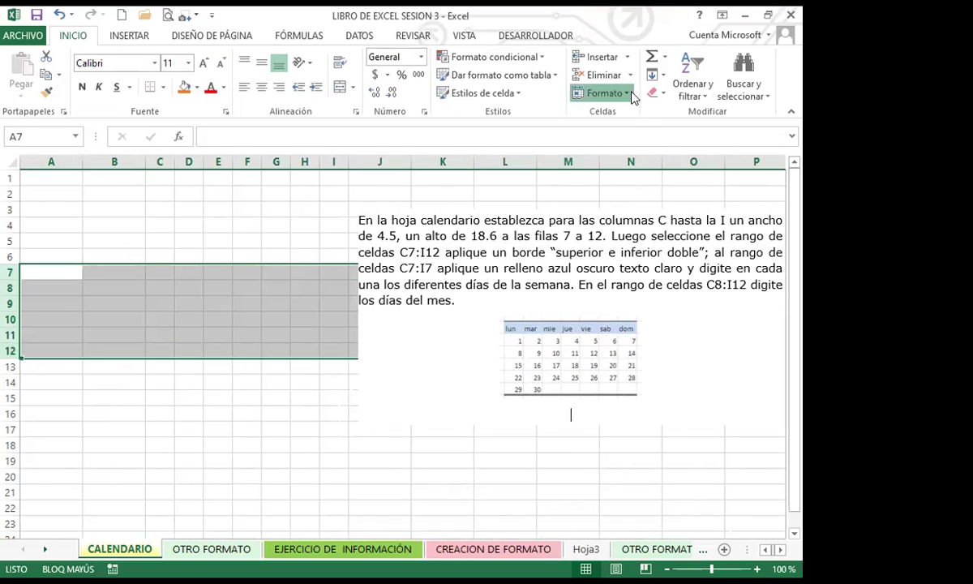
left_click(607, 92)
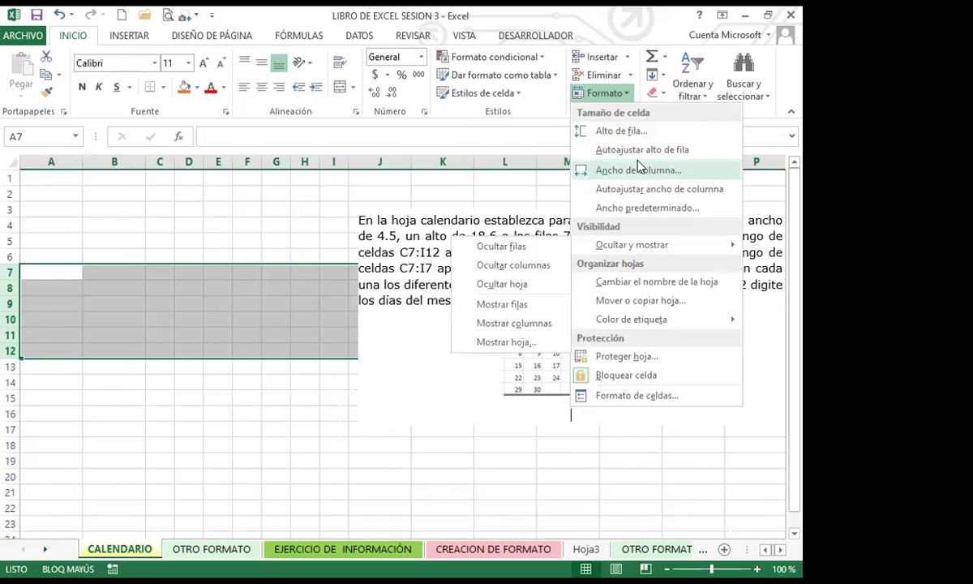
left_click(621, 130)
type("18.6")
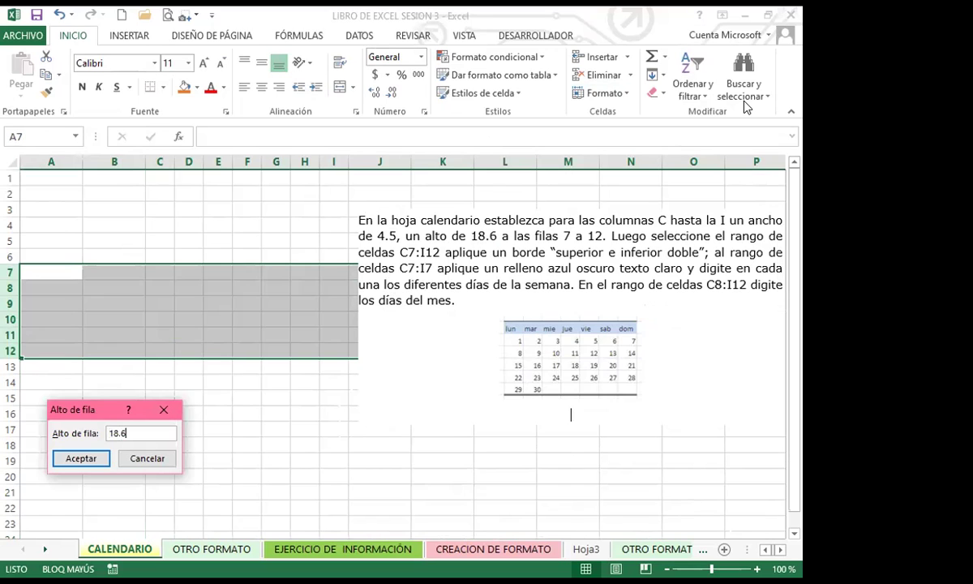
key("Return")
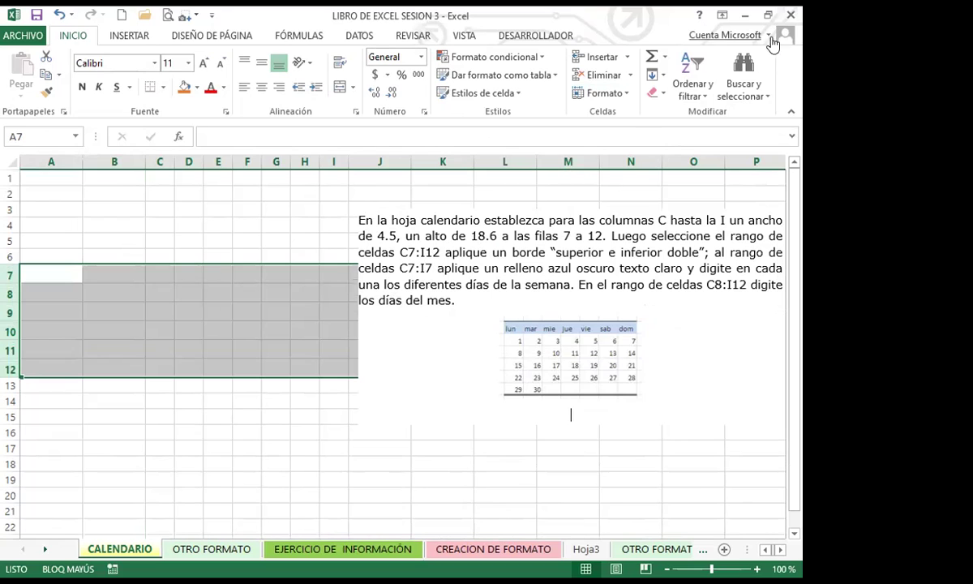
left_click_drag(681, 280, 540, 304)
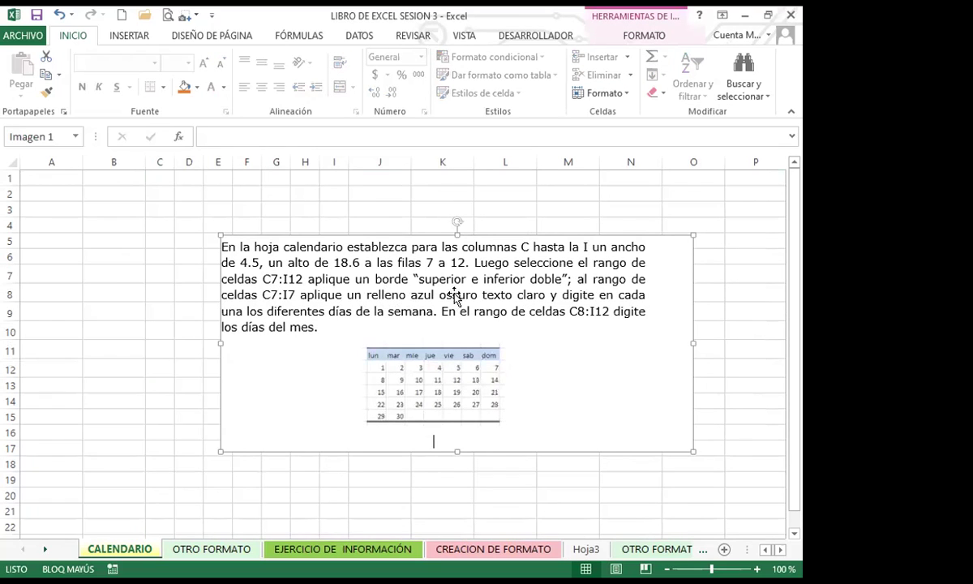
- Apply the 'Borde superior e inferior doble' border to C7:I12, replacing an initial thick border
left_click_drag(491, 260, 665, 261)
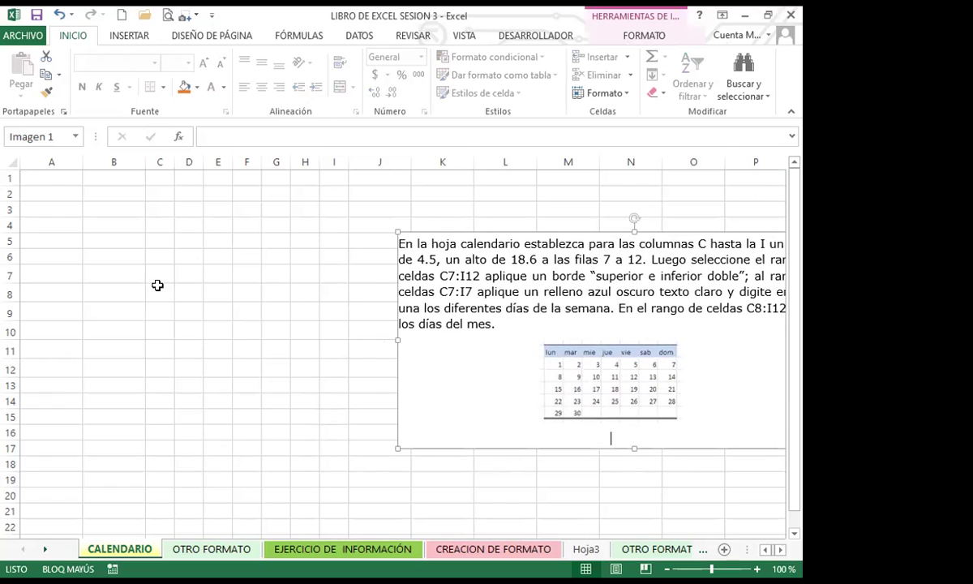
left_click_drag(157, 272, 329, 365)
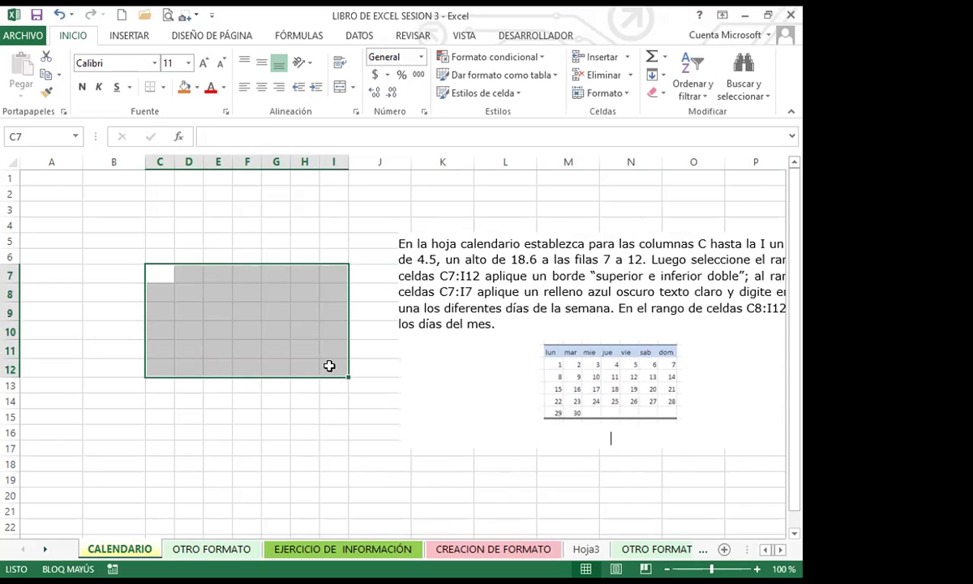
left_click(164, 87)
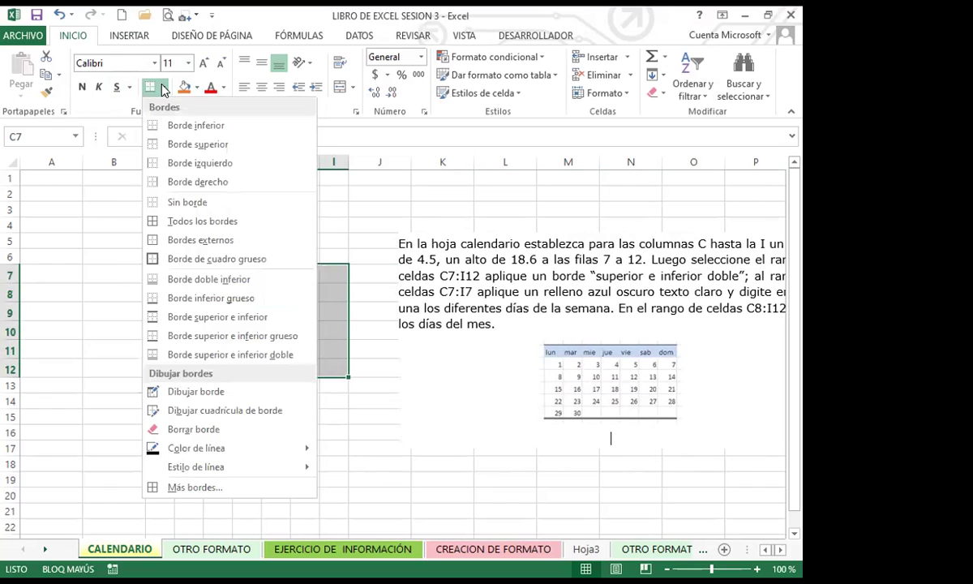
left_click(201, 336)
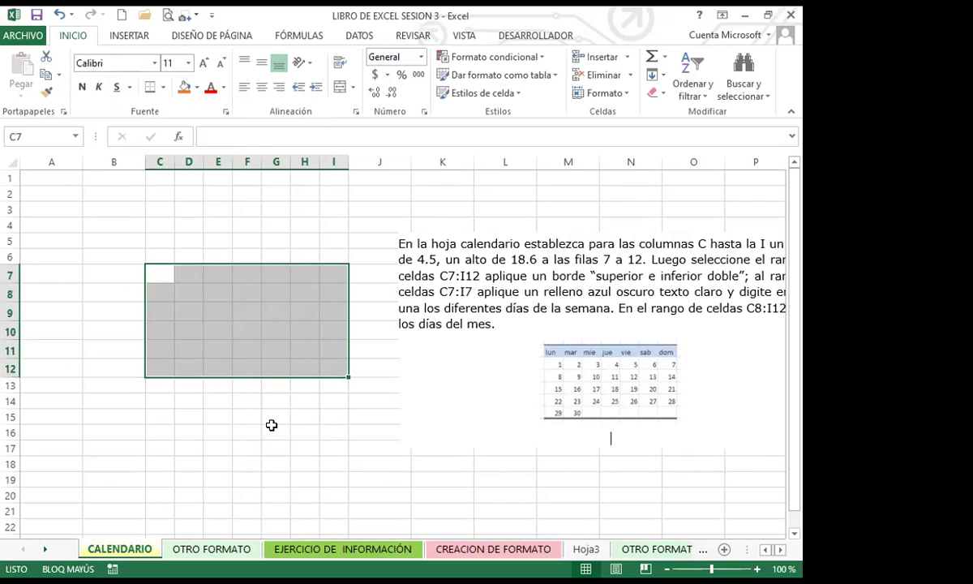
left_click(274, 428)
left_click_drag(476, 402, 504, 407)
left_click_drag(152, 274, 334, 366)
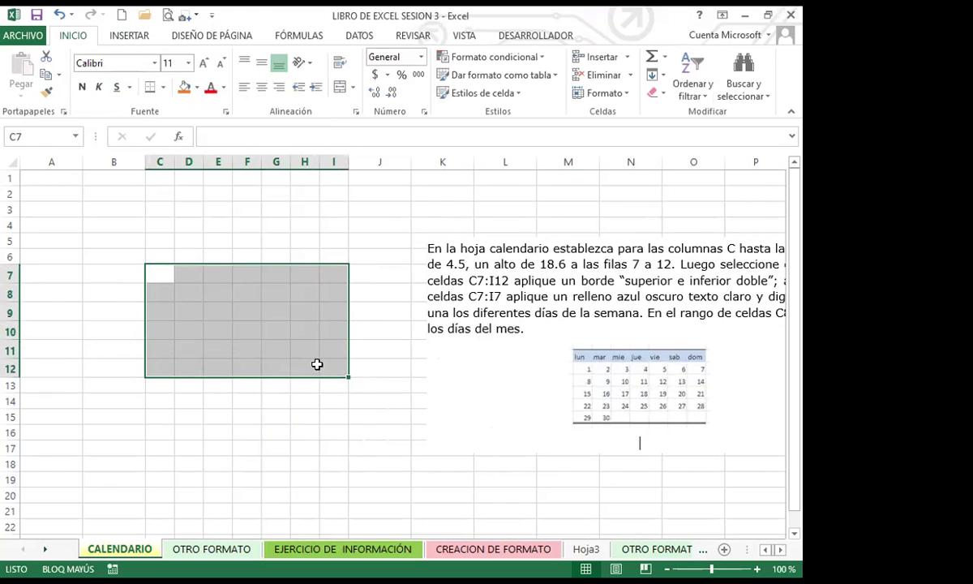
left_click(163, 87)
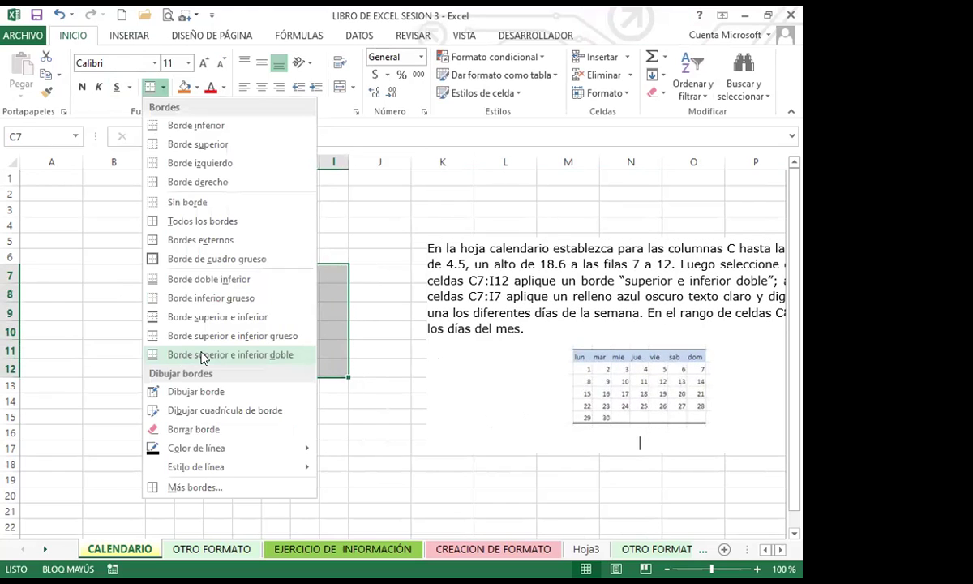
left_click(202, 348)
left_click(276, 433)
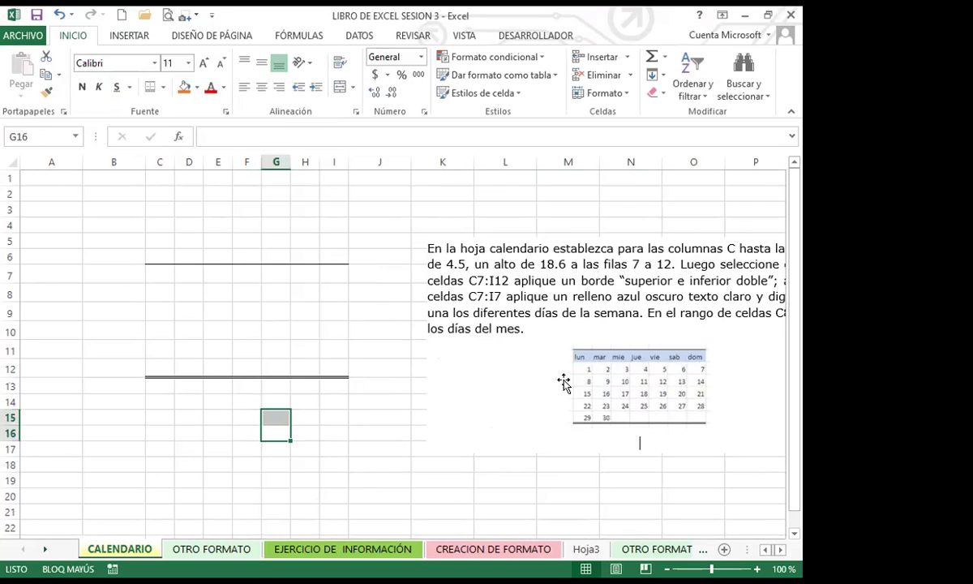
left_click_drag(563, 382, 463, 399)
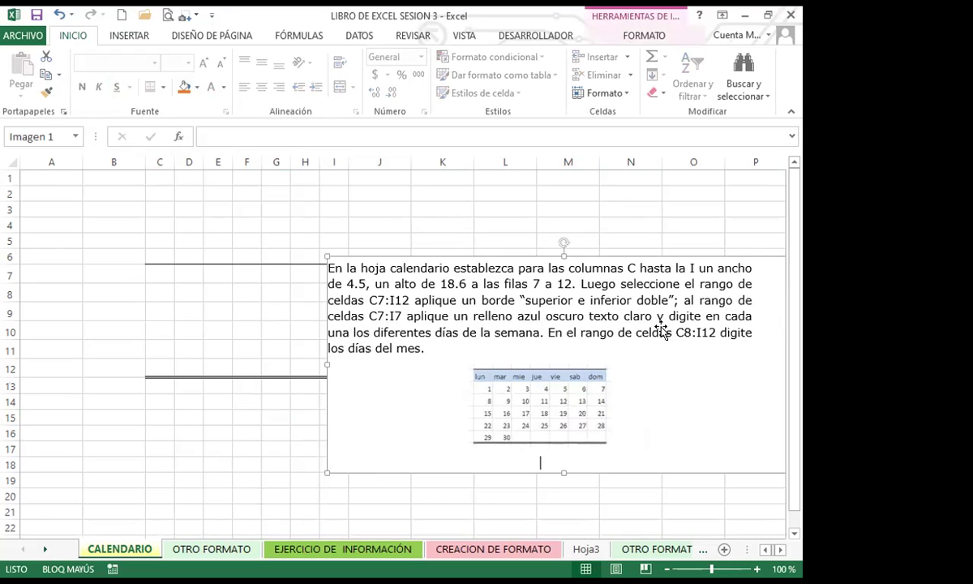
- Fill C7:I7 with Azul, Énfasis 1, Claro 80% and move the instructions picture left
left_click_drag(467, 332, 576, 340)
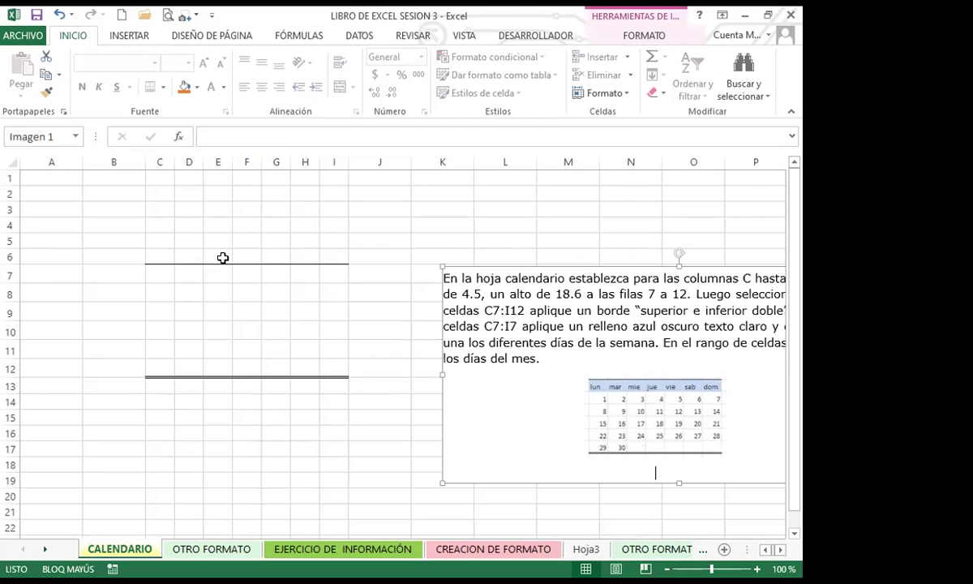
left_click_drag(165, 273, 248, 272)
left_click_drag(286, 271, 320, 268)
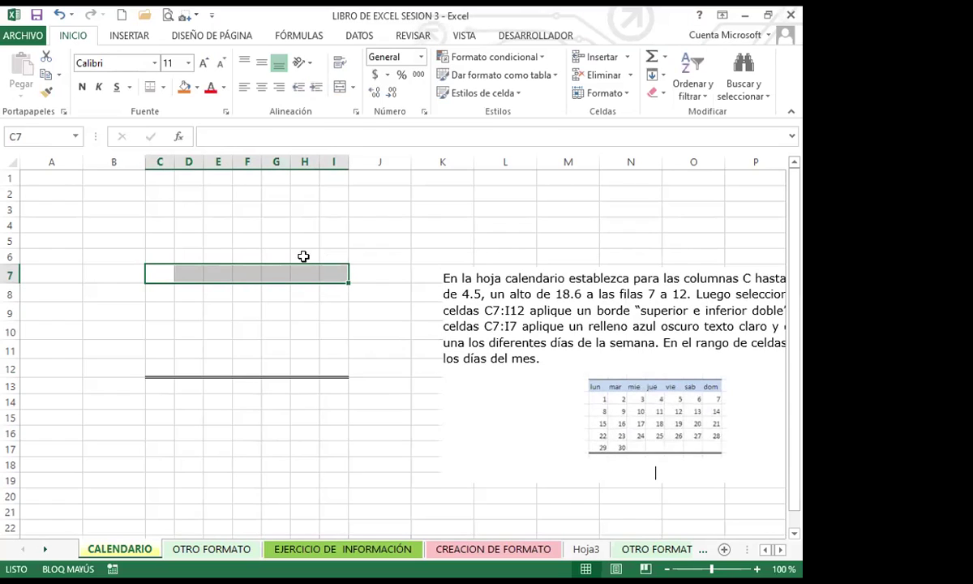
left_click(195, 87)
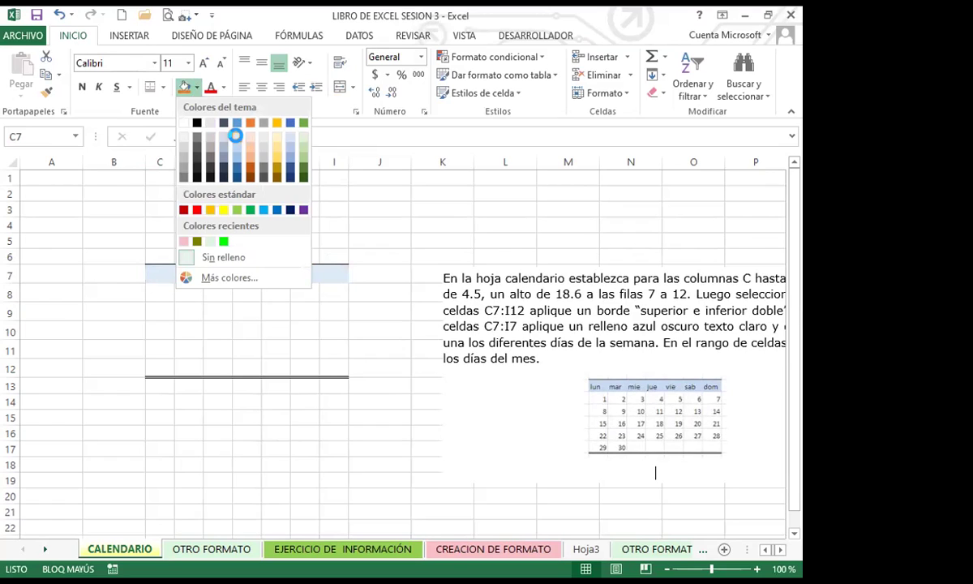
left_click(237, 139)
left_click(164, 276)
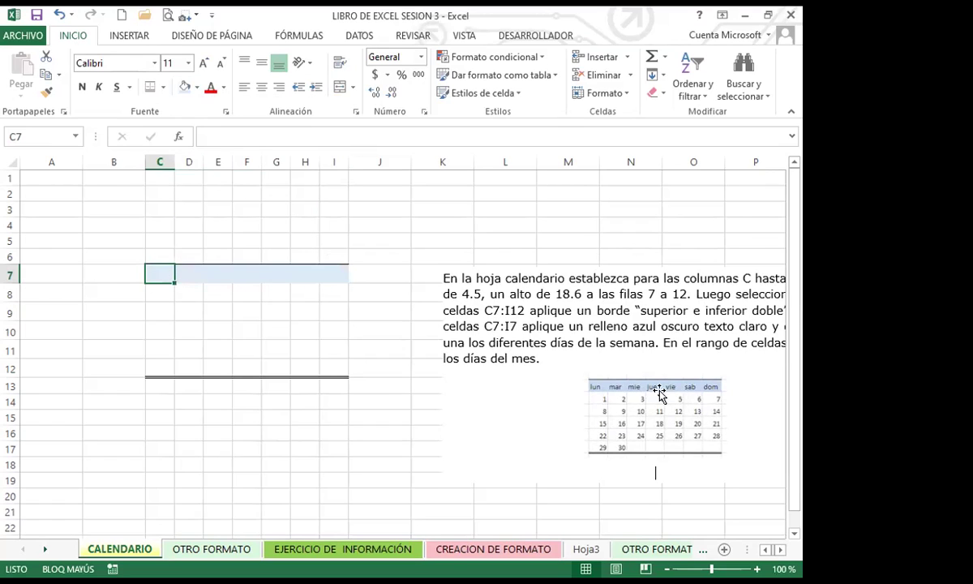
left_click_drag(618, 366, 452, 373)
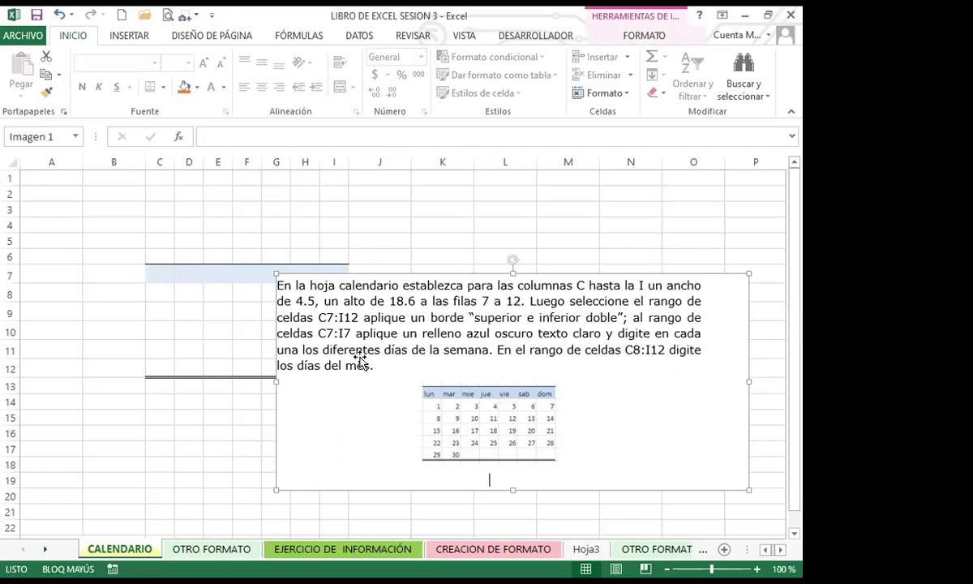
- Enter LUN. in C7 and fill the weekday headers through DOM. in I7
left_click_drag(445, 326, 568, 274)
left_click(169, 273)
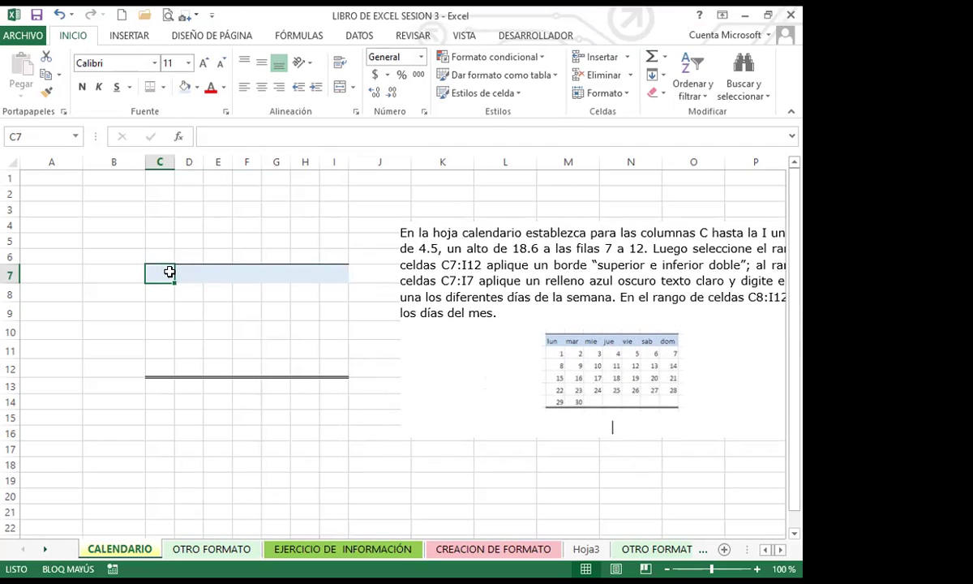
type("LUN.")
key("Return")
left_click(165, 276)
left_click_drag(174, 282, 340, 282)
- Enter days 1, 8, 15, 22, 29 down C8:C12 and 30 in D12
left_click(159, 293)
left_click_drag(542, 308, 522, 250)
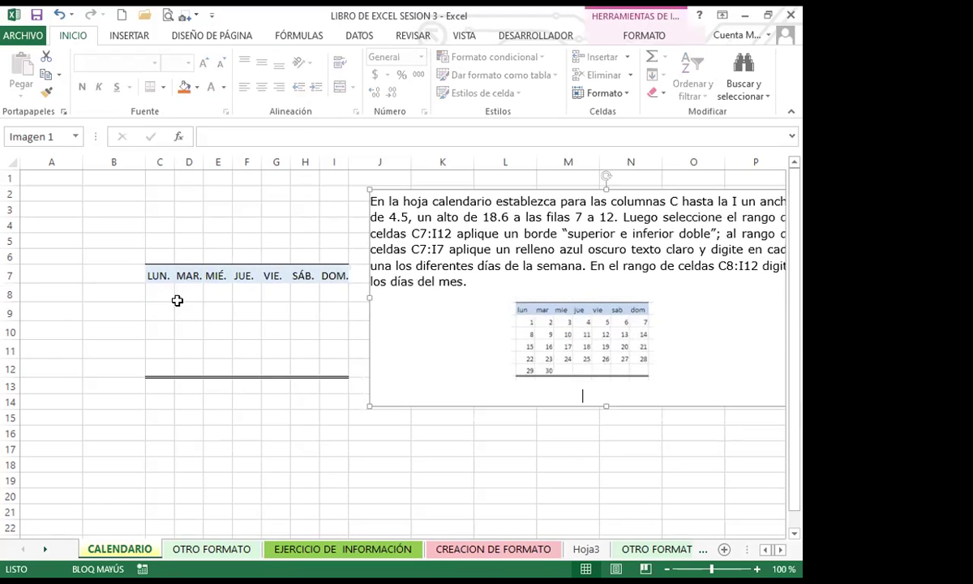
left_click(148, 295)
type("1")
scroll(149, 294, "down", 1)
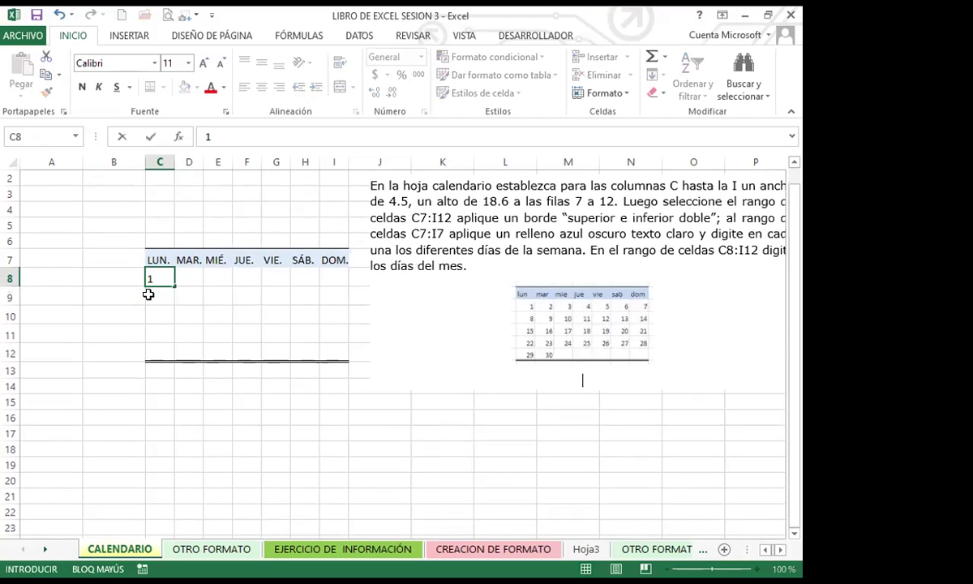
key("Return")
type("8")
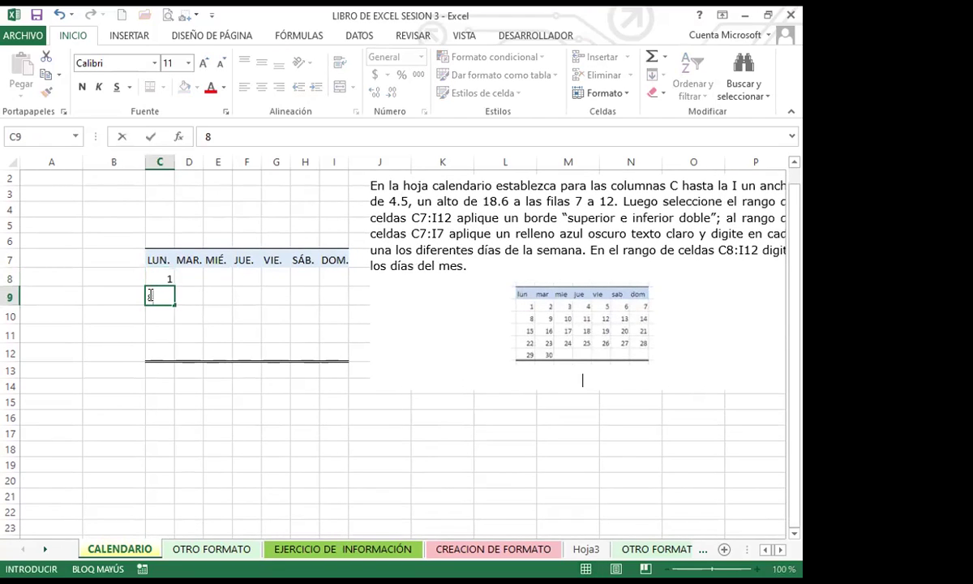
key("Return")
type("15")
key("Return")
type("22")
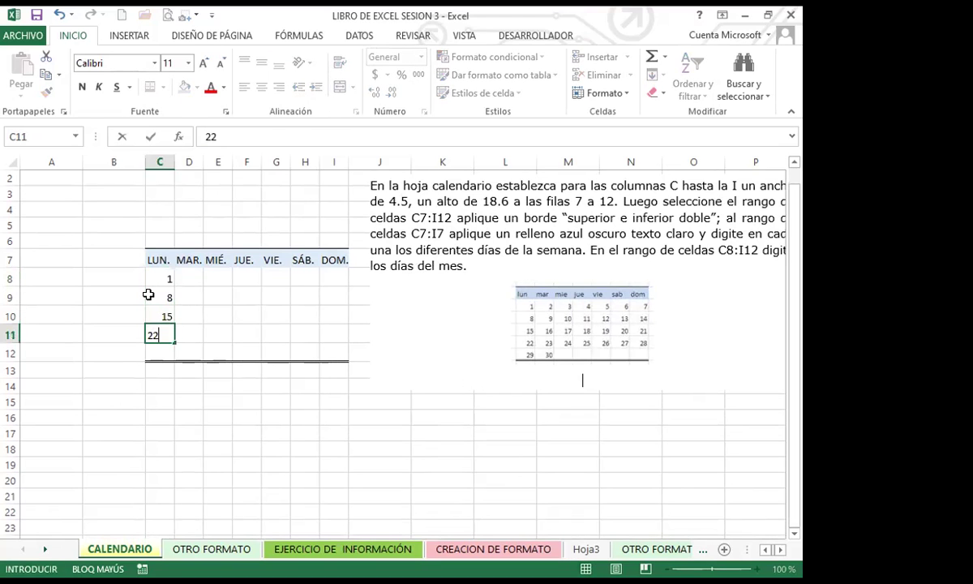
key("Return")
type("29")
scroll(148, 293, "right", 1)
type("30")
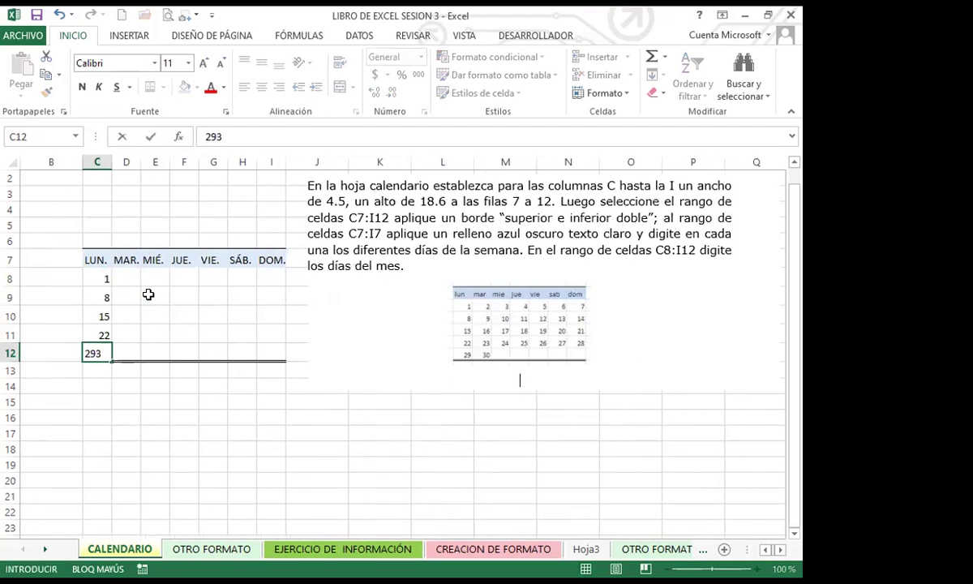
key("BackSpace")
key("BackSpace")
key("BackSpace")
type("9")
left_click(140, 353)
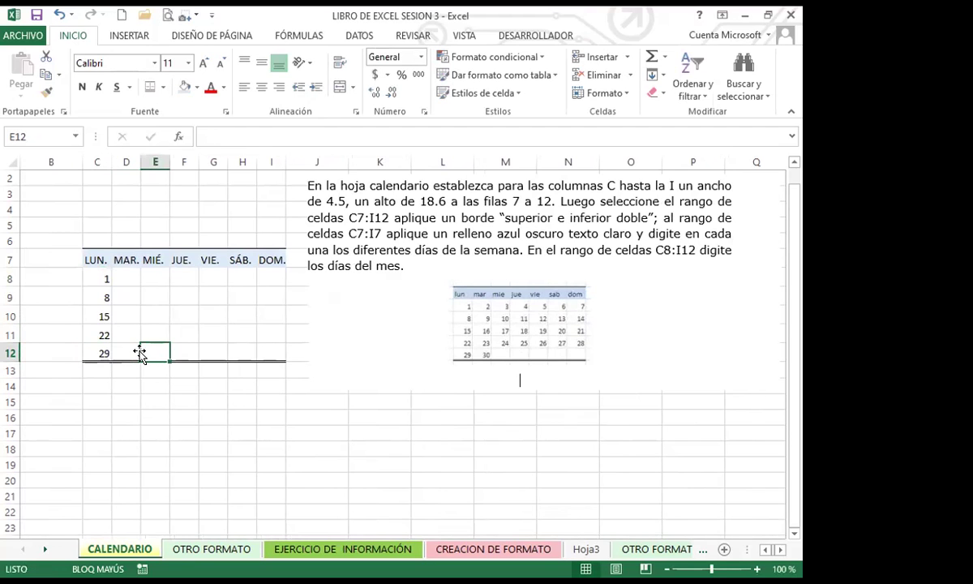
scroll(140, 353, "left", 1)
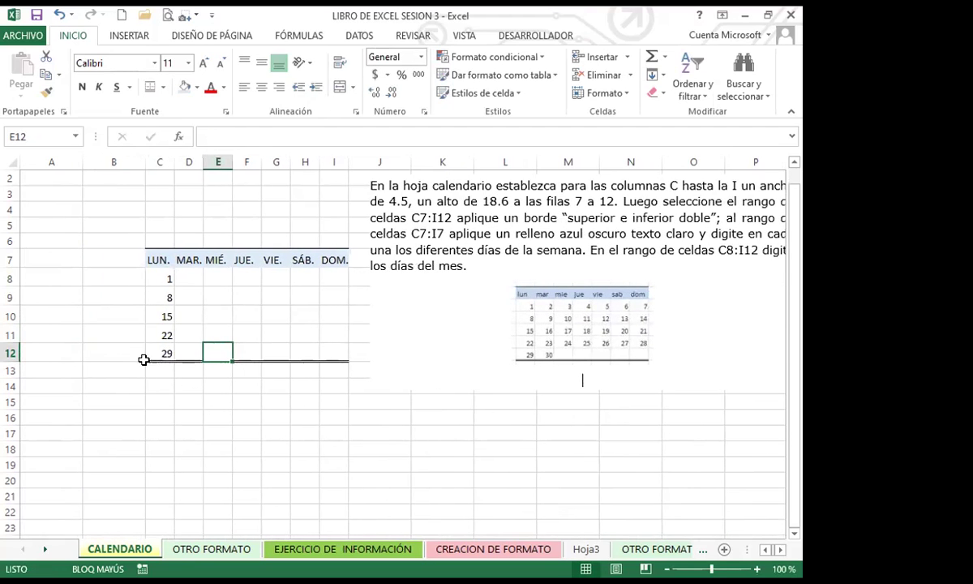
left_click(193, 350)
type("30")
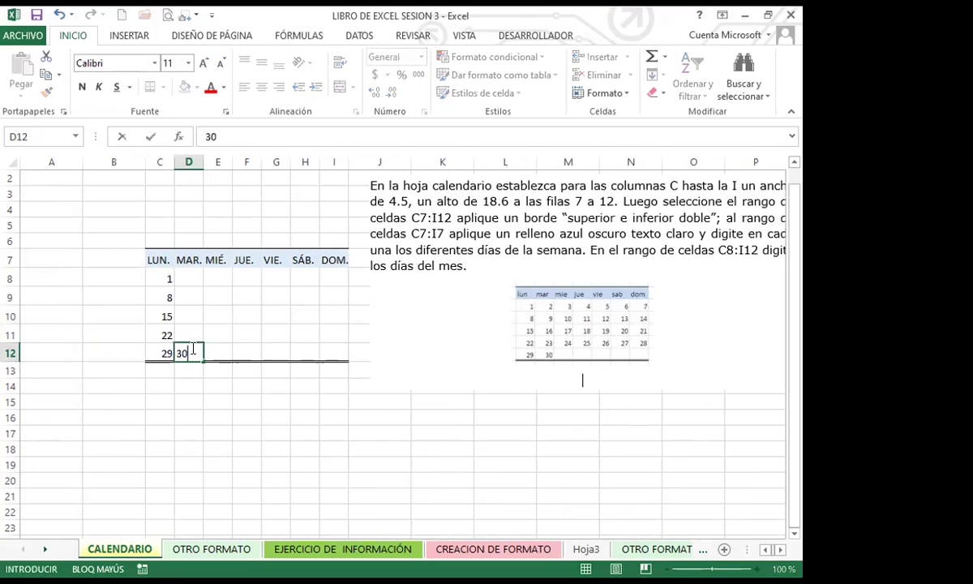
- Fill rows 8–10 across to column I with series 2–7, 9–14 and 16–21
left_click(162, 277)
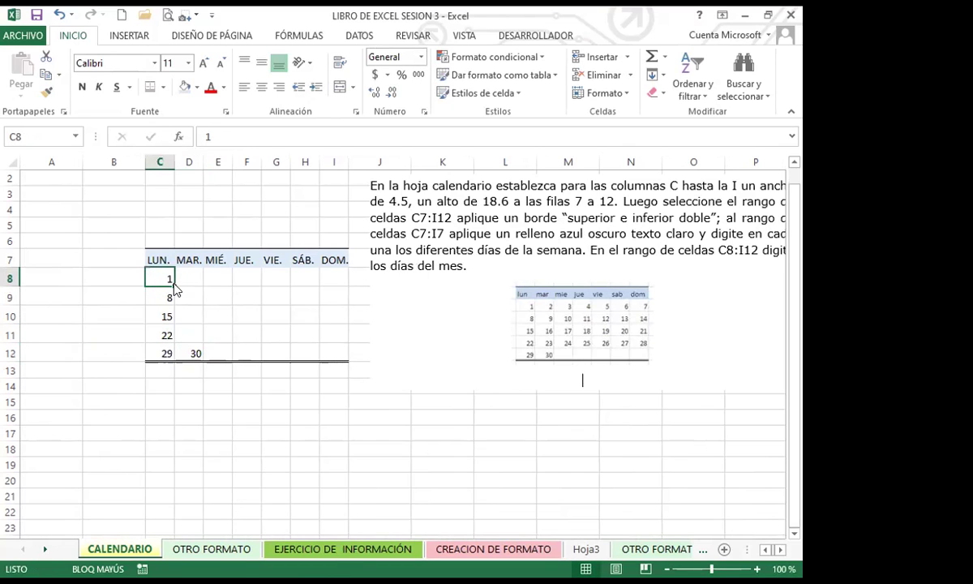
left_click_drag(174, 287, 214, 290)
left_click_drag(333, 290, 345, 286)
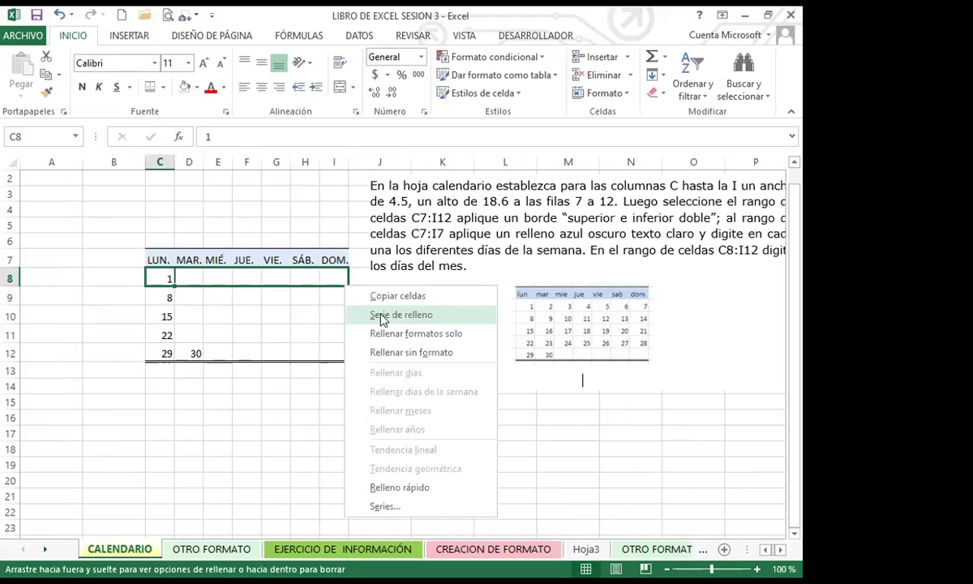
left_click(156, 294)
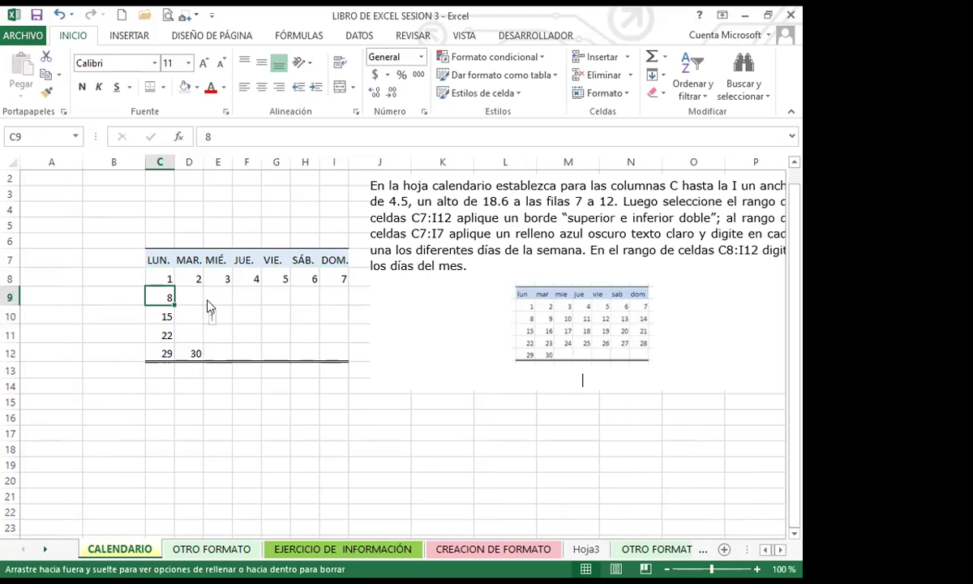
left_click_drag(341, 328, 341, 302)
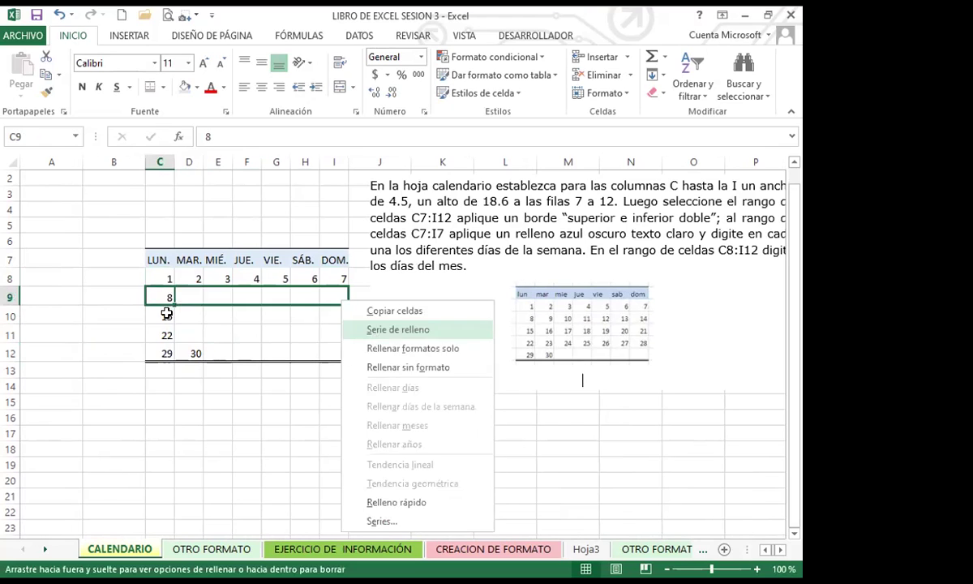
left_click(373, 330)
left_click(166, 313)
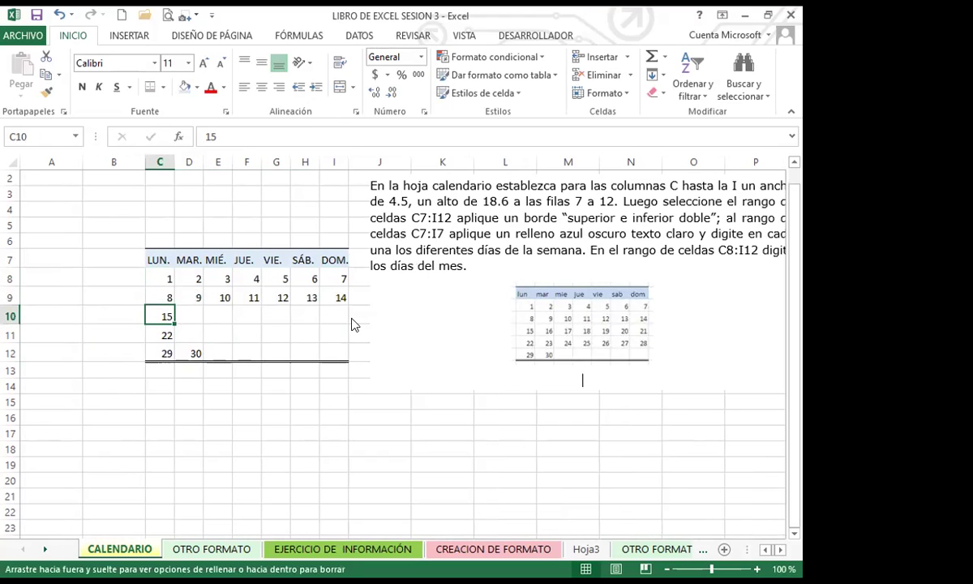
left_click(150, 338)
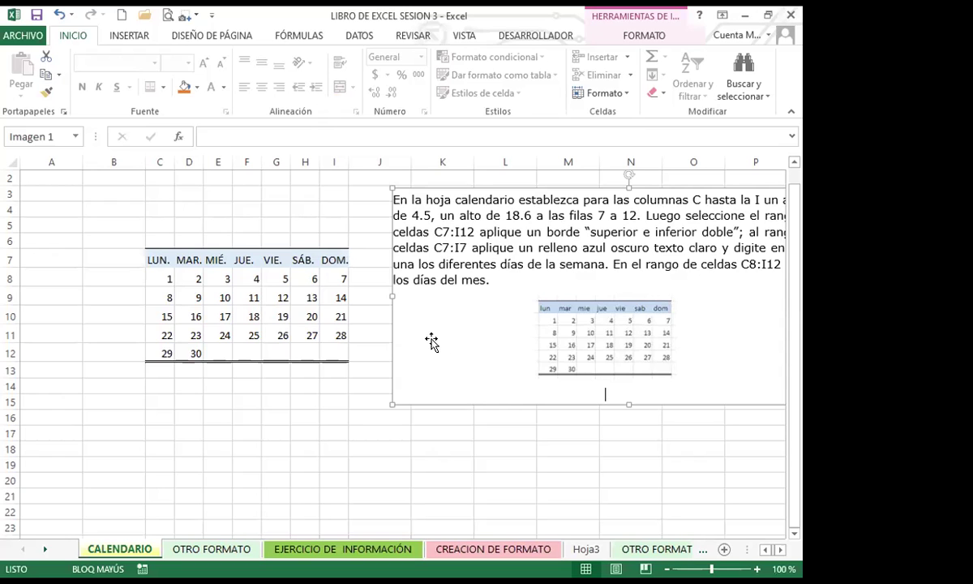
left_click(165, 279)
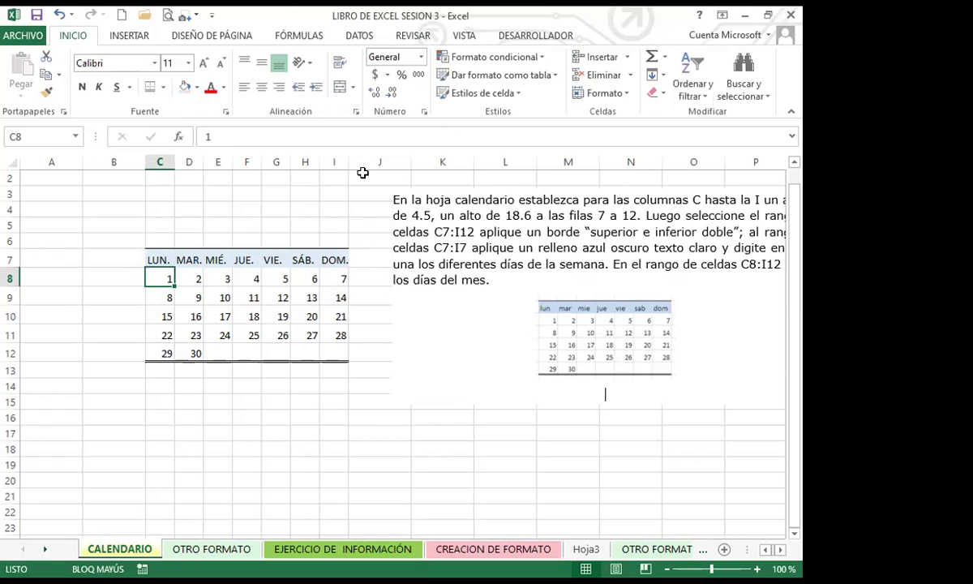
left_click(626, 97)
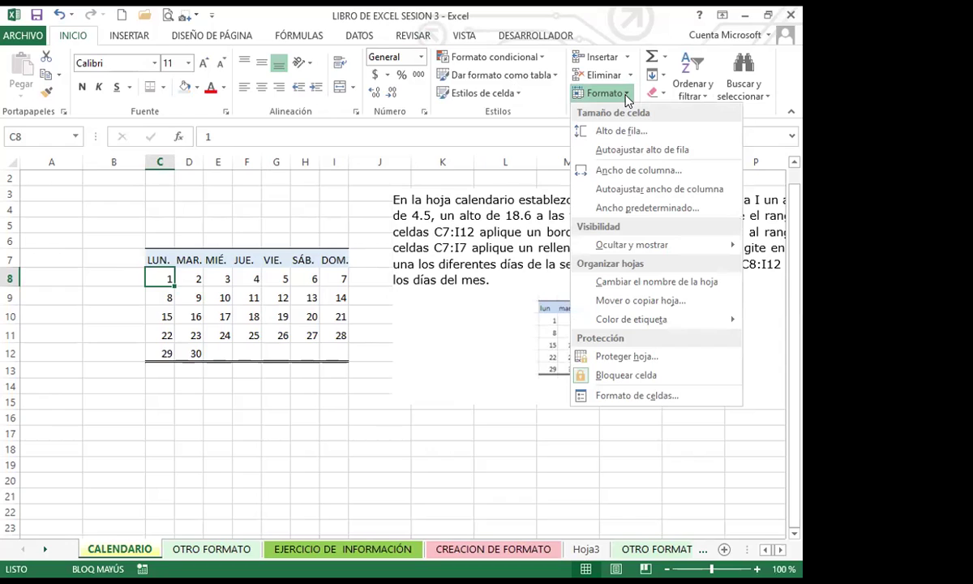
left_click(247, 295)
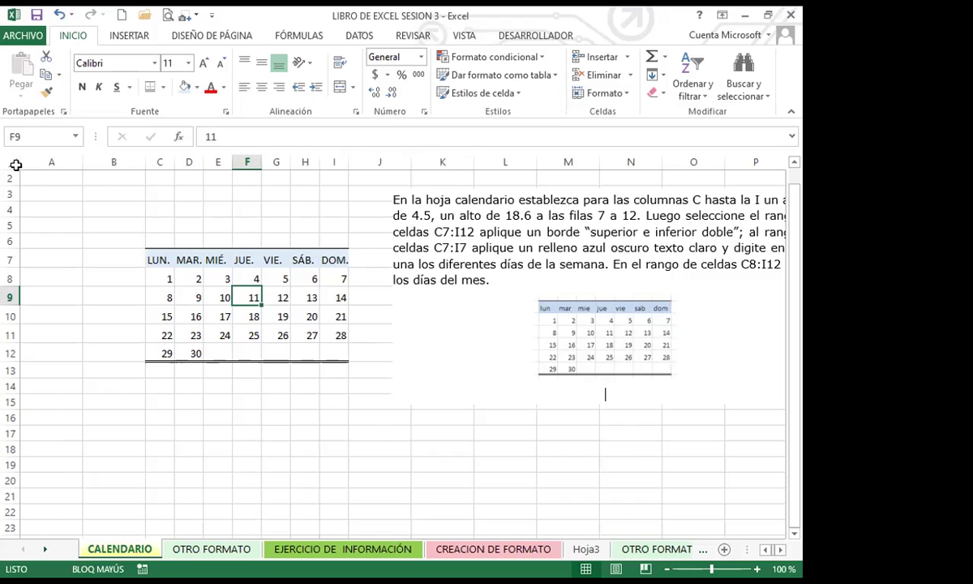
left_click(49, 193)
- Uncheck Líneas de cuadrícula on the VISTA tab so the CALENDARIO gridlines are hidden
left_click(463, 36)
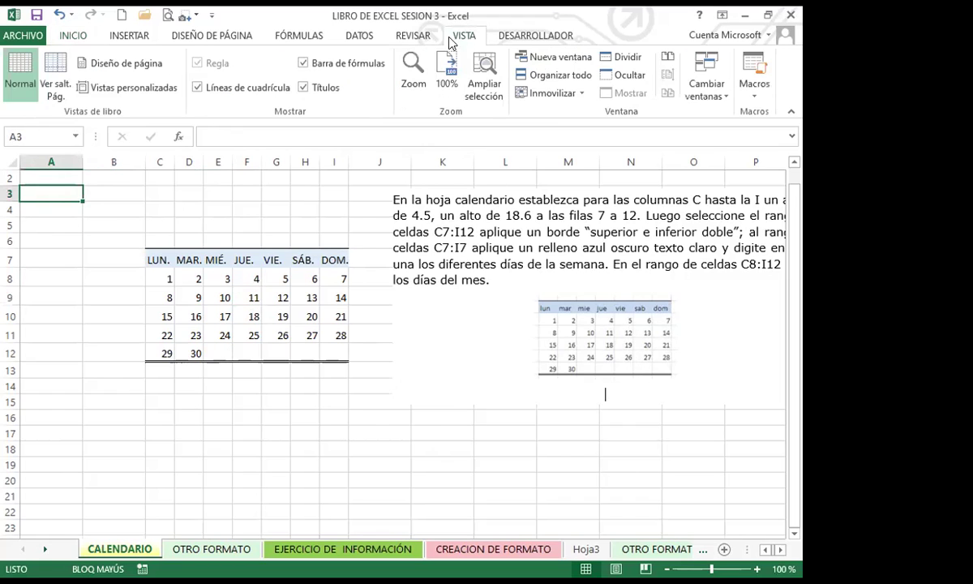
left_click(196, 88)
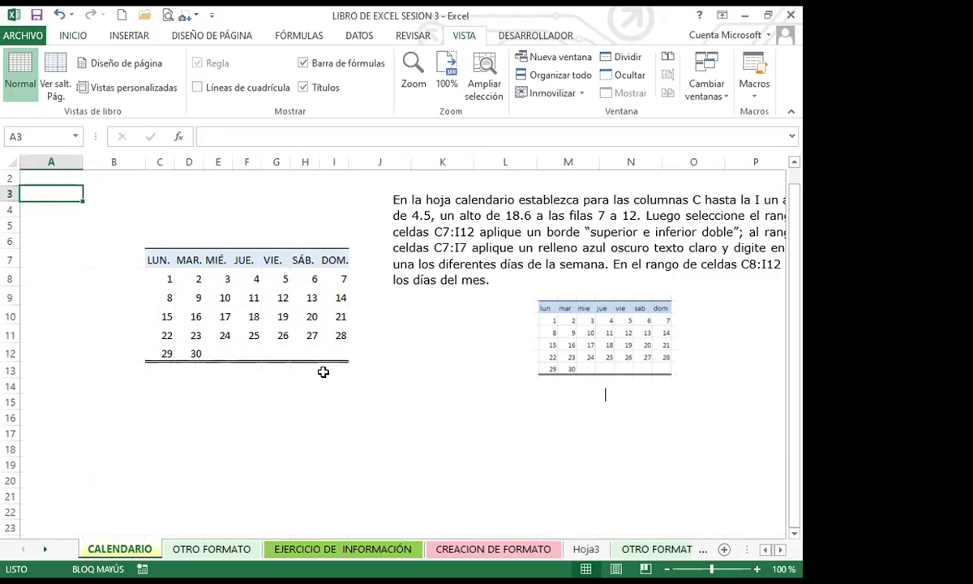
left_click(403, 401)
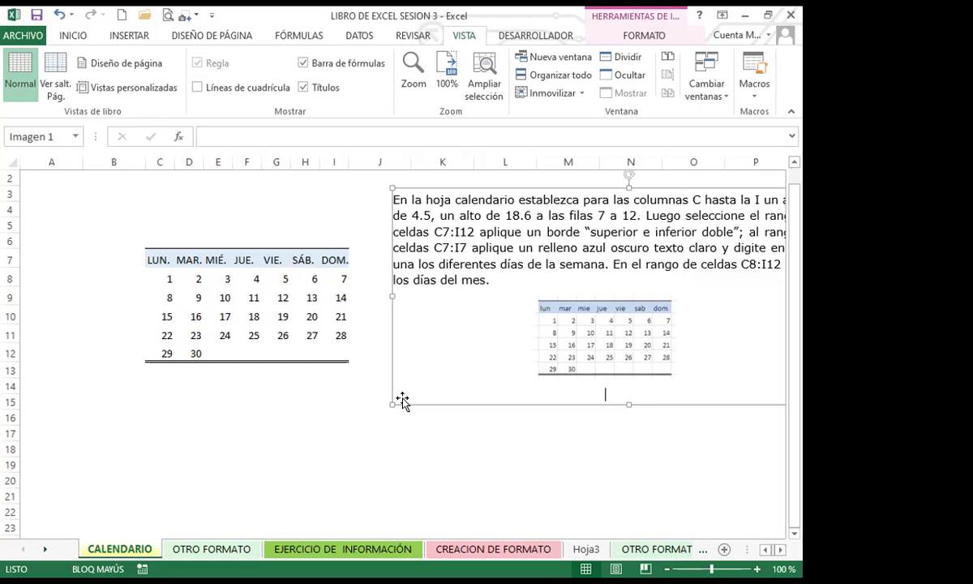
- Deselect the picture, click a few cells around the calendar, then switch to PowerPoint slide 11
left_click(321, 280)
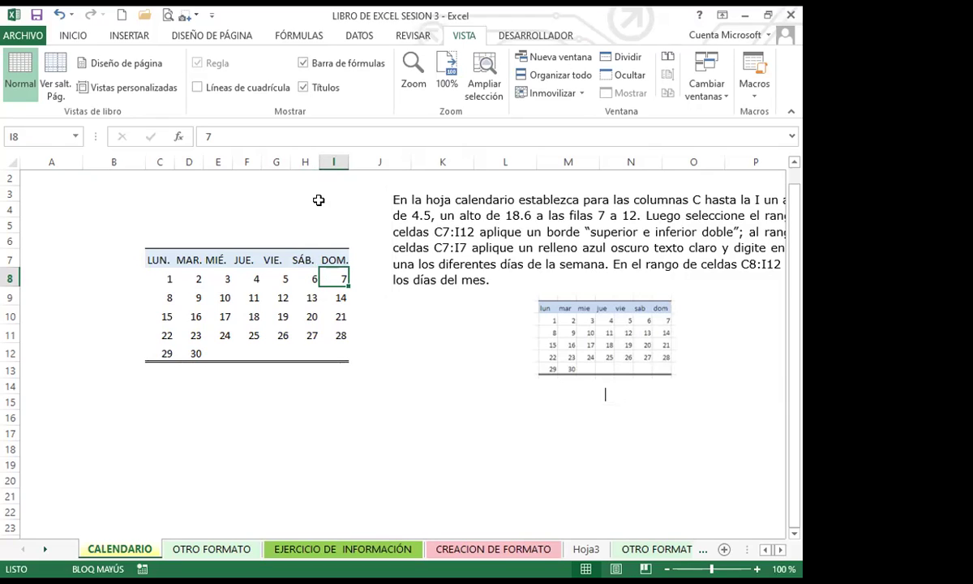
left_click(326, 399)
left_click(280, 342)
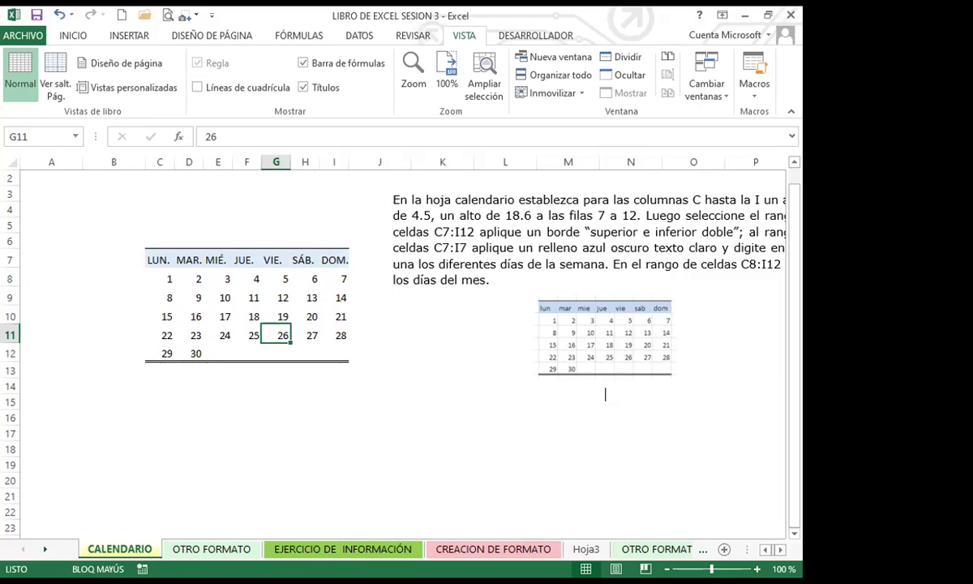
left_click(332, 415)
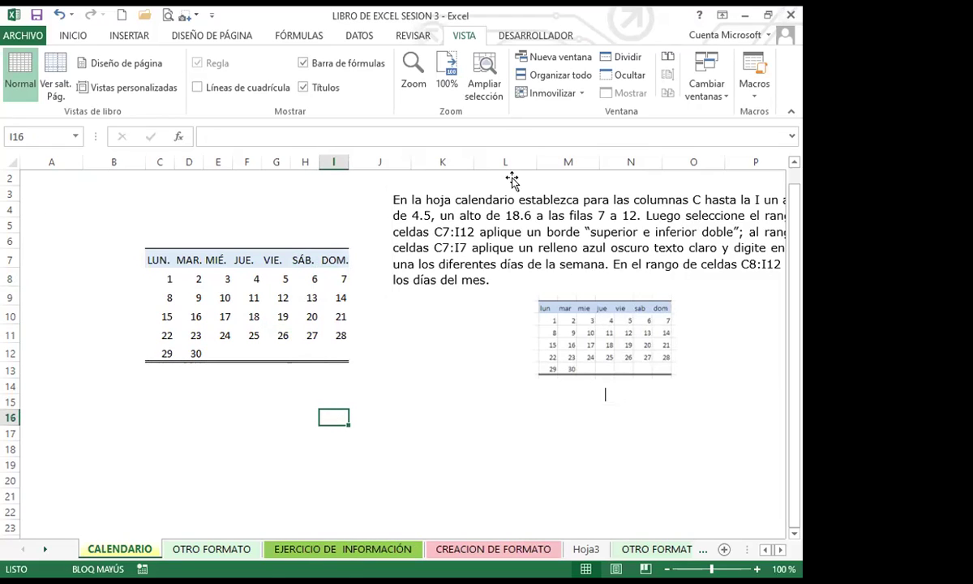
left_click(224, 405)
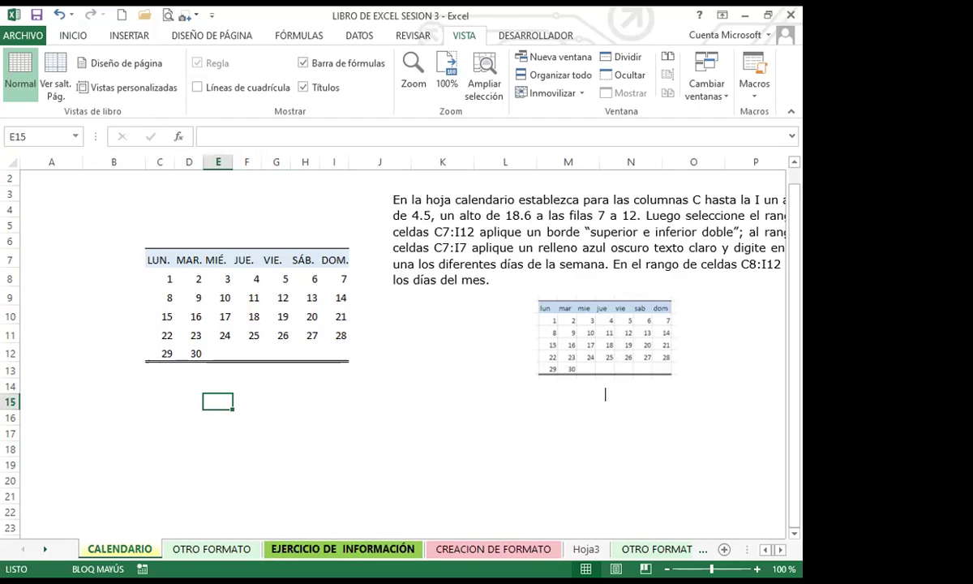
left_click(605, 394)
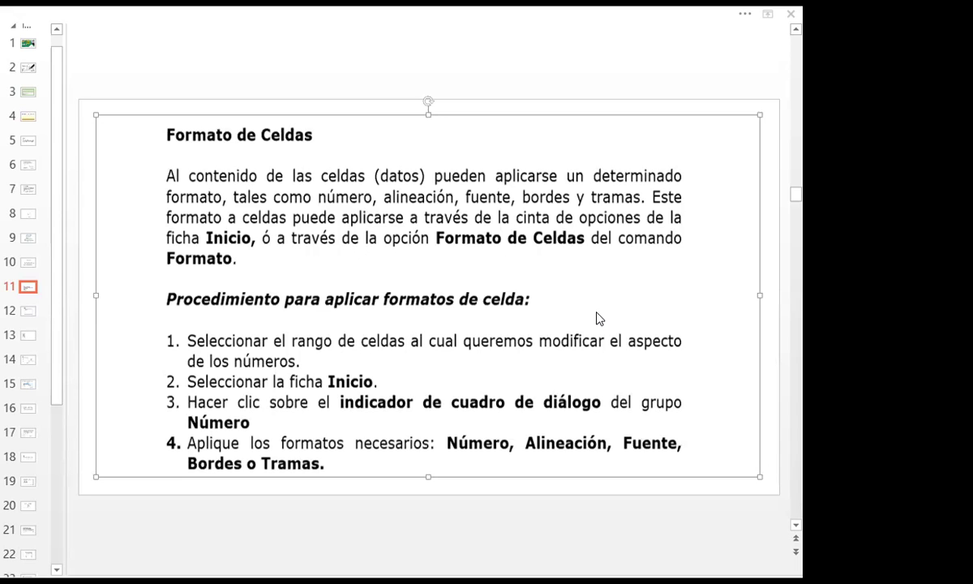
- Go to slide 12, the Ficha Número slide, from the slide pane
left_click(26, 313)
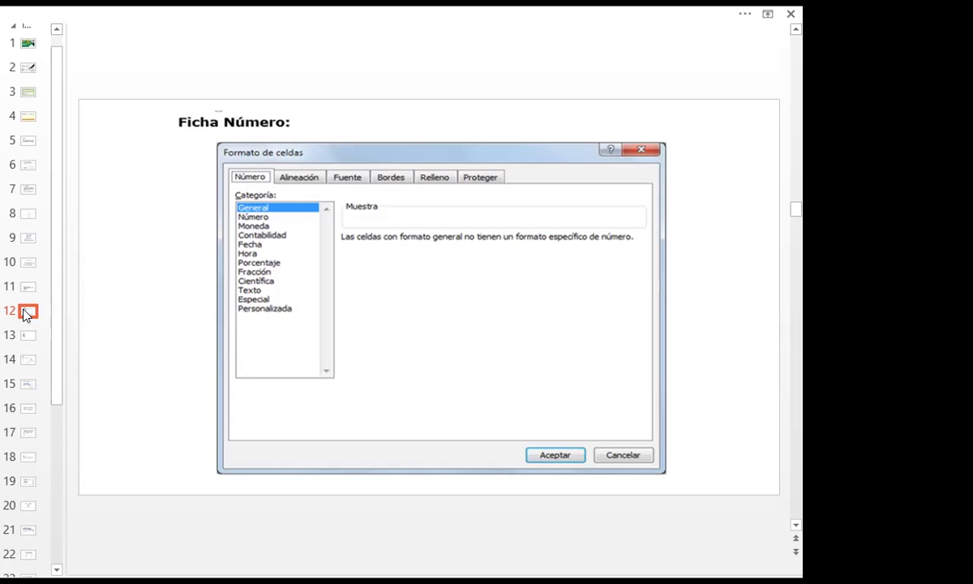
- Advance through slides 13 and 14 (Ficha Alineación), then return to Excel
key("Down")
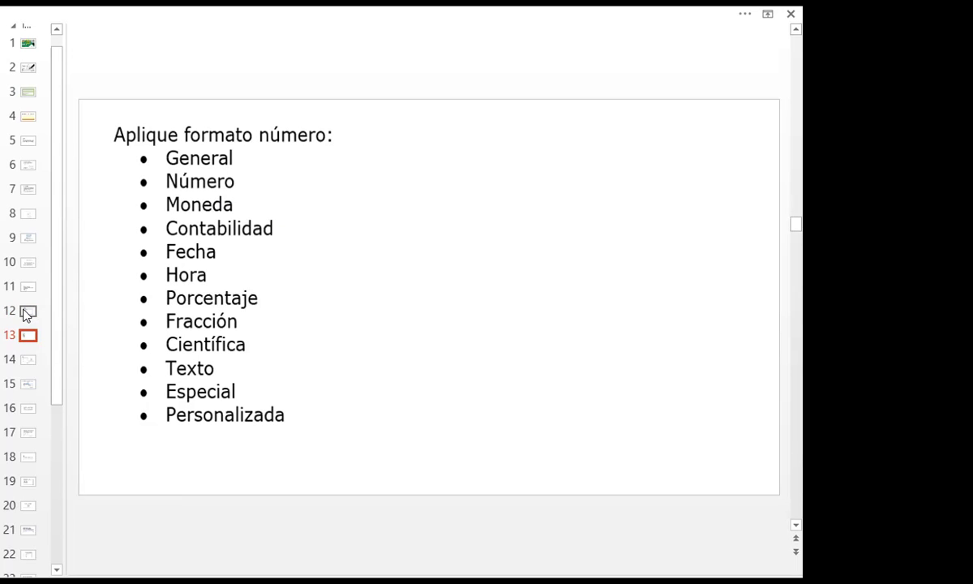
key("Down")
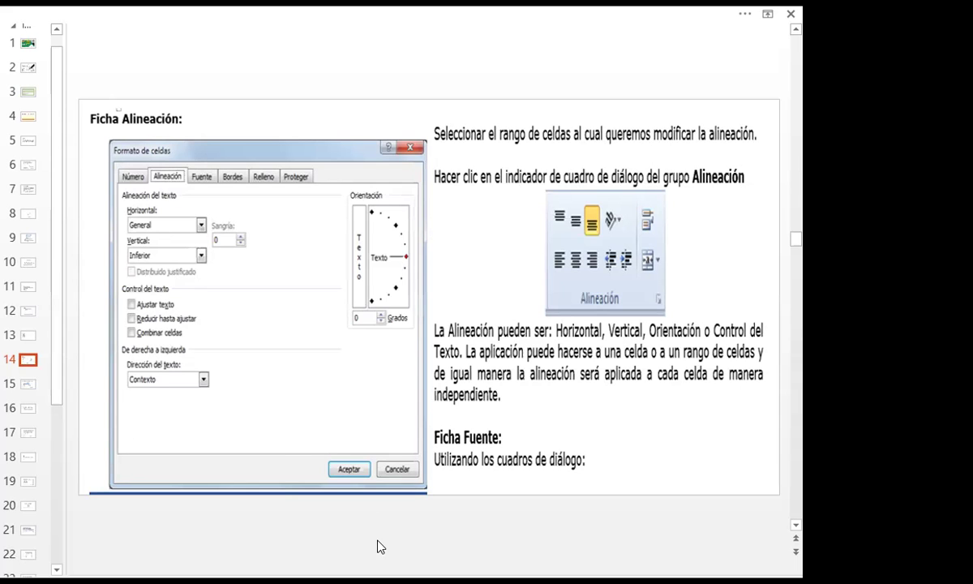
key("alt+Tab")
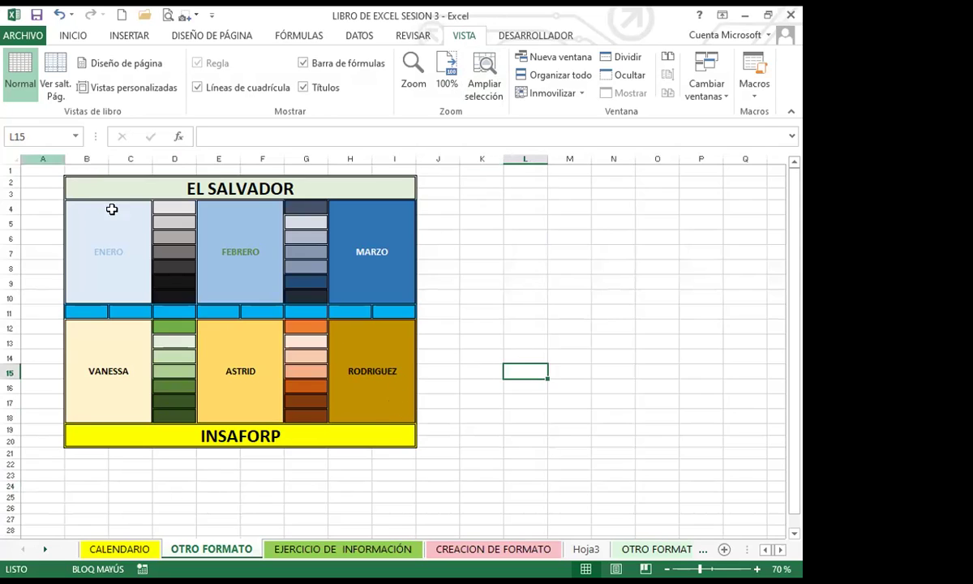
- Select the empty range K2:R20 beside the EL SALVADOR block on the Inicio tab
left_click(90, 182)
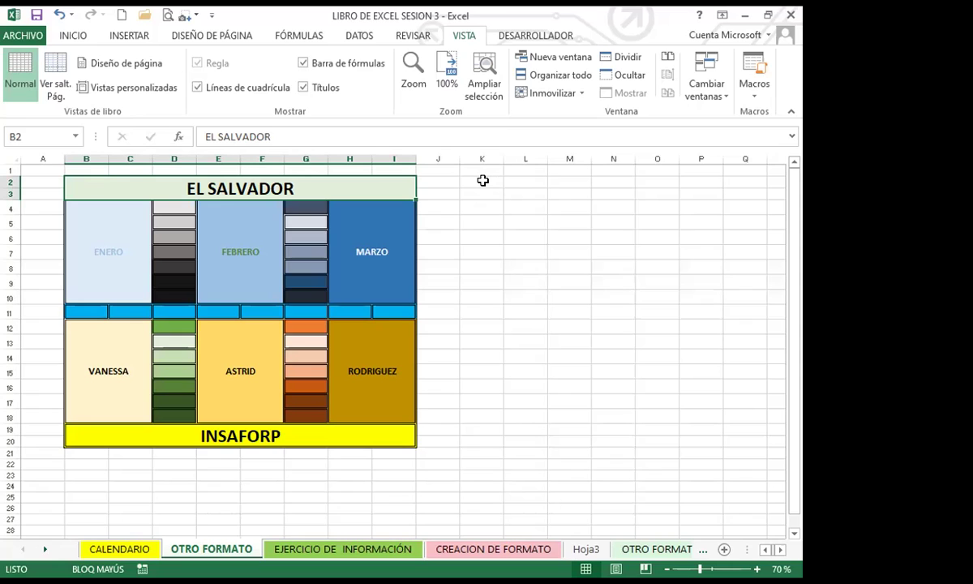
left_click_drag(482, 180, 753, 437)
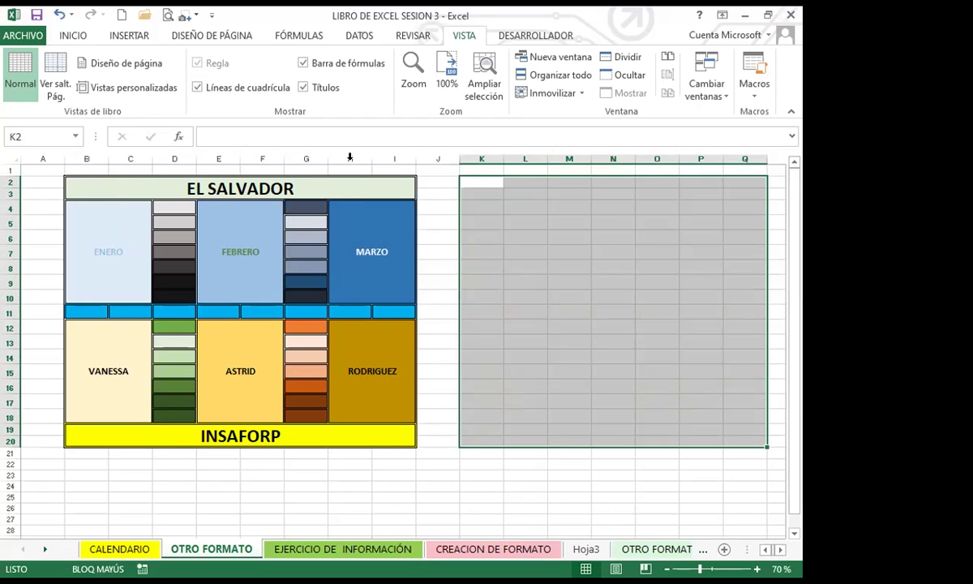
scroll(683, 326, "down", 1)
scroll(684, 326, "up", 1)
scroll(651, 337, "down", 2)
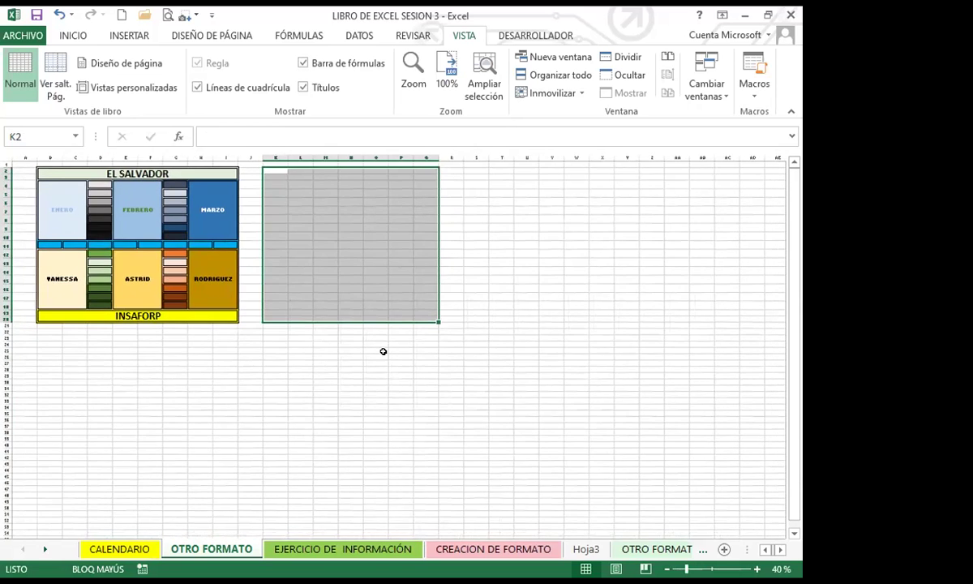
scroll(382, 352, "up", 1)
left_click_drag(381, 177, 614, 379)
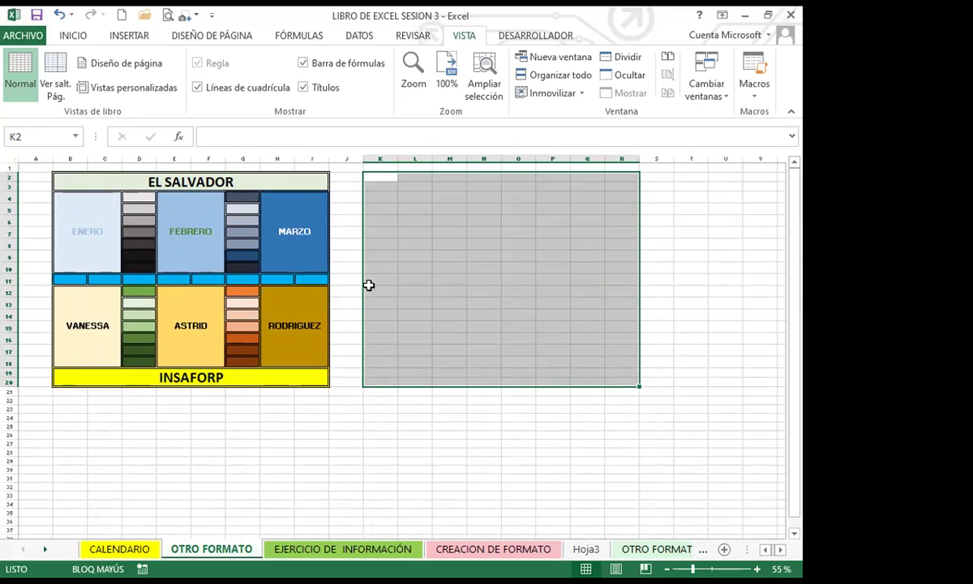
left_click(75, 37)
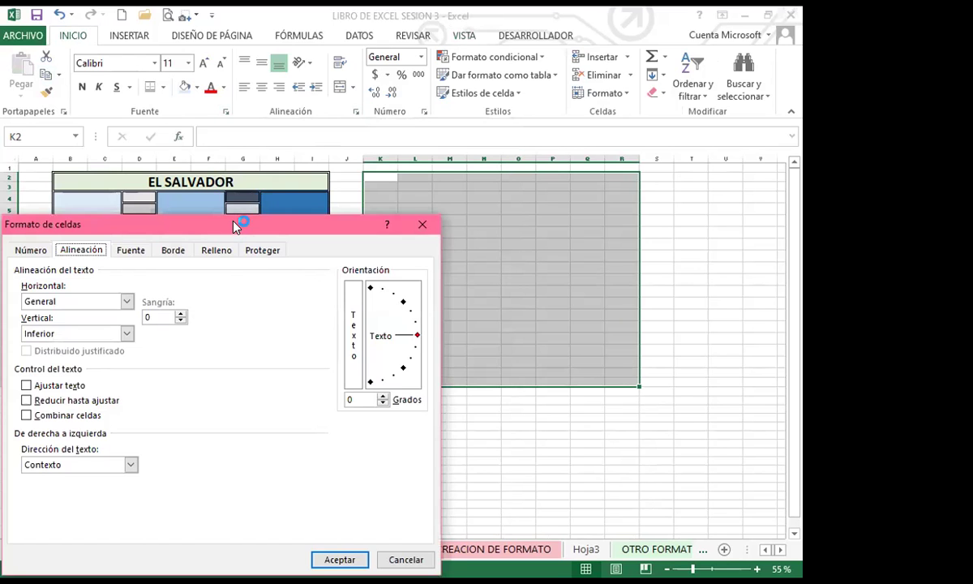
- Apply thick blue Contorno and Interior borders to K2:R20 on the Borde tab
left_click_drag(235, 226, 265, 104)
left_click(203, 128)
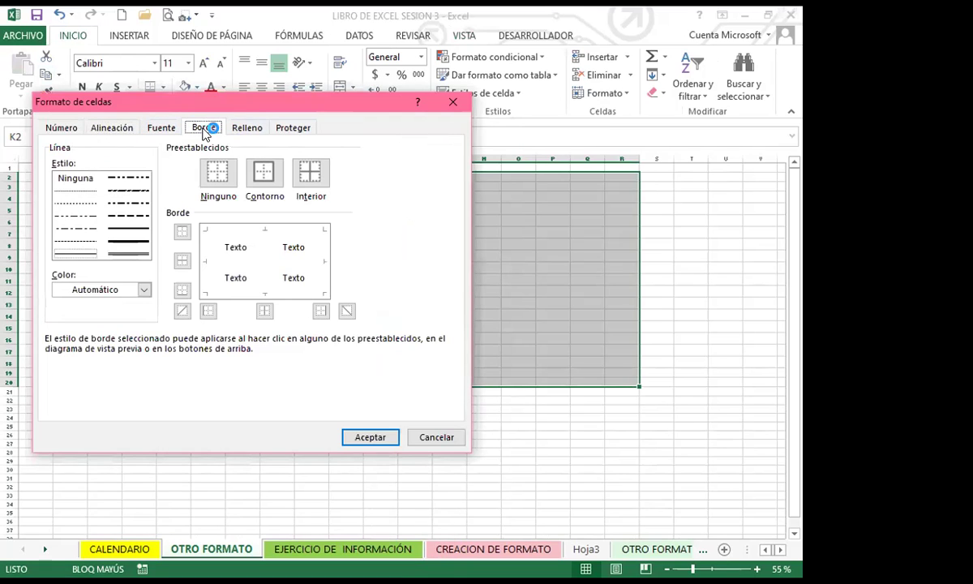
left_click(125, 243)
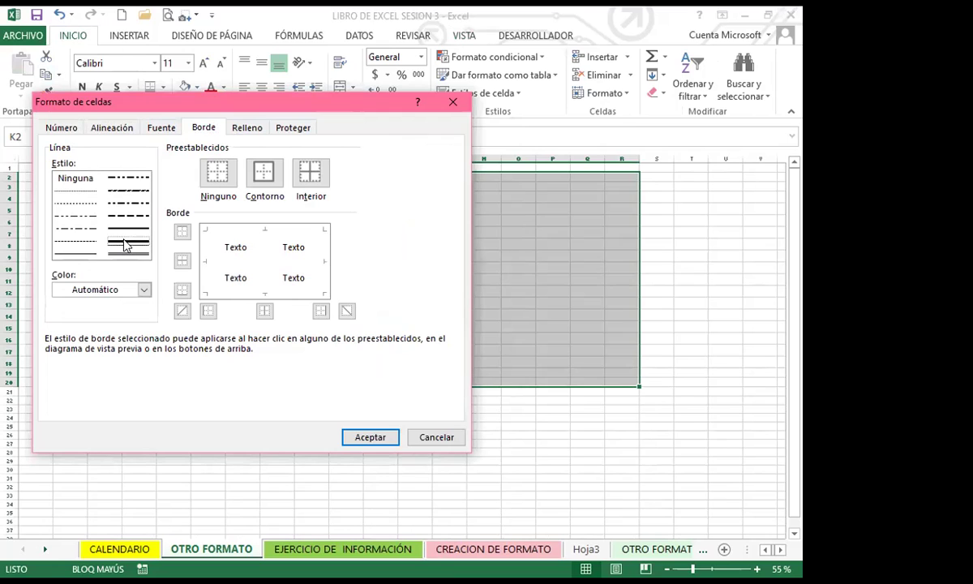
left_click(144, 291)
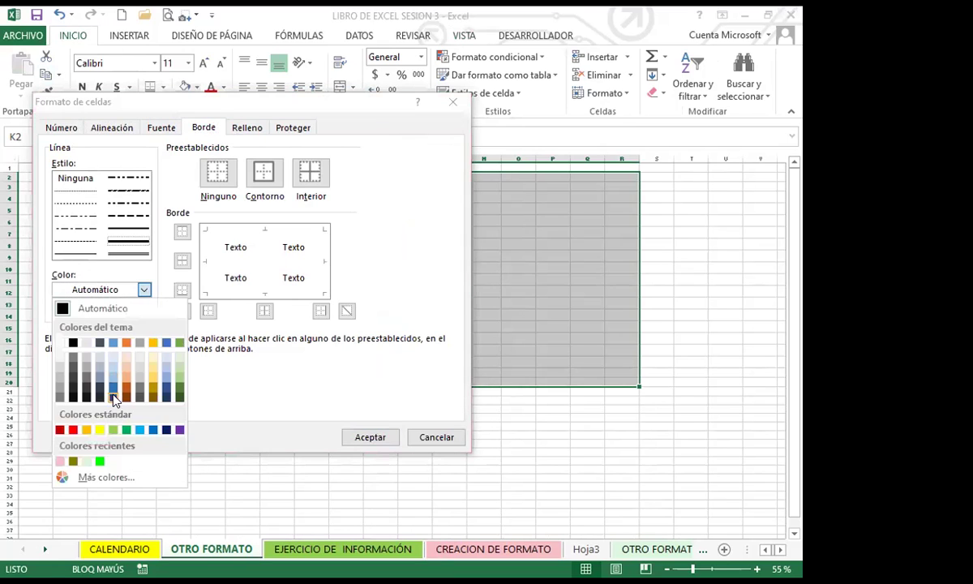
left_click(113, 392)
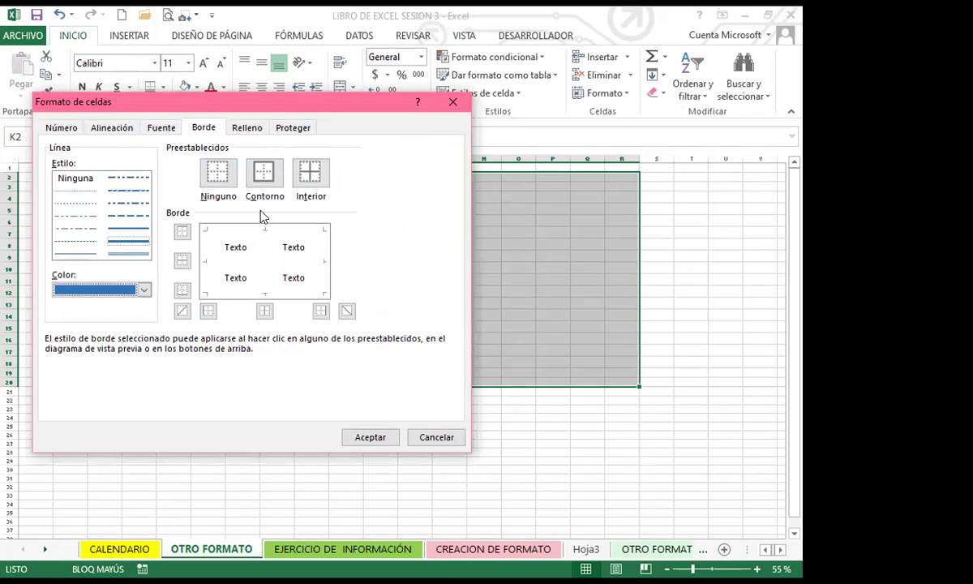
left_click(266, 180)
left_click(312, 176)
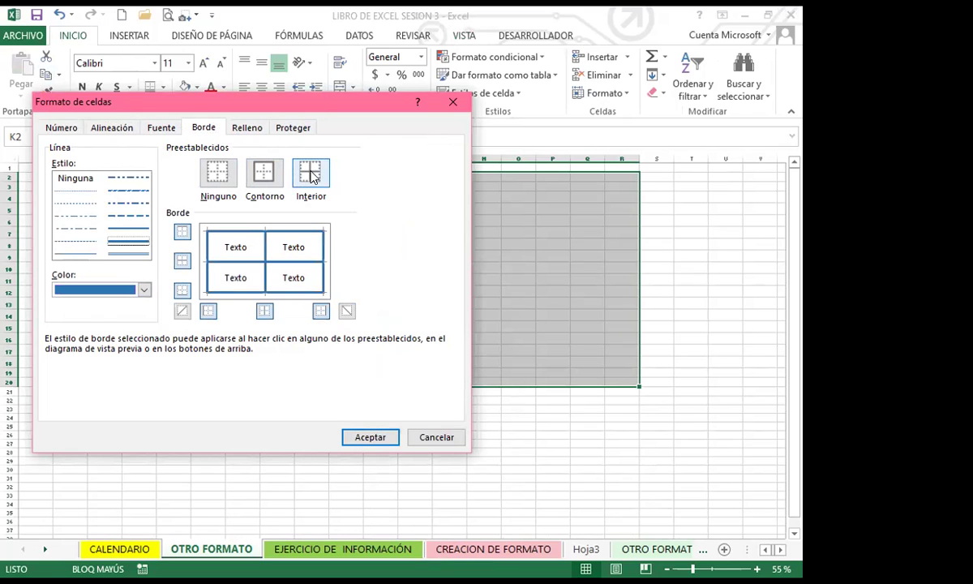
left_click(366, 438)
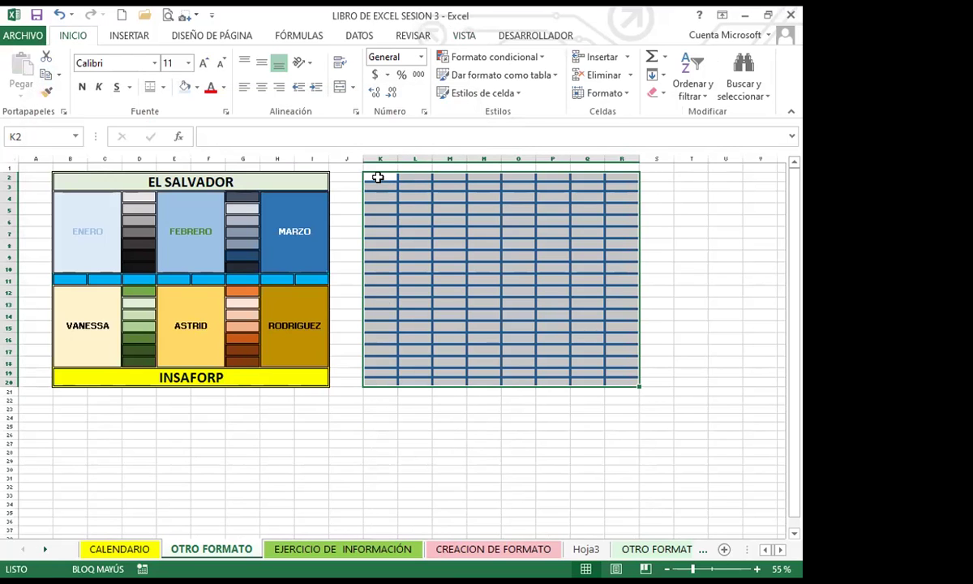
- Merge and centre K2:R3 and K19:R20 into single wide cells
left_click_drag(377, 178, 618, 188)
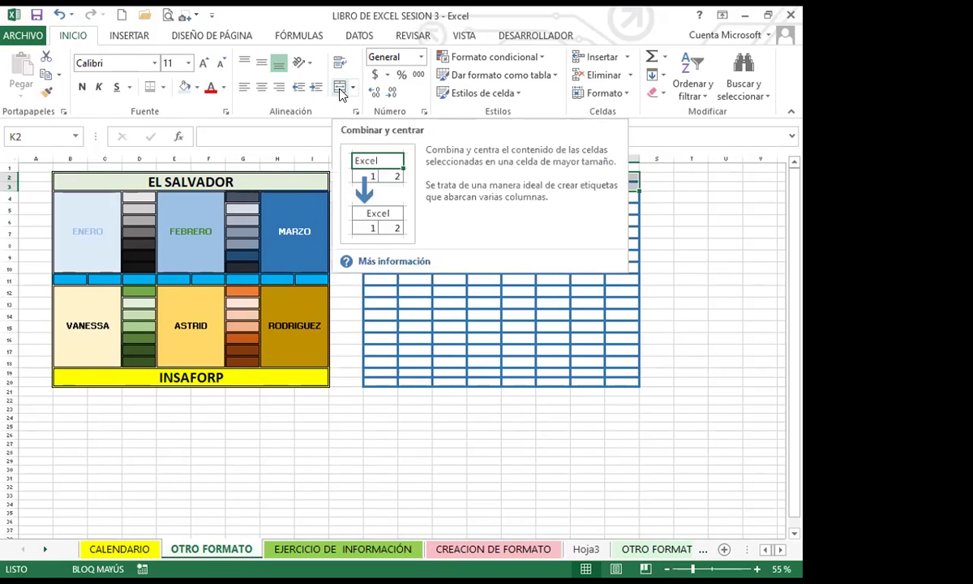
left_click(341, 89)
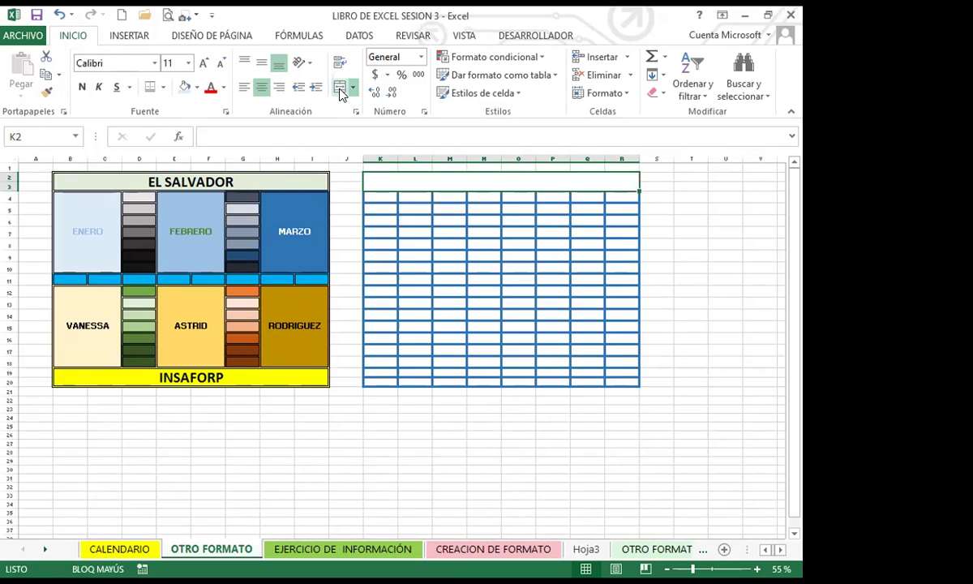
left_click_drag(378, 370, 621, 380)
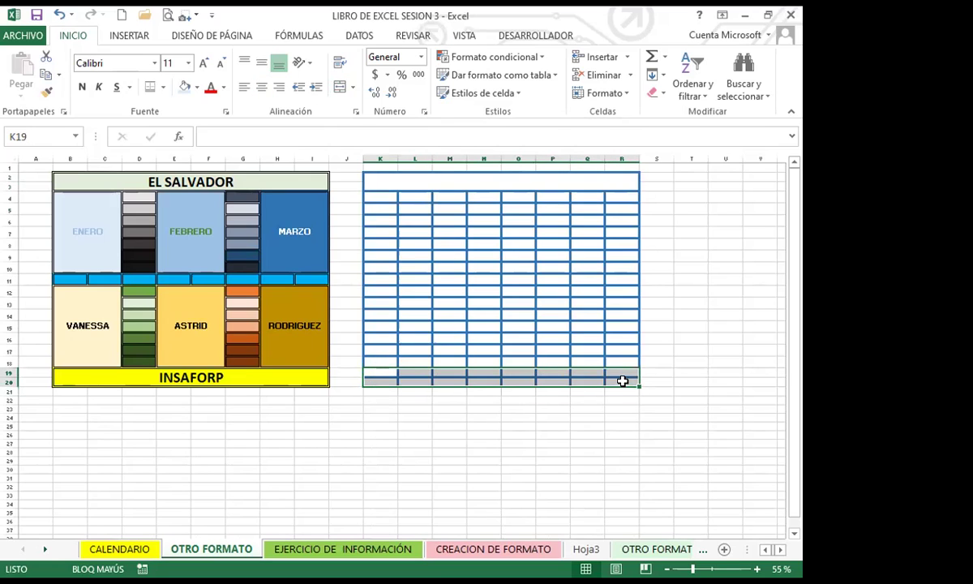
left_click(339, 87)
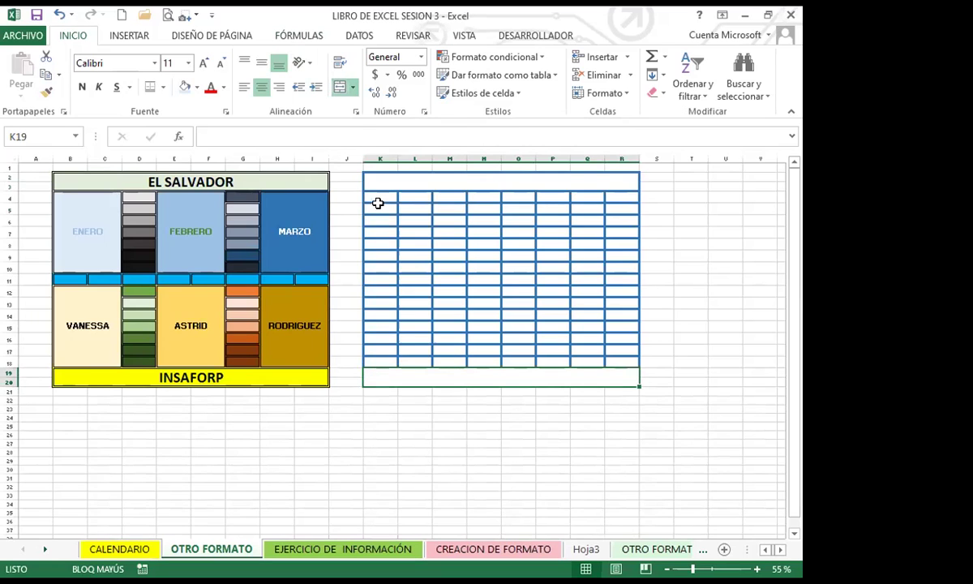
mouse_move(382, 198)
left_mouse_down()
mouse_move(430, 232)
mouse_move(433, 258)
mouse_move(421, 264)
left_mouse_up()
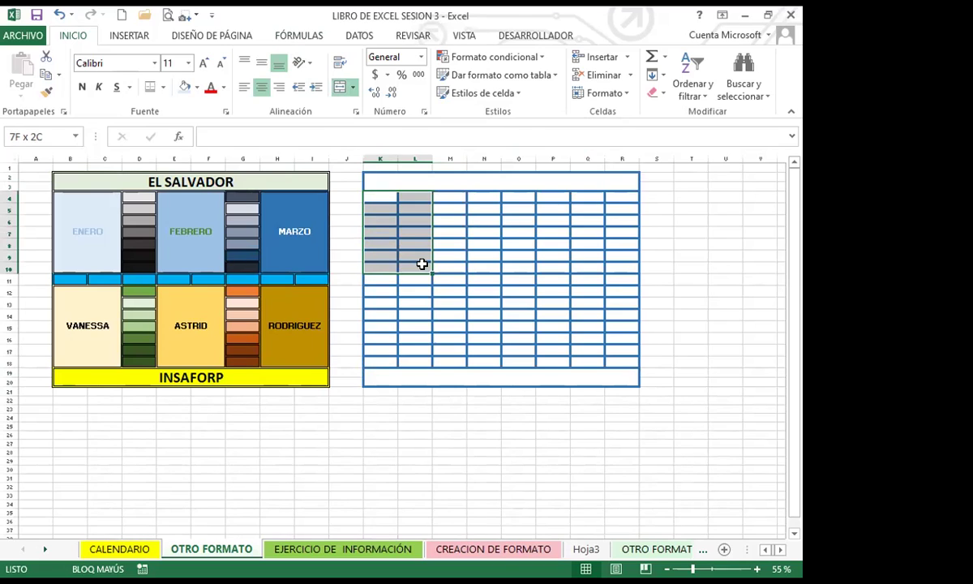
- Merge the top blocks K4:L10, N4:O10 and Q4:R10 into single cells
left_click(339, 87)
left_click_drag(484, 195, 520, 271)
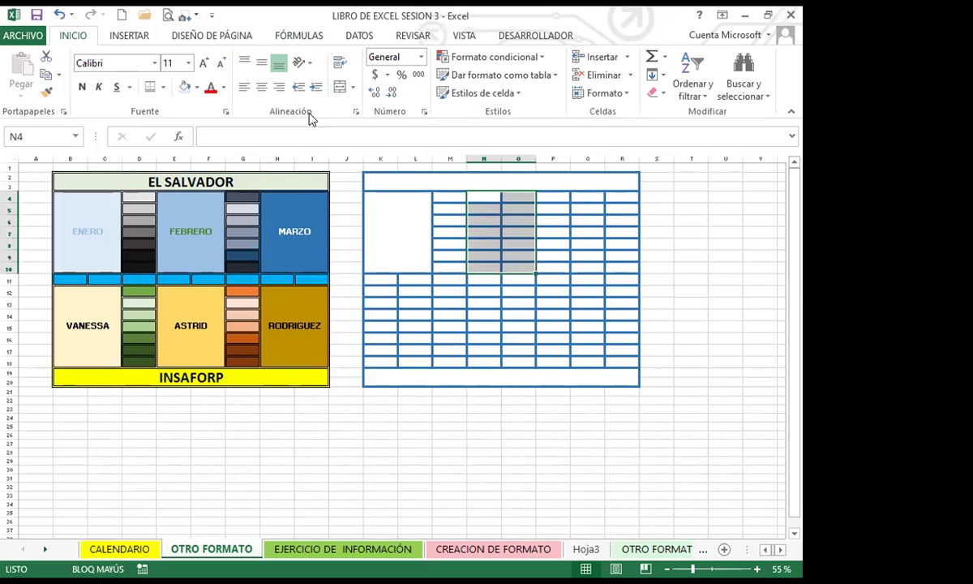
left_click(339, 88)
left_click_drag(584, 197, 615, 270)
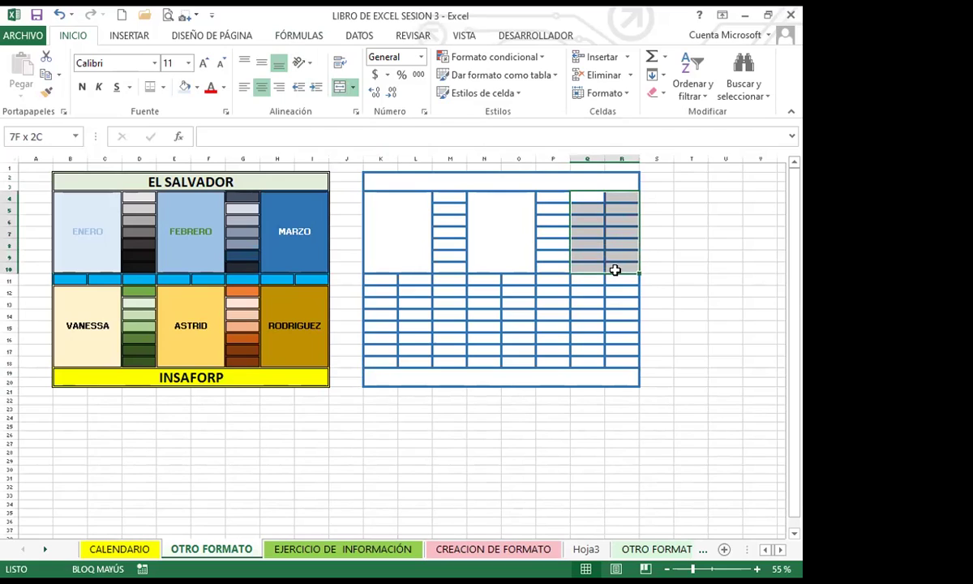
left_click(339, 88)
- Merge the bottom blocks K12:L18, N12:O18 and Q12:R18 into single cells
left_click_drag(382, 289, 411, 354)
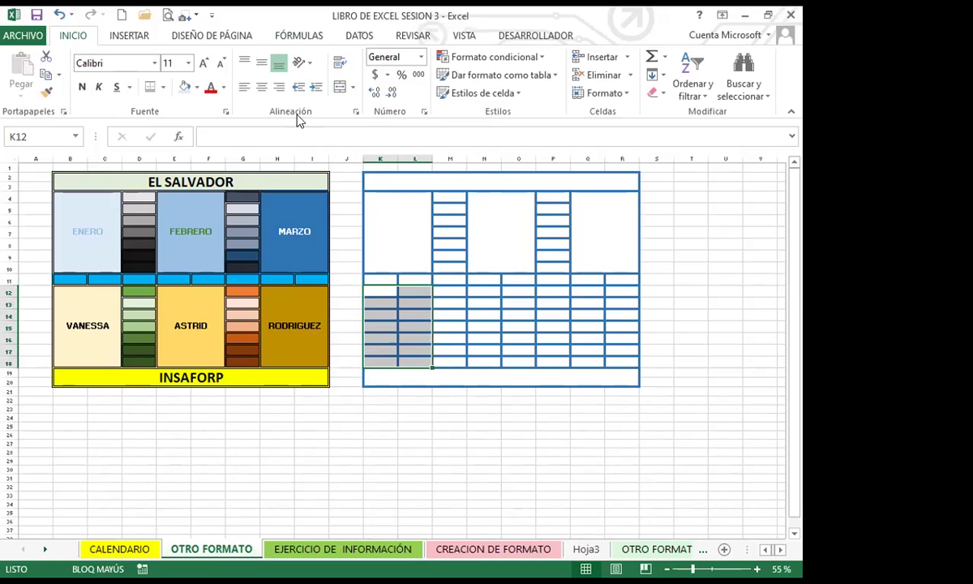
left_click(339, 87)
left_click_drag(482, 293, 525, 362)
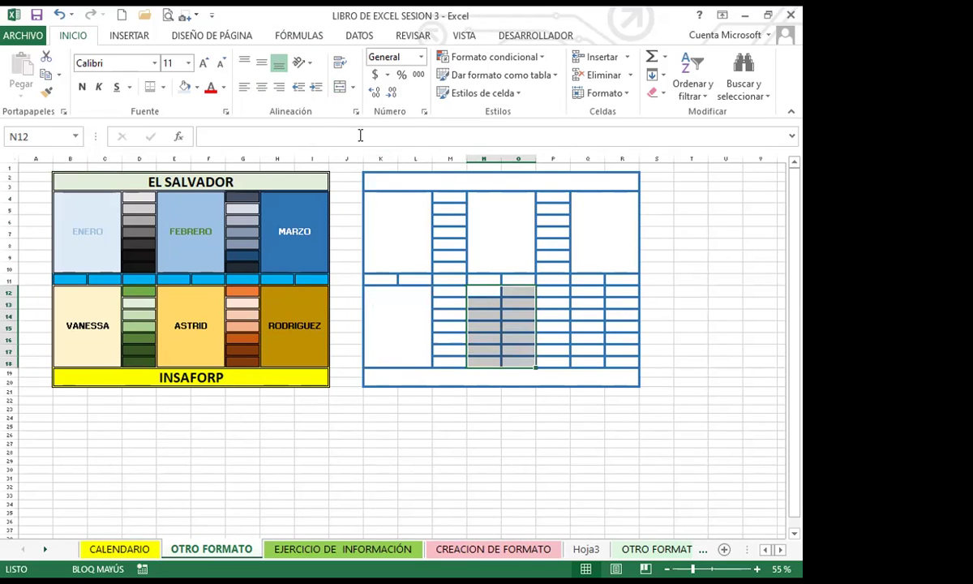
left_click(339, 88)
left_click_drag(587, 291, 617, 361)
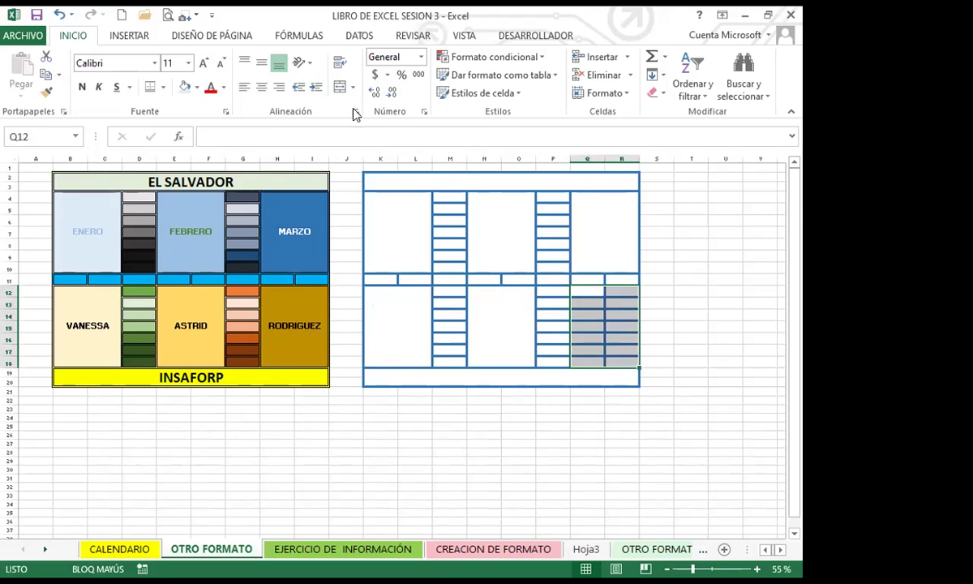
left_click(339, 87)
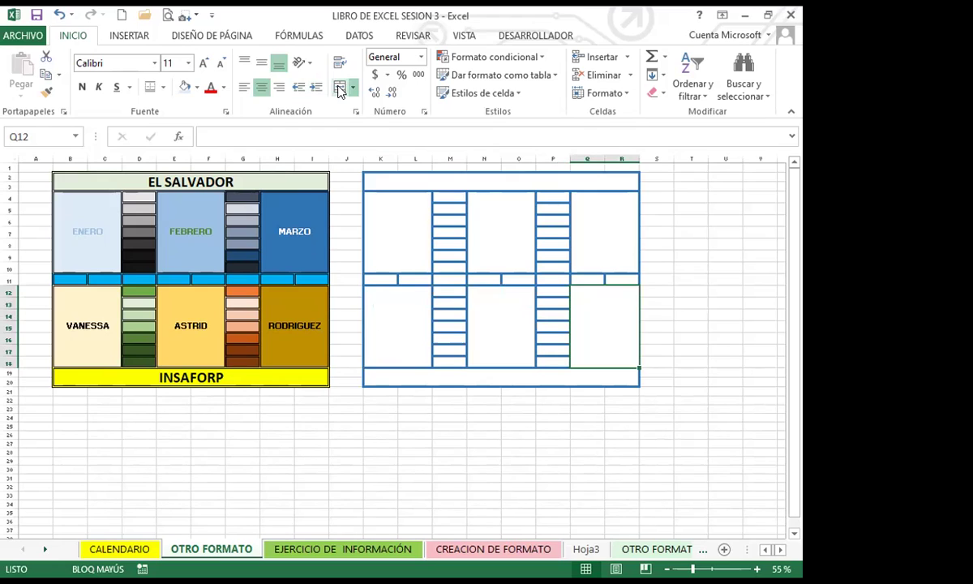
left_click(501, 334)
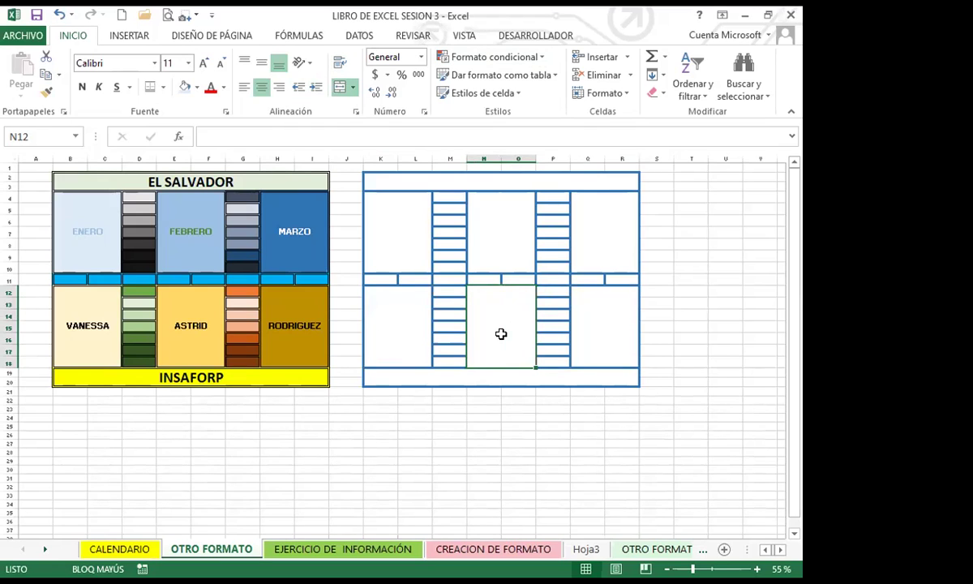
- Label the three top boxes ENERO, FEBRERO and MARZO
left_click(409, 244)
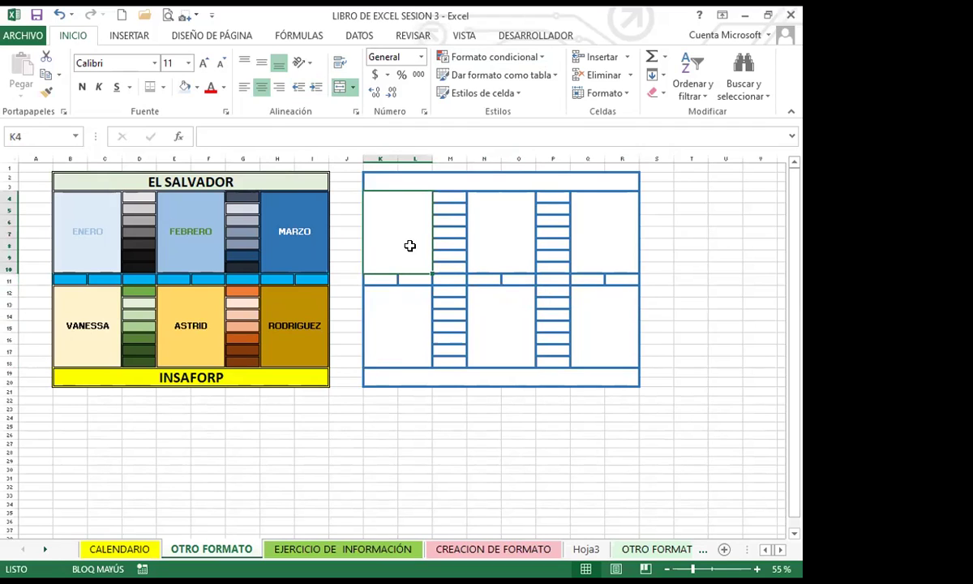
type("ENERO")
scroll(409, 244, "right", 2)
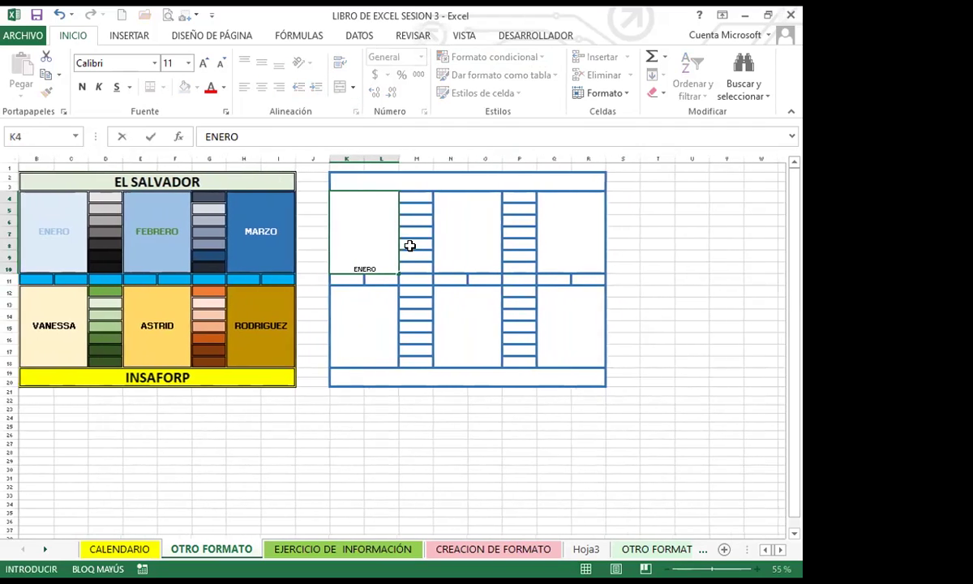
left_click(421, 236)
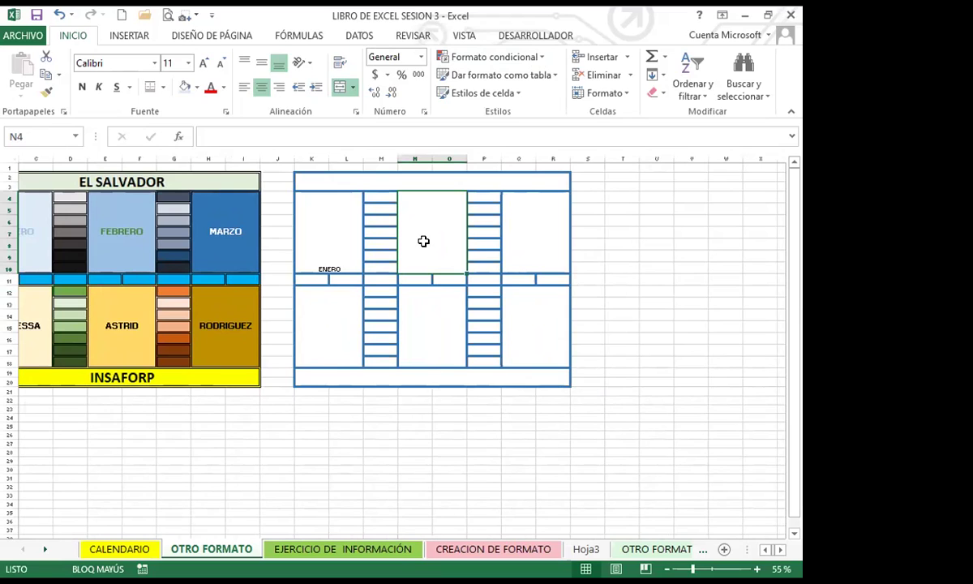
type("FEBRERO")
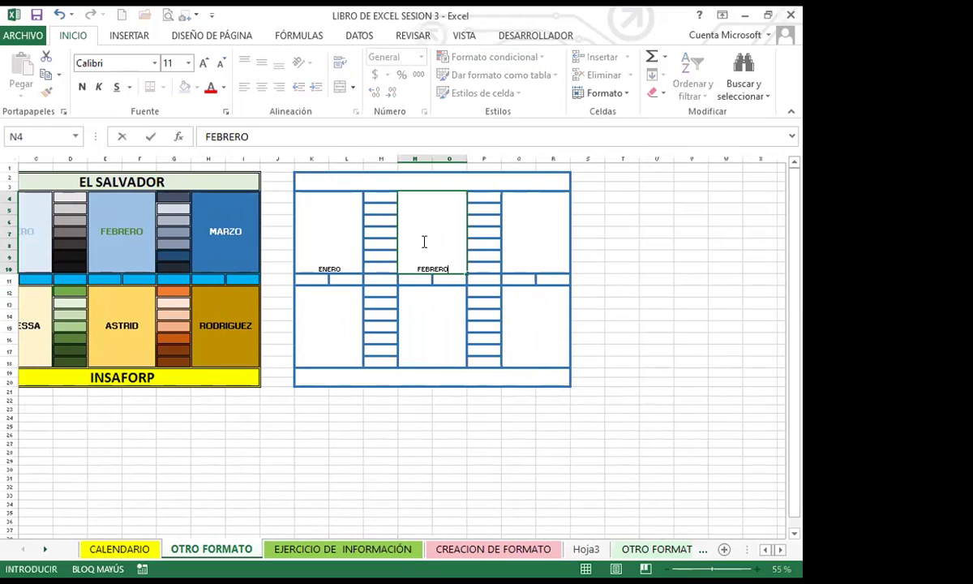
left_click(533, 233)
type("MA")
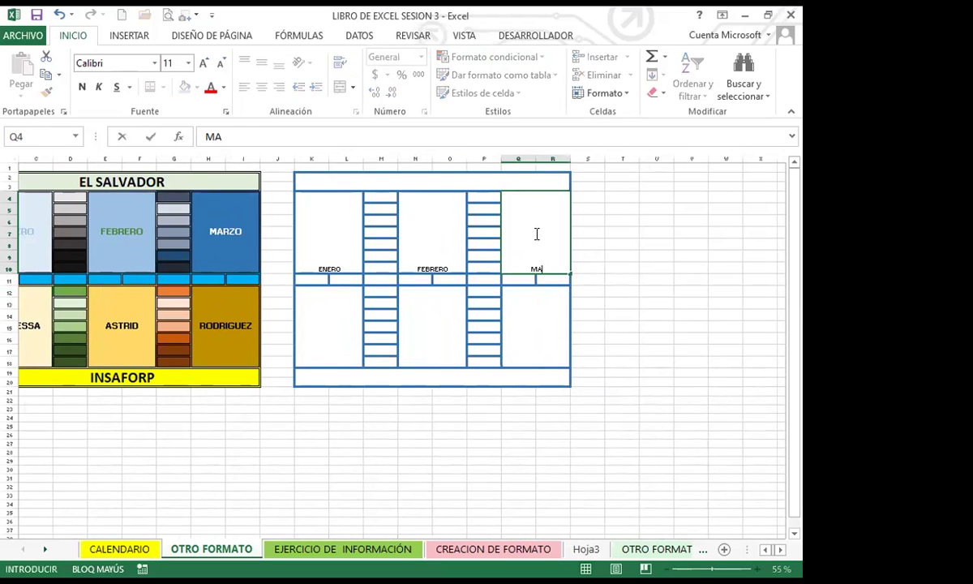
type("RZO")
- Enter a person's name in each of the three lower boxes
left_click(337, 326)
type("VANESSA")
scroll(336, 326, "right", 1)
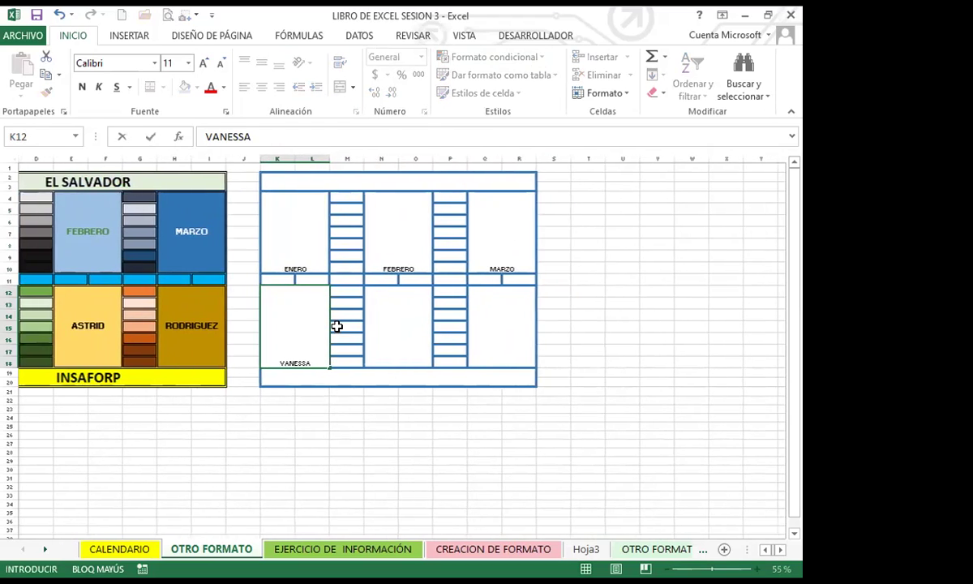
left_click(395, 327)
type("ASTRID")
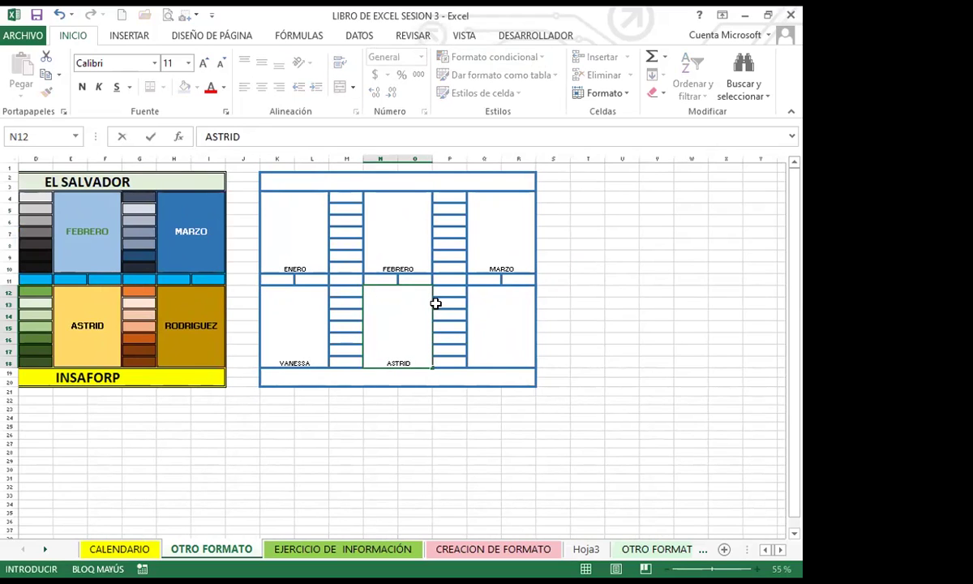
left_click(489, 321)
type("RODRIGUEZ")
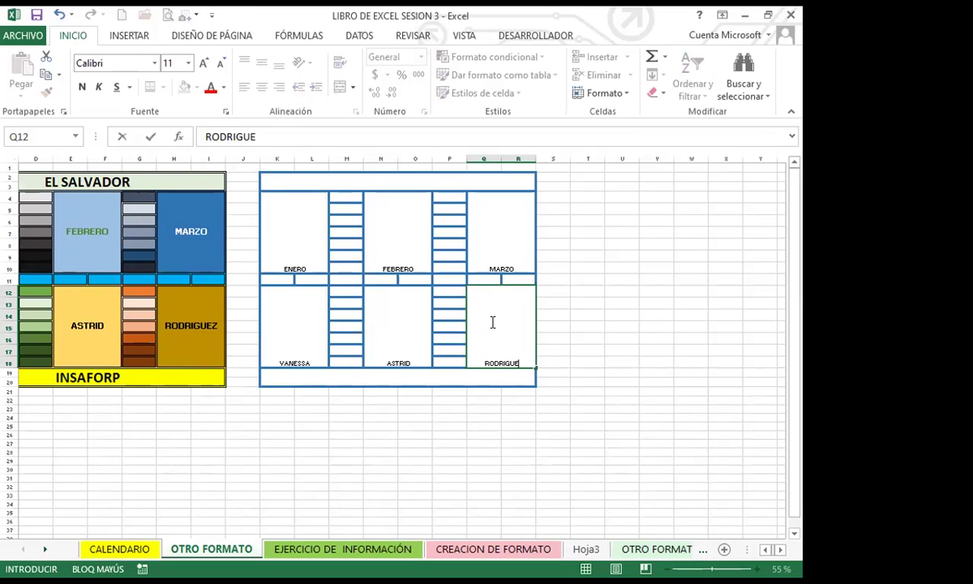
left_click(28, 440)
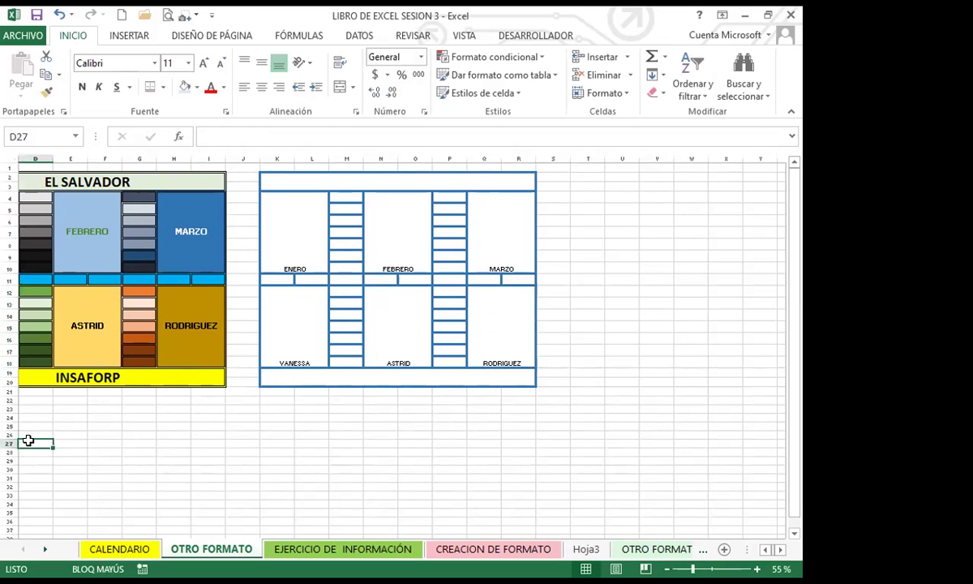
scroll(28, 441, "left", 3)
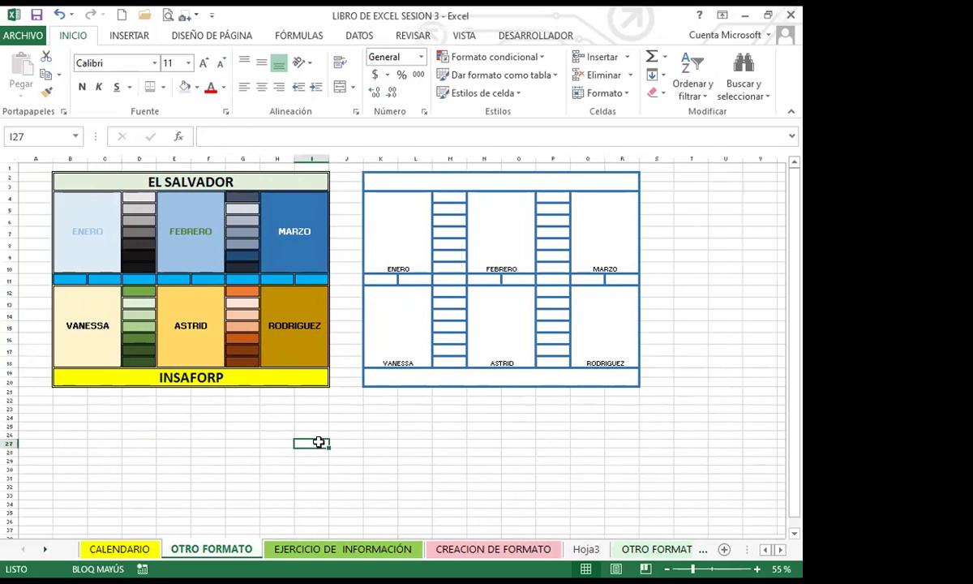
left_click(378, 243)
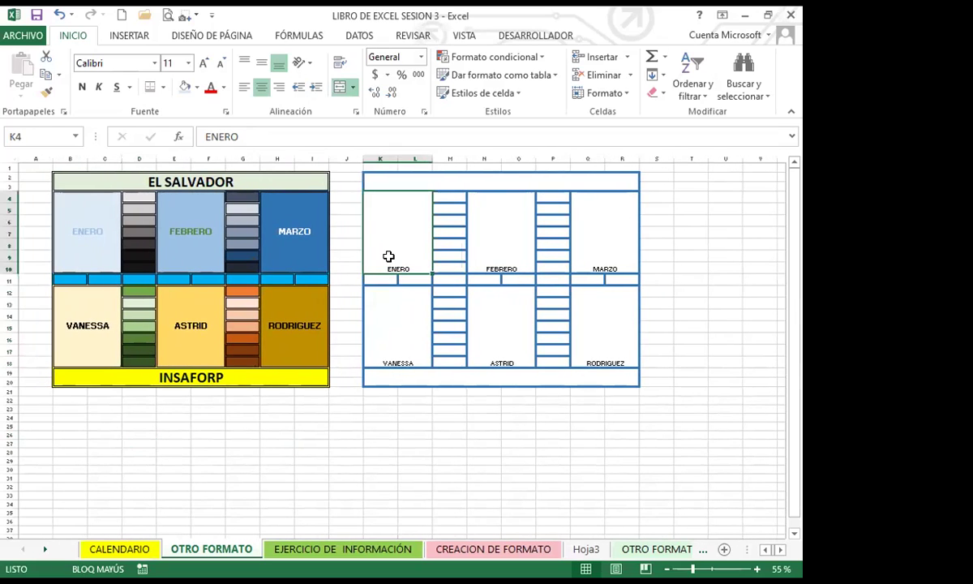
- Rotate the ENERO text to 45° in the Alineación settings
left_click(355, 113)
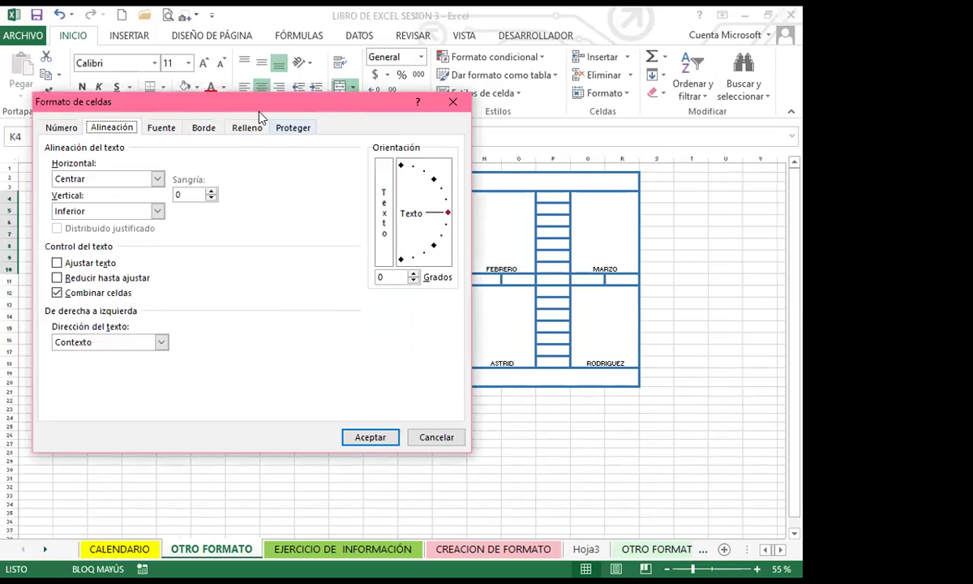
left_click_drag(437, 218, 434, 183)
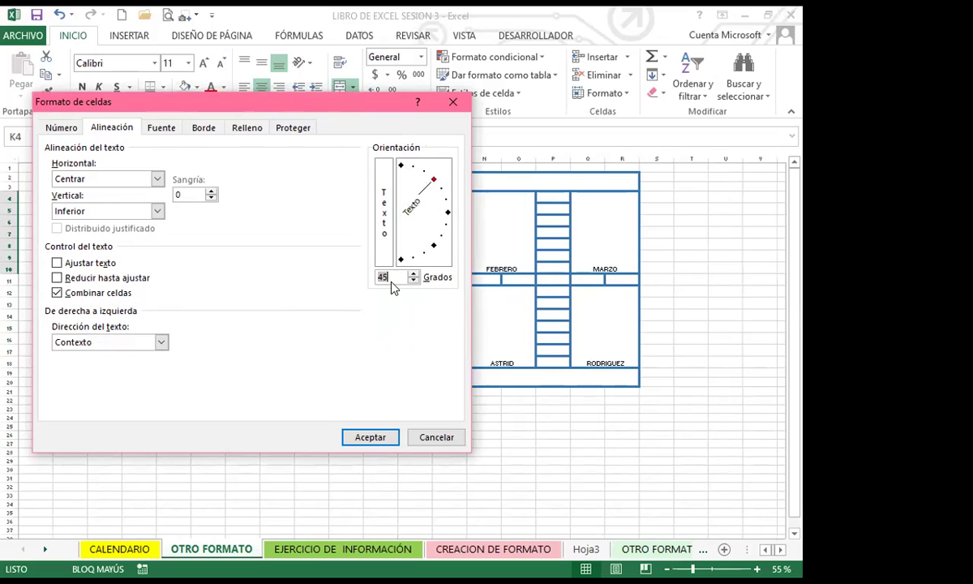
left_click(369, 437)
left_click(457, 434)
- Make ENERO vertically centred, bold and size 18
left_click(406, 231)
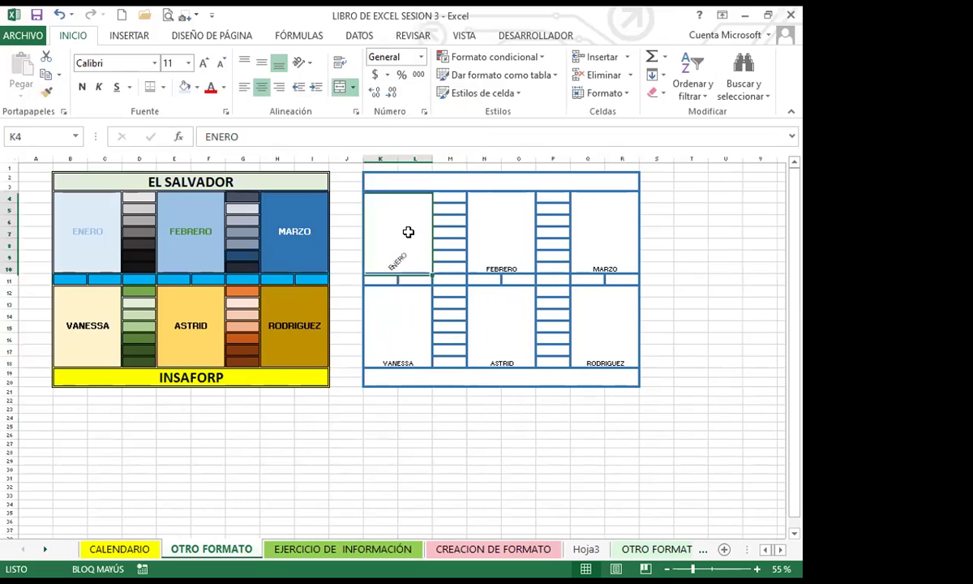
left_click(262, 63)
left_click(82, 87)
left_click(204, 63)
left_click(203, 64)
left_click(203, 63)
left_click(204, 63)
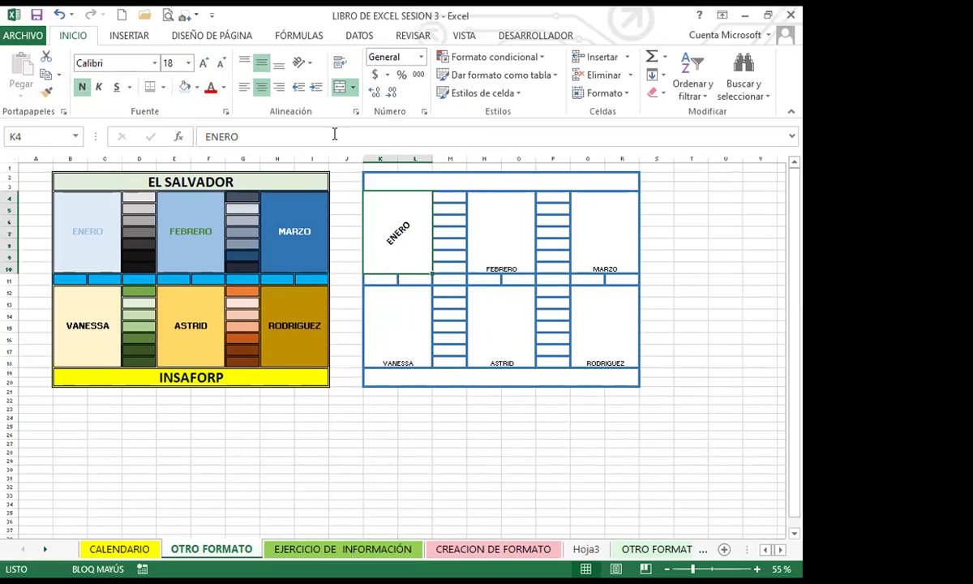
left_click(497, 240)
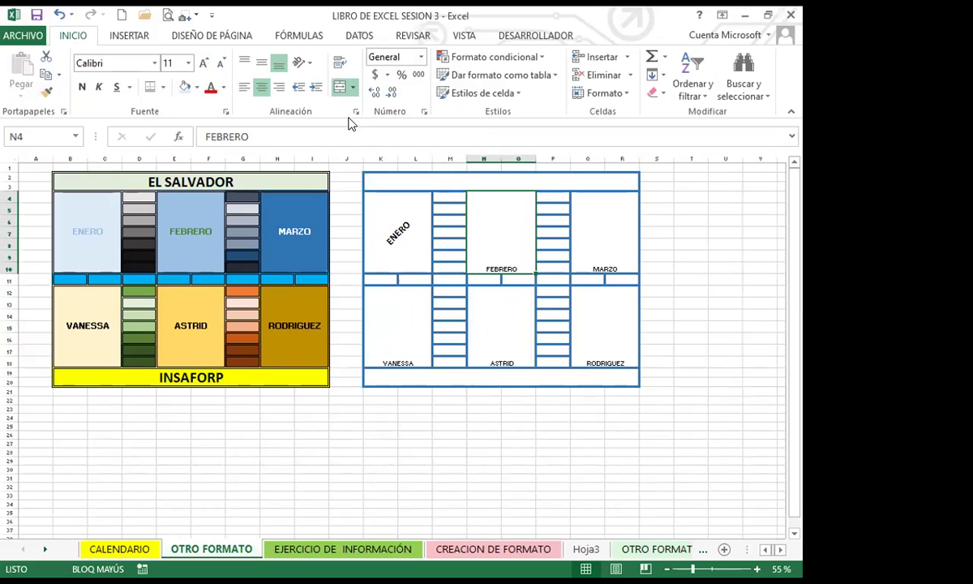
- Angle FEBRERO downward and stack MARZO's letters vertically
left_click(309, 64)
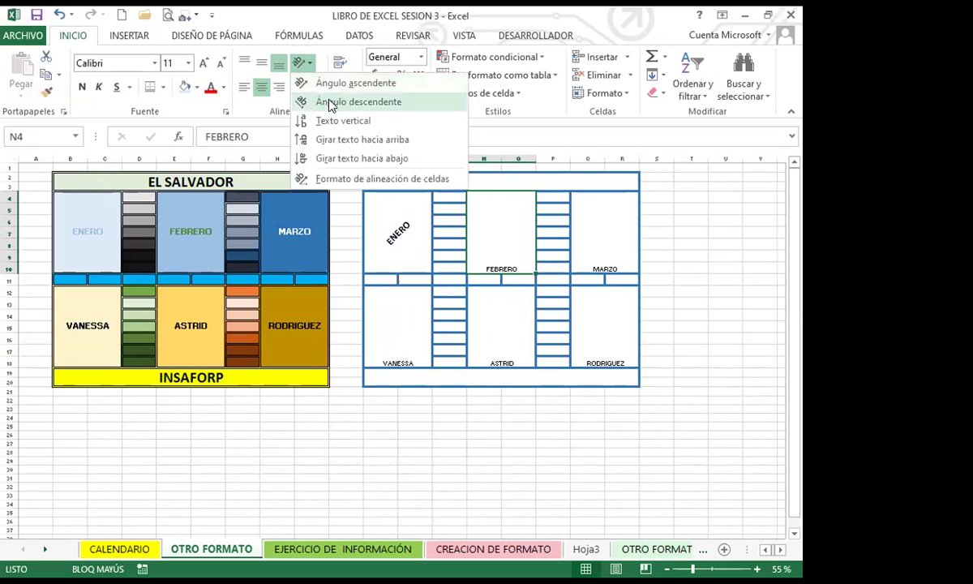
left_click(329, 103)
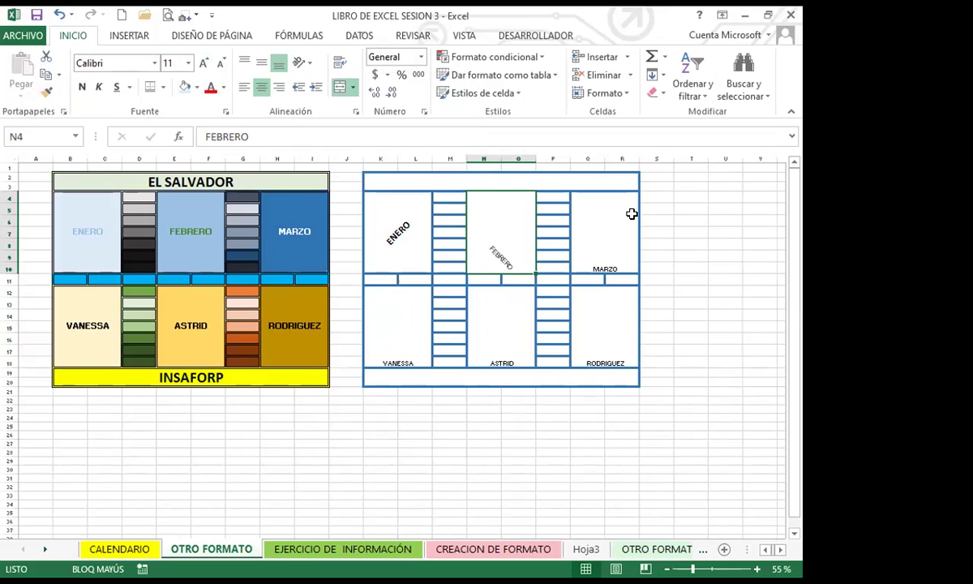
left_click(609, 218)
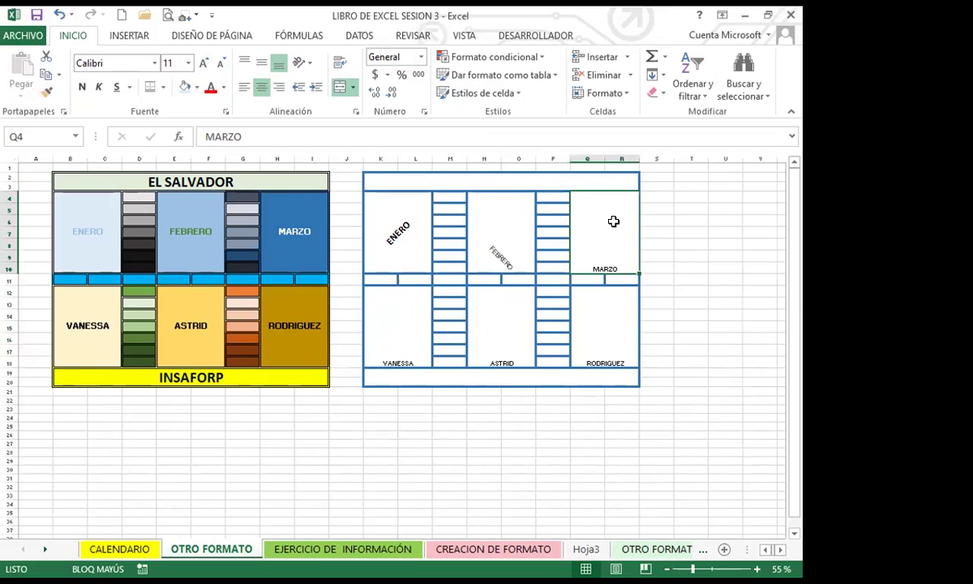
left_click(311, 65)
left_click(341, 121)
- Rotate the three lower name labels to run vertically, the last reading upward
left_click(405, 316)
left_click(312, 65)
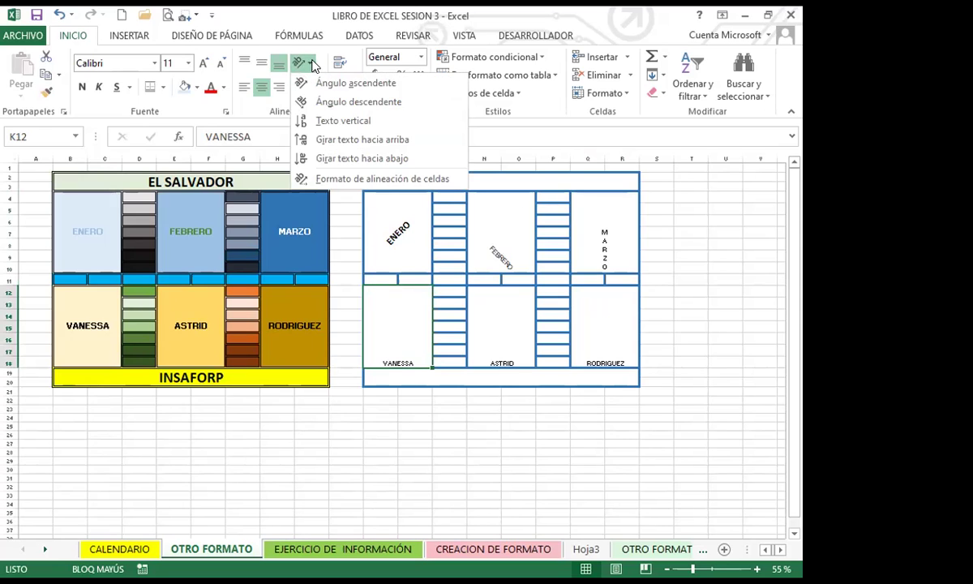
left_click(332, 139)
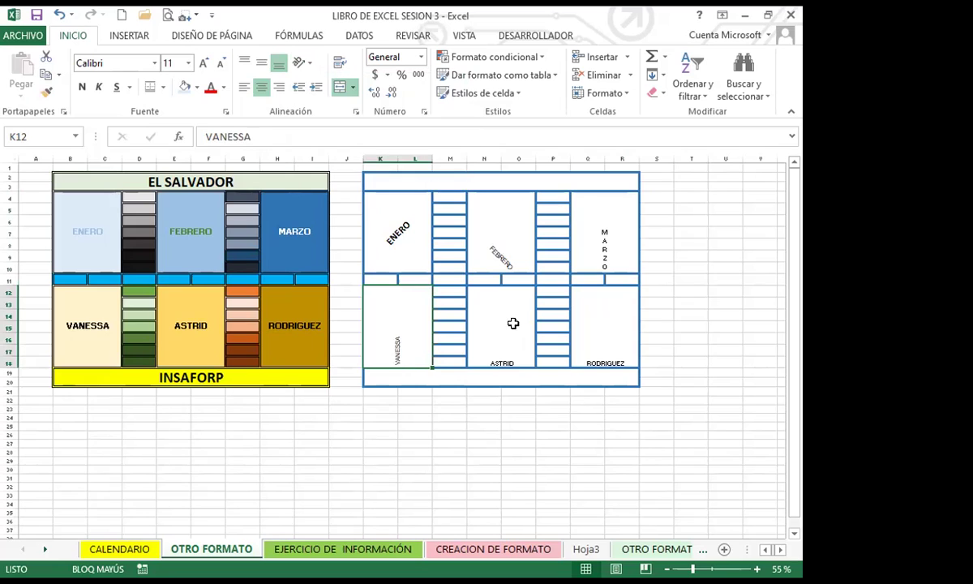
left_click(490, 316)
left_click(308, 64)
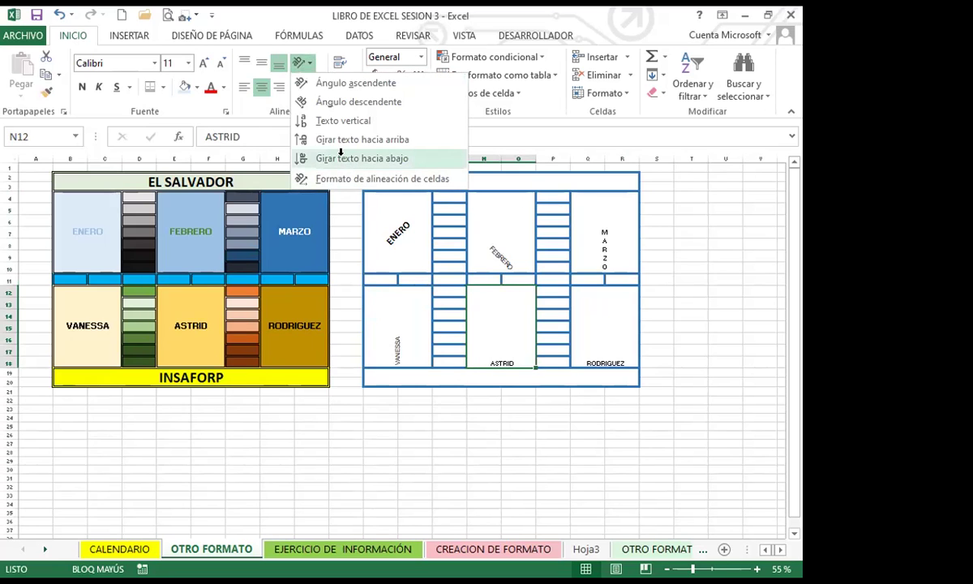
left_click(340, 158)
left_click(613, 325)
left_click(303, 63)
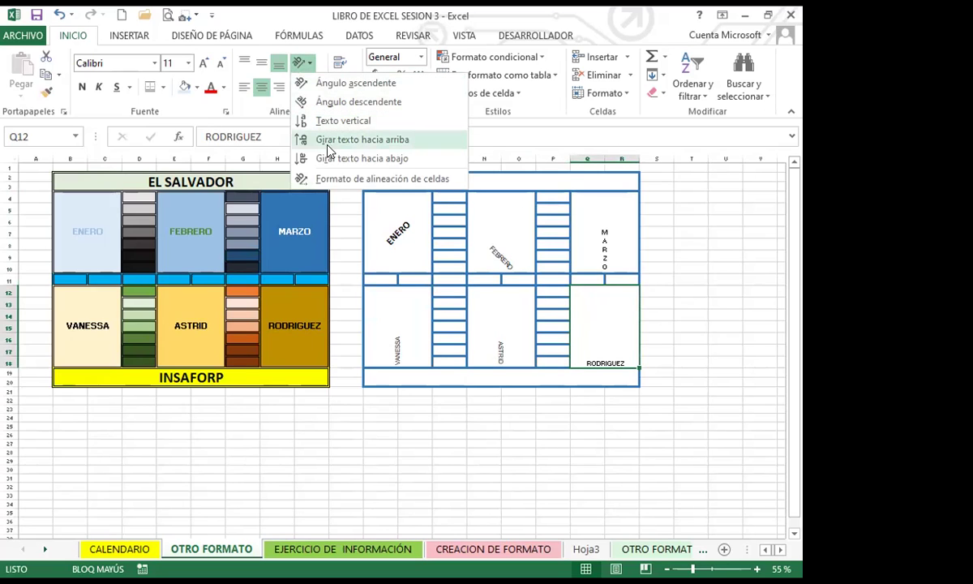
left_click(329, 140)
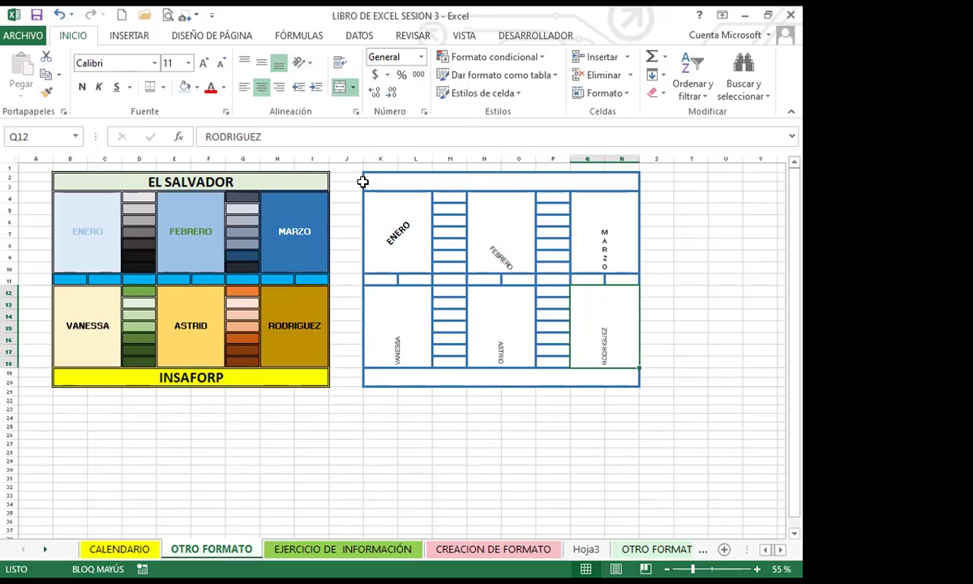
- Set the K4:R18 labels to bold red Arial size 16
mouse_move(402, 237)
left_mouse_down()
mouse_move(506, 276)
mouse_move(567, 328)
mouse_move(588, 332)
left_mouse_up()
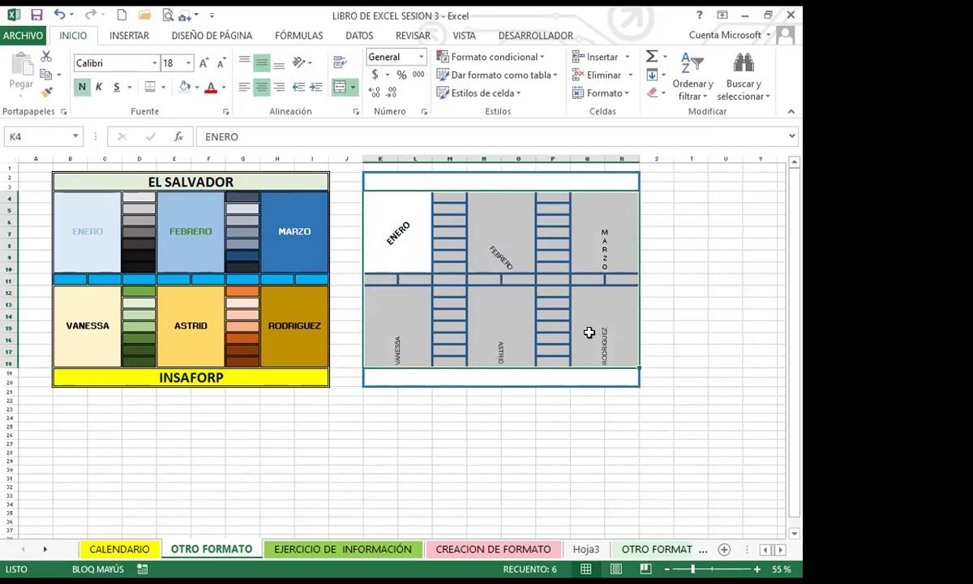
left_click(356, 113)
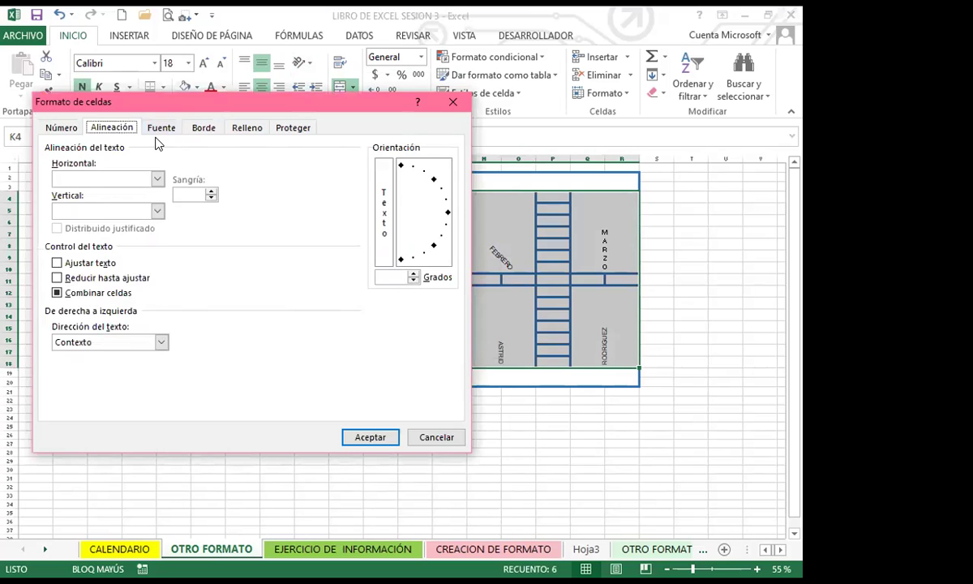
left_click(156, 130)
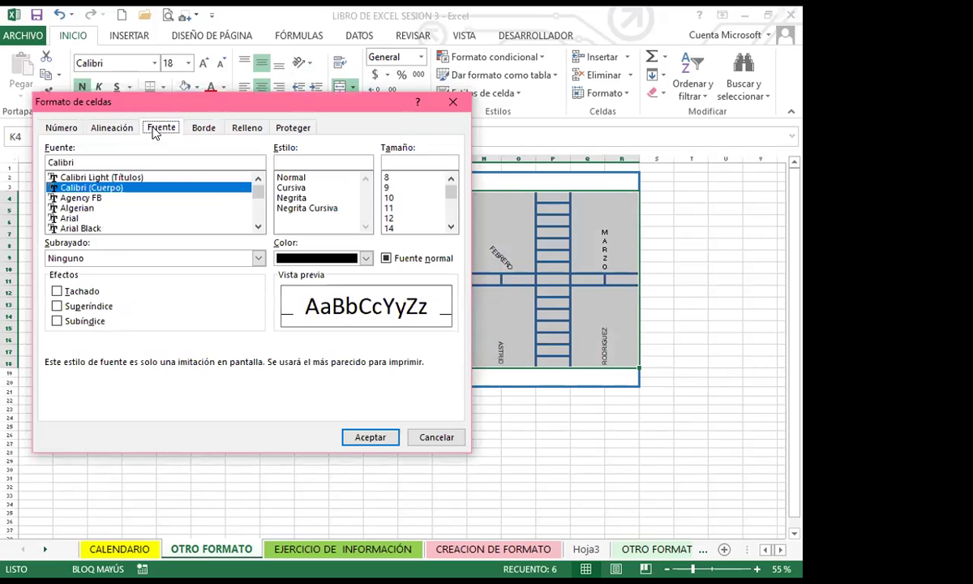
left_click(285, 197)
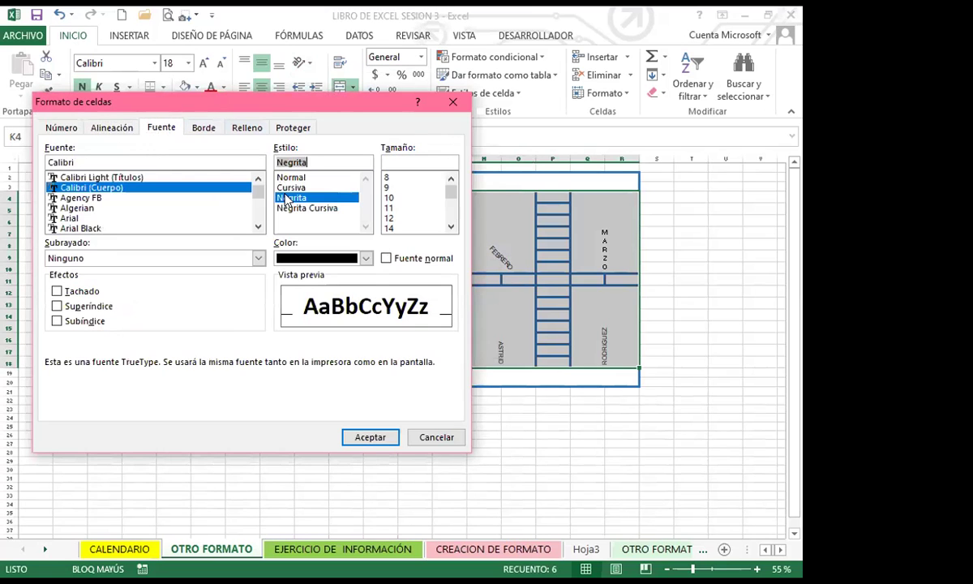
left_click(392, 230)
left_click(451, 227)
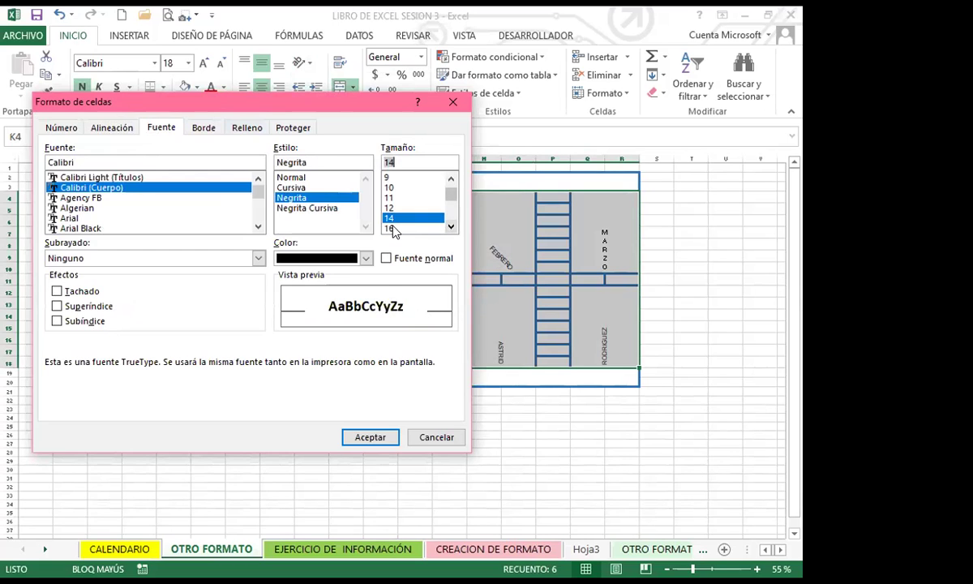
left_click(392, 229)
left_click(366, 258)
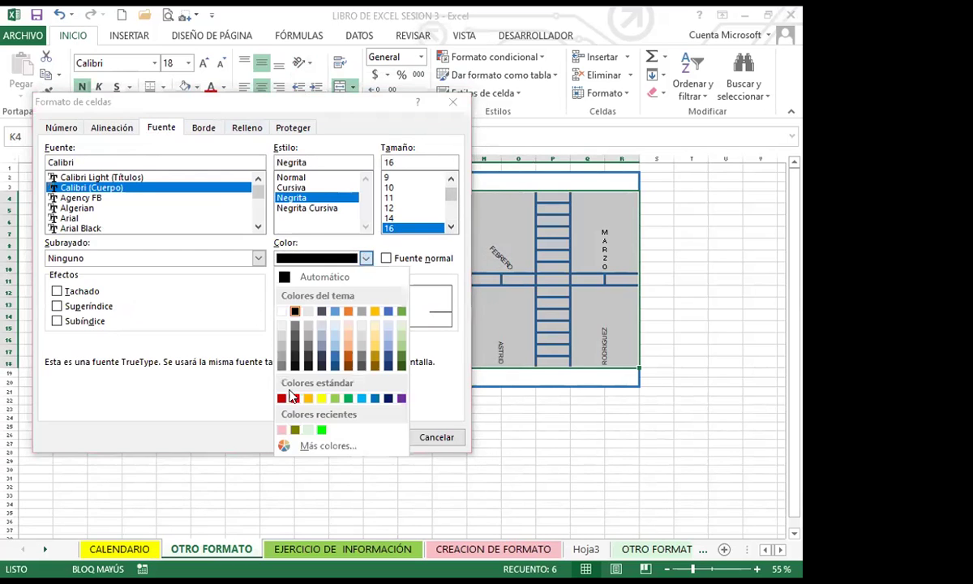
left_click(295, 398)
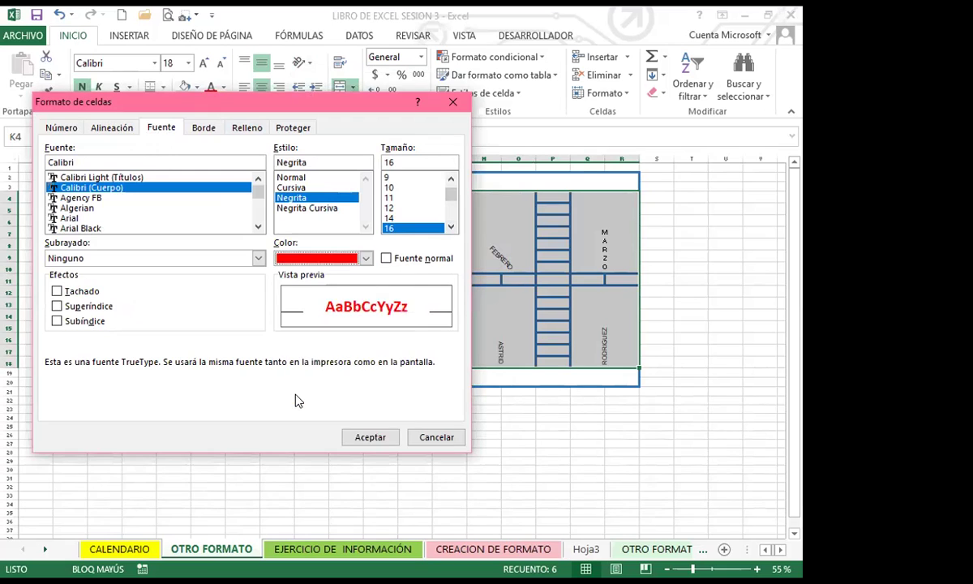
left_click(79, 207)
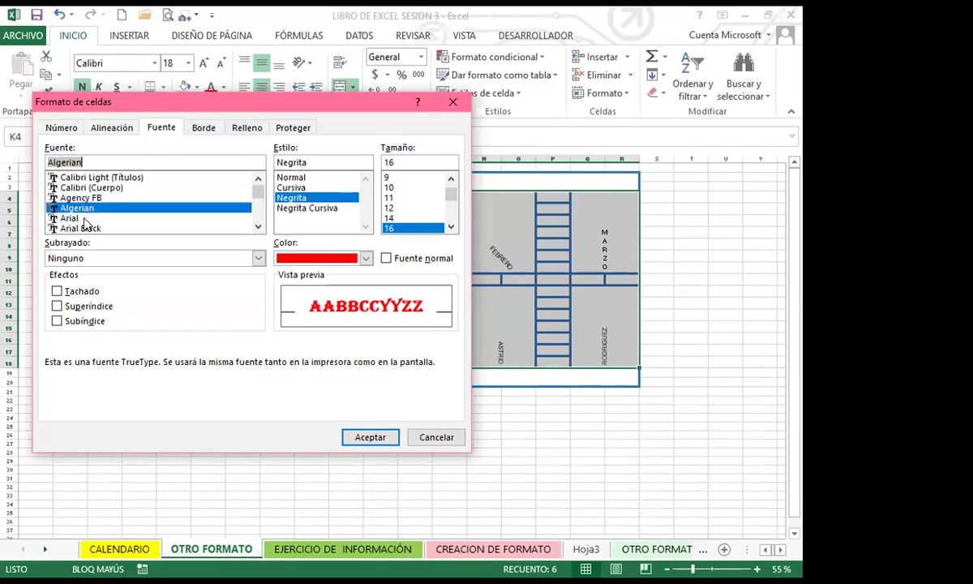
left_click(70, 218)
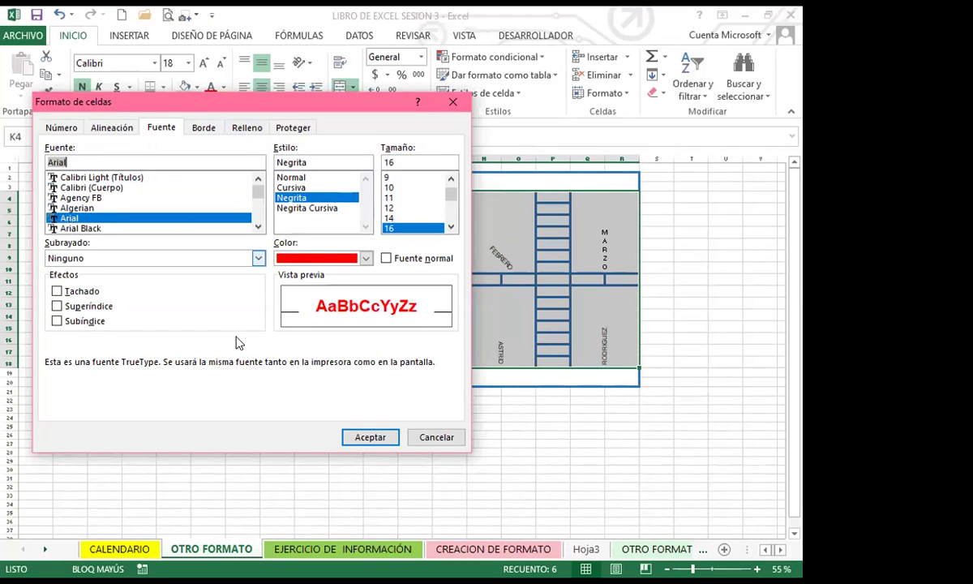
left_click(370, 438)
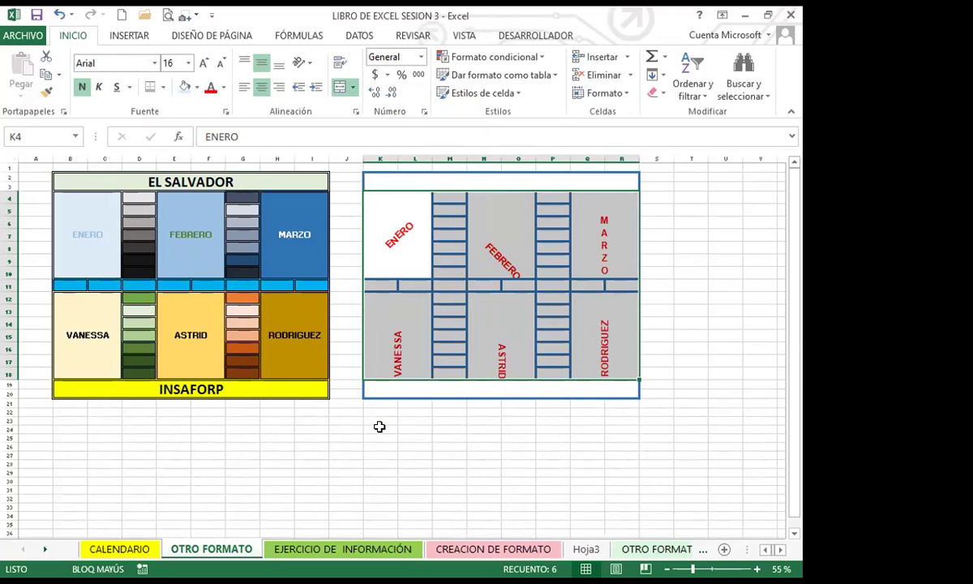
- Centre the labels horizontally and vertically in their cells
left_click(244, 87)
left_click(278, 62)
left_click(261, 64)
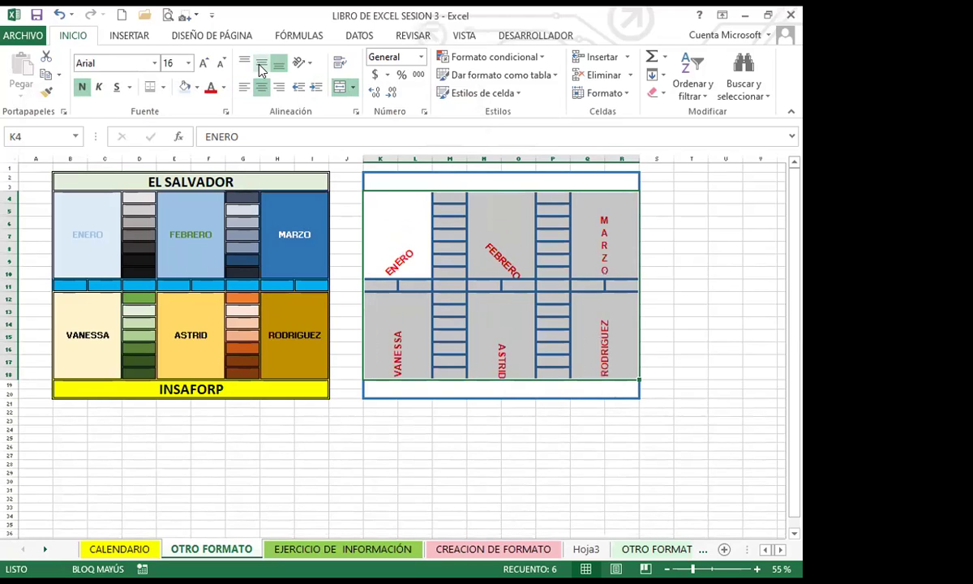
left_click(261, 87)
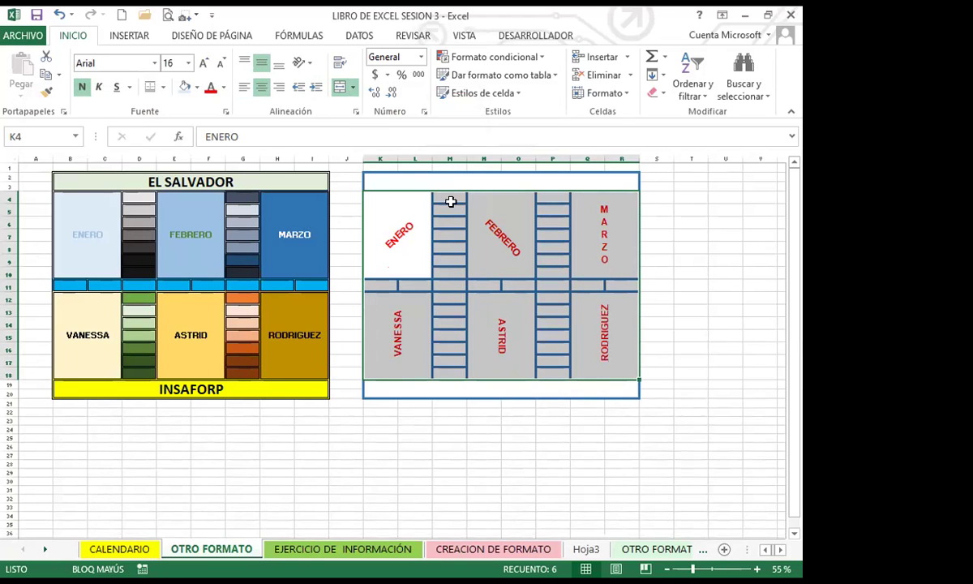
- Enter the title EL ALVADOR in K2 and the footer INSAFORP in K19
left_click(478, 179)
type("EL")
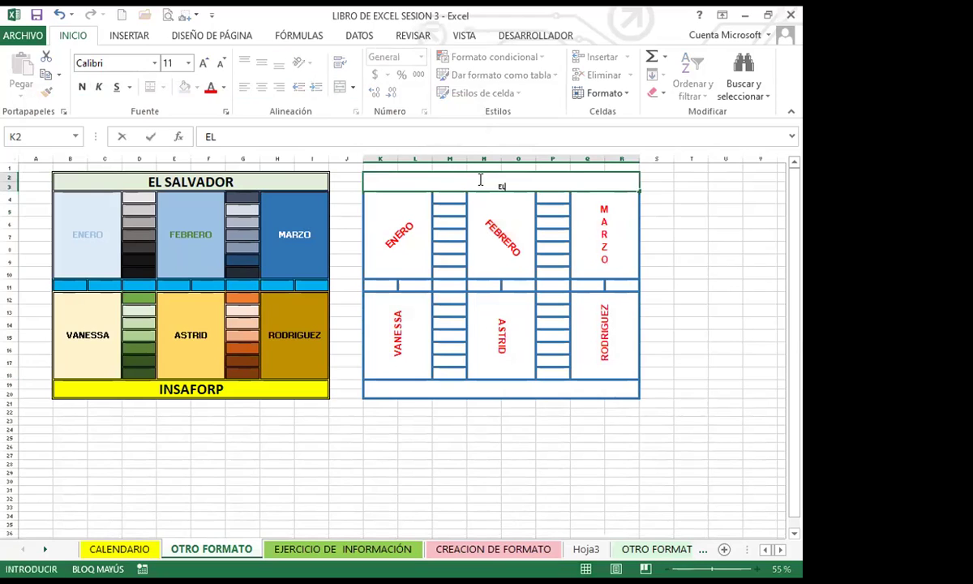
type(" ALVADOR")
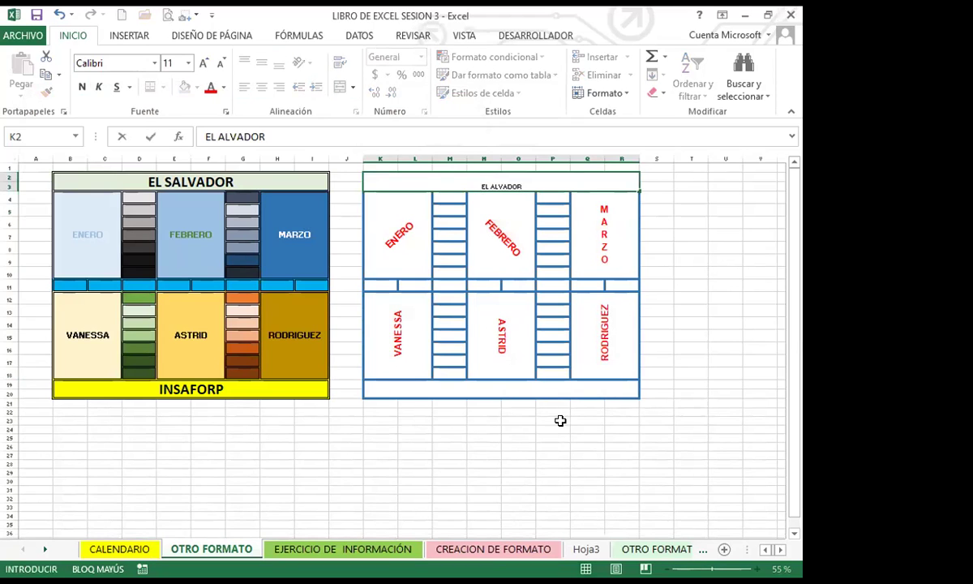
left_click(490, 387)
type("INSADOR")
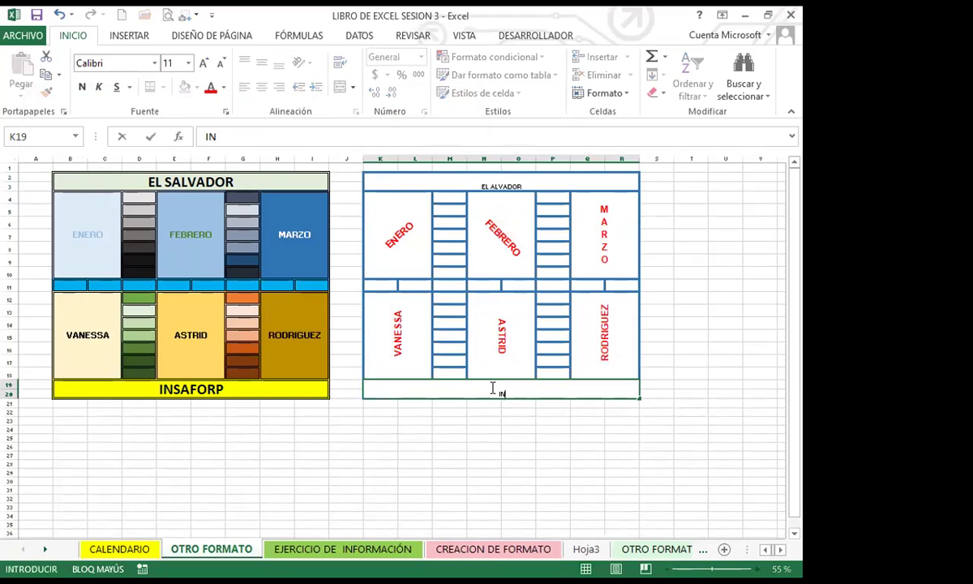
key("BackSpace")
key("BackSpace")
key("BackSpace")
type("FORP")
left_click(484, 423)
- Make the title and footer bold, vertically centred, and enlarged to size 20
left_click(443, 175)
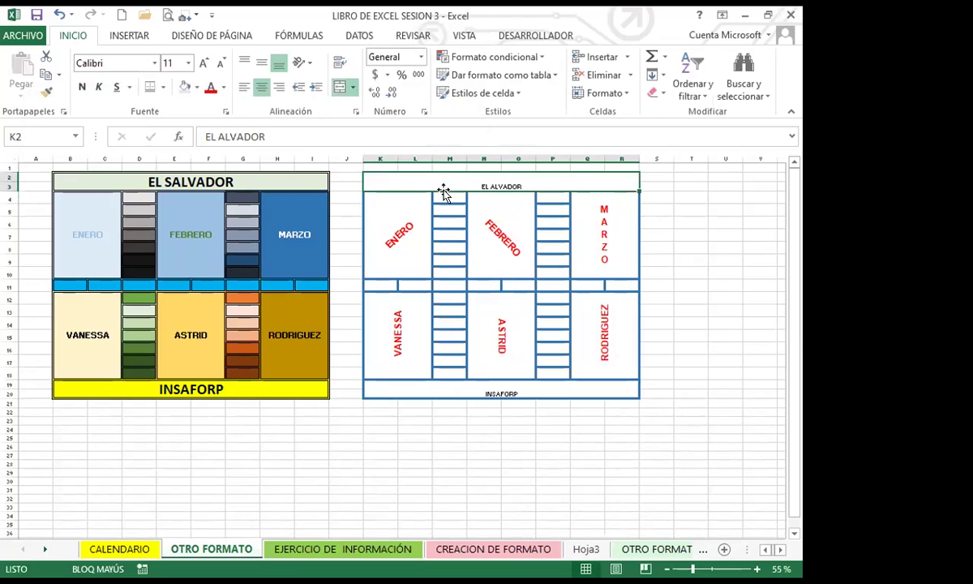
left_click(458, 388, "ctrl")
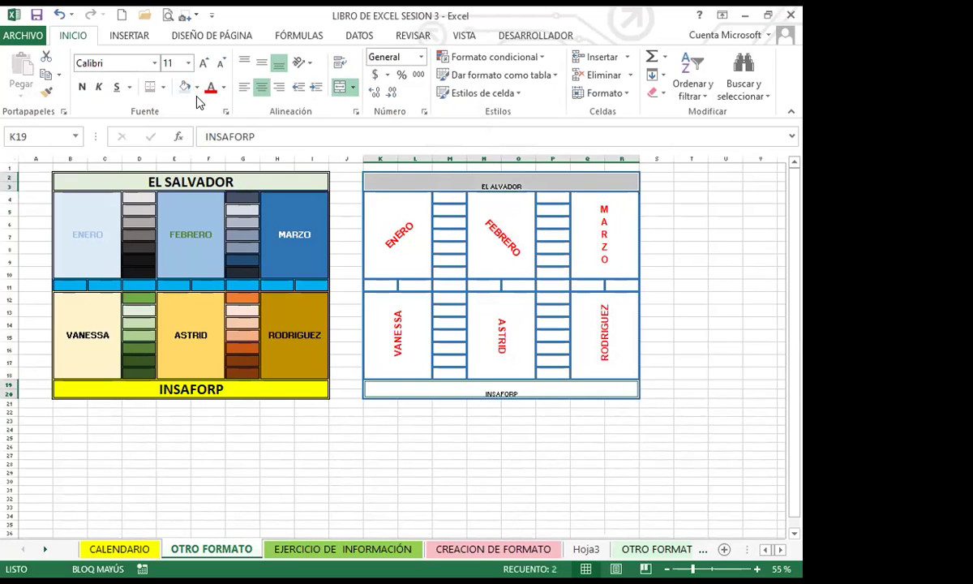
left_click(81, 89)
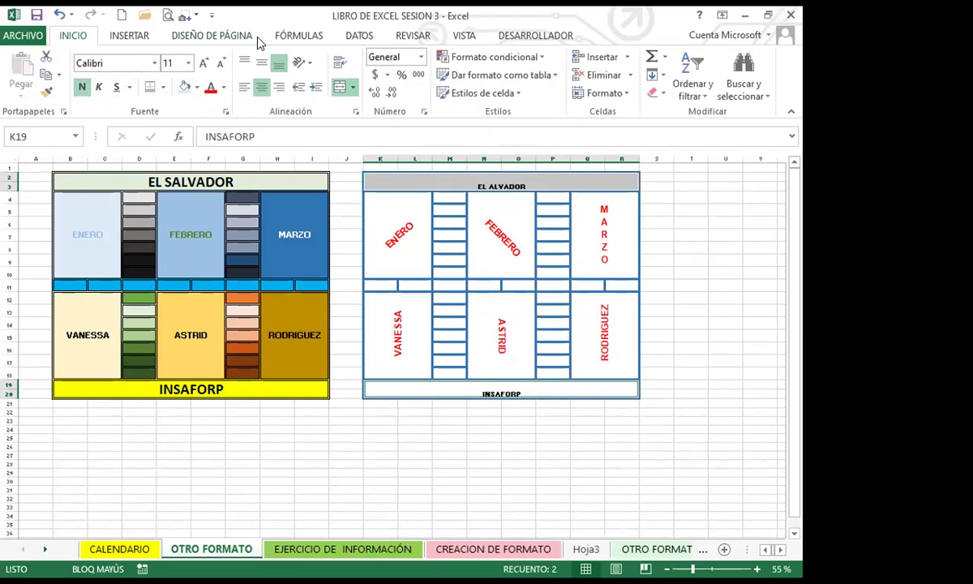
left_click(261, 63)
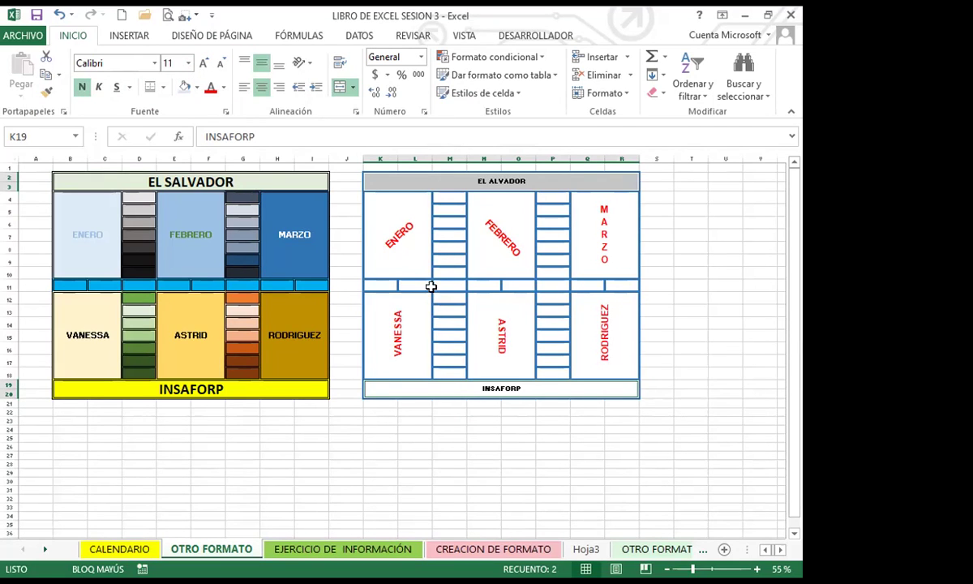
left_click(204, 63)
left_click(204, 63)
left_click(204, 64)
left_click(204, 63)
left_click(203, 63)
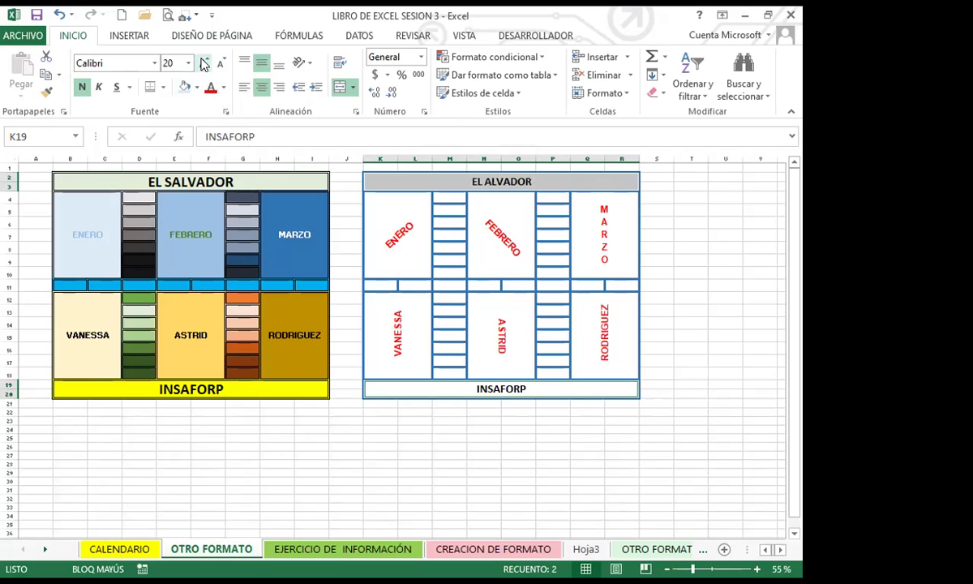
- Apply the Algerian font and a bright green fill to the title and footer
left_click(155, 63)
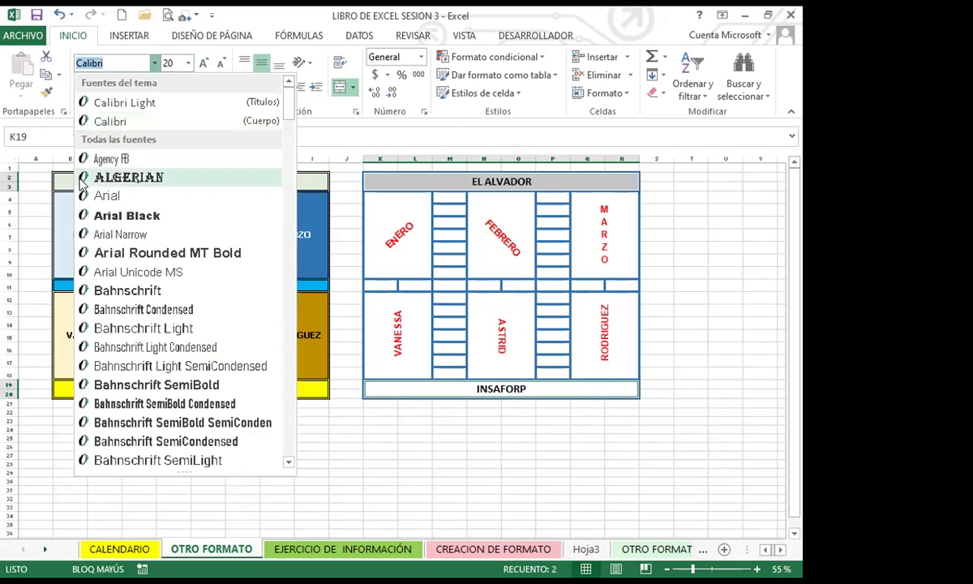
left_click(128, 178)
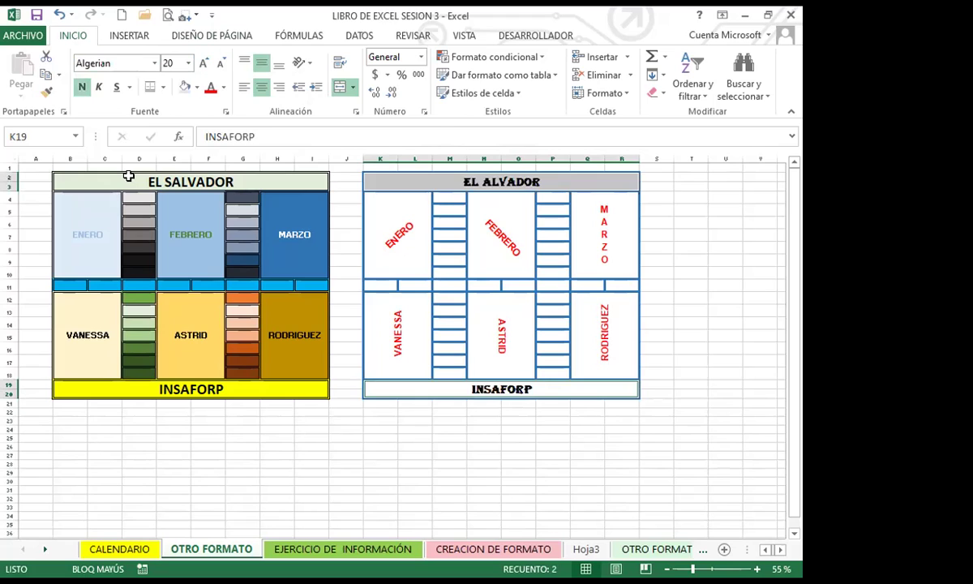
left_click(197, 89)
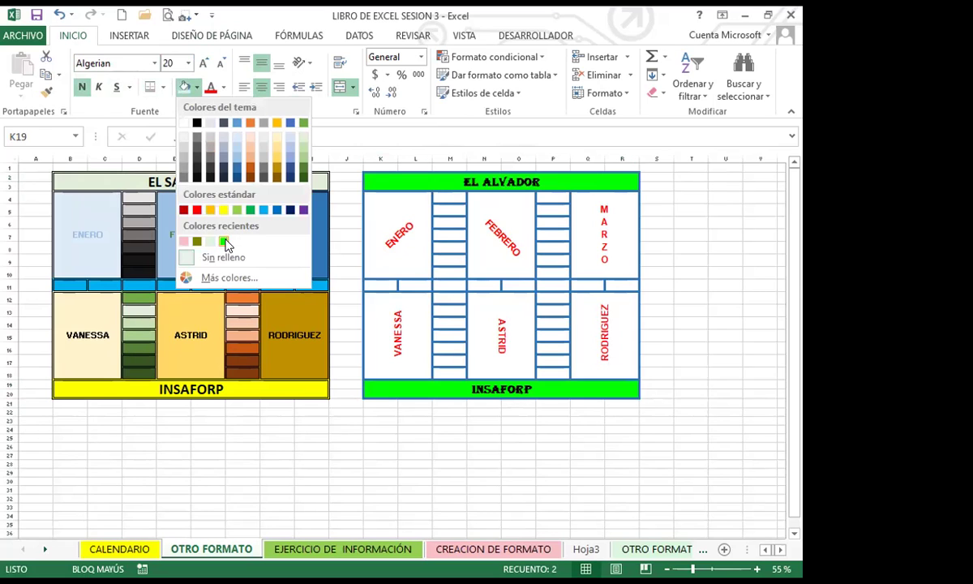
left_click(434, 423)
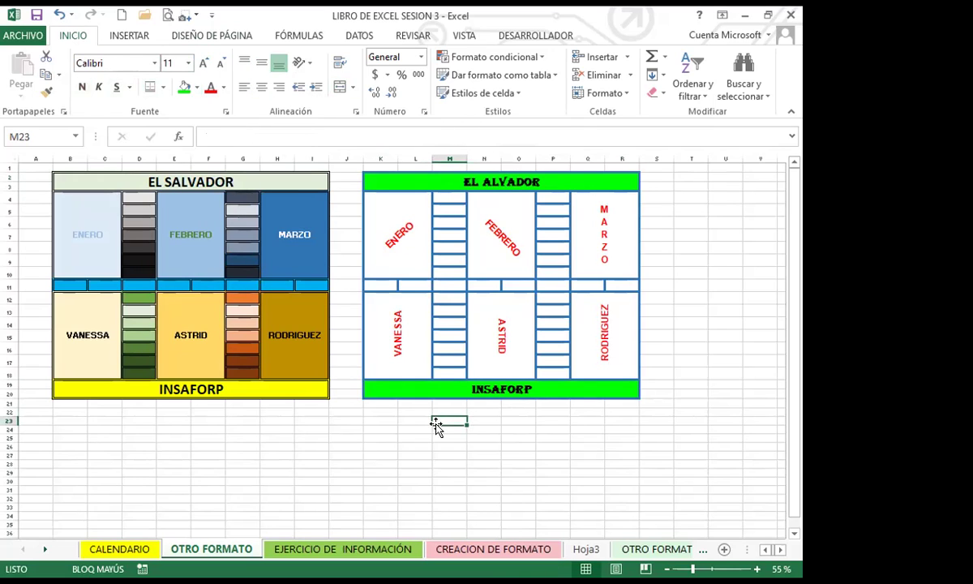
- Give the ENERO and lower-right name boxes a green-to-blue From corner gradient
left_click(381, 244)
left_click(607, 335, "ctrl")
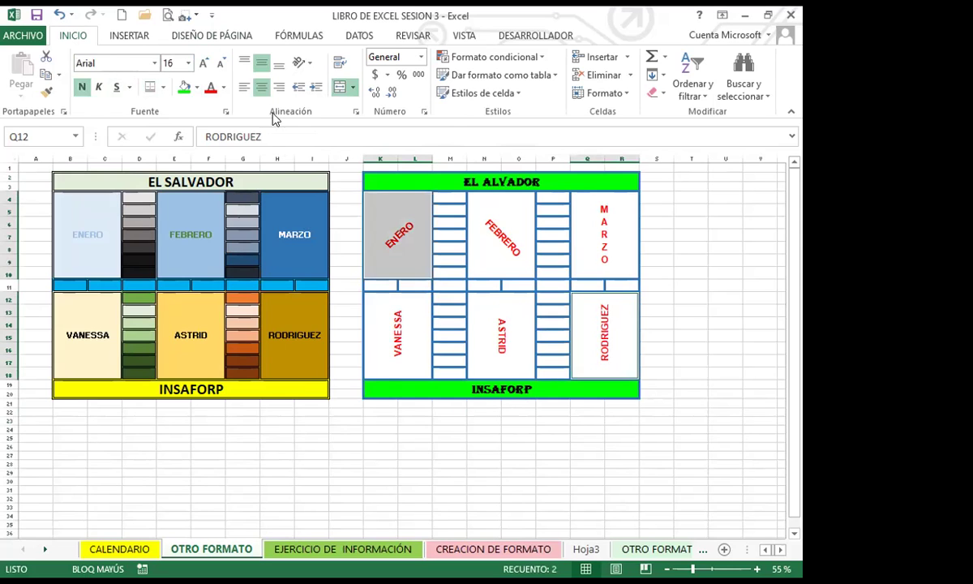
left_click(227, 112)
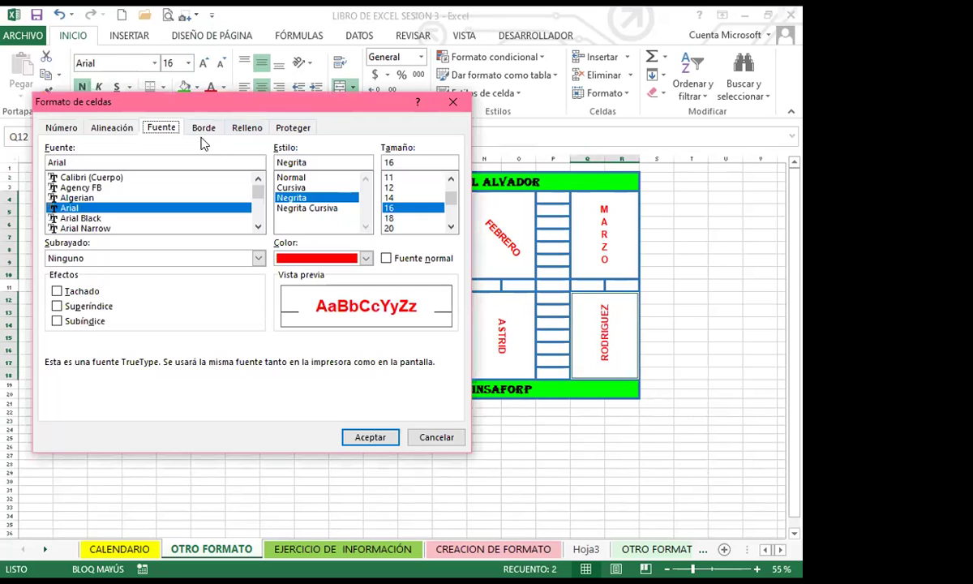
left_click(247, 129)
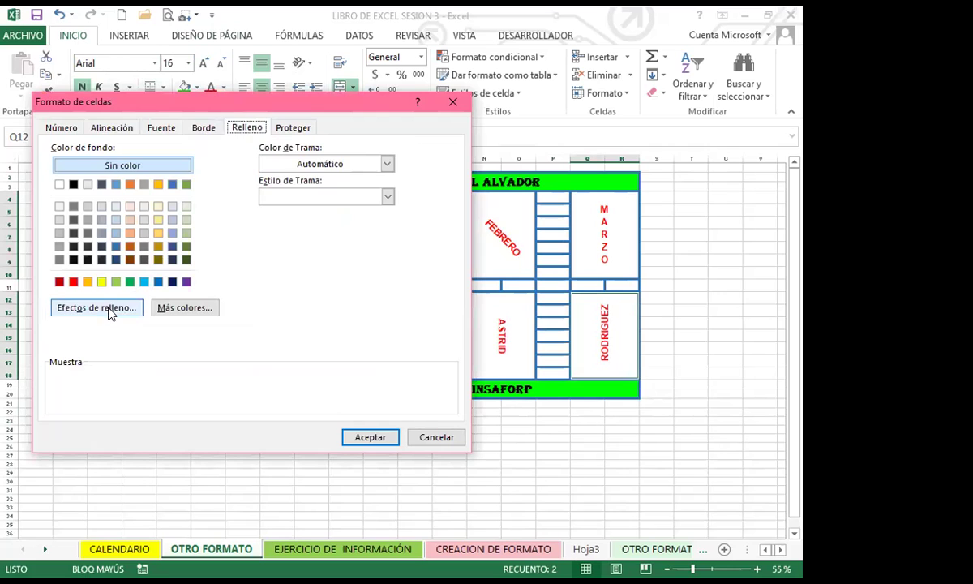
left_click(109, 312)
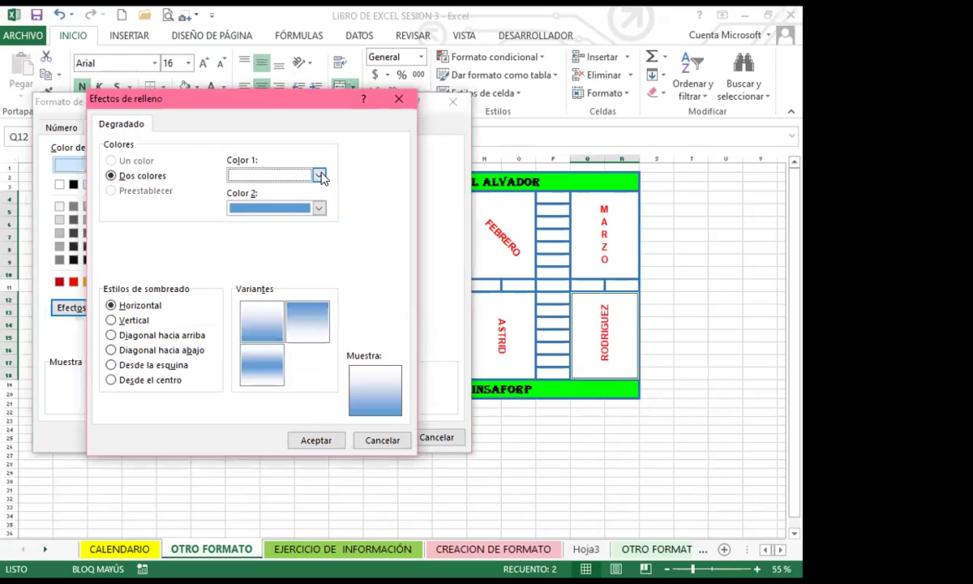
left_click(320, 176)
left_click(235, 327)
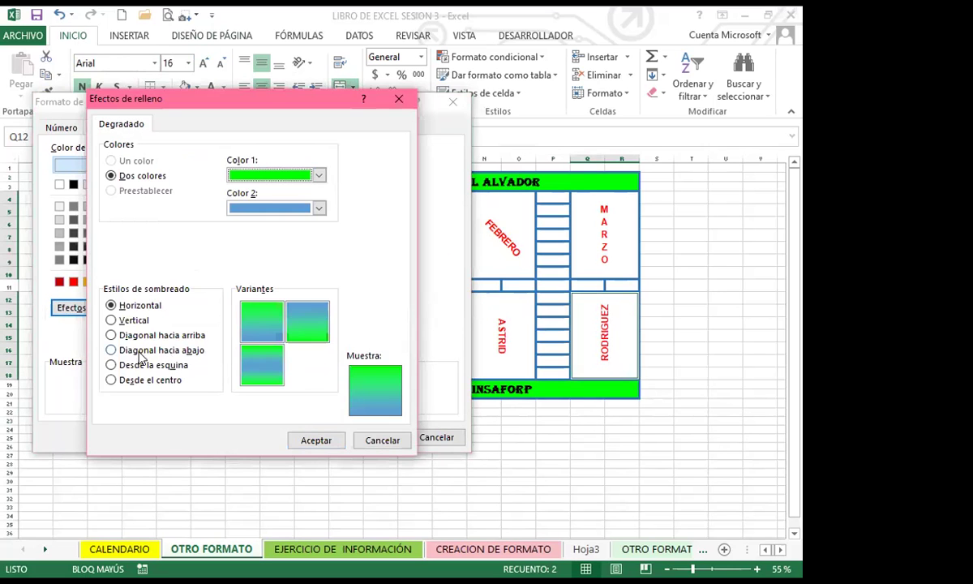
left_click(111, 366)
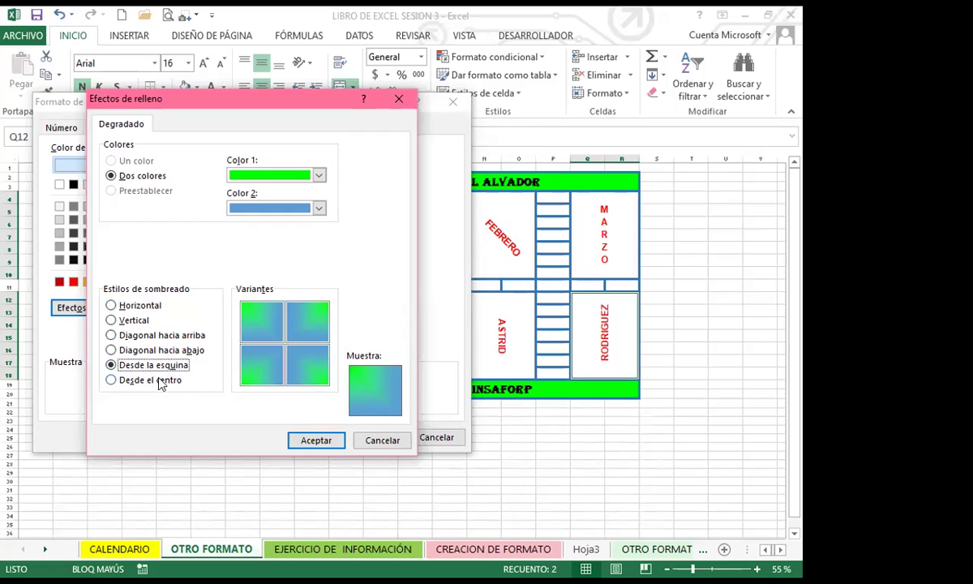
left_click(307, 367)
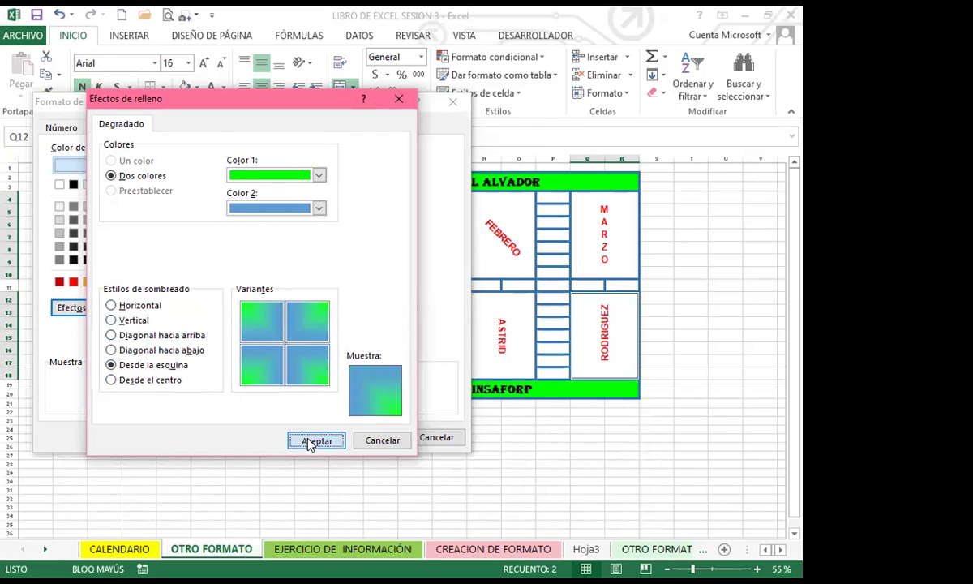
left_click(315, 441)
left_click(369, 439)
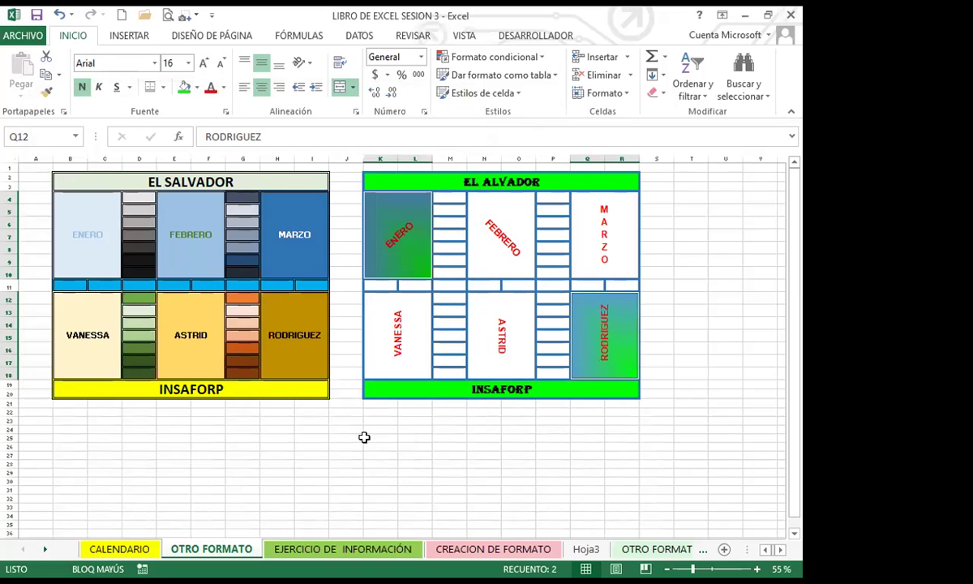
left_click(406, 334)
- Add MARZO to the VANESSA selection and give both a light-green thin horizontal stripe pattern
left_click(578, 237, "ctrl")
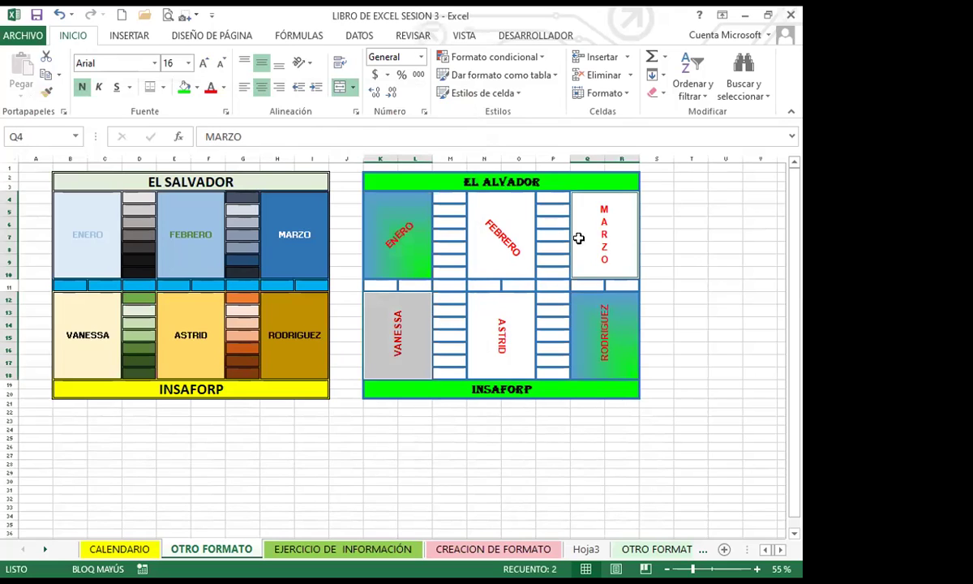
left_click(225, 111)
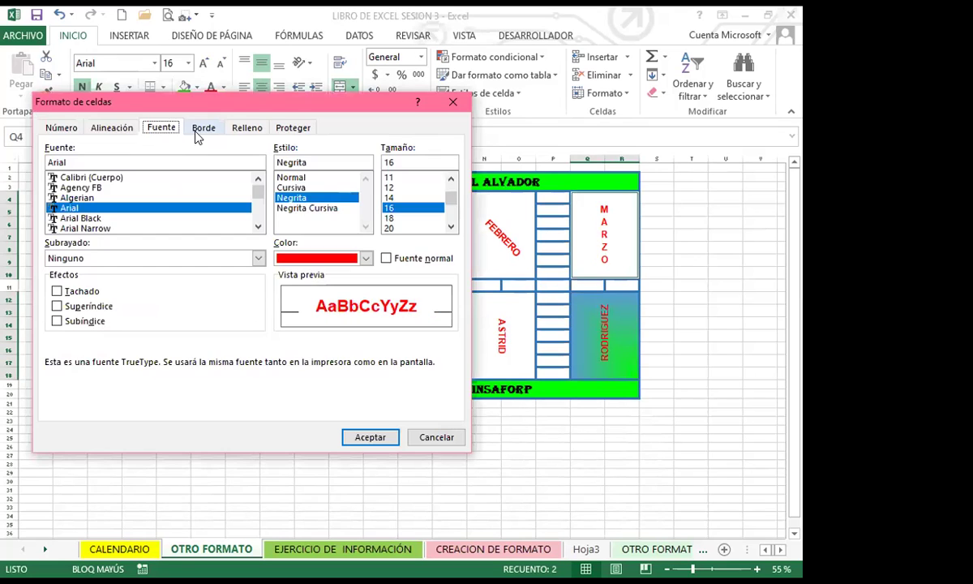
left_click(245, 129)
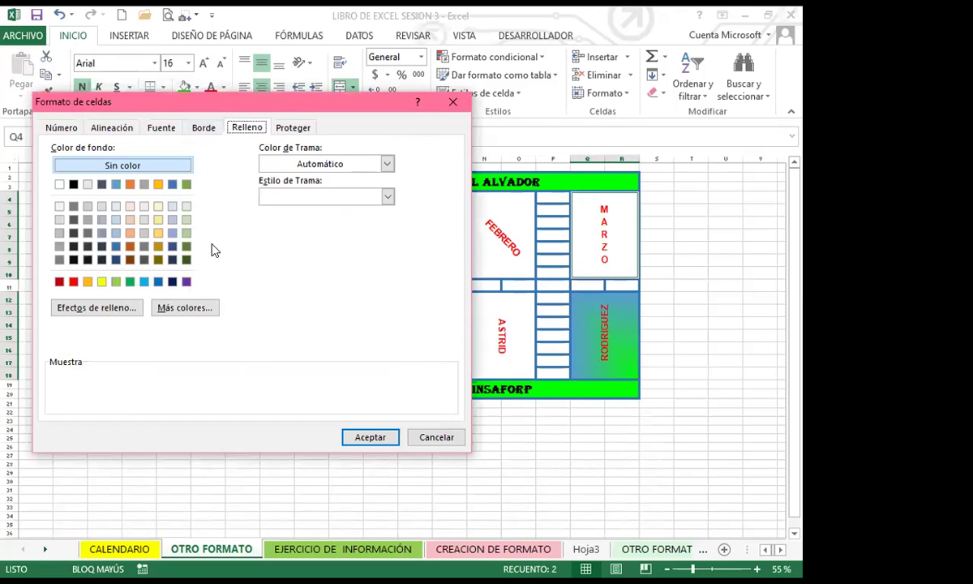
left_click(387, 166)
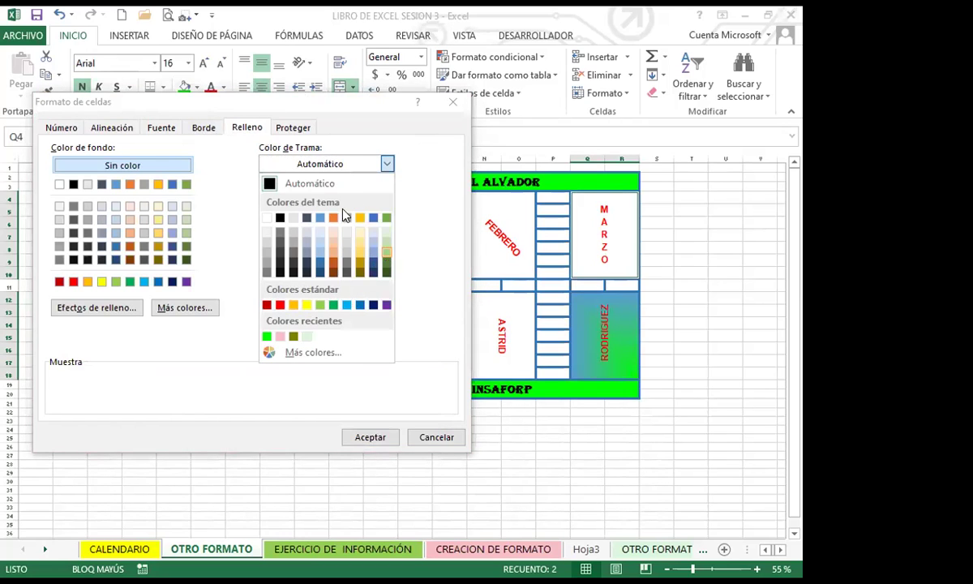
left_click(386, 240)
left_click(388, 195)
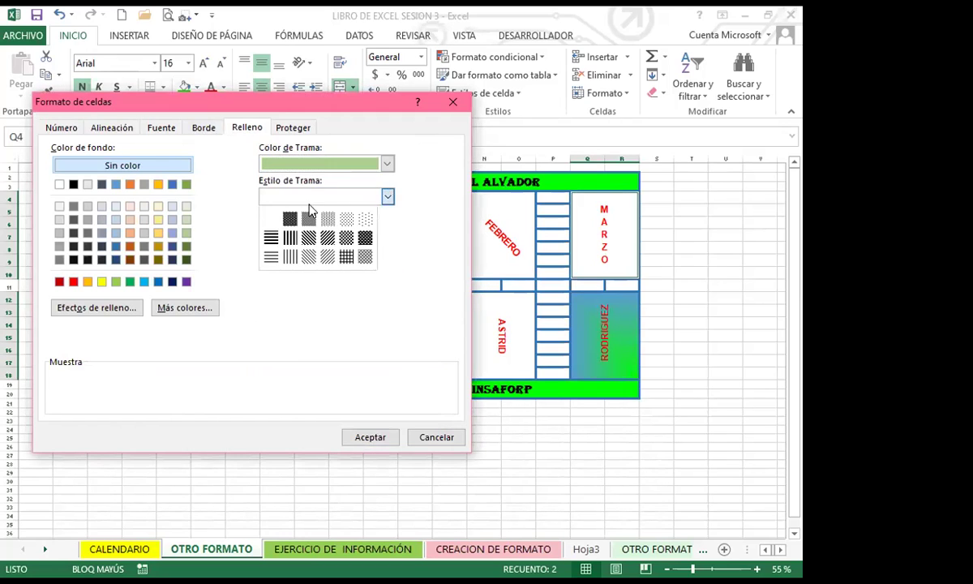
left_click(270, 257)
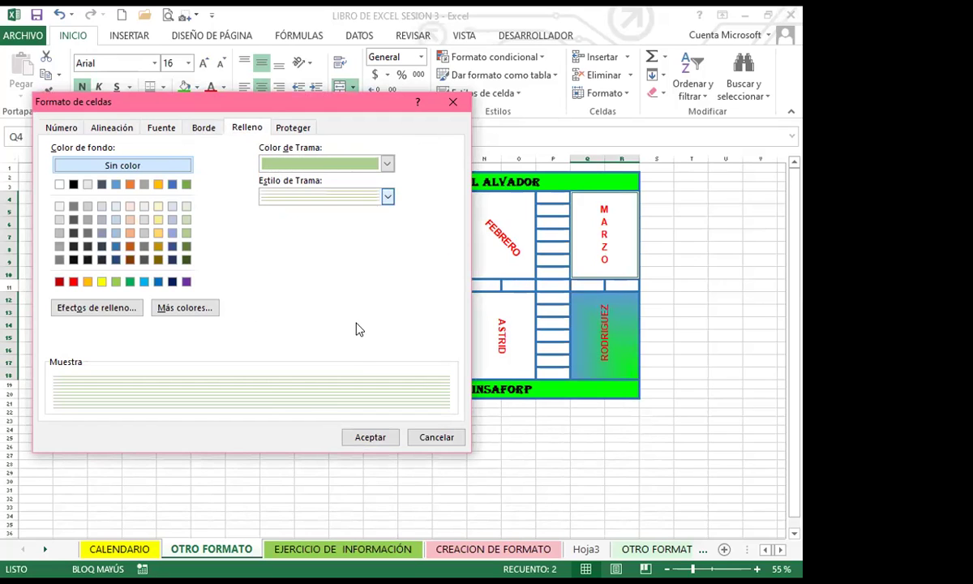
left_click(370, 438)
left_click(466, 438)
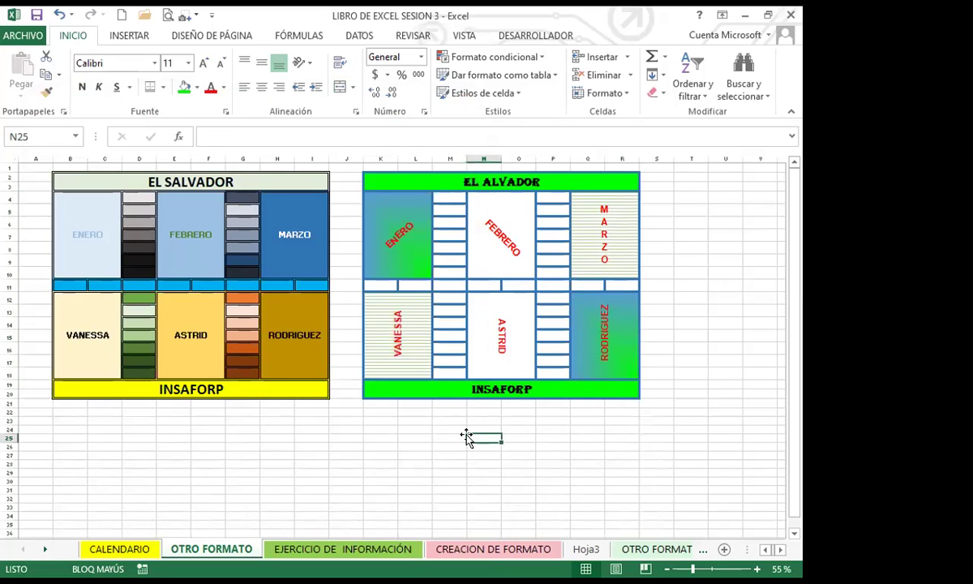
left_click(504, 267)
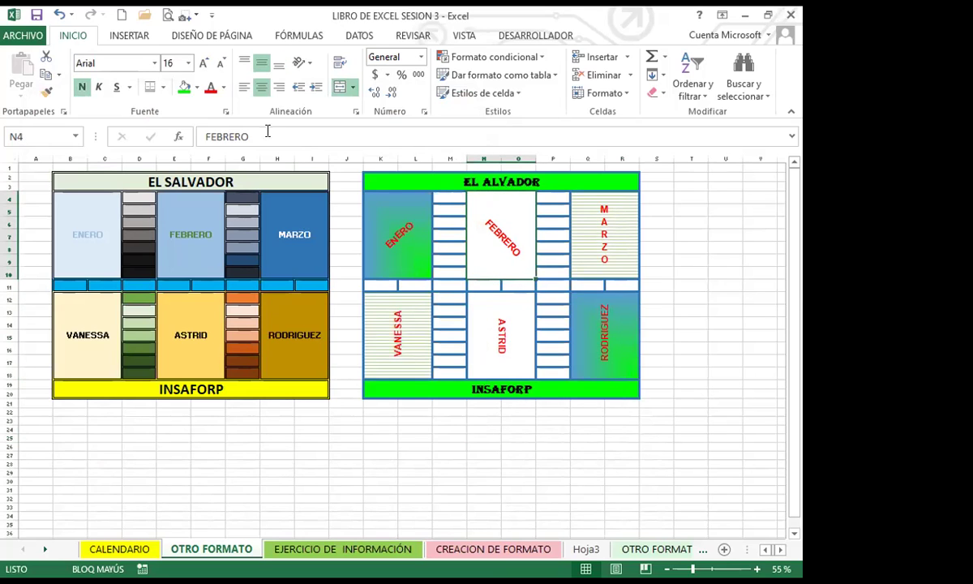
- Give FEBRERO a blue pattern colour with the thin vertical stripe pattern style
left_click(226, 112)
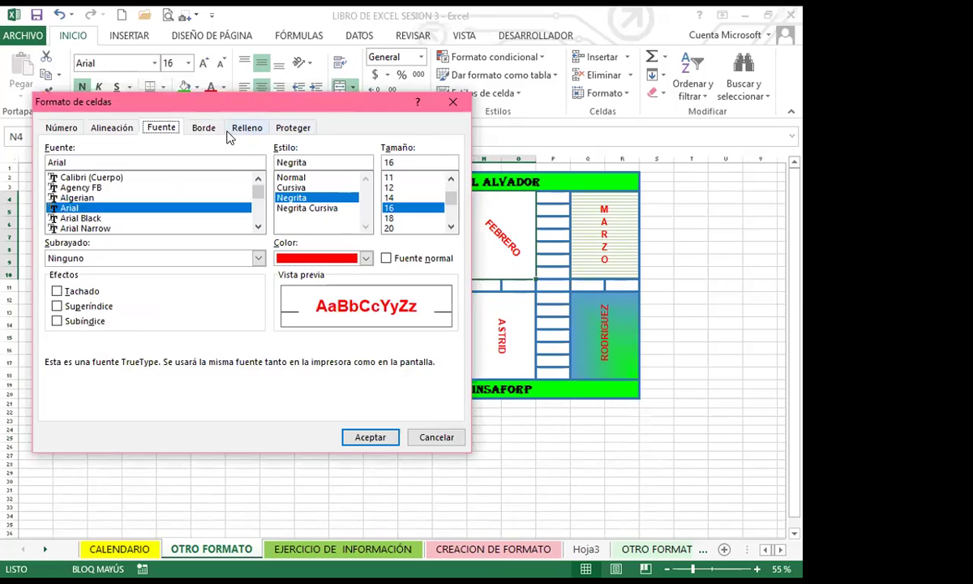
left_click(203, 127)
left_click(246, 128)
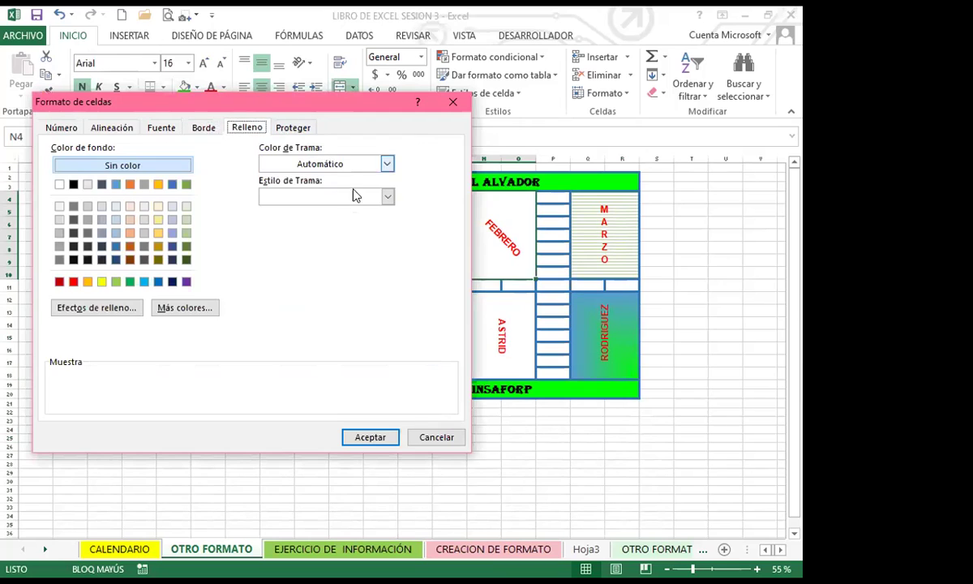
left_click(388, 165)
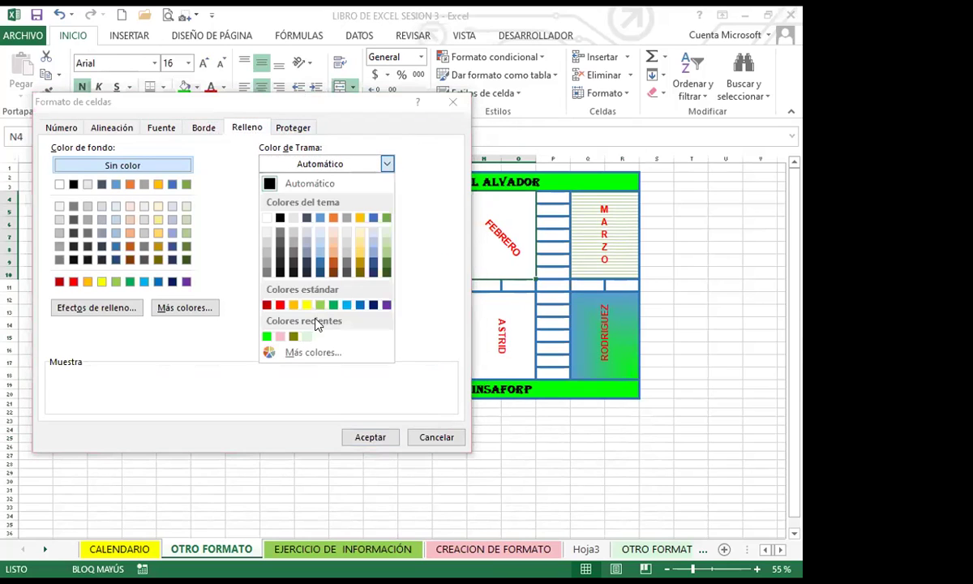
left_click(321, 266)
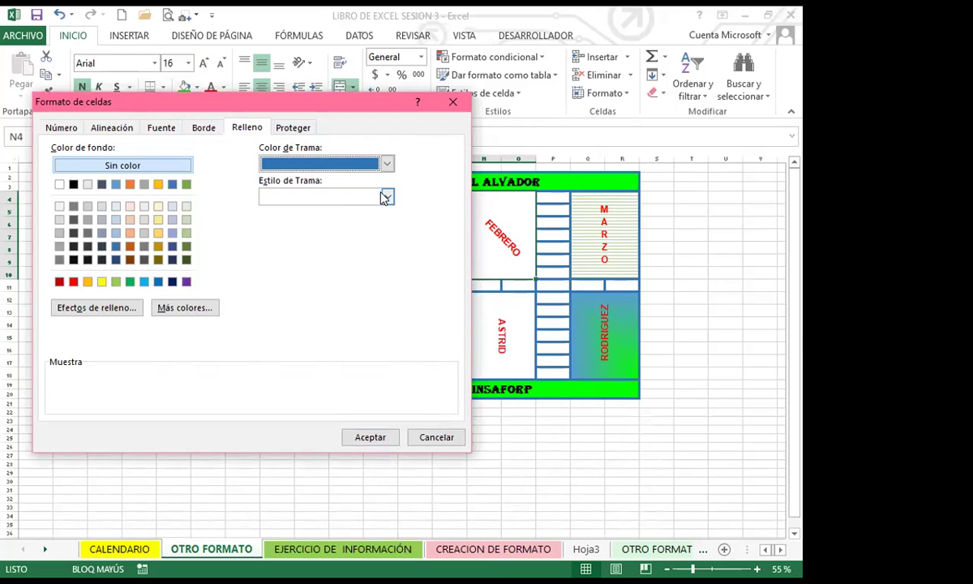
left_click(387, 196)
left_click(289, 256)
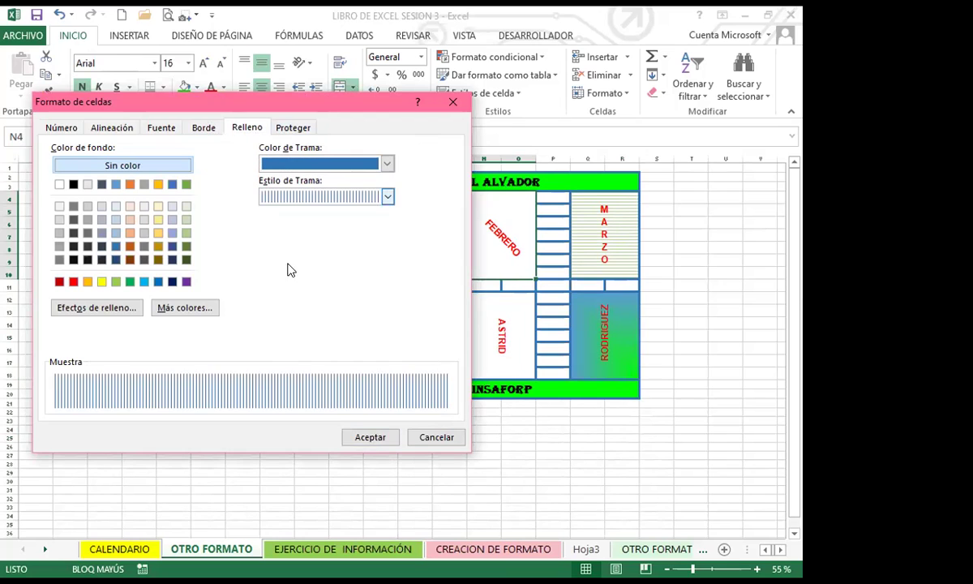
left_click(368, 436)
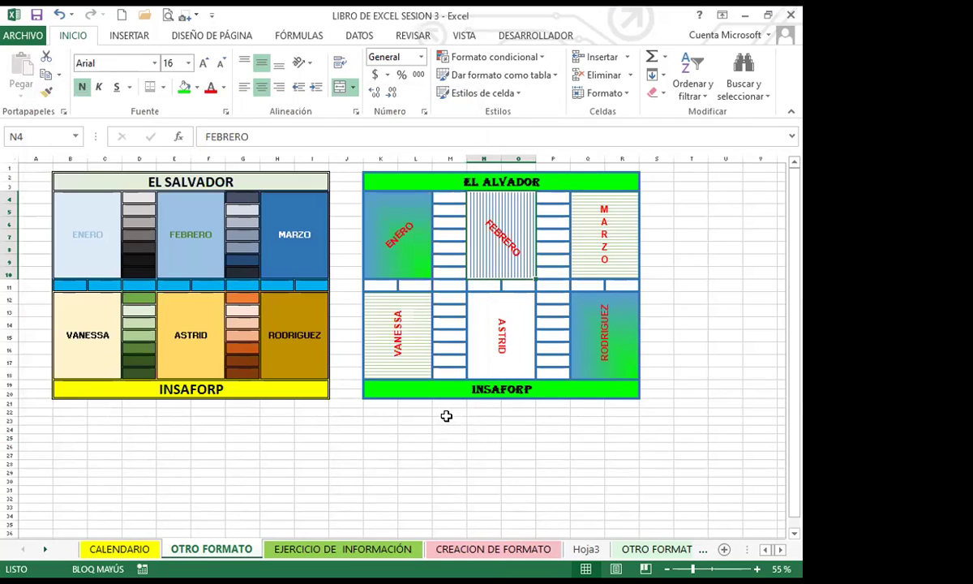
- Apply a yellow-to-pale-green Diagonal up gradient with the reversed variant to ASTRID
left_click(489, 359)
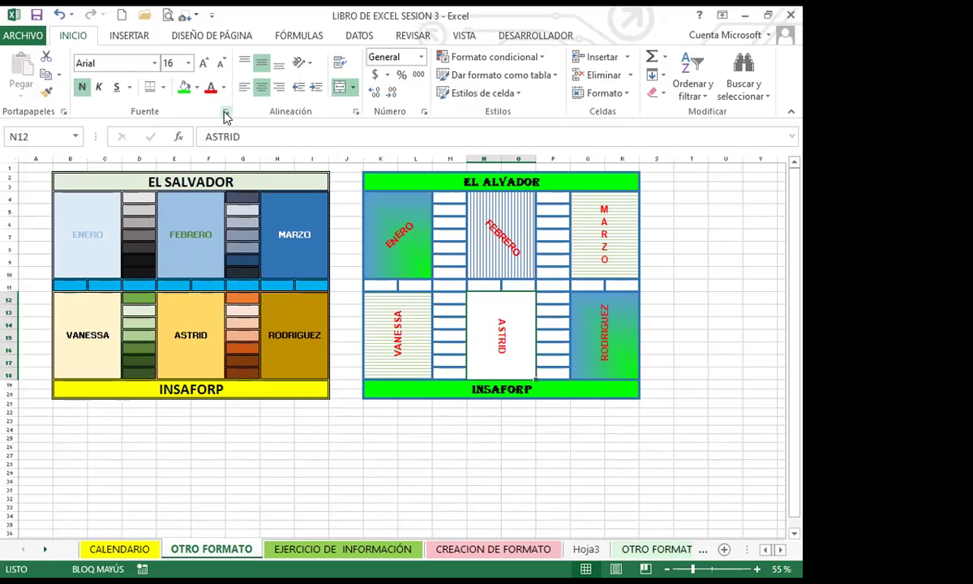
left_click(226, 115)
left_click(245, 127)
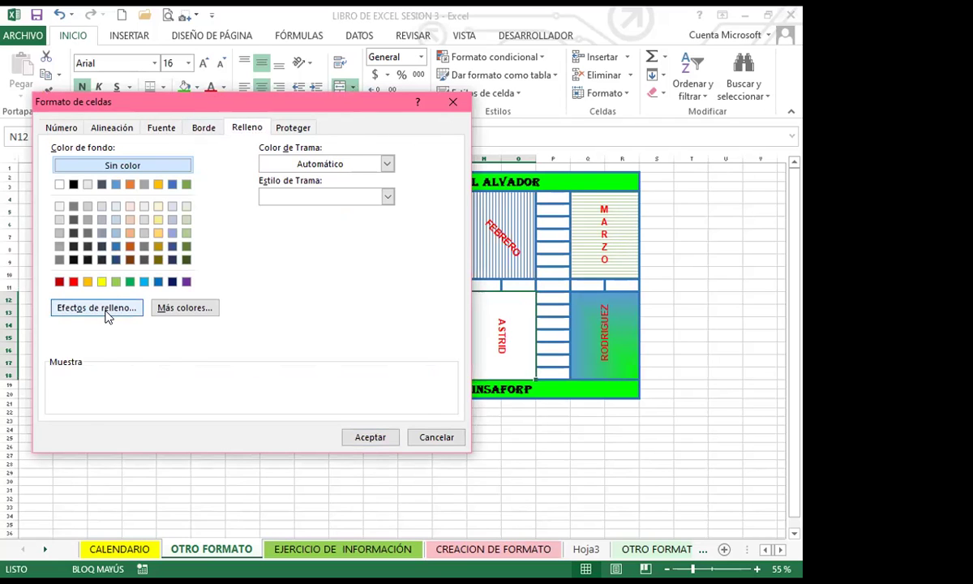
left_click(98, 307)
left_click(320, 175)
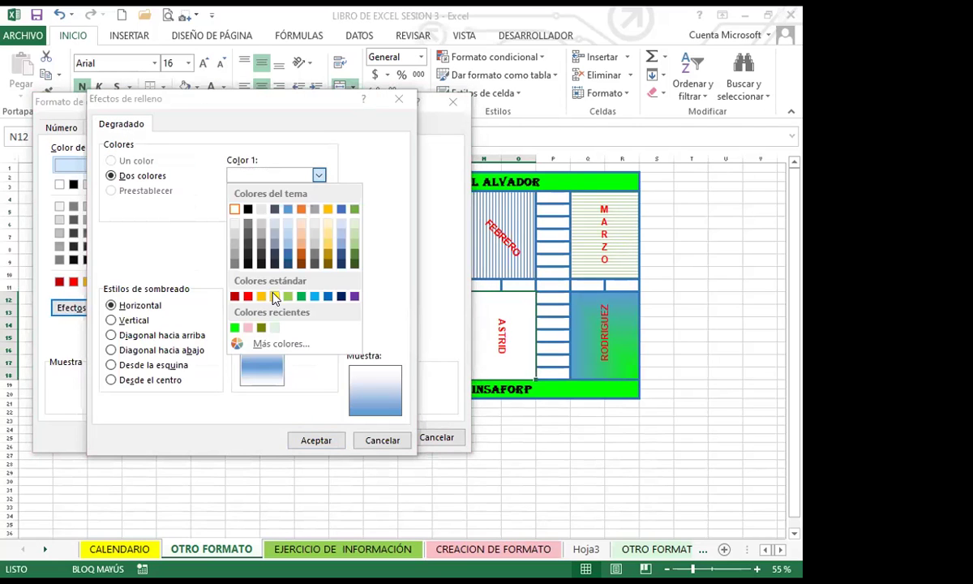
left_click(274, 296)
left_click(318, 208)
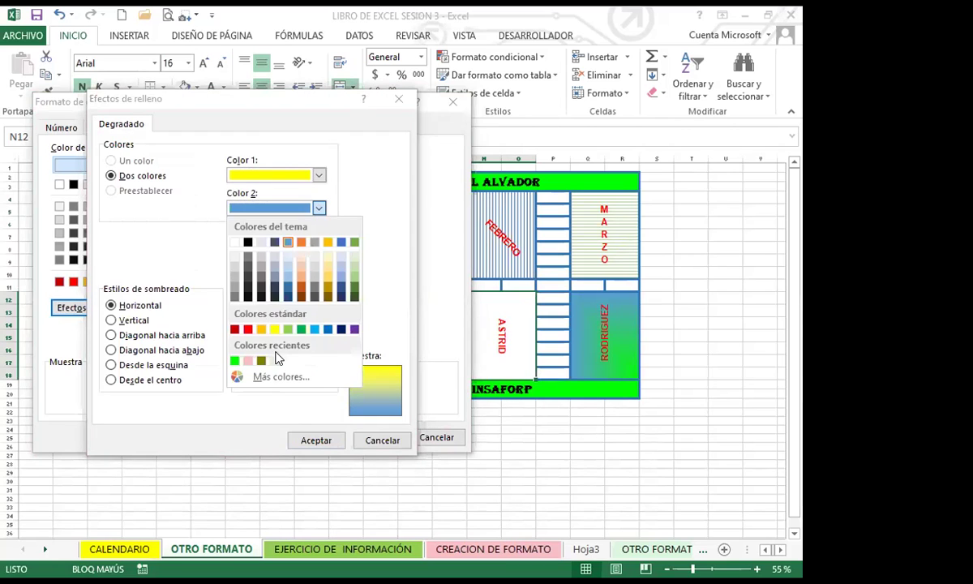
left_click(275, 362)
left_click(111, 335)
left_click(285, 339)
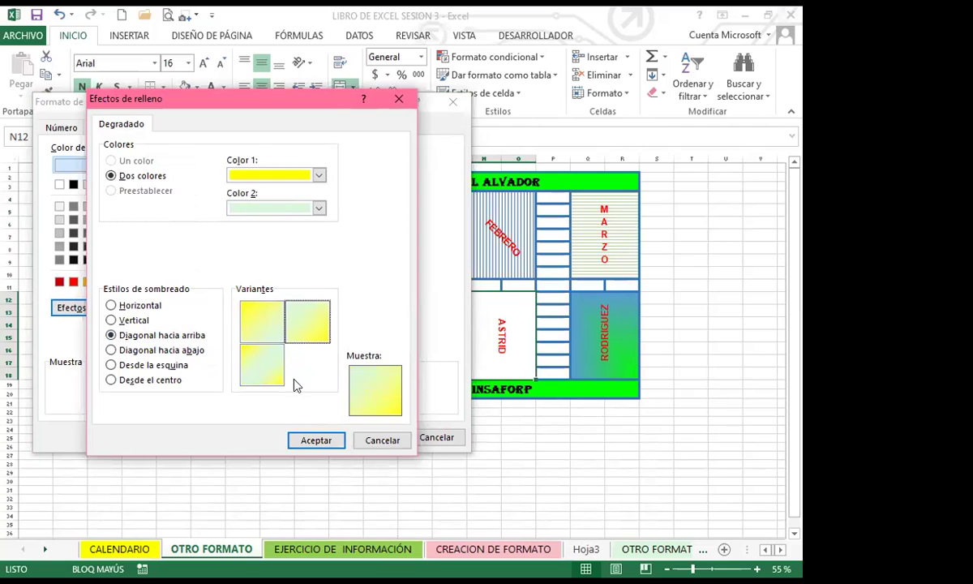
left_click(302, 442)
left_click(370, 436)
left_click(449, 471)
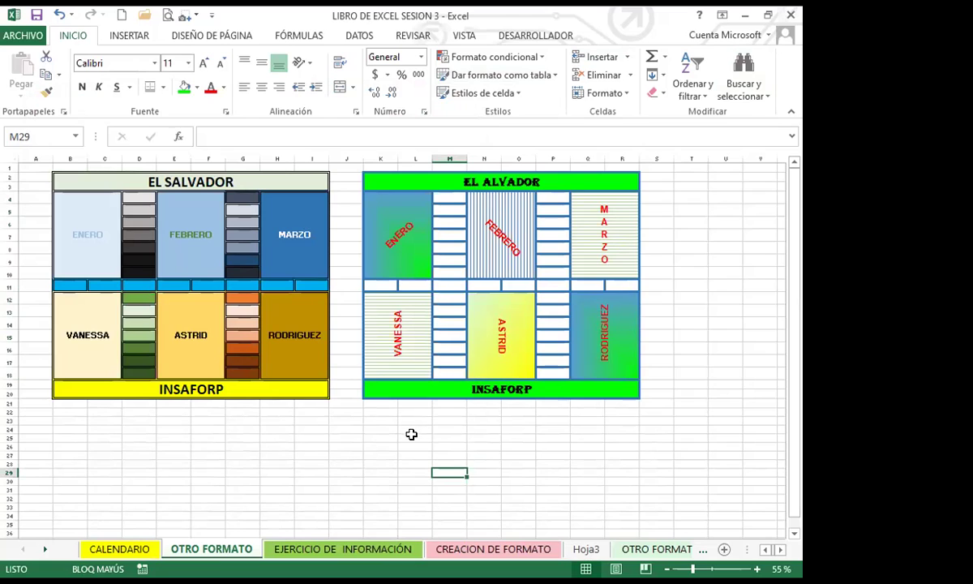
- Uncheck Líneas de cuadrícula on the VISTA tab and select empty cell L28
left_click(414, 438)
left_click(19, 177)
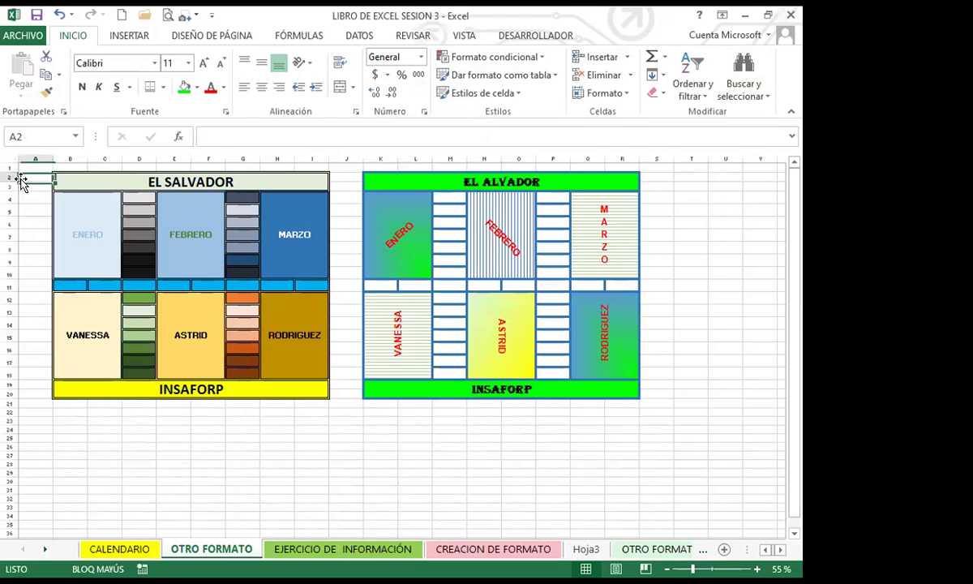
left_click(450, 35)
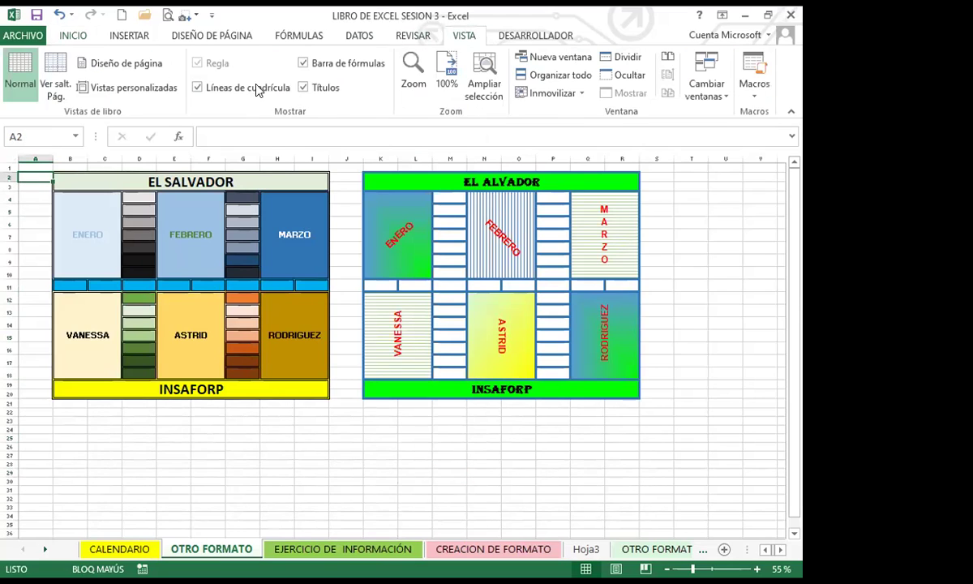
left_click(197, 88)
left_click(415, 462)
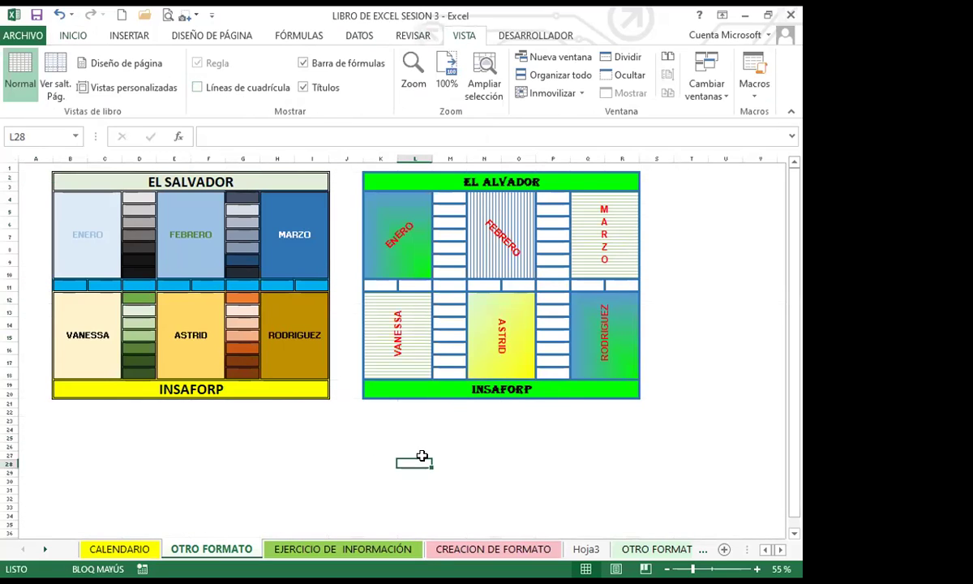
left_click(215, 36)
- Use Fondo on DISEÑO DE PÁGINA to bring up the Insertar imágenes panel
left_click(341, 71)
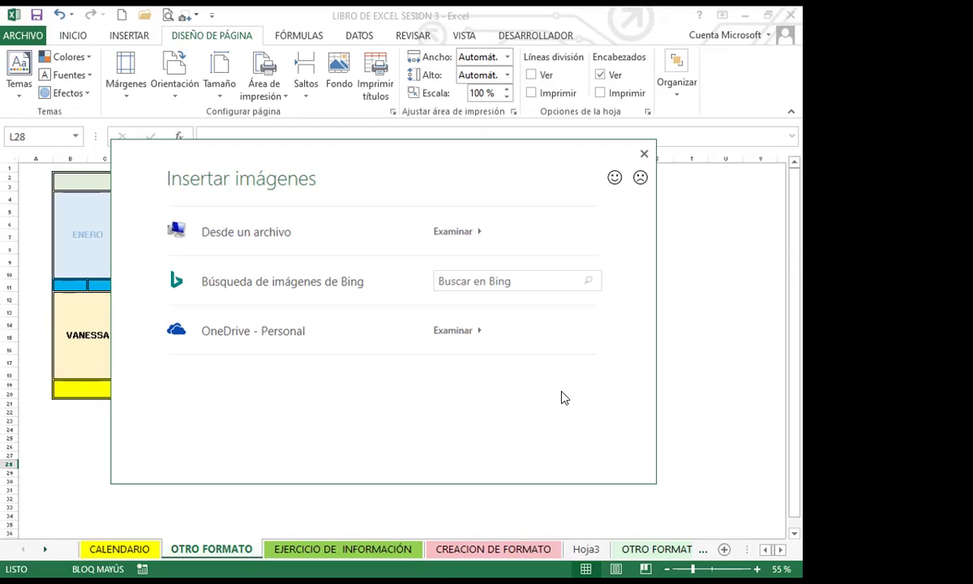
- Browse to C:\Archivos de programa (x86)\Microsoft Office\CLIPART\PUB60COR
left_click(454, 231)
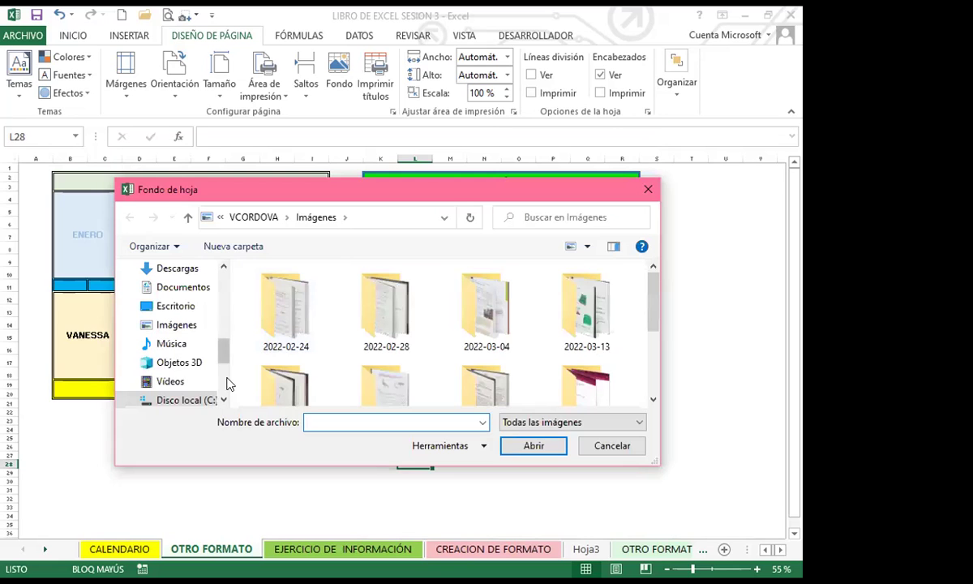
left_click(174, 403)
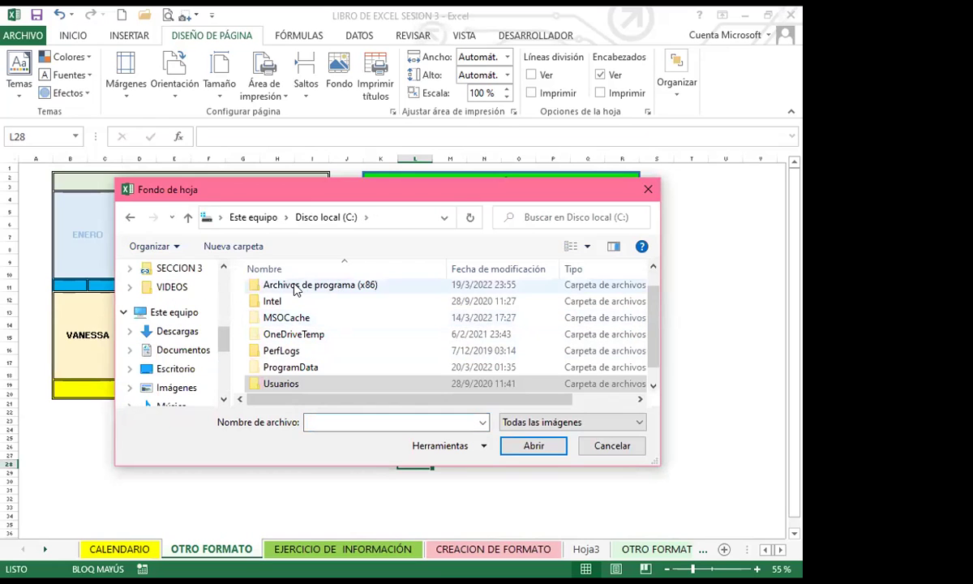
double_click(329, 285)
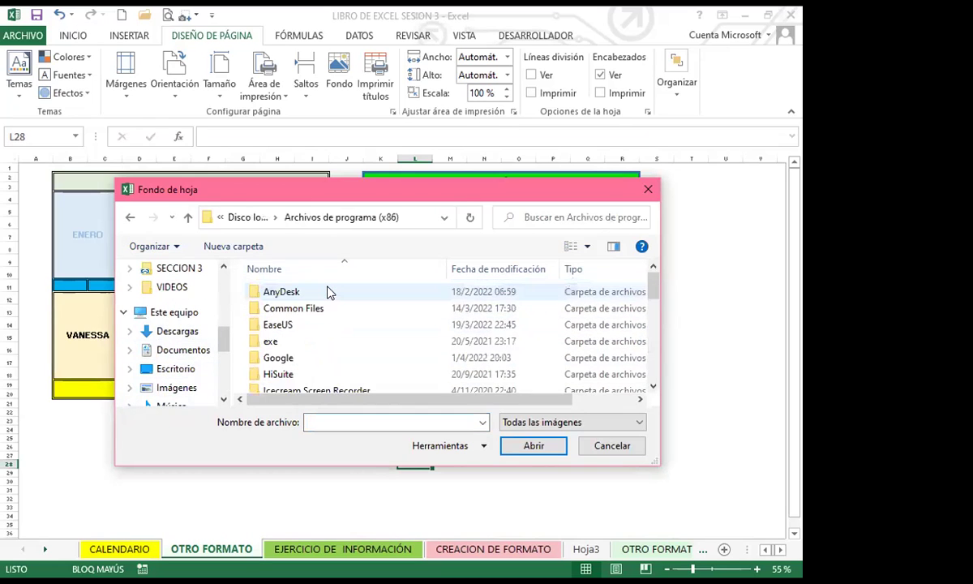
scroll(322, 297, "down", 10)
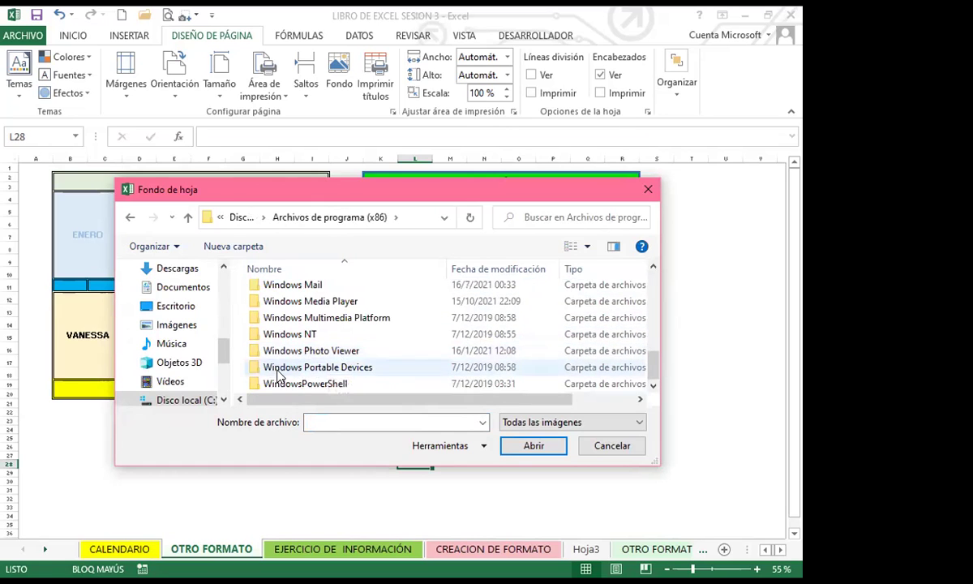
scroll(305, 339, "up", 2)
scroll(314, 334, "up", 2)
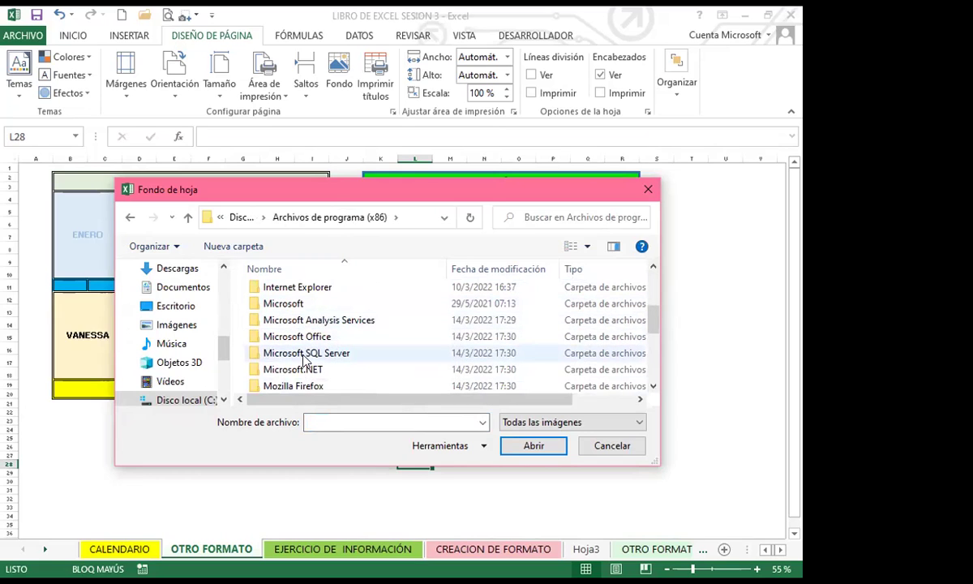
double_click(304, 339)
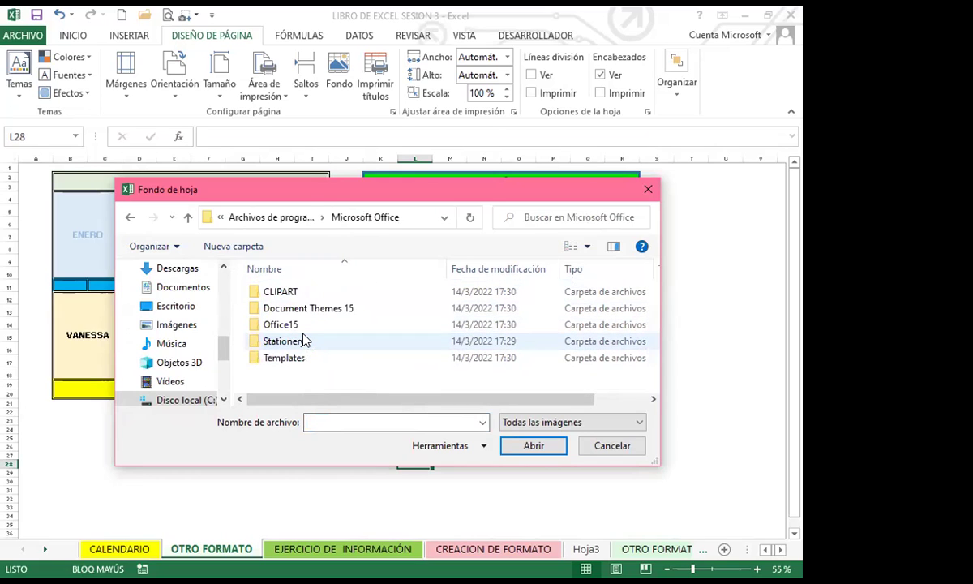
double_click(255, 292)
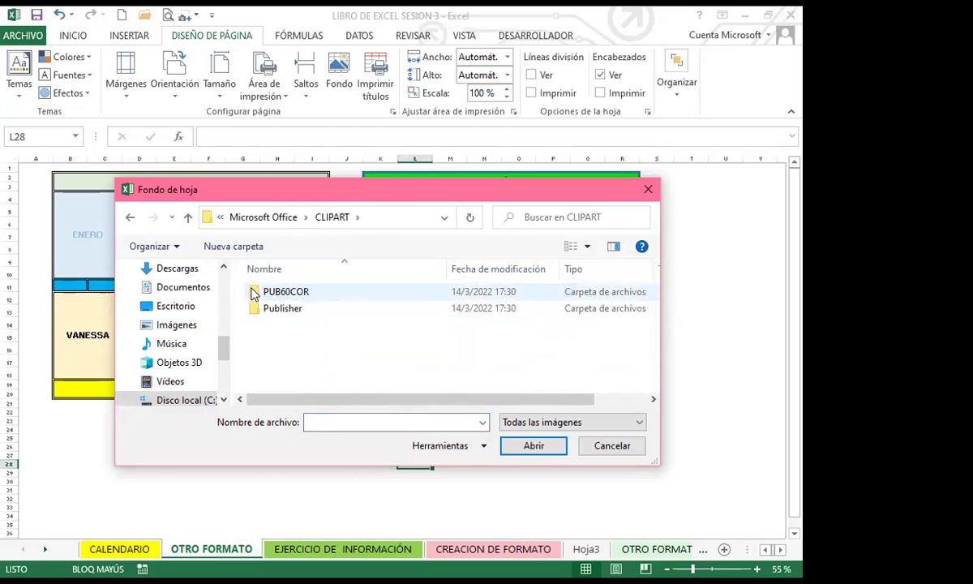
double_click(296, 292)
- Insert the J0309585 star clipart as the sheet background
scroll(532, 354, "down", 10)
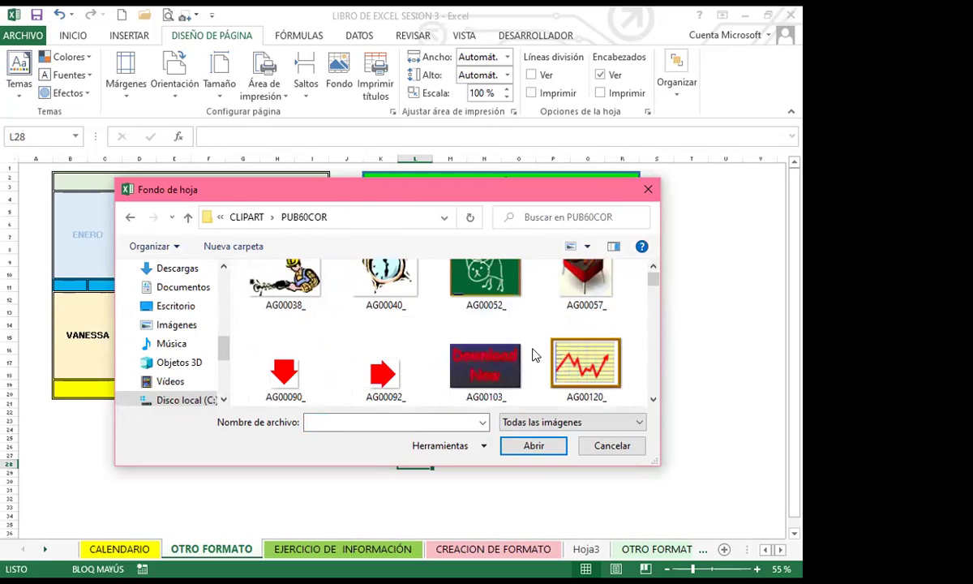
scroll(533, 355, "down", 8)
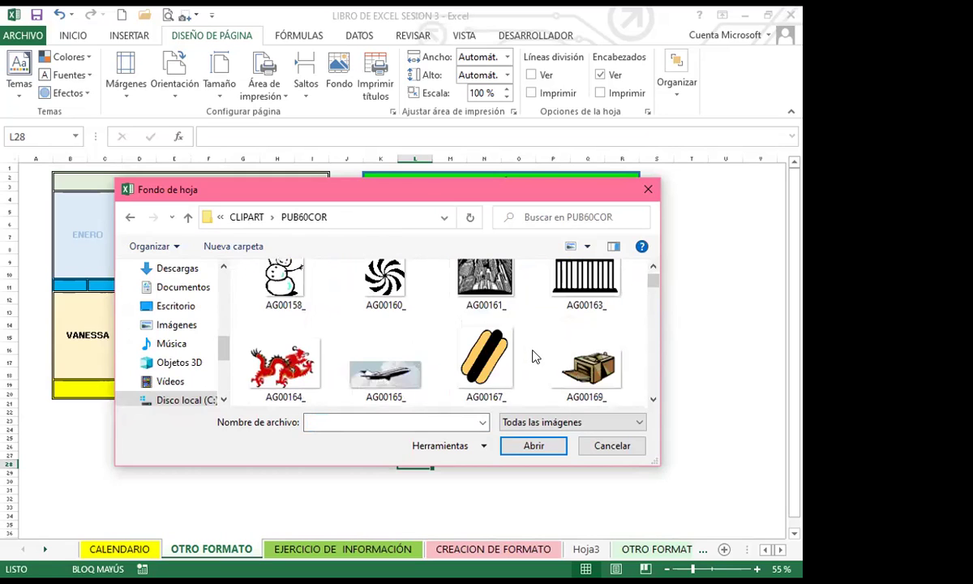
scroll(532, 355, "down", 1)
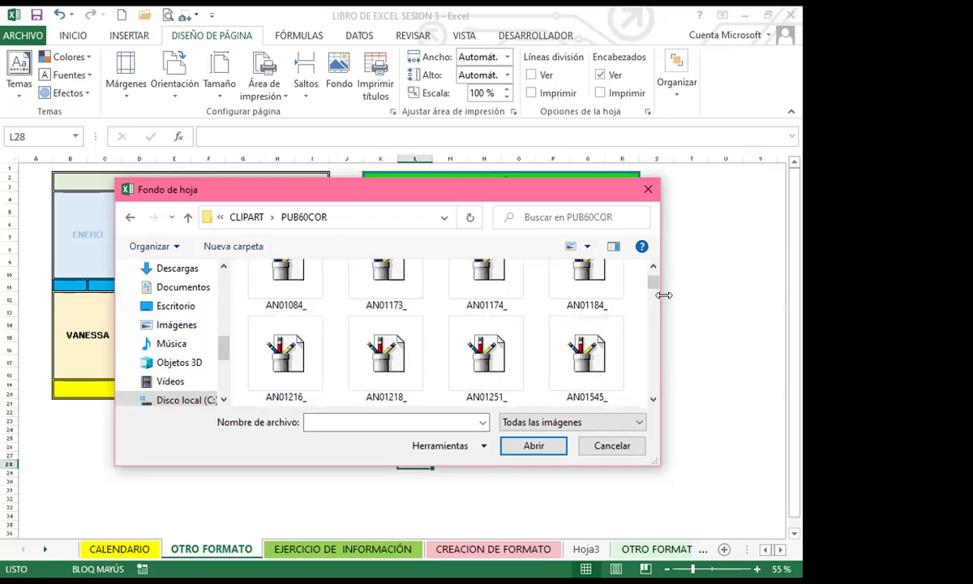
left_click_drag(657, 288, 656, 346)
scroll(413, 363, "down", 3)
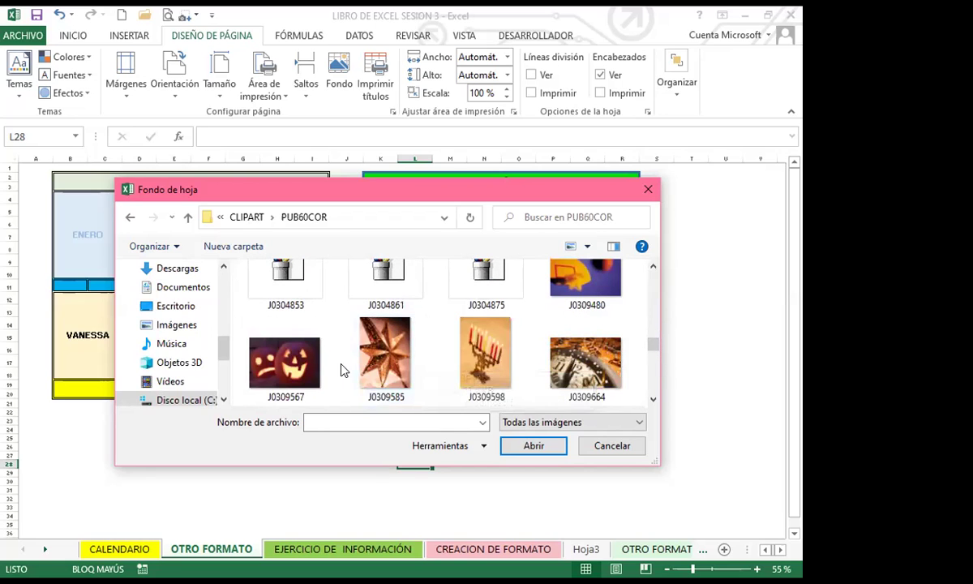
scroll(317, 365, "down", 1)
scroll(316, 349, "down", 1)
scroll(312, 355, "up", 1)
left_click(358, 280)
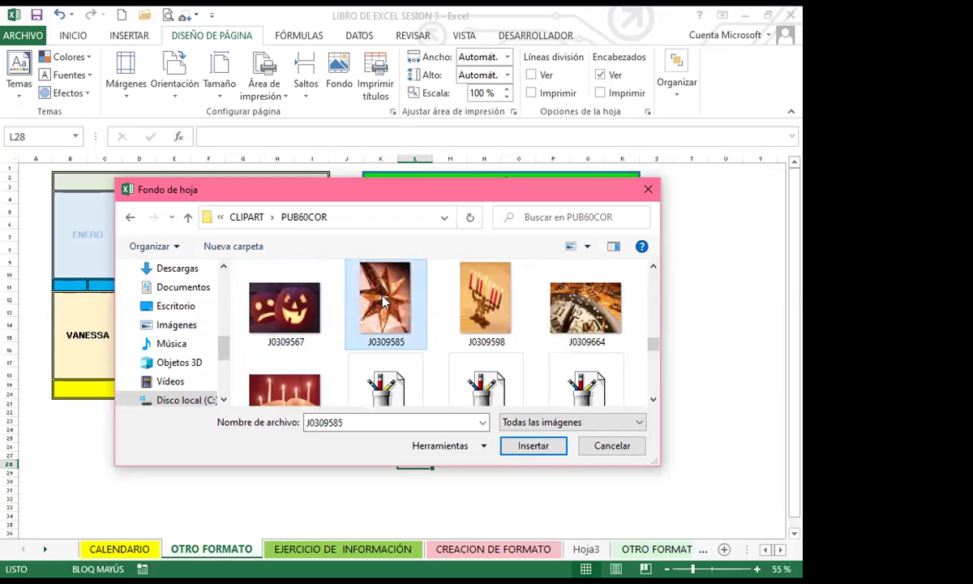
left_click(543, 447)
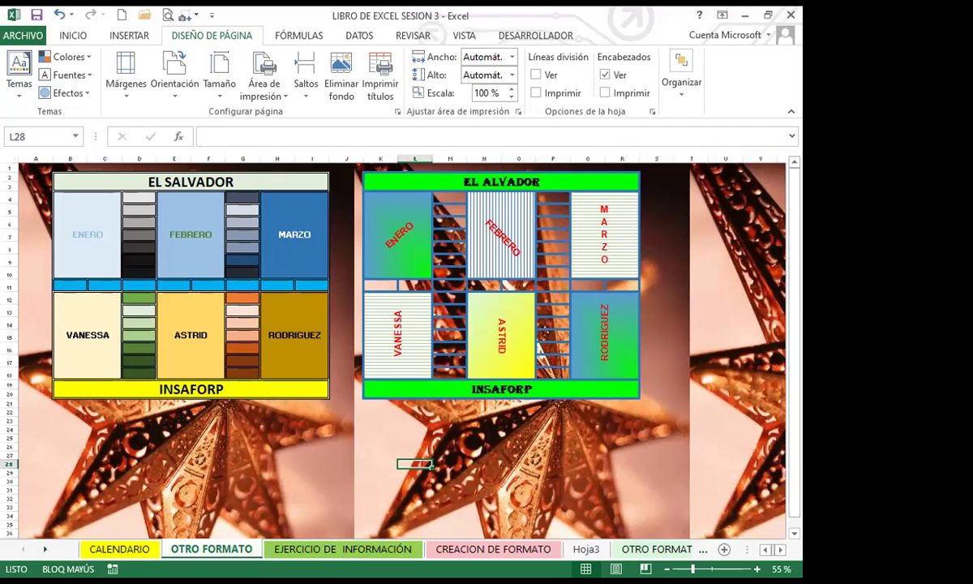
- Select cell J28 and remove the star background with Eliminar fondo
left_click(341, 465)
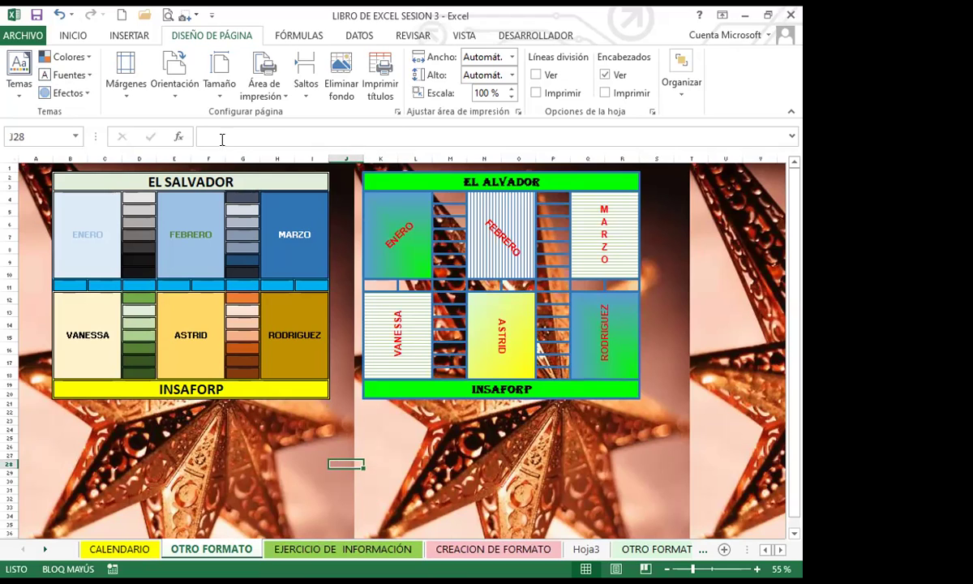
left_click(342, 85)
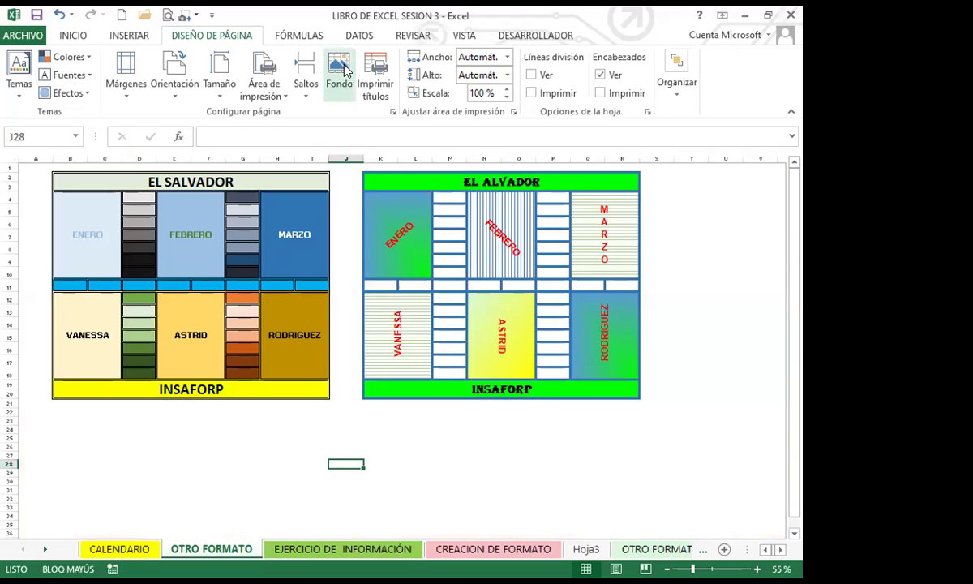
- Insert the PH02291U cloud photo from PUB60COR as the sheet background
left_click(340, 77)
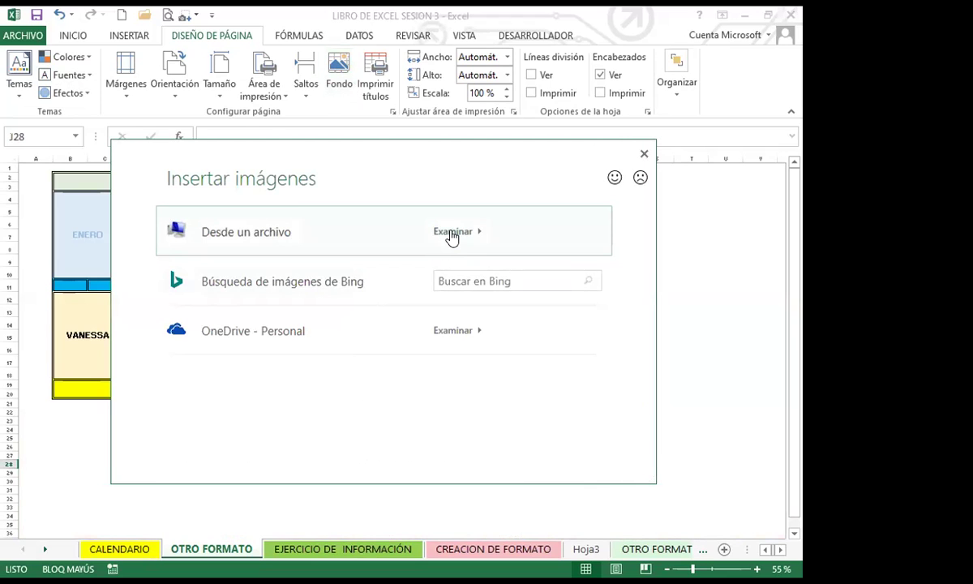
left_click(454, 232)
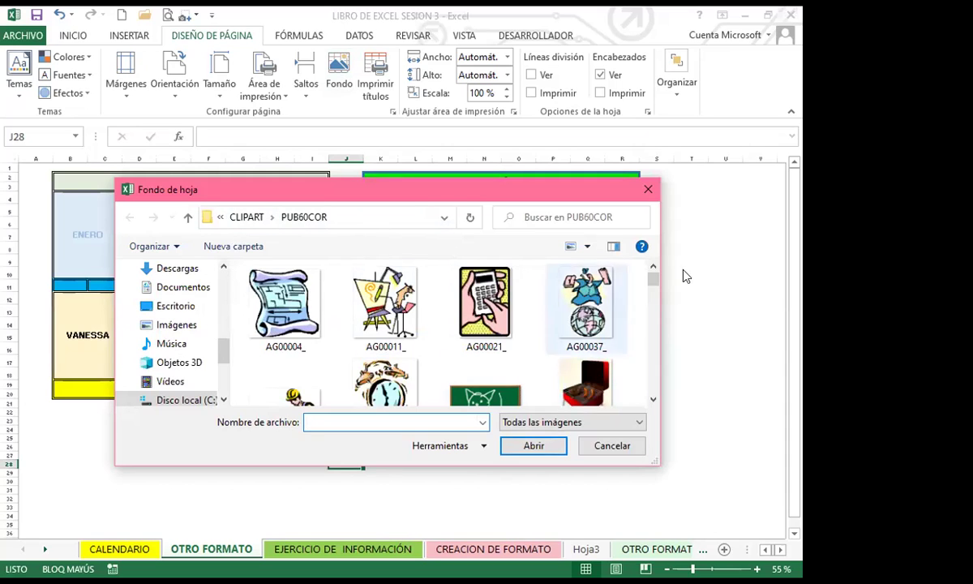
left_click_drag(654, 277, 653, 369)
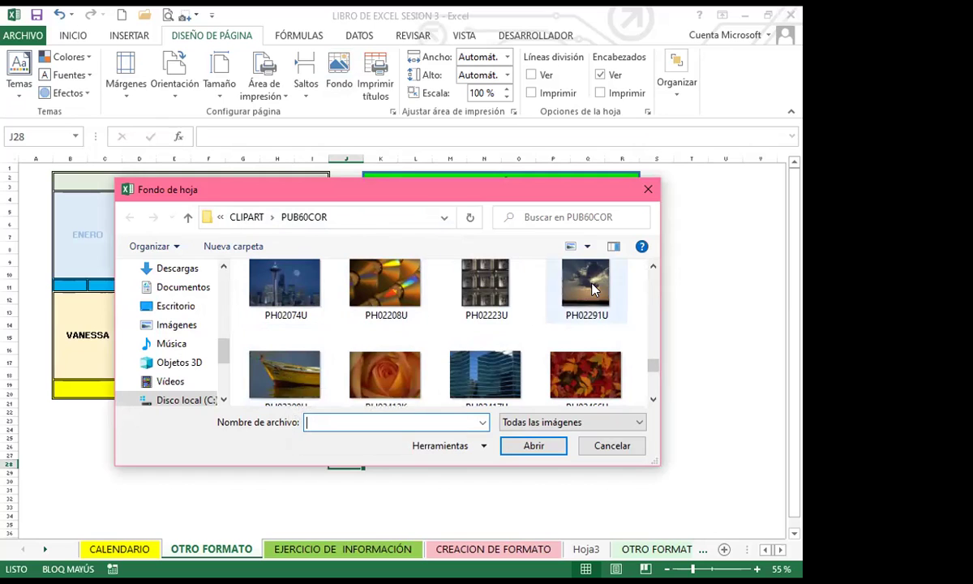
left_click(560, 272)
left_click(533, 444)
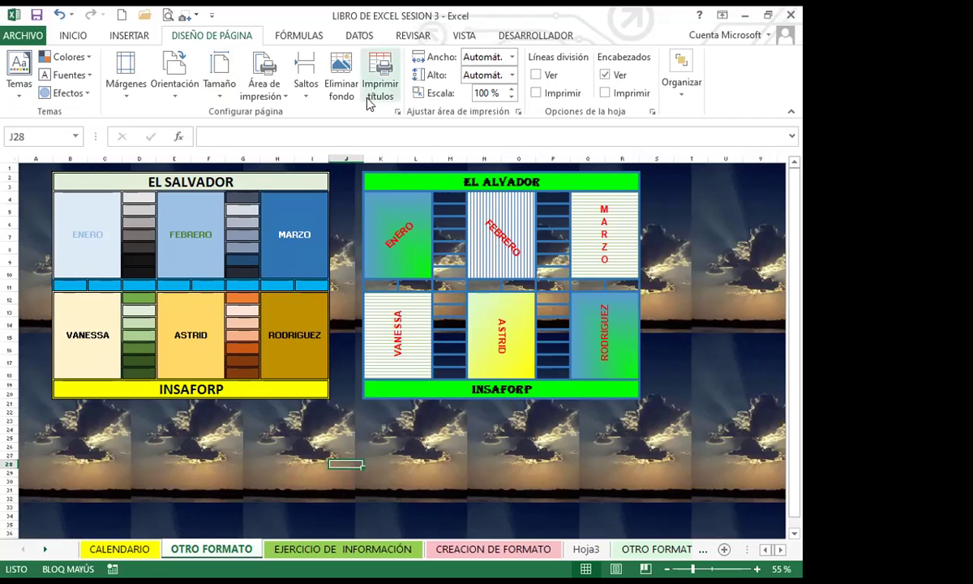
- Remove the cloud background and reopen the Fondo browser at the PUB60COR clipart folder
left_click(340, 73)
left_click(335, 71)
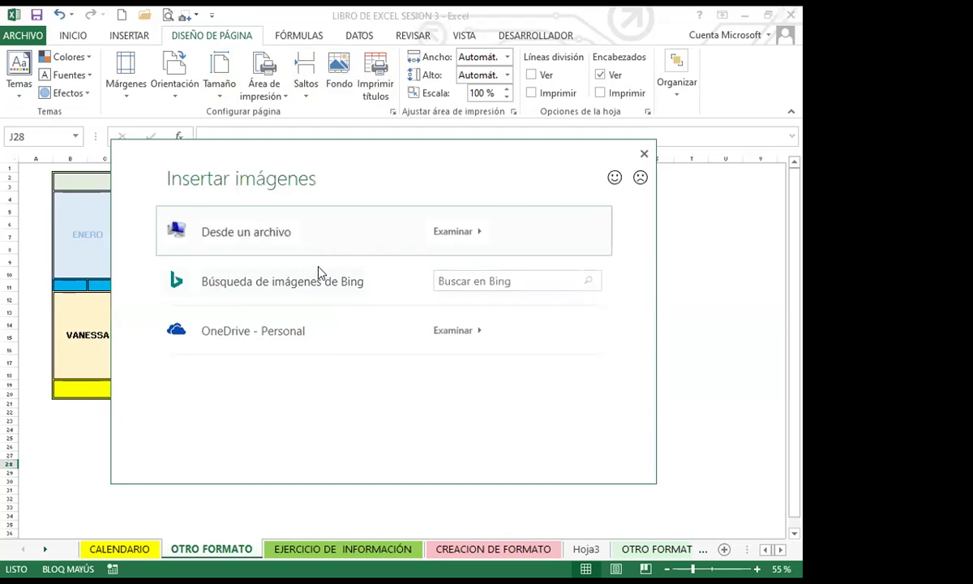
left_click(298, 247)
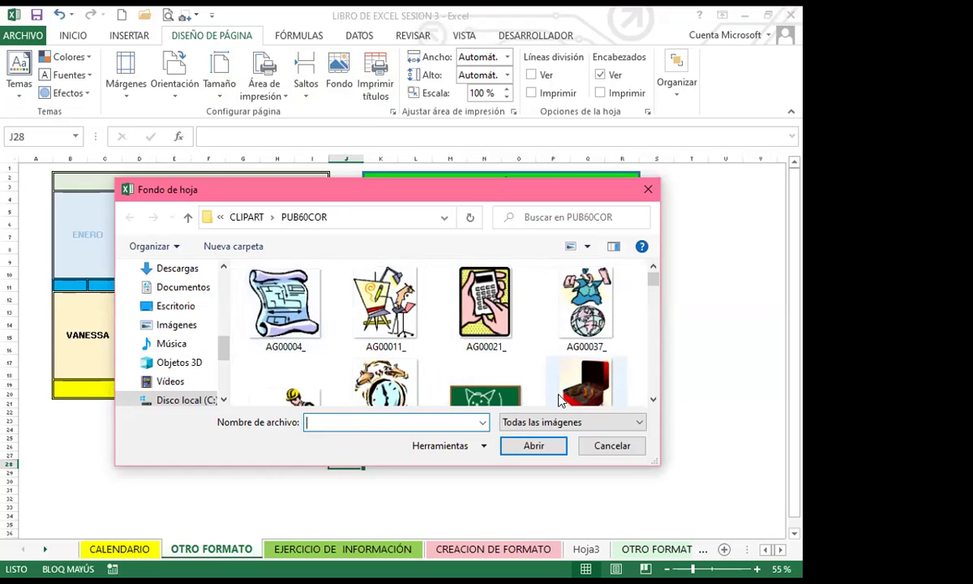
left_click(653, 399)
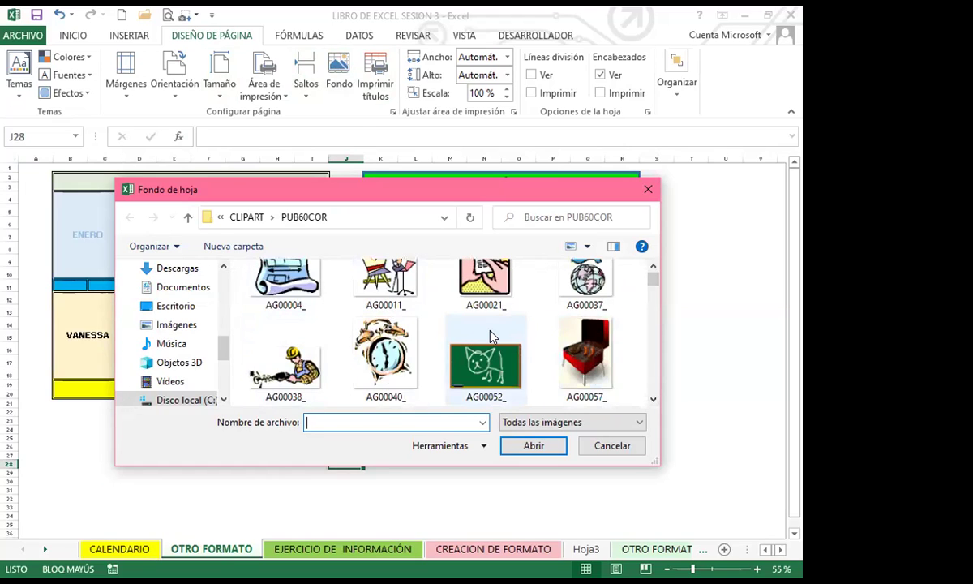
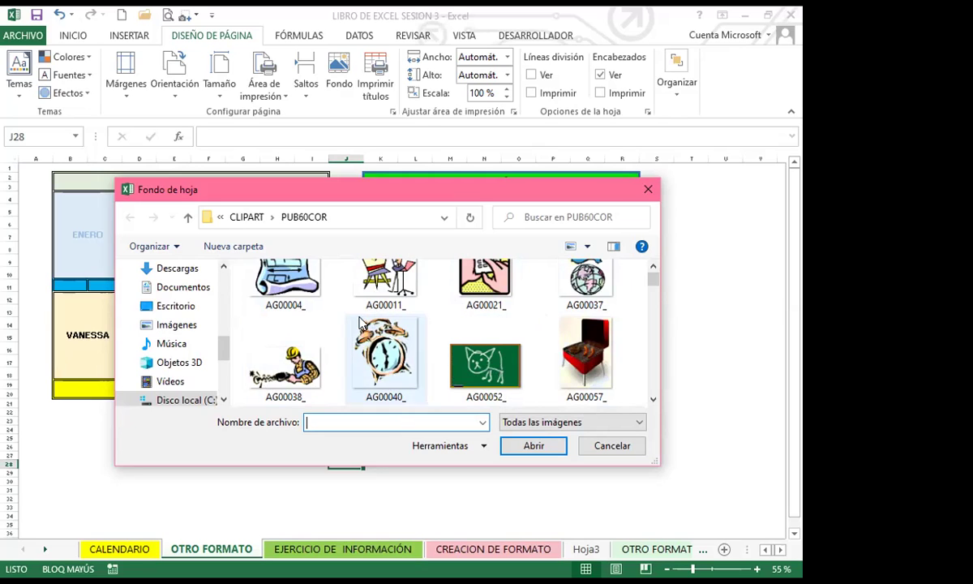
- Scroll the Fondo de hoja picture list to the skyline photo PH02053J and insert it as background
left_click_drag(653, 399, 655, 400)
left_click_drag(653, 280, 649, 395)
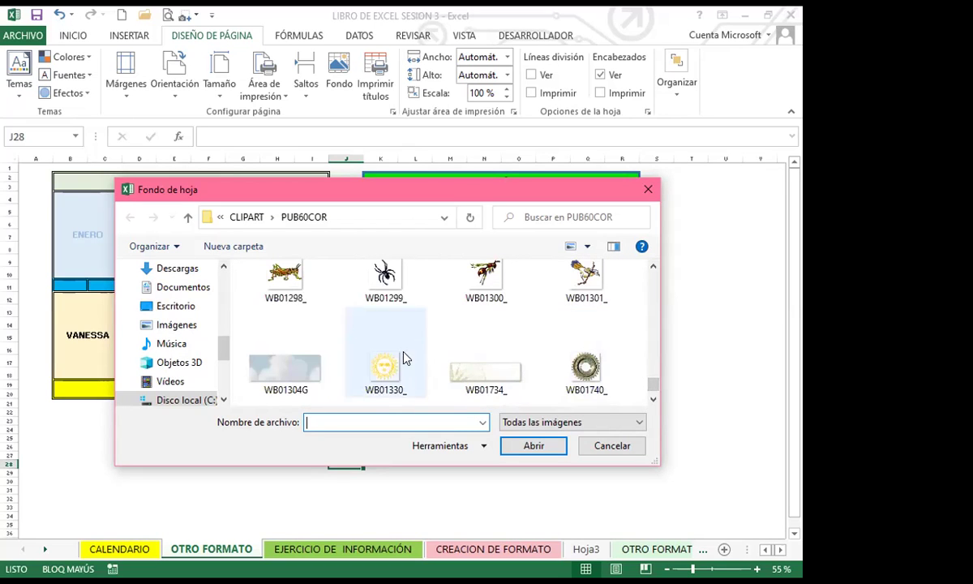
left_click(653, 269)
left_click(653, 268)
left_click(654, 268)
left_click(653, 268)
left_click(654, 269)
left_click(654, 269)
left_click(653, 268)
left_click(654, 268)
left_click(653, 268)
left_click(654, 268)
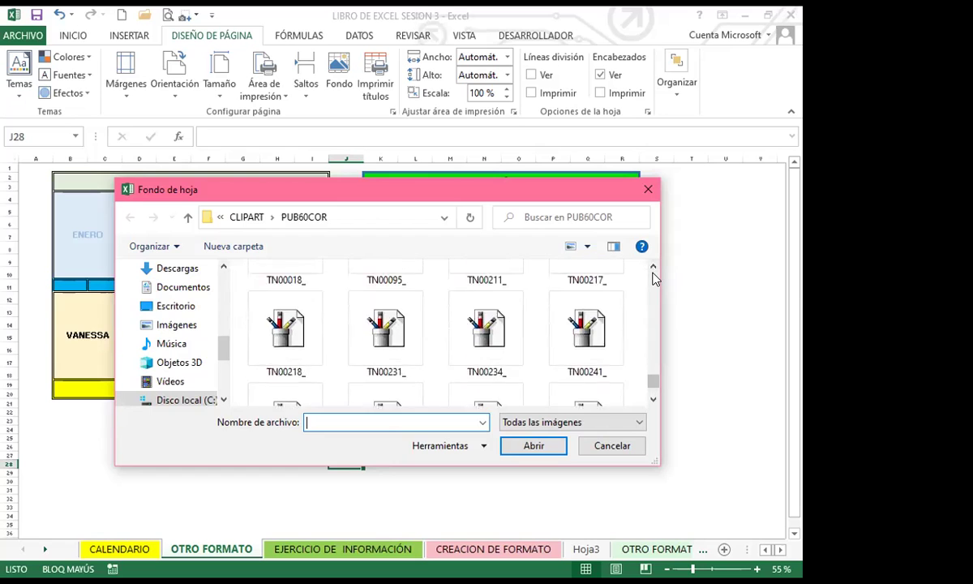
left_click(654, 269)
left_click(654, 269)
left_click(653, 270)
left_click(653, 270)
left_click(653, 271)
left_click(653, 272)
left_click(656, 280)
left_click(655, 280)
left_click(655, 280)
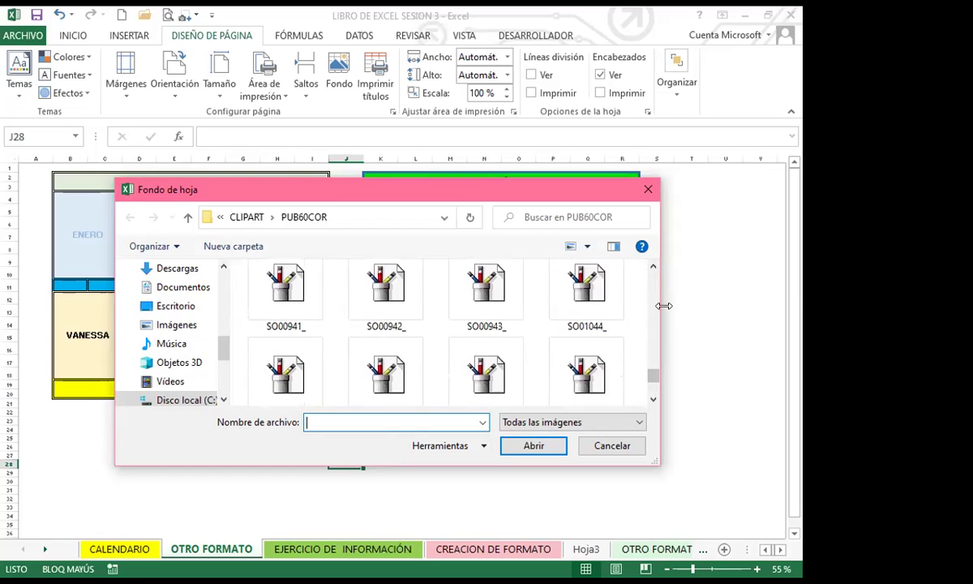
left_click_drag(658, 381, 656, 369)
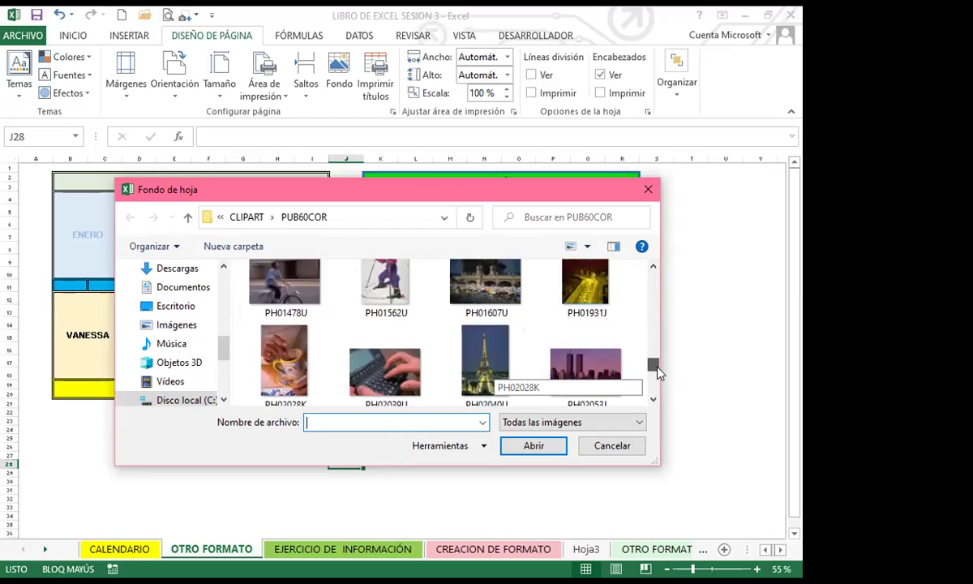
left_click(574, 377)
left_click(539, 448)
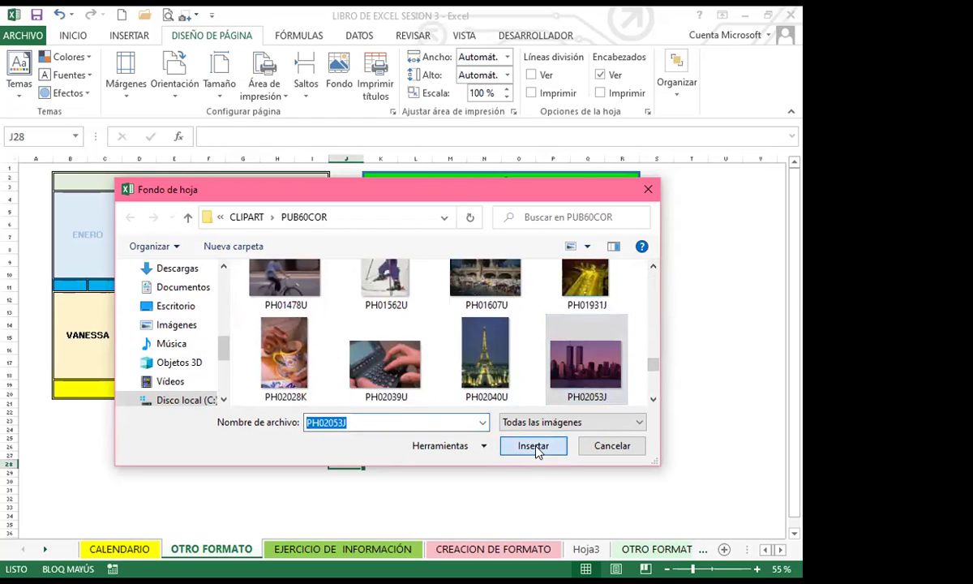
left_click(464, 473)
scroll(438, 458, "down", 5)
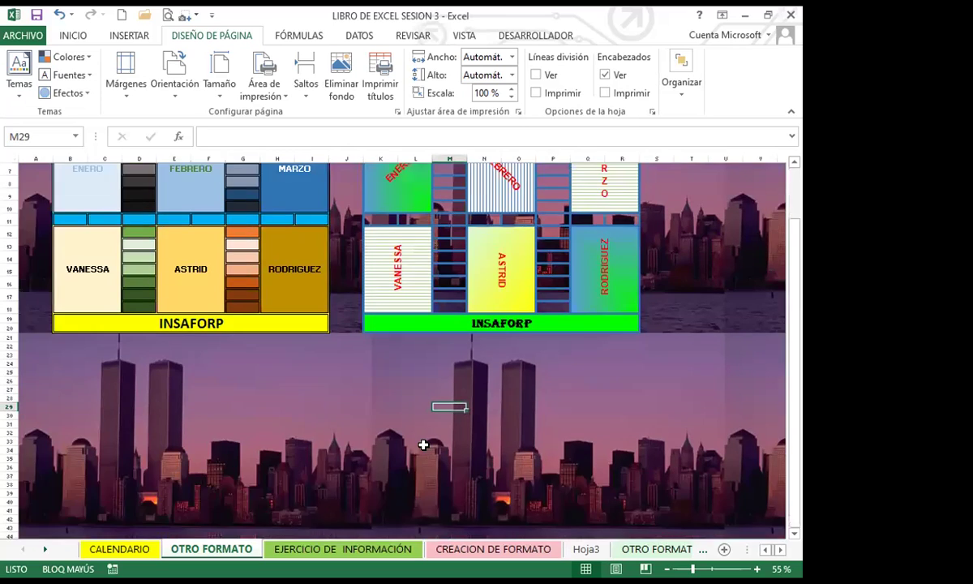
- Select cell L25 and bring up the print preview of OTRO FORMATO with Ctrl+P
scroll(604, 464, "down", 8)
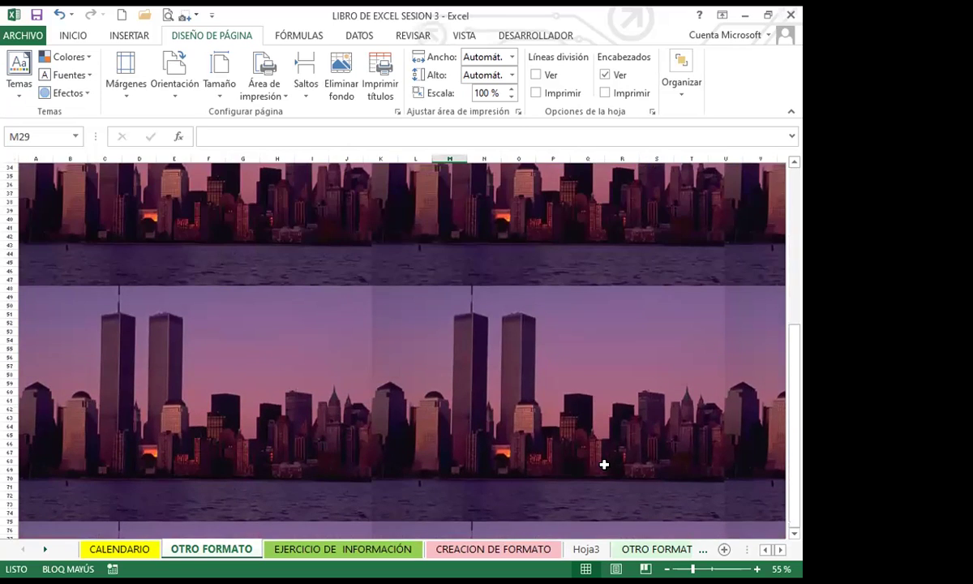
scroll(604, 464, "up", 13)
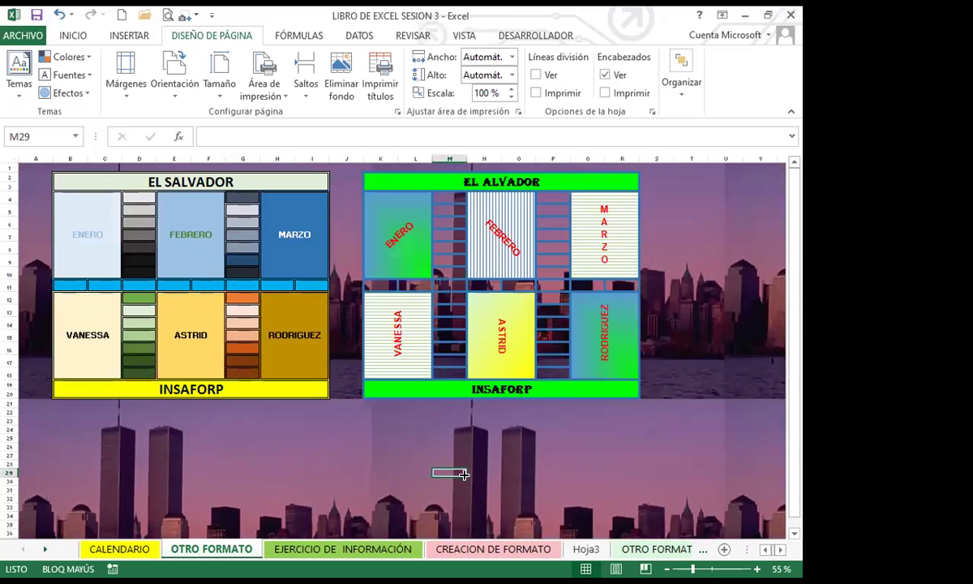
left_click(418, 437)
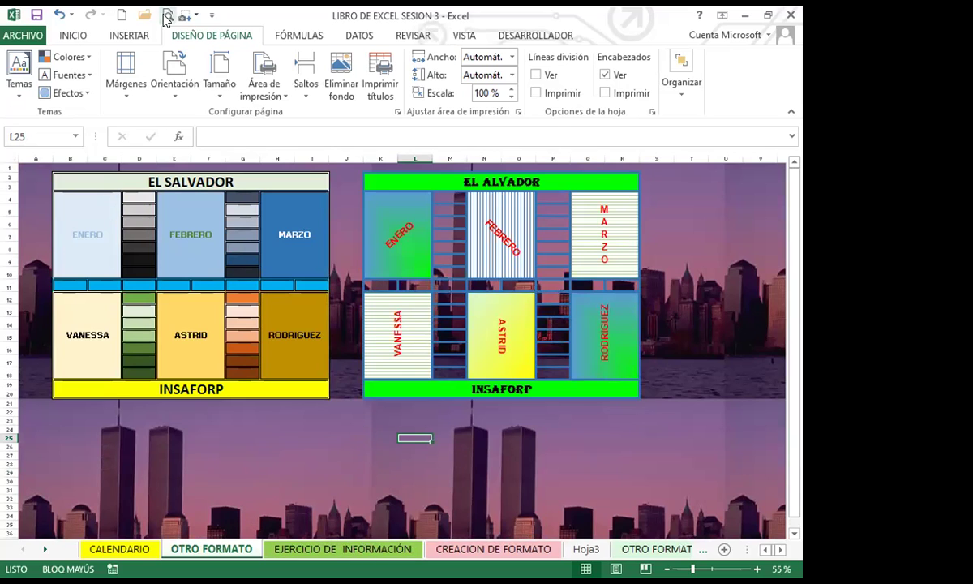
key("ctrl+p")
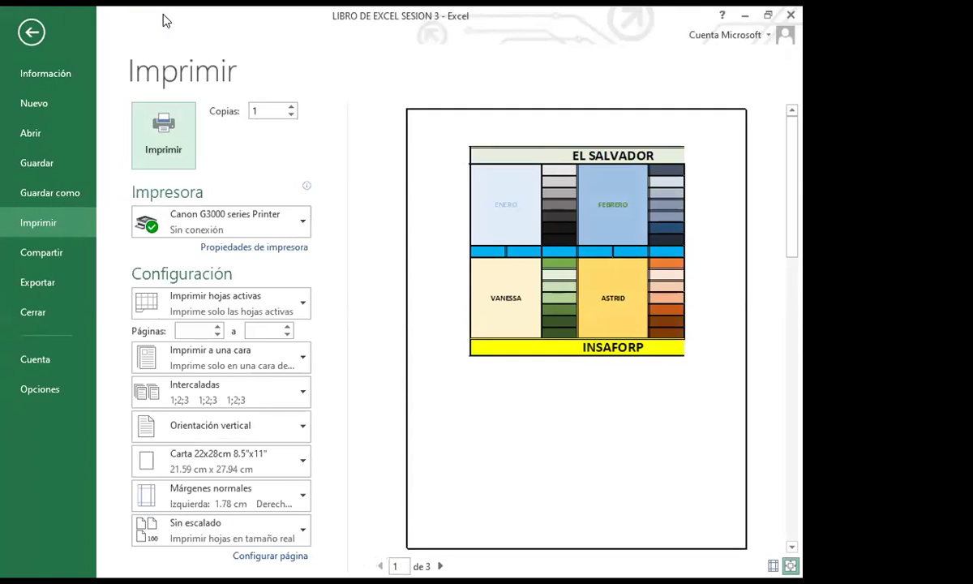
- Review the print preview, then go back to the OTRO FORMATO worksheet
left_click(521, 405)
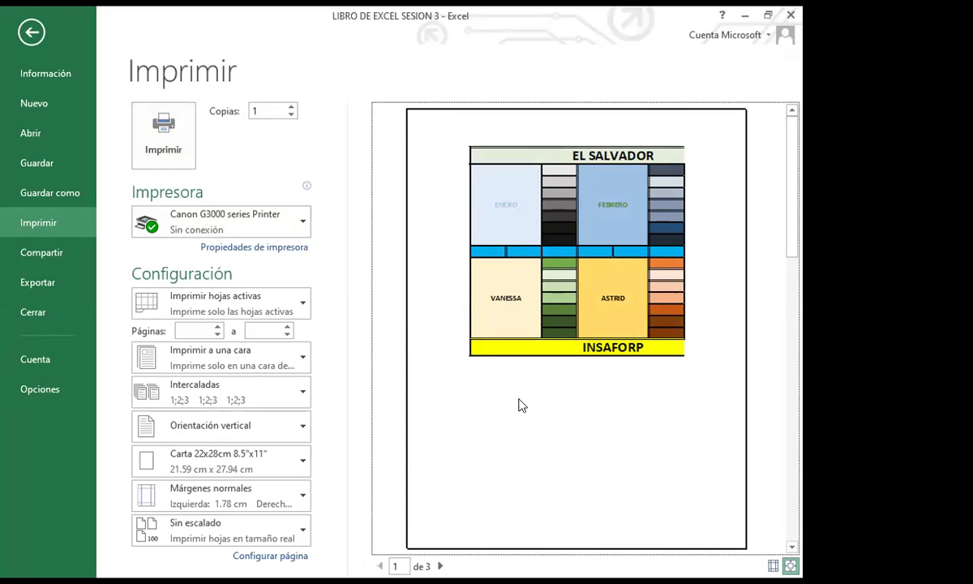
left_click(32, 33)
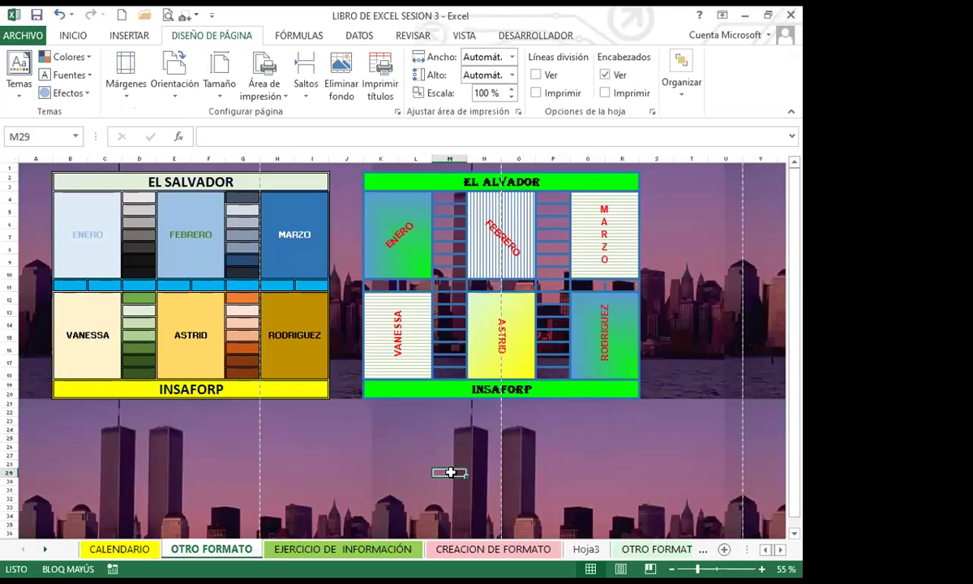
- Fill cell M4 with black and M5 with grey in the EL ALVADOR stripe column
scroll(270, 432, "down", 9)
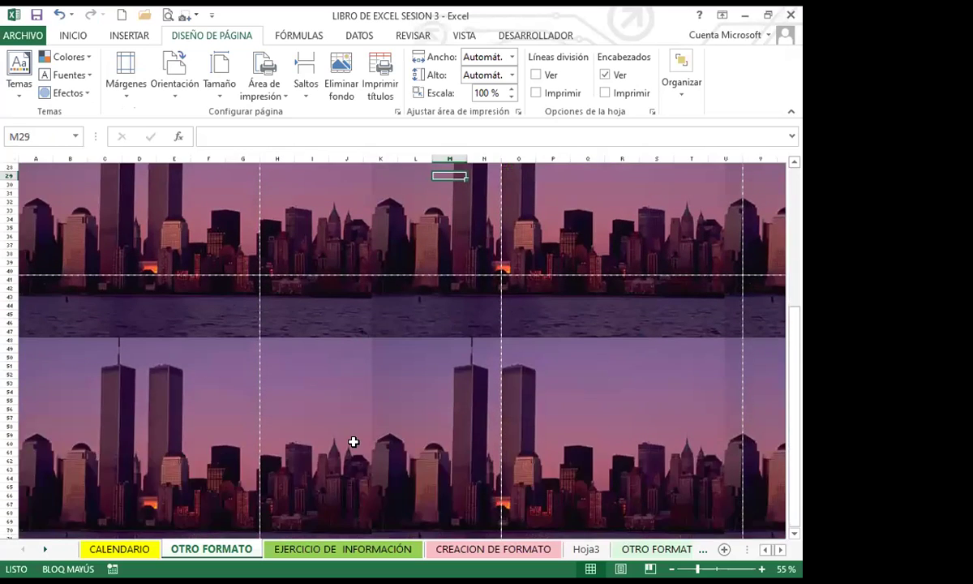
scroll(324, 422, "down", 2)
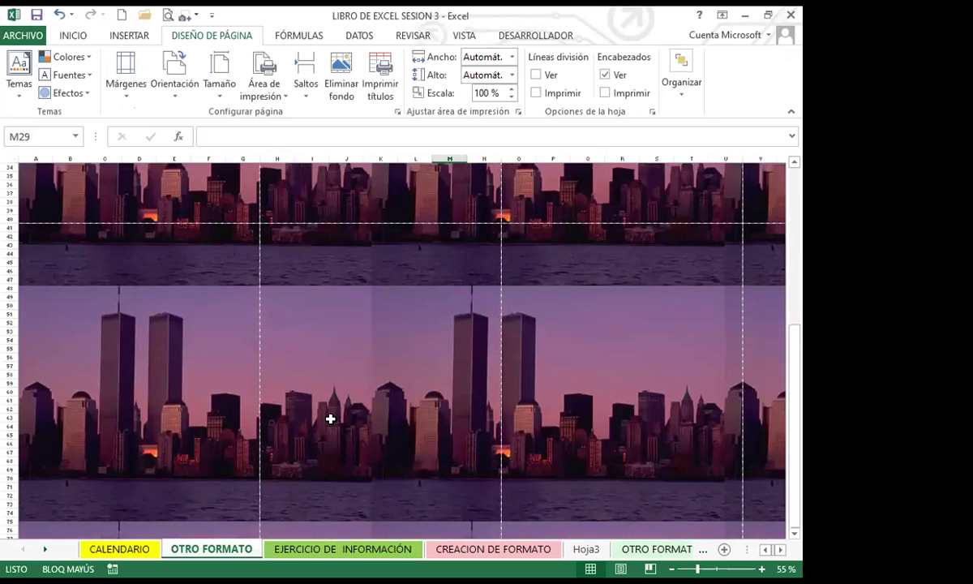
scroll(348, 422, "up", 11)
left_click(360, 447)
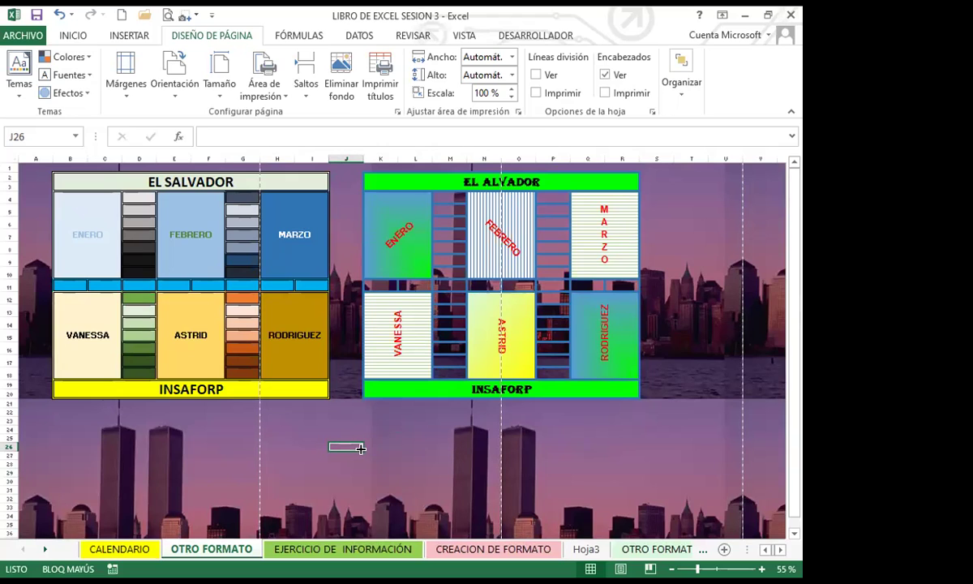
left_click(440, 195)
left_click(73, 36)
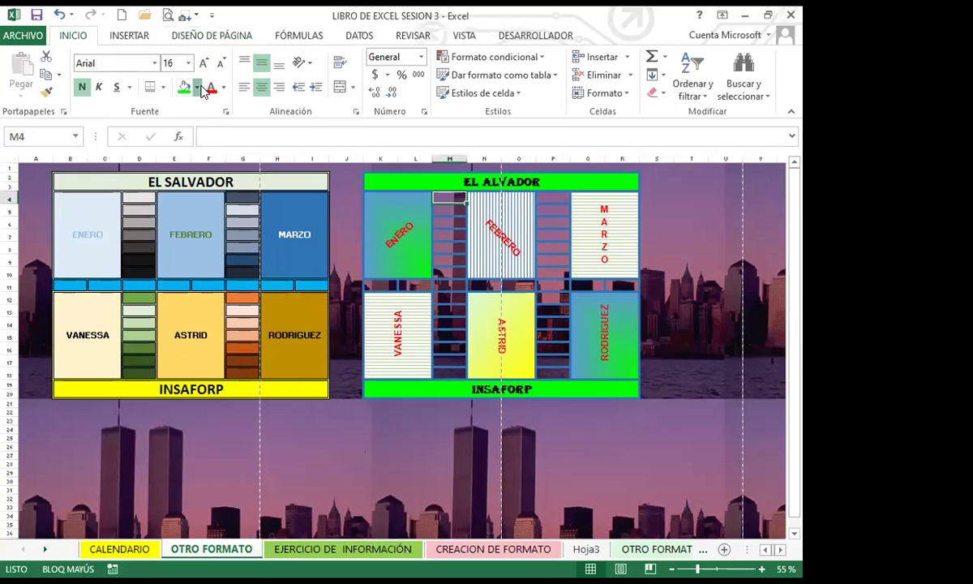
left_click(196, 87)
left_click(197, 124)
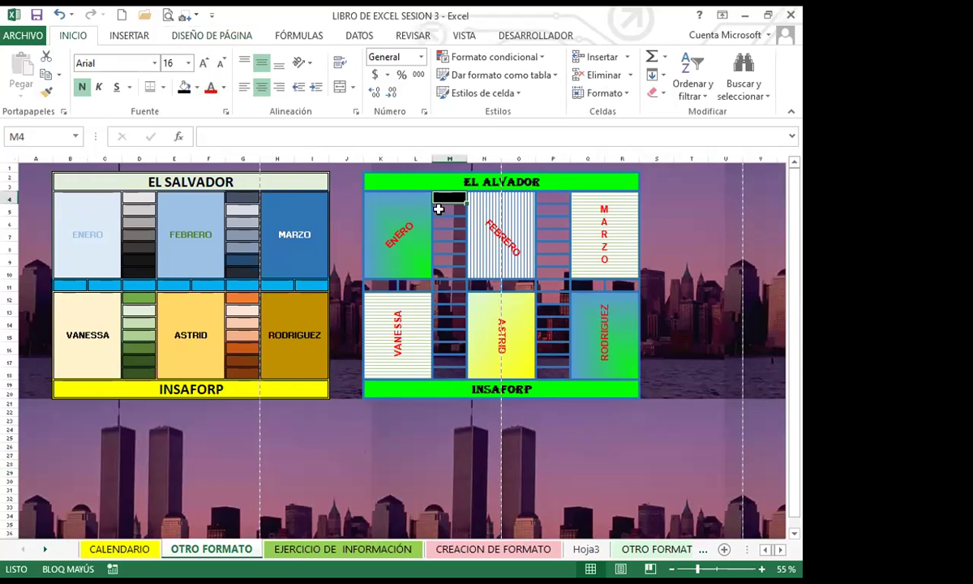
scroll(433, 208, "down", 1)
key("Return")
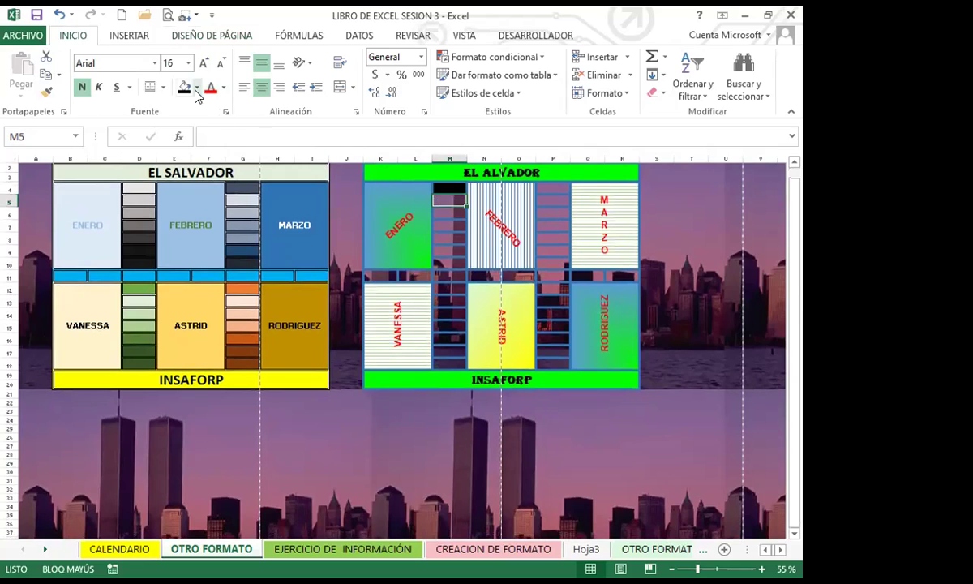
left_click(197, 87)
left_click(197, 140)
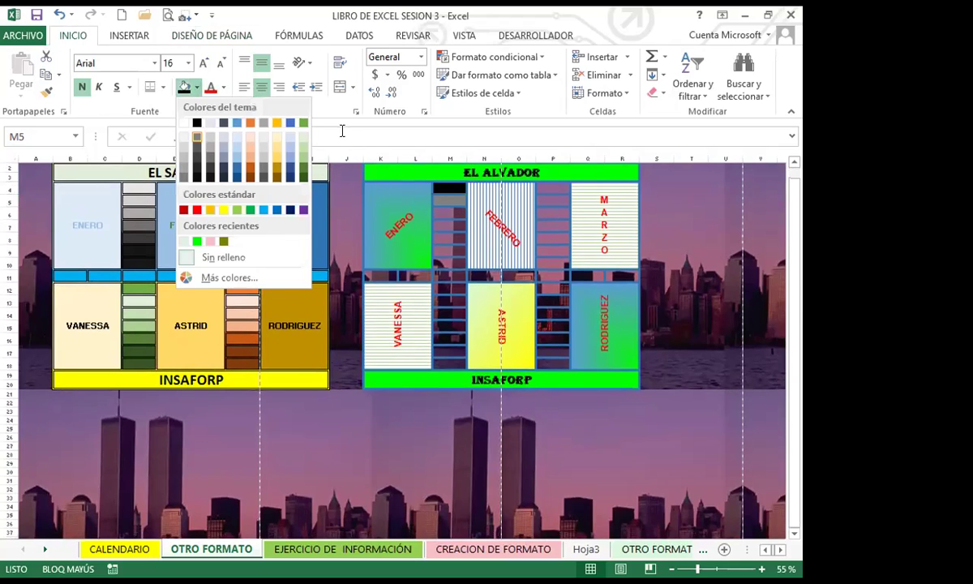
- Fill cells M6 and M7 with grey shades and M8 with a dark shade
left_click(446, 212)
left_click(196, 88)
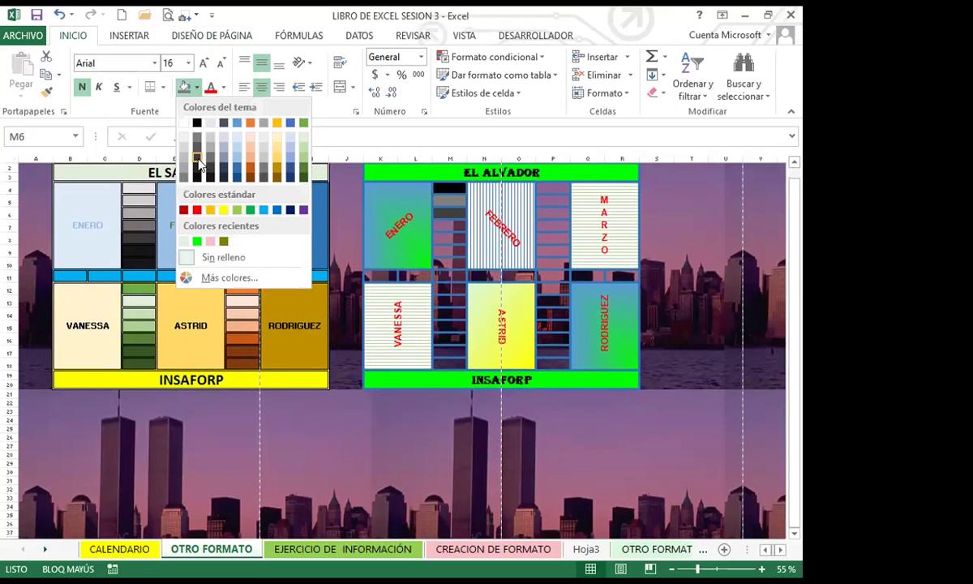
left_click(209, 151)
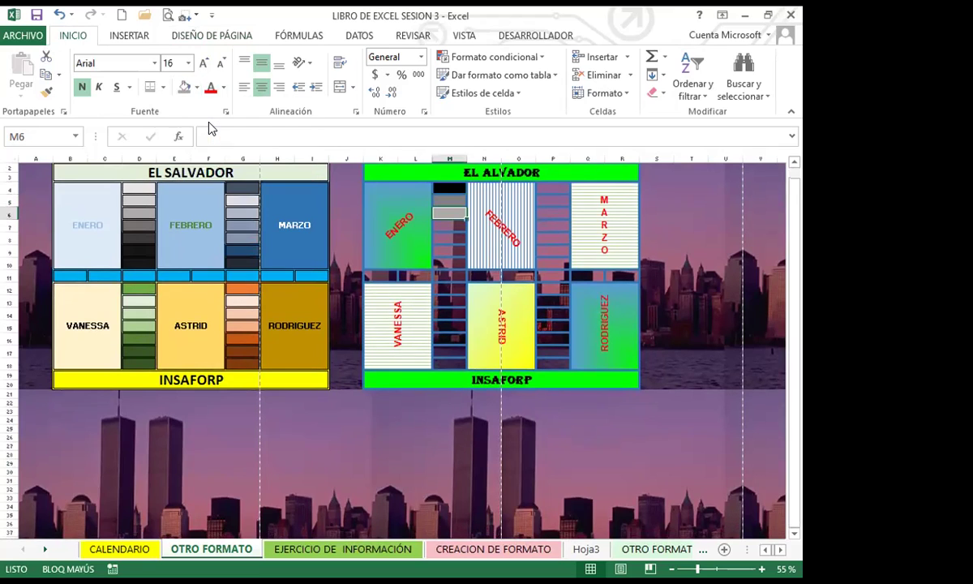
key("Return")
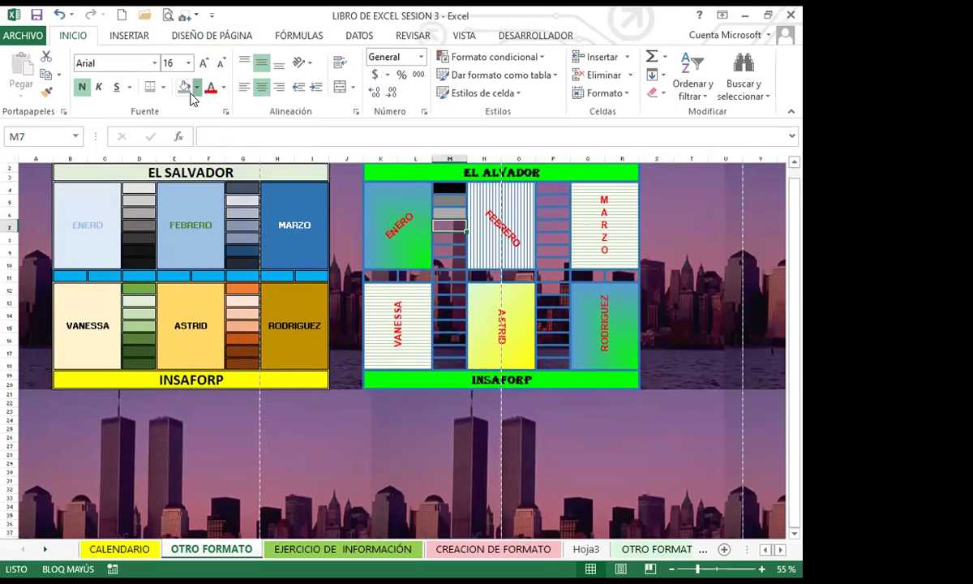
left_click(197, 88)
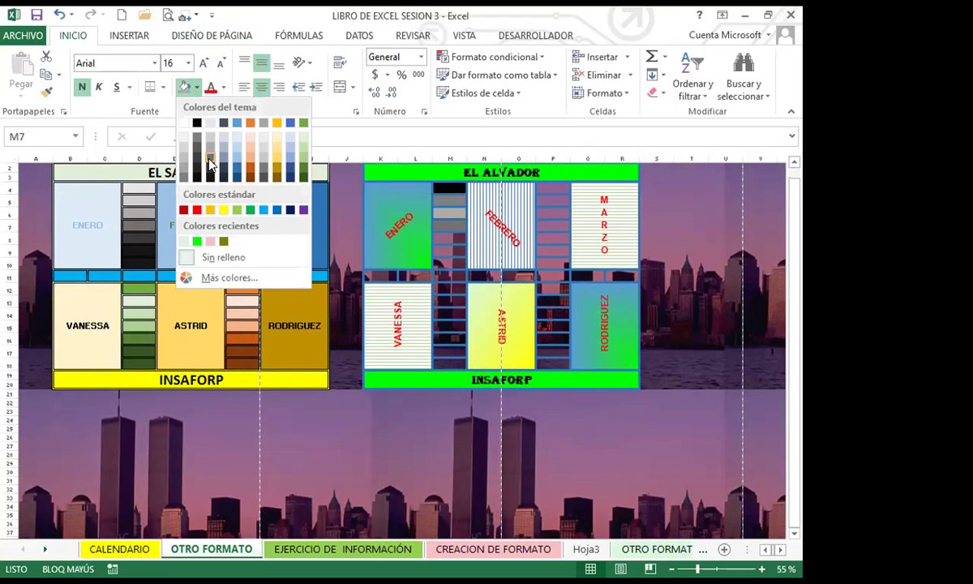
left_click(209, 162)
left_click(197, 87)
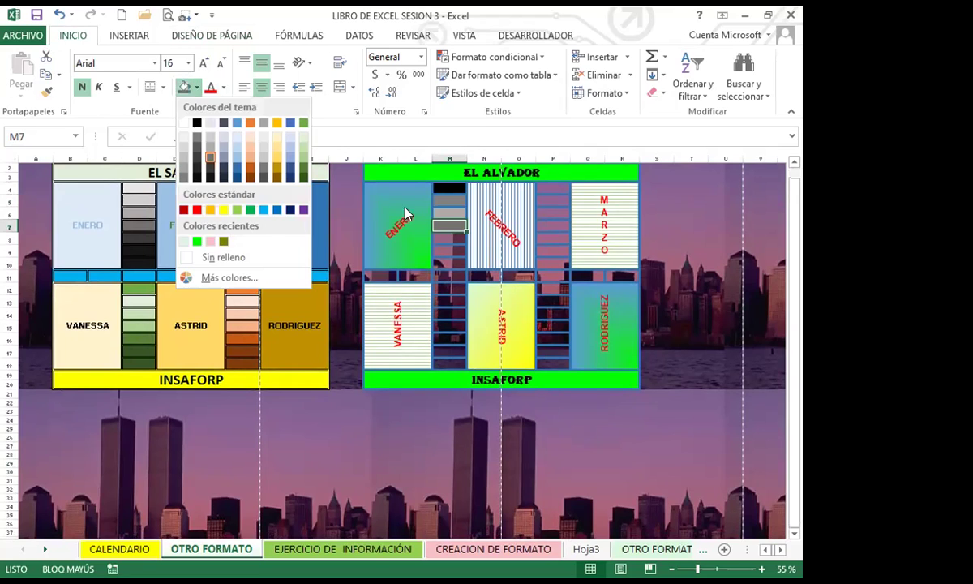
key("Escape")
key("Return")
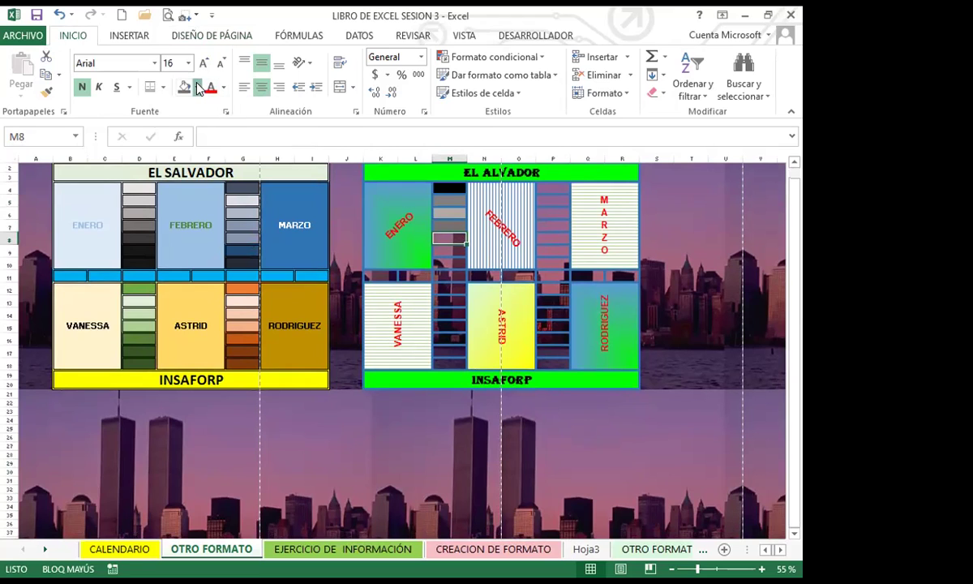
left_click(196, 88)
left_click(198, 159)
- Fill M9 and M10 with a dark colour, then select the EL ALVADOR block K2:R18
key("Return")
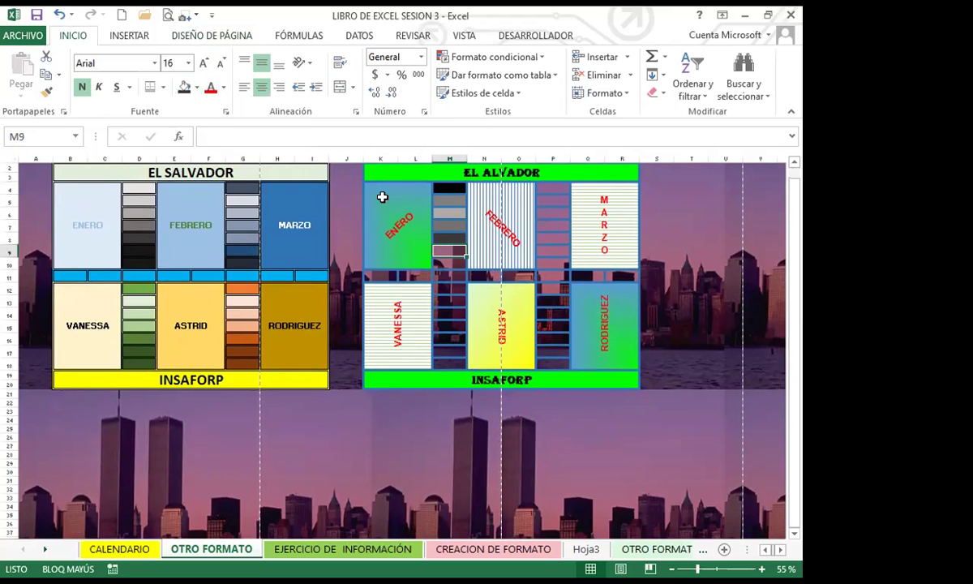
left_click(196, 87)
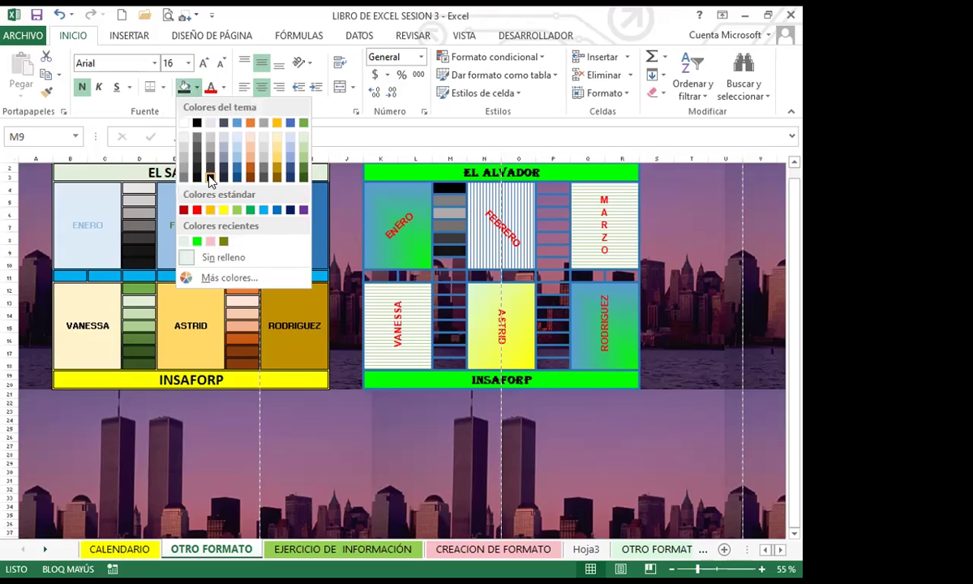
left_click(210, 178)
key("Return")
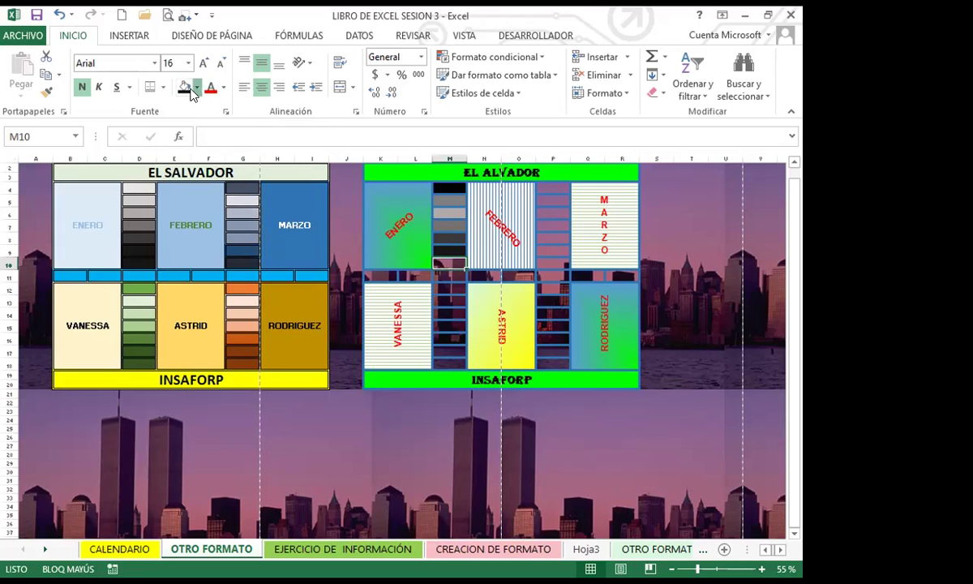
left_click(196, 87)
left_click(208, 179)
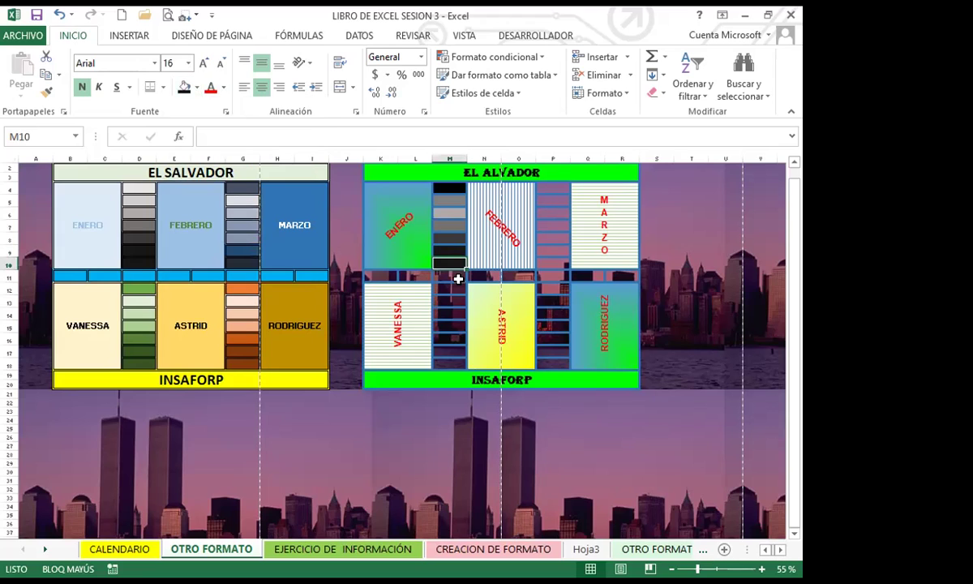
left_click(454, 284)
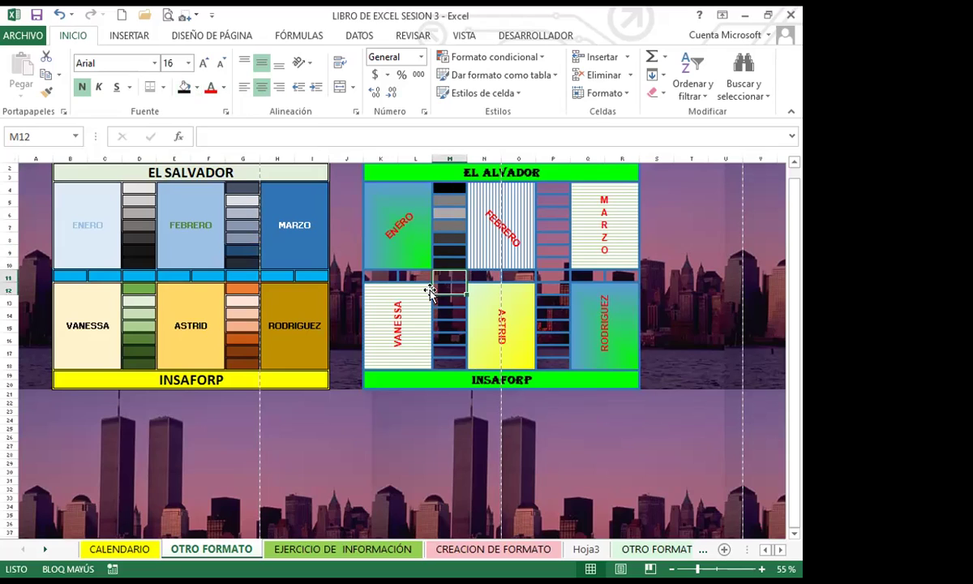
left_click(438, 318)
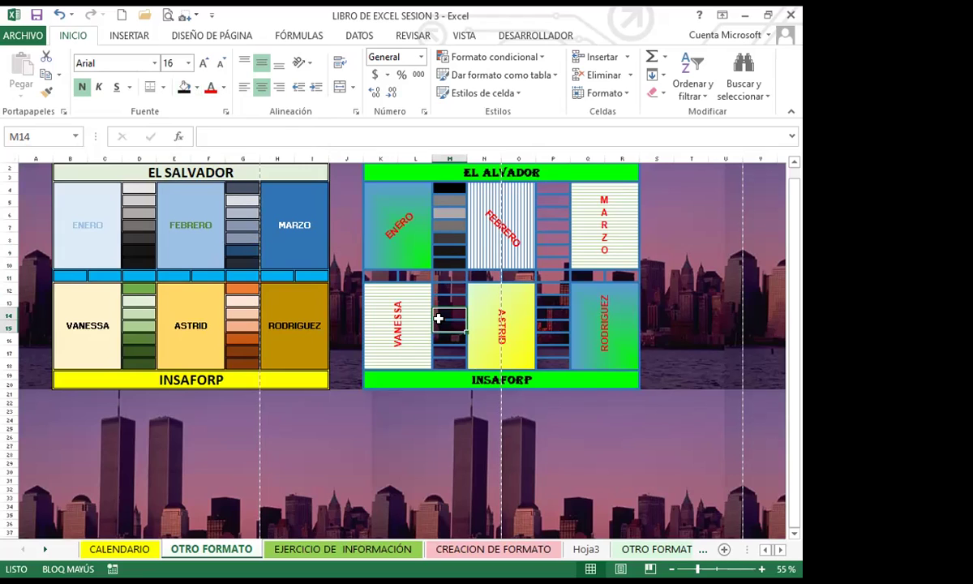
left_click_drag(387, 169, 593, 375)
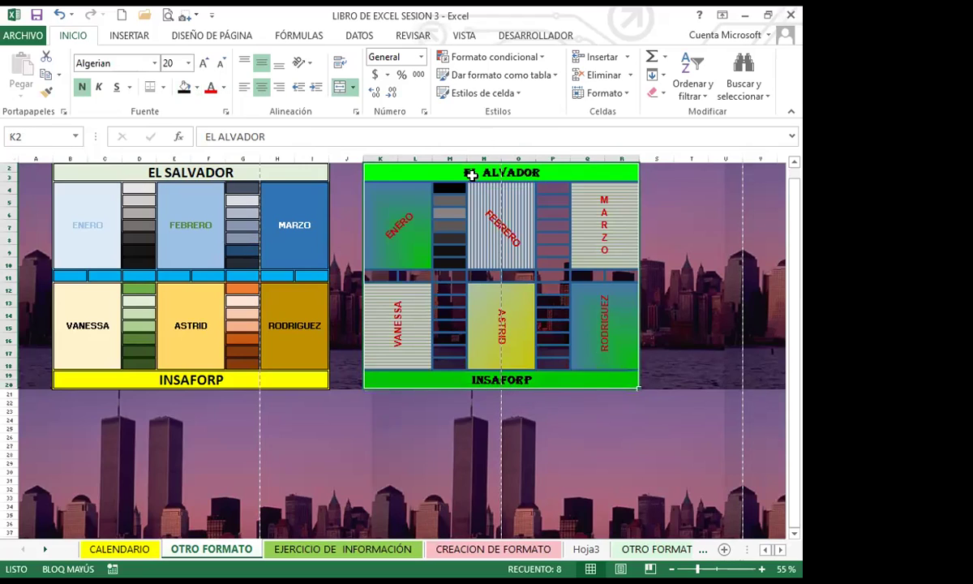
left_click(661, 94)
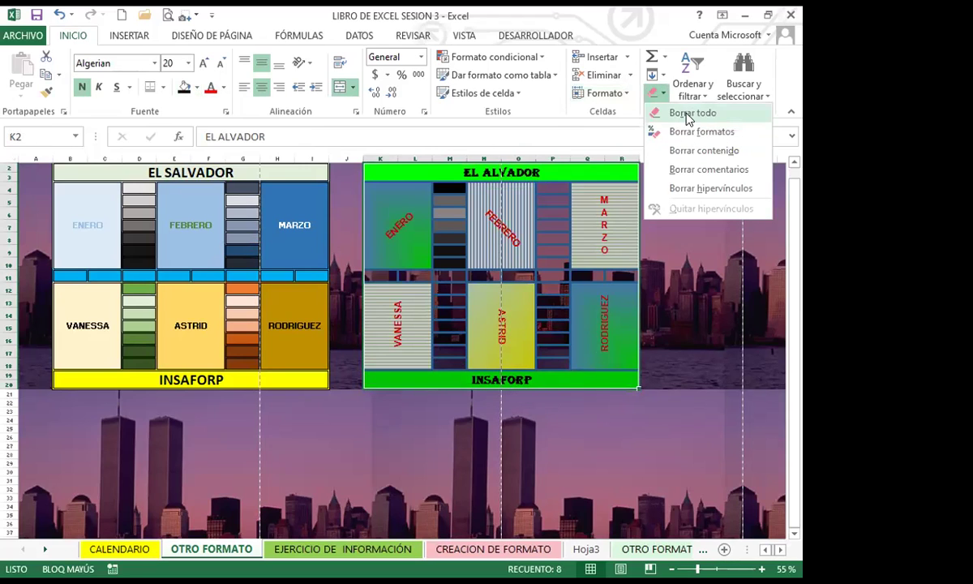
left_click(677, 112)
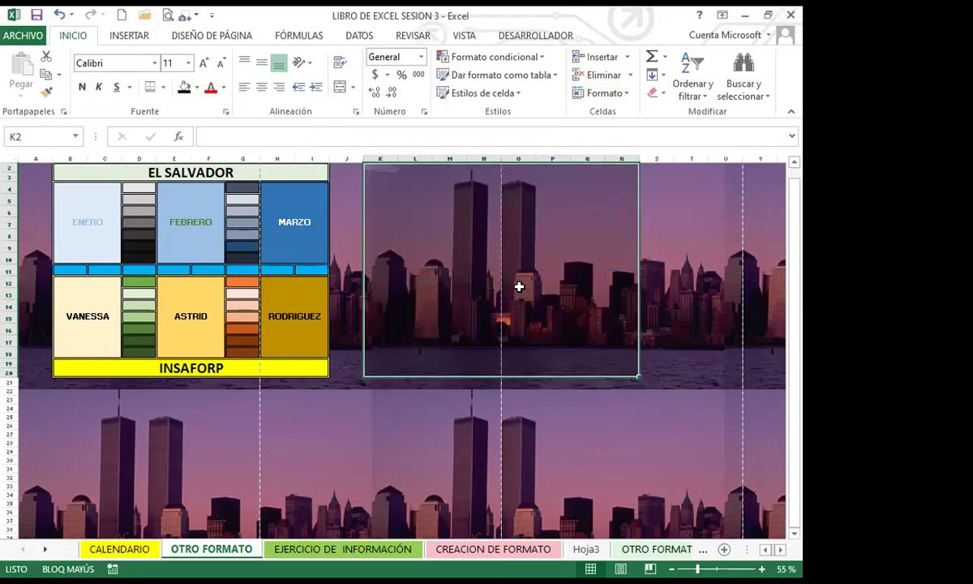
left_click(183, 88)
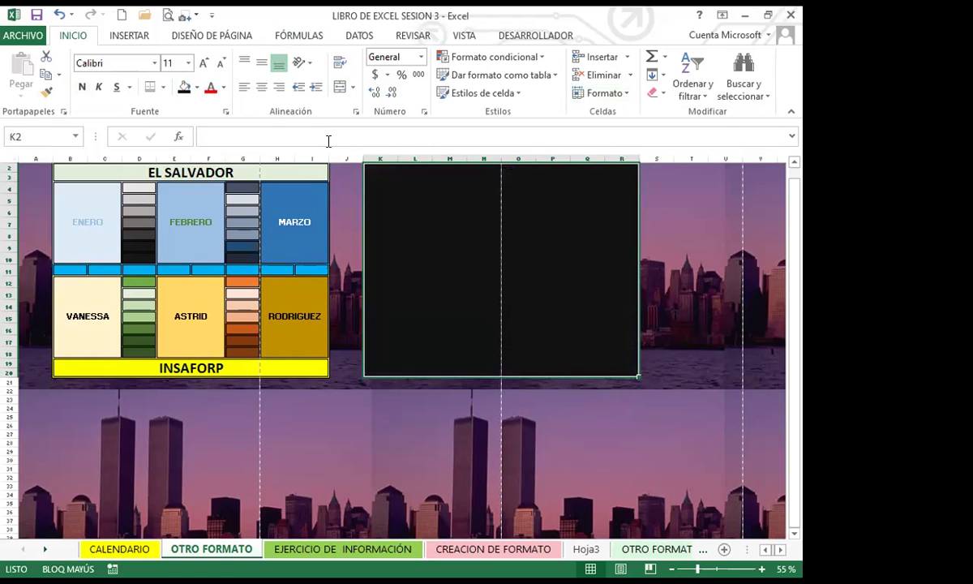
key("ctrl+c")
key("ctrl+z")
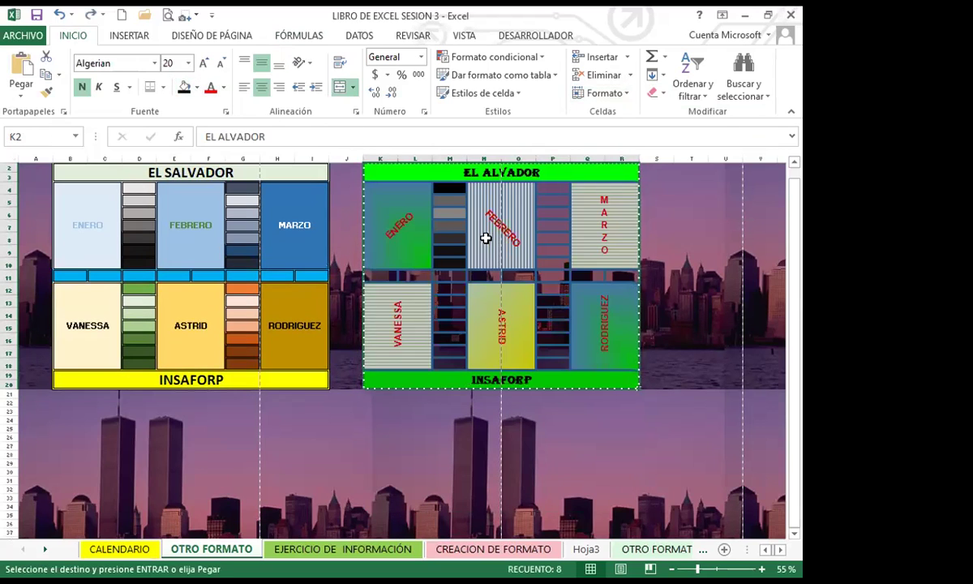
left_click(657, 92)
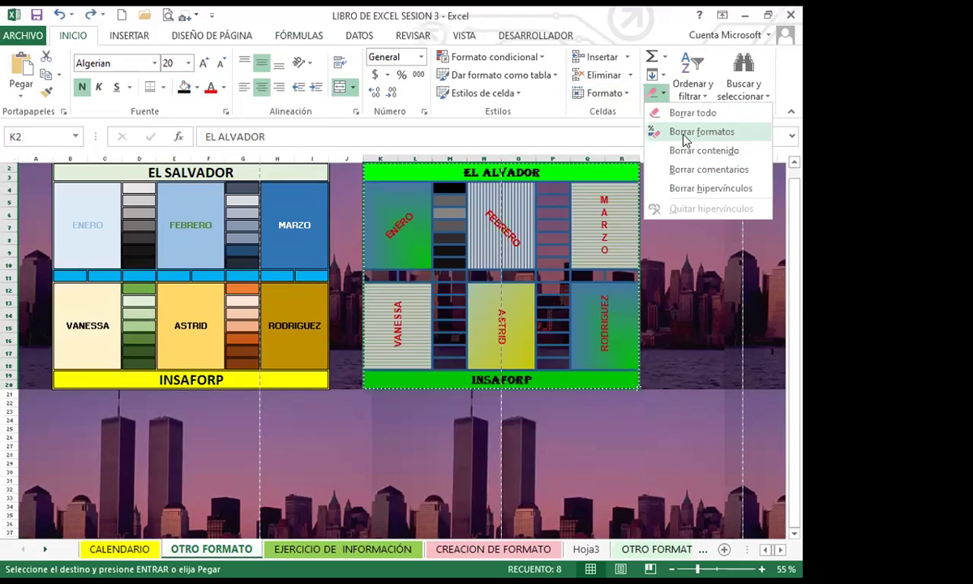
left_click(684, 138)
left_click(374, 167)
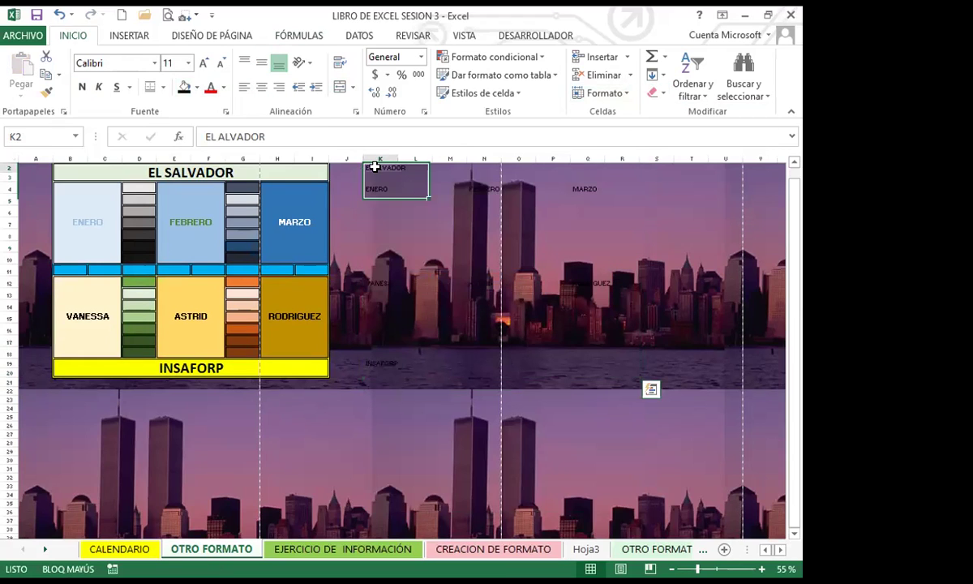
left_click(374, 167)
left_click_drag(380, 163, 482, 194)
key("Escape")
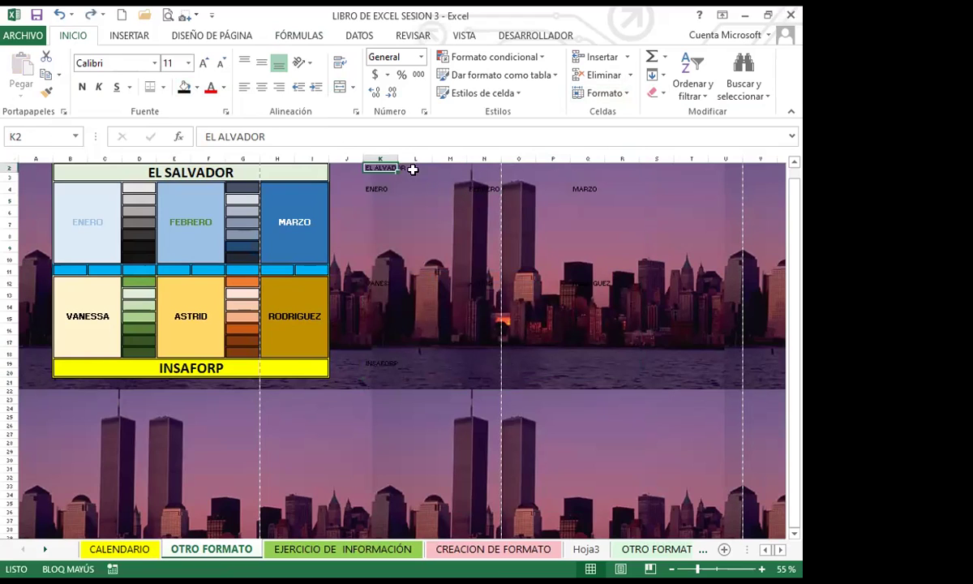
left_click_drag(375, 166, 638, 384)
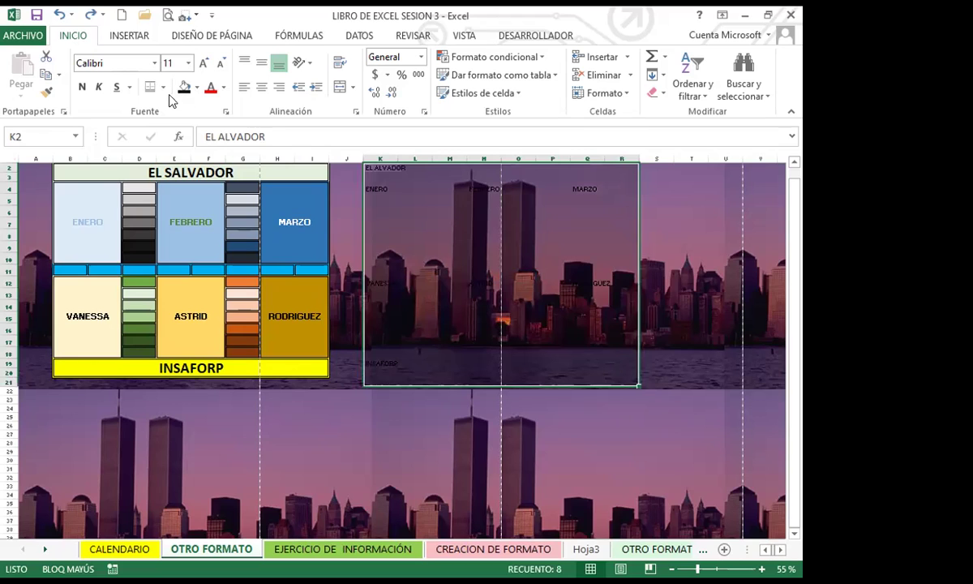
left_click(164, 87)
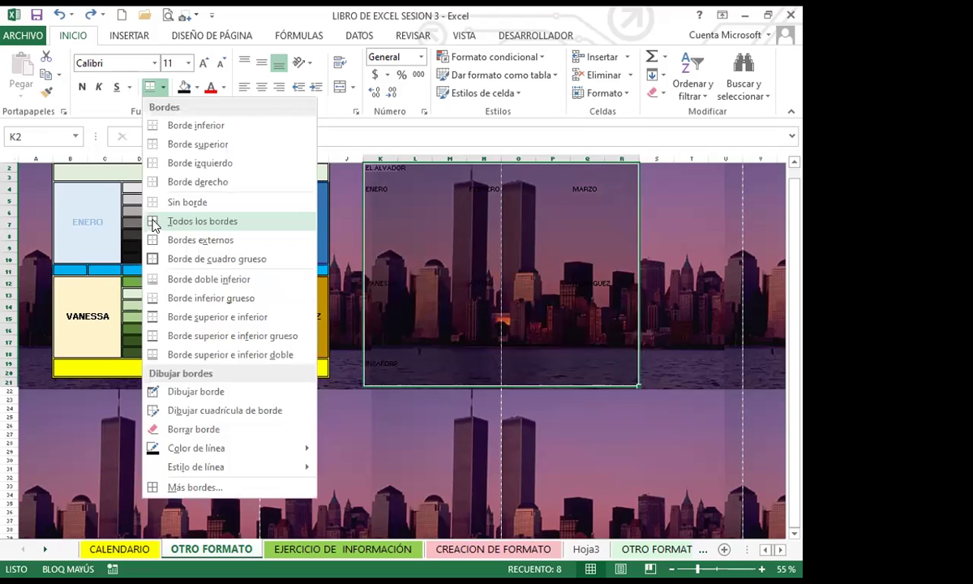
left_click(154, 226)
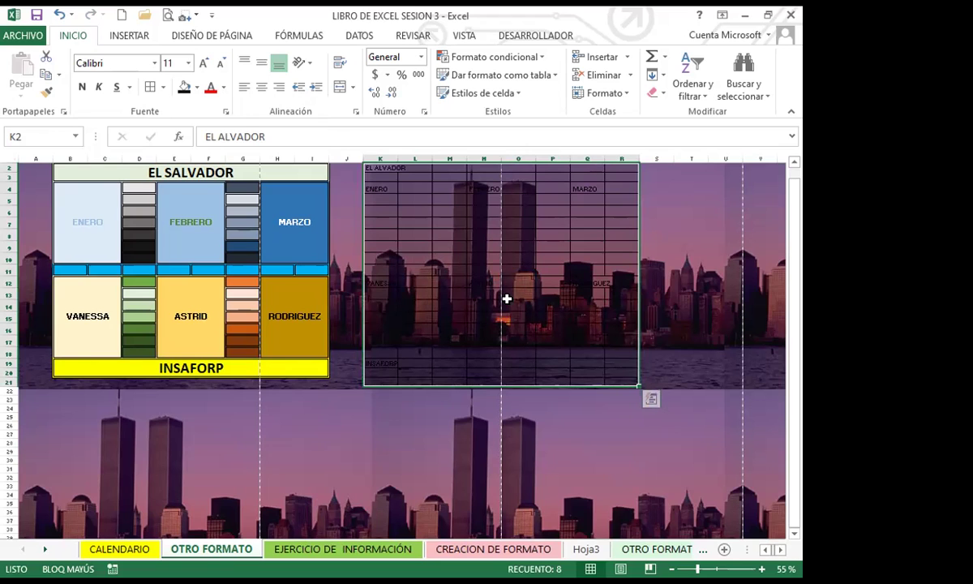
key("ctrl+z")
key("ctrl+c")
key("shift+Page_Down")
key("ctrl+z")
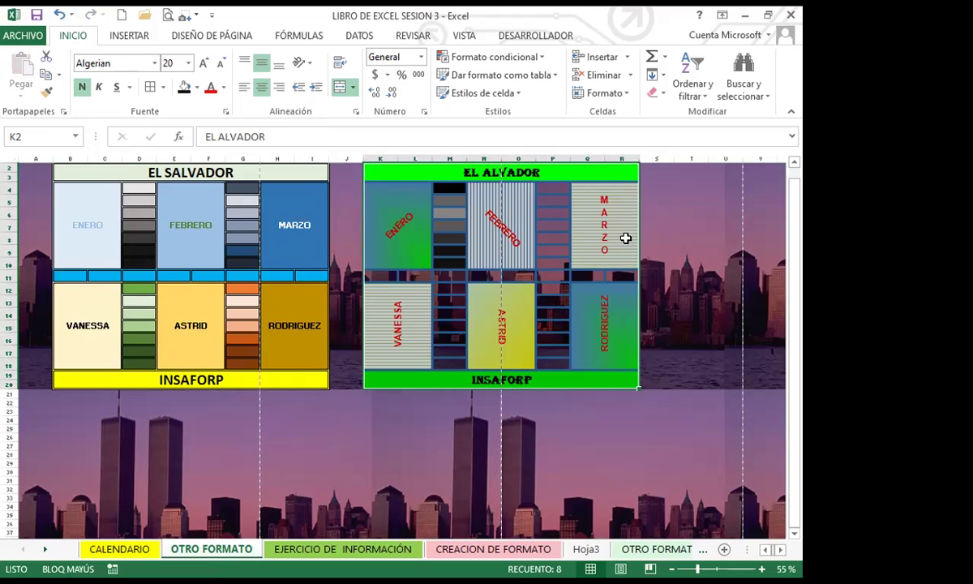
- Clear the formatting from the MARZO cell Q4 using Borrar formatos
left_click(587, 223)
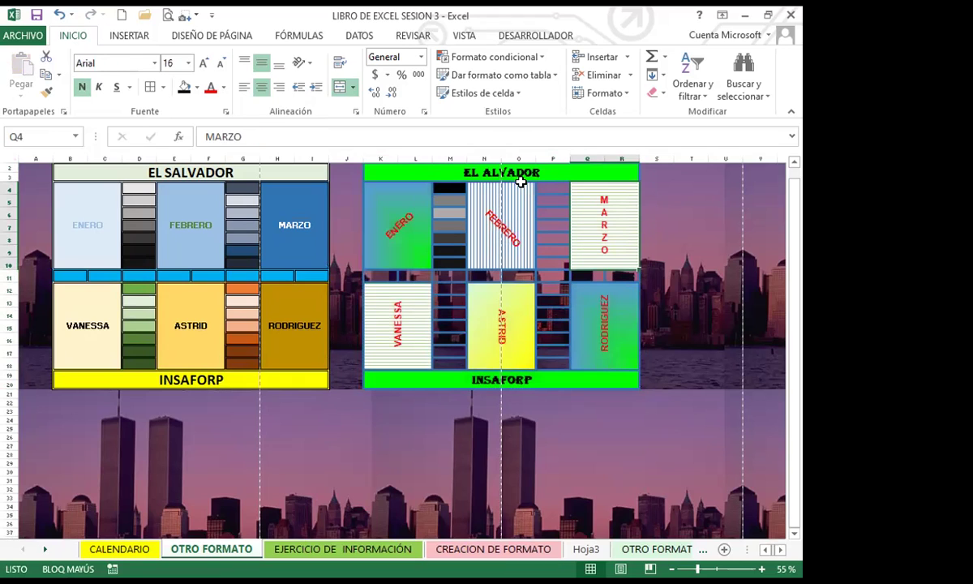
left_click(657, 93)
left_click(699, 133)
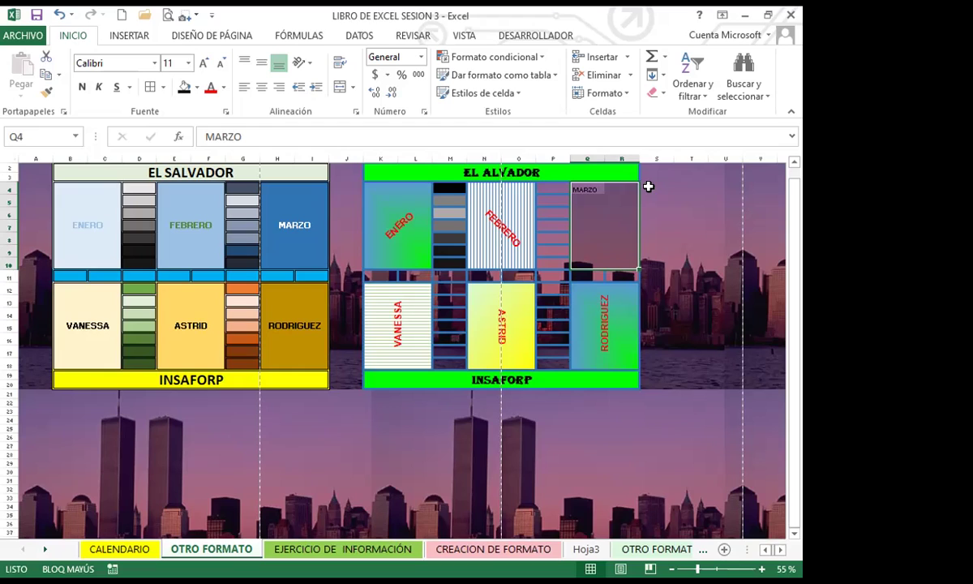
left_click(430, 380)
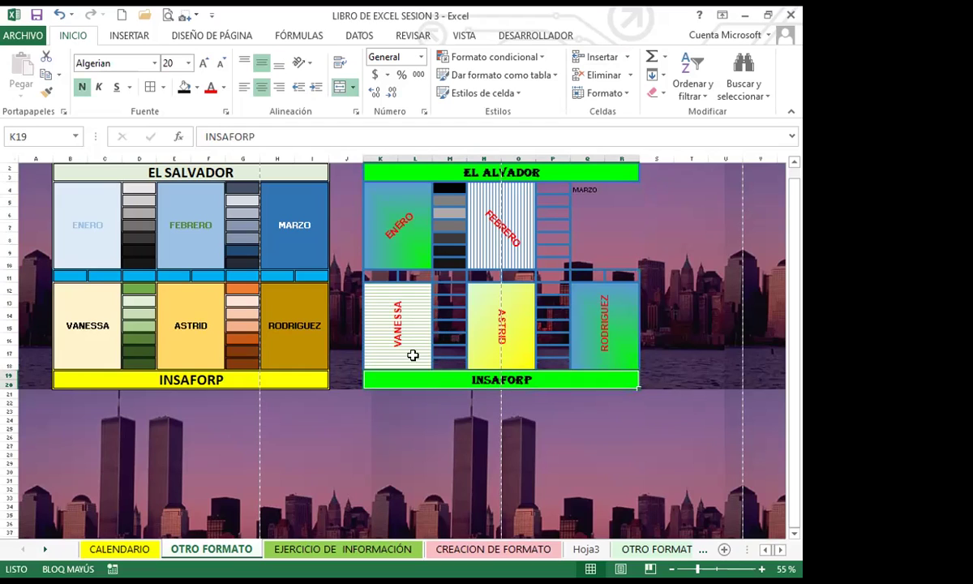
left_click(159, 305)
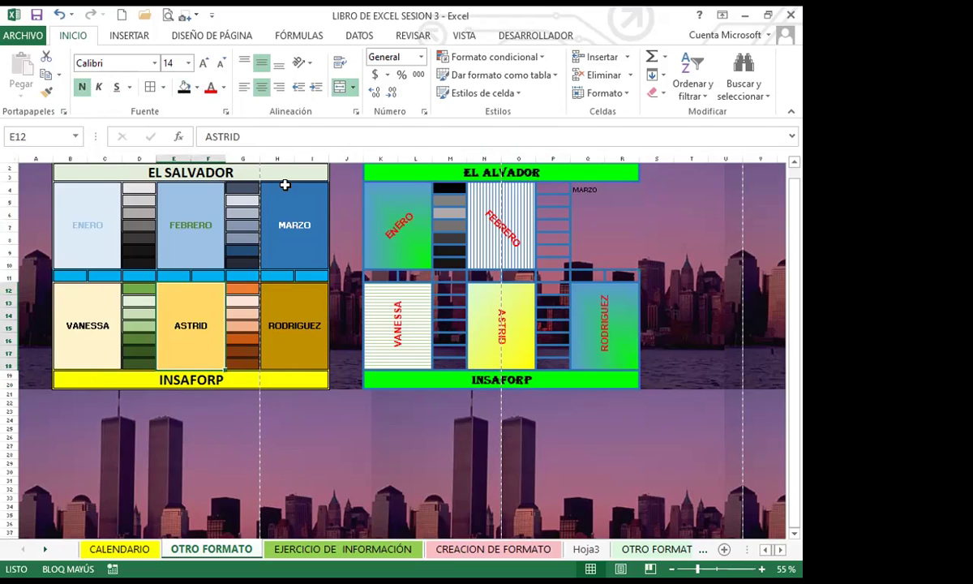
- Undo to restore MARZO's styling, then delete all labels from the K2:R18 block
left_click(656, 429)
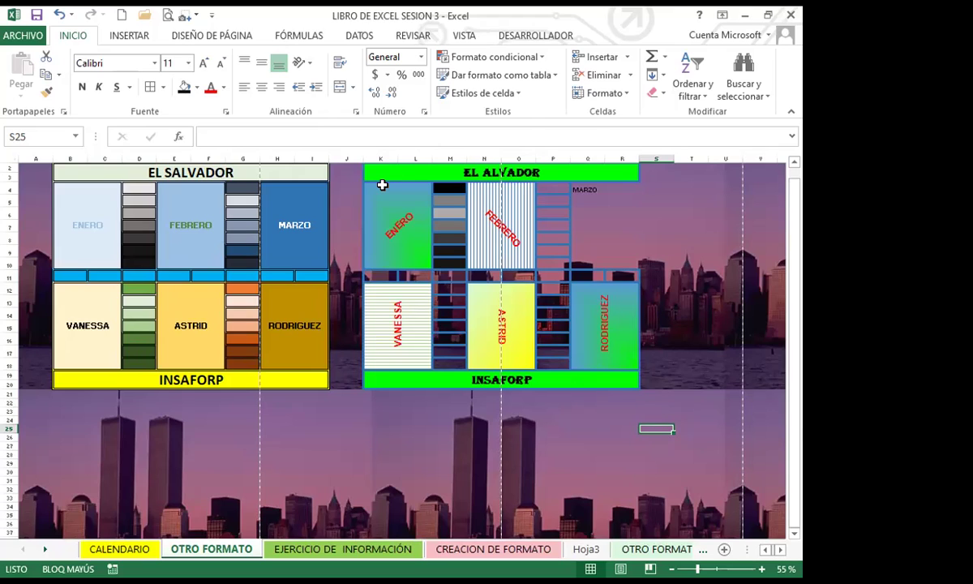
key("ctrl+z")
left_click(486, 444)
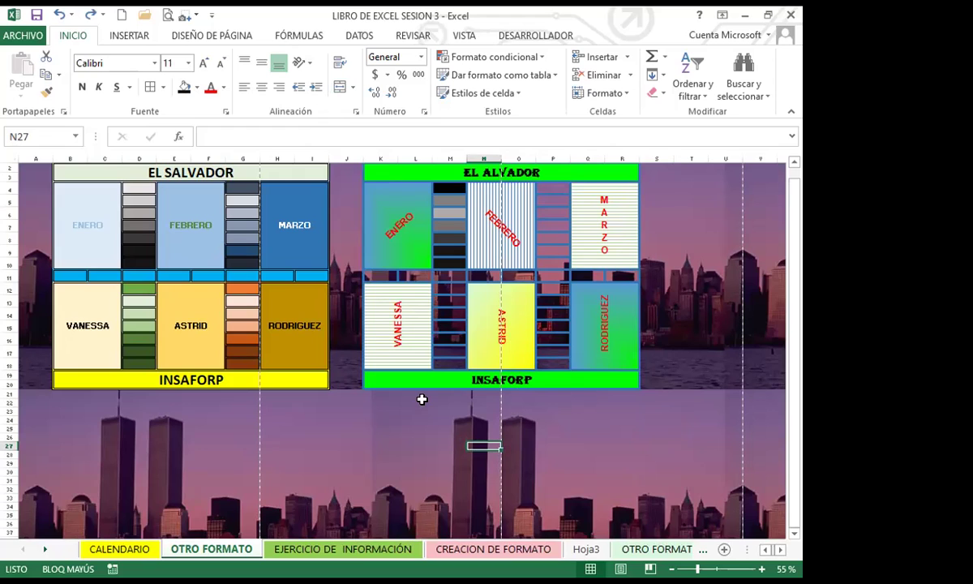
left_click_drag(421, 169, 552, 378)
key("Delete")
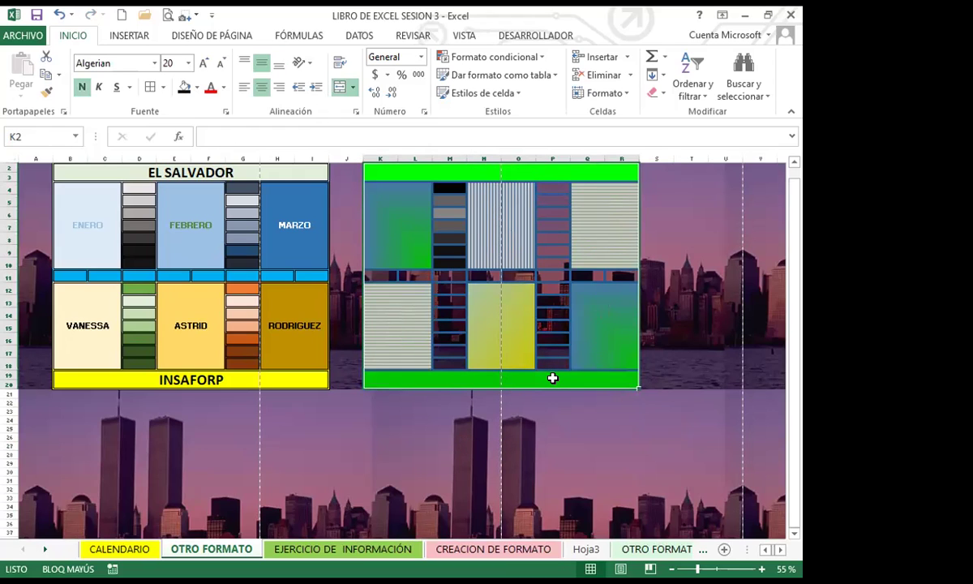
- Undo the label deletion, add new sheet Hoja4, and return to OTRO FORMATO
key("ctrl+z")
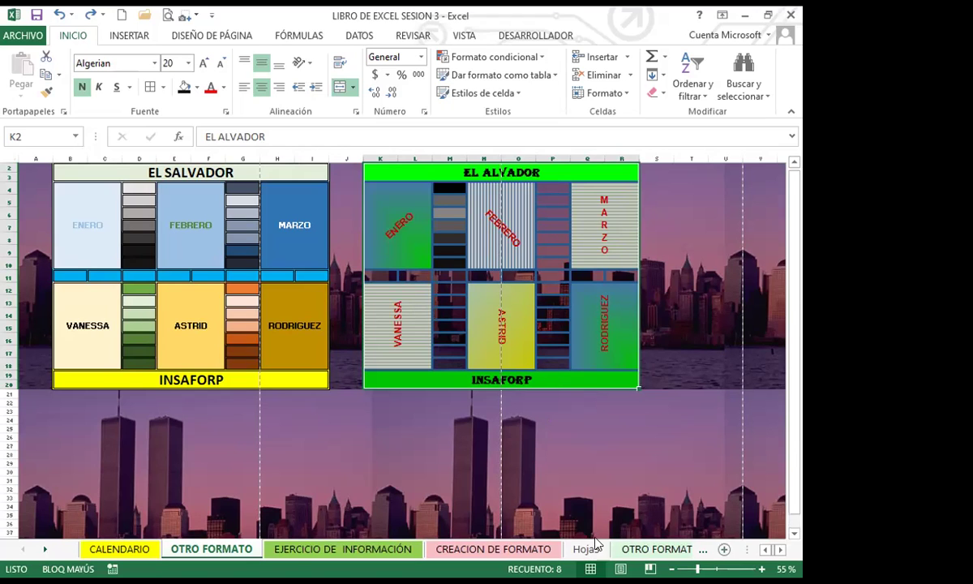
left_click(724, 550)
left_click(212, 549)
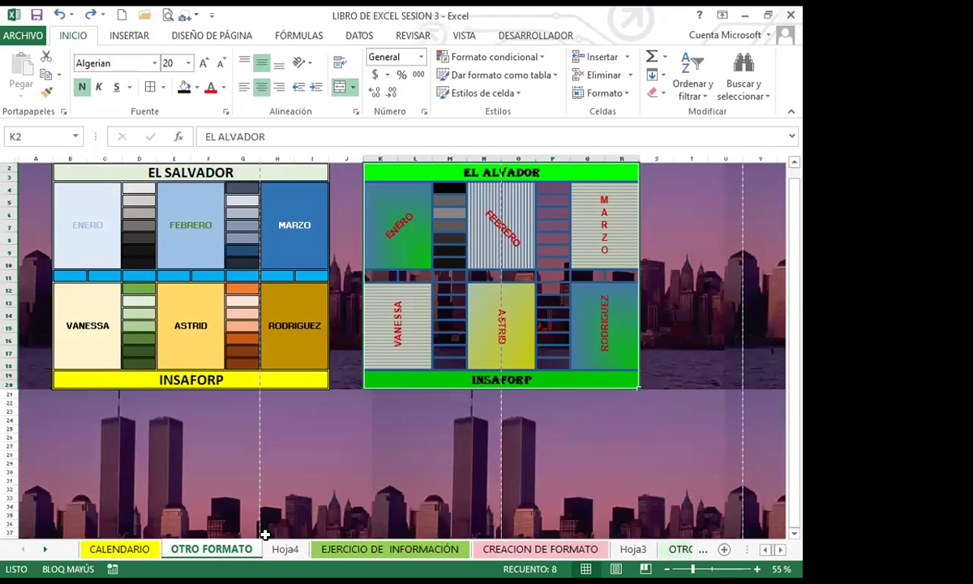
- View the blank Hoja4, then select the EL SALVADOR block B2:I20 on OTRO FORMATO
left_click(285, 549)
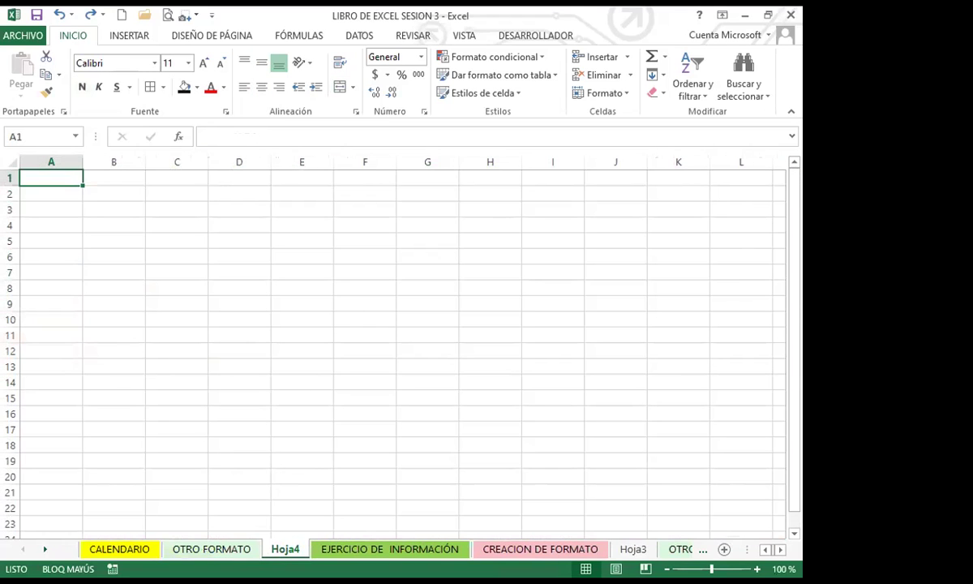
left_click(210, 549)
left_click_drag(95, 164, 293, 371)
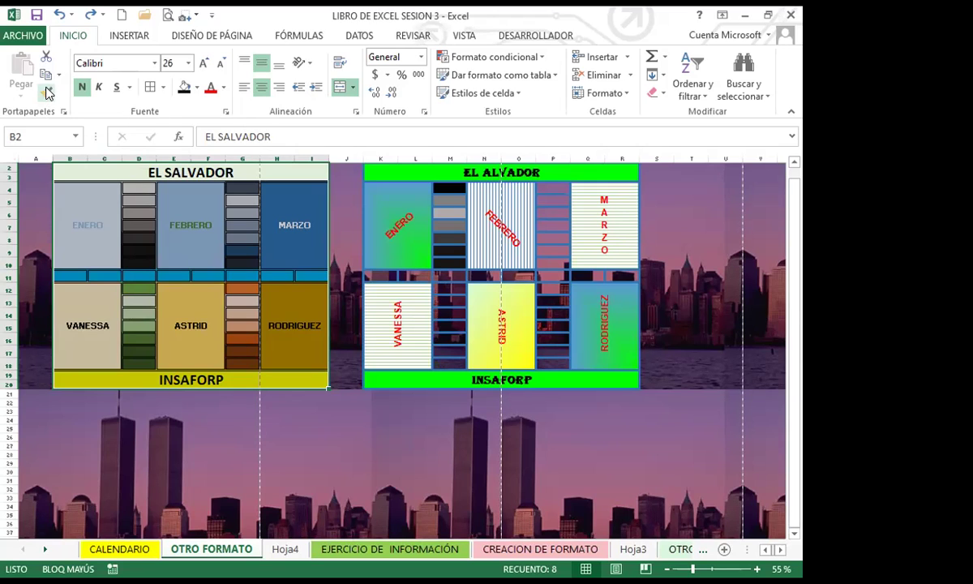
- Pick up the B2:I20 table formatting with Copiar formato and switch to the empty Hoja4 sheet
left_click(46, 96)
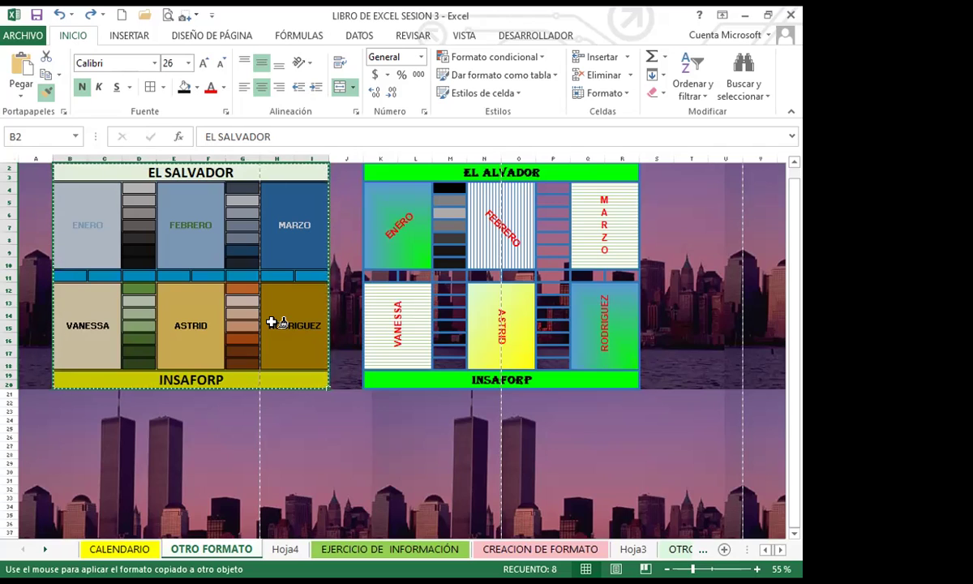
key("Escape")
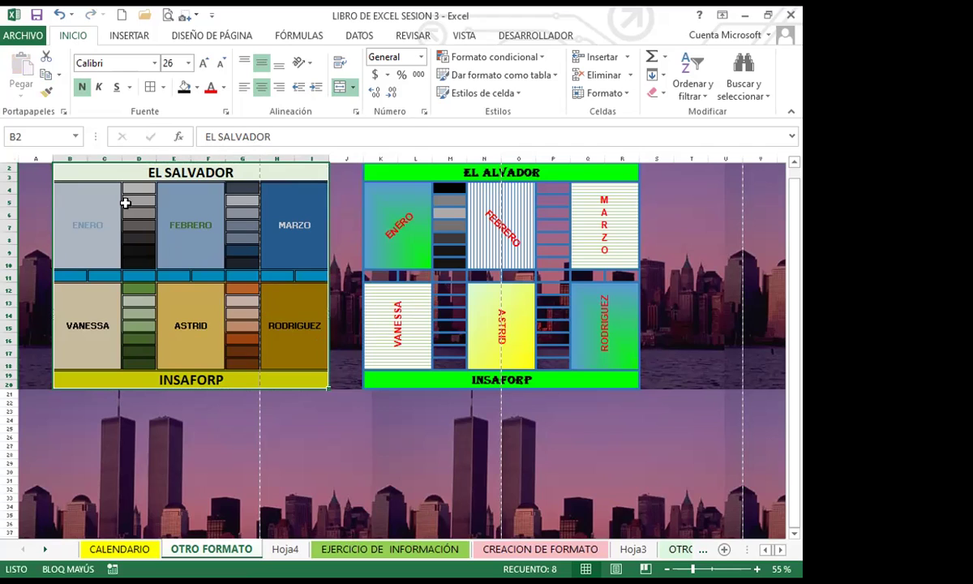
left_click_drag(81, 165, 270, 373)
left_click(47, 96)
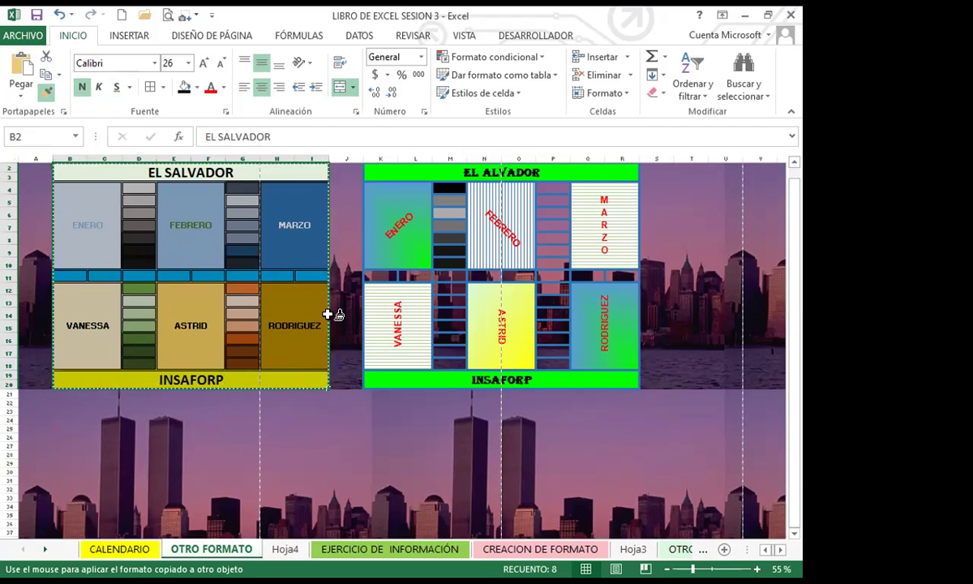
left_click(286, 551)
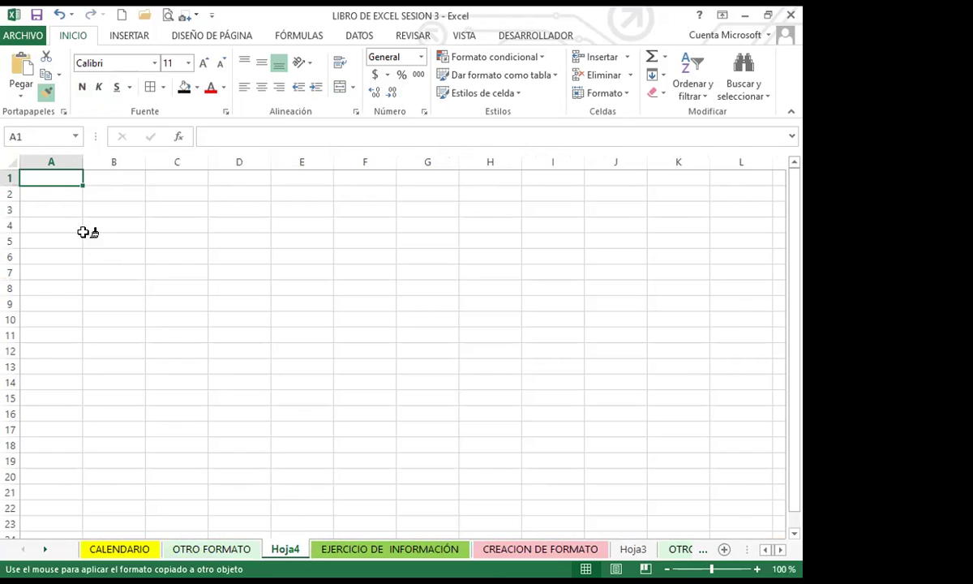
- Paint the copied formatting onto Hoja4 starting at B2, bold B2, then return to OTRO FORMATO
left_click(107, 191)
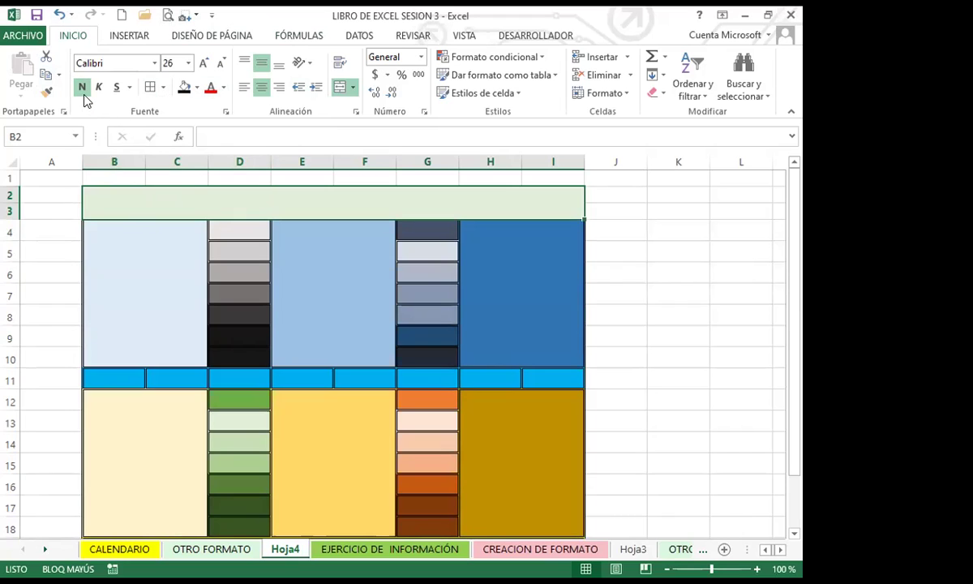
left_click(82, 87)
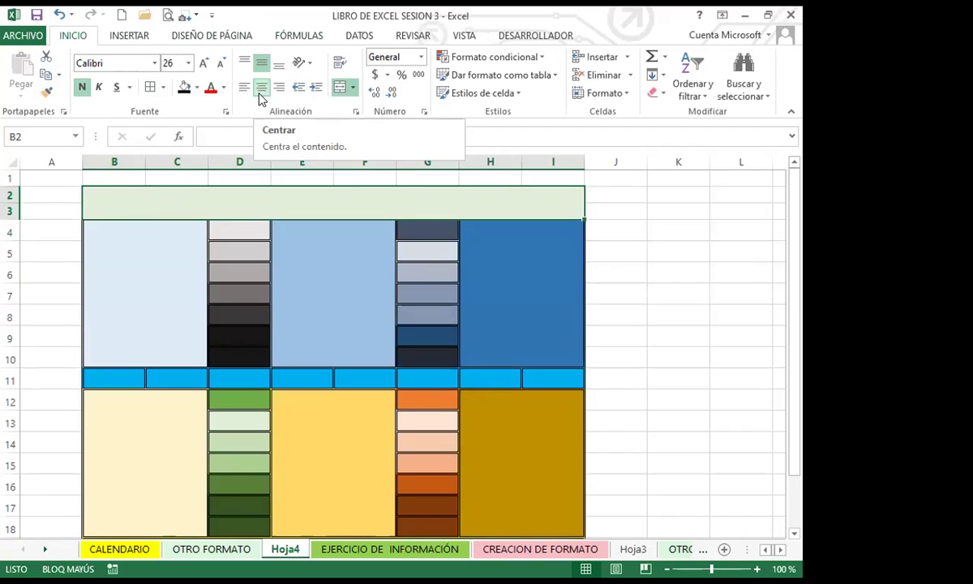
left_click(211, 550)
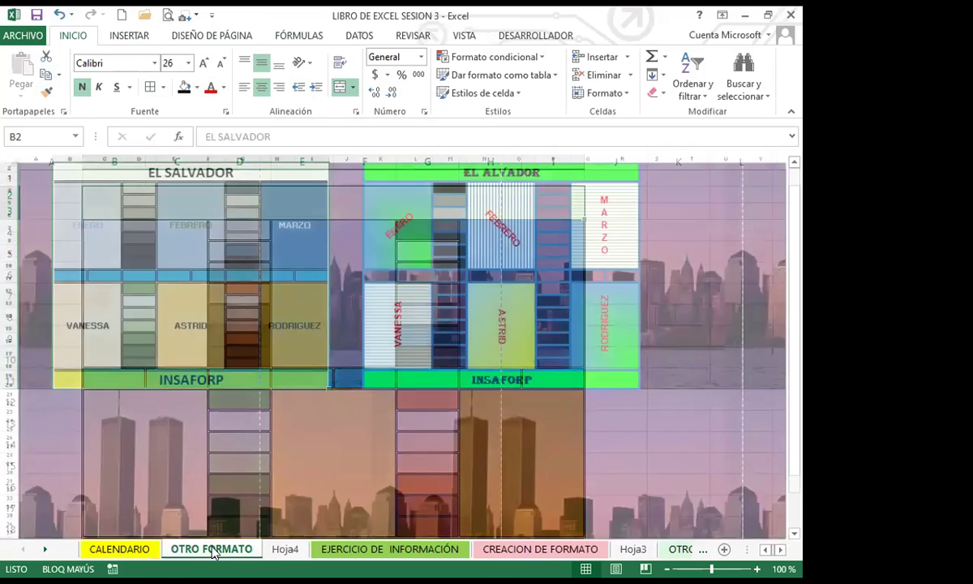
left_click(175, 166)
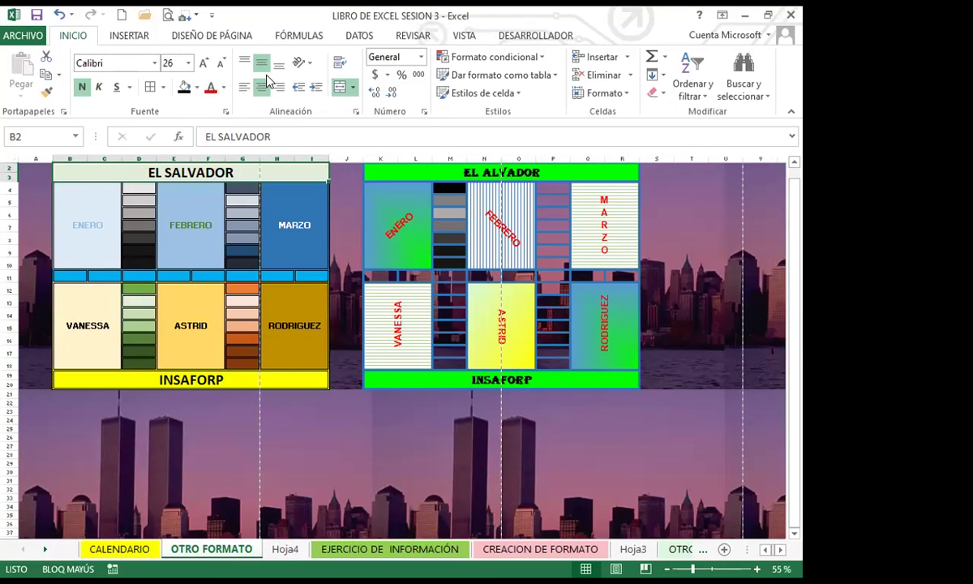
- On Hoja4, enter EL SALVADOR as the title in merged header cell B2
left_click(286, 549)
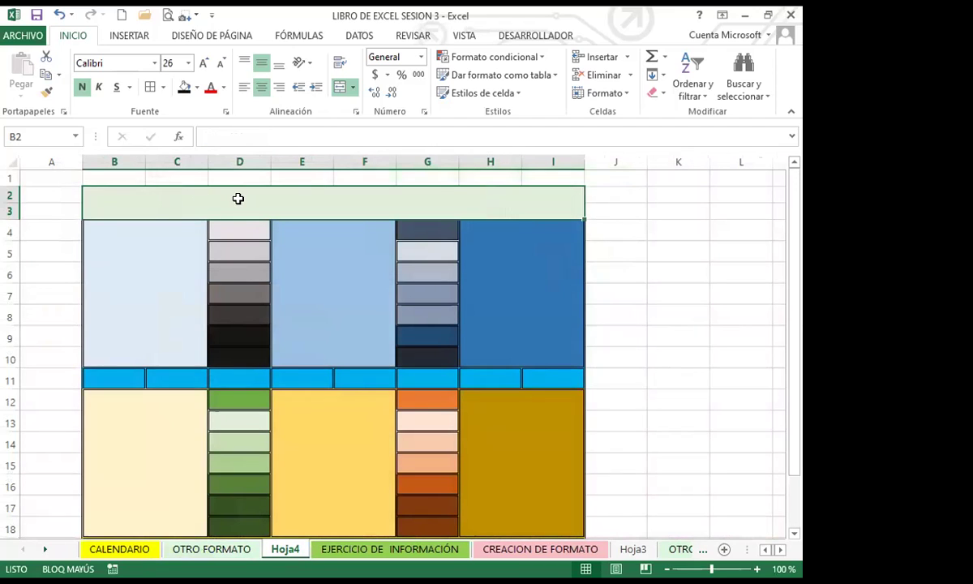
type("EL SALVADOR")
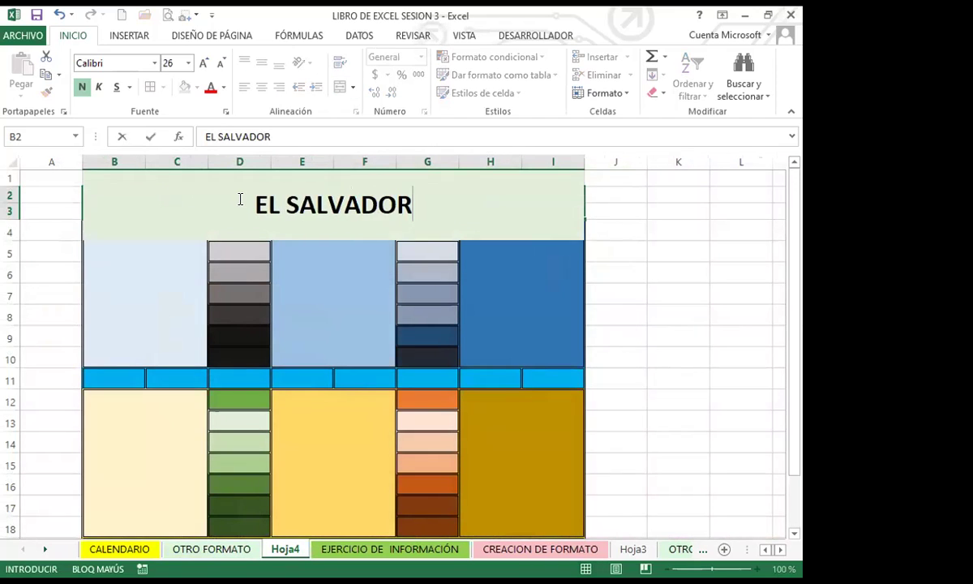
left_click(301, 315)
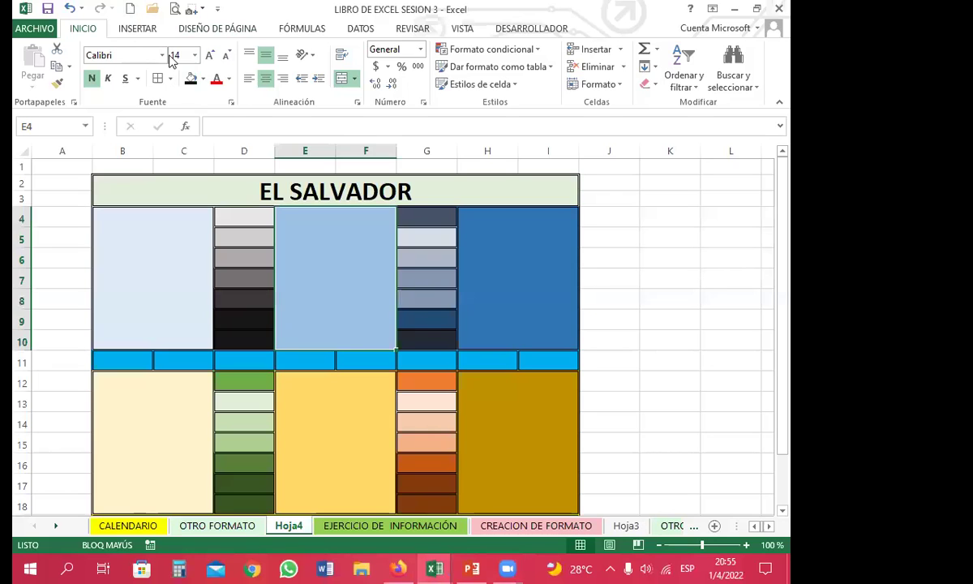
- Create blank workbook Libro3 and paint Libro2's A7:H25 block formatting onto it from B1
left_click(131, 10)
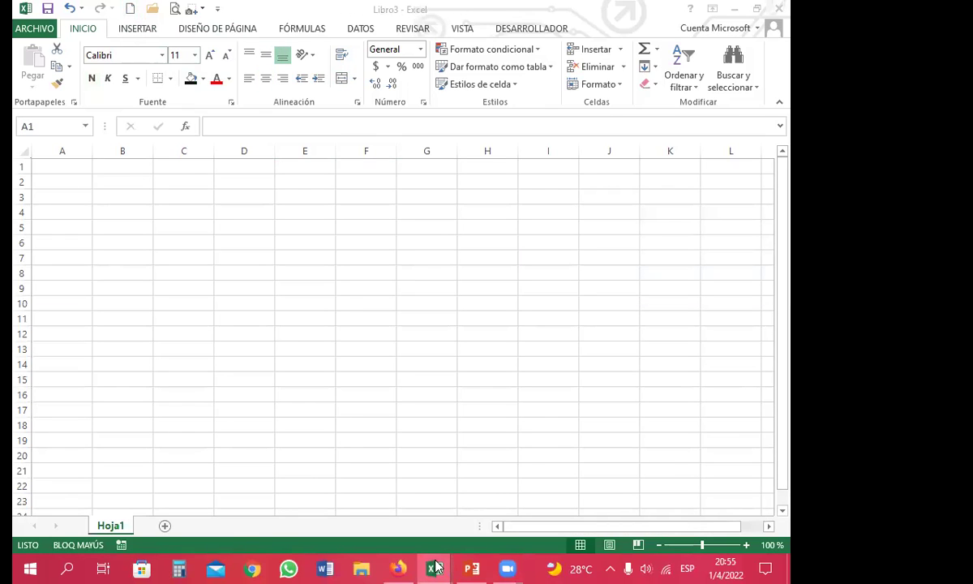
mouse_move(435, 569)
left_click(434, 504)
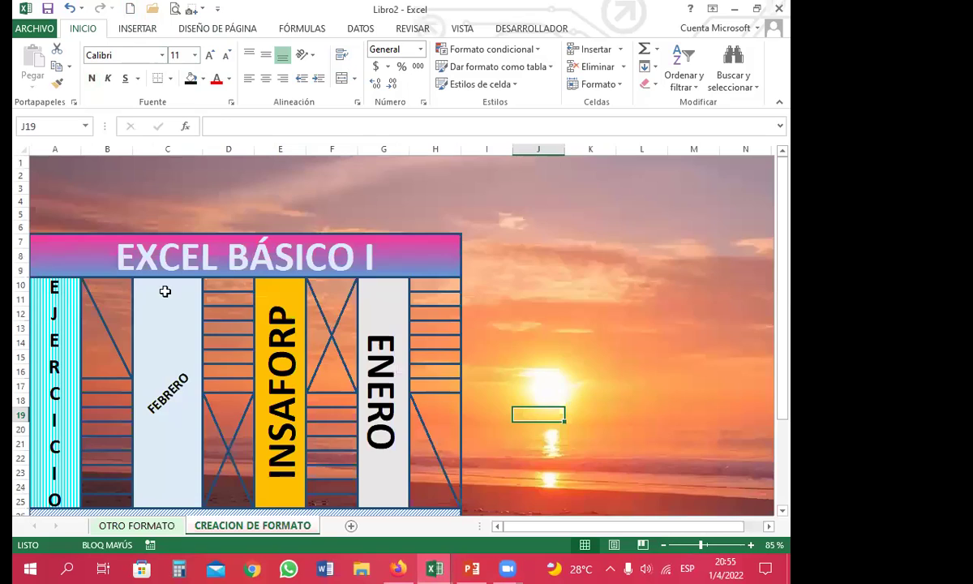
left_click_drag(68, 249, 389, 452)
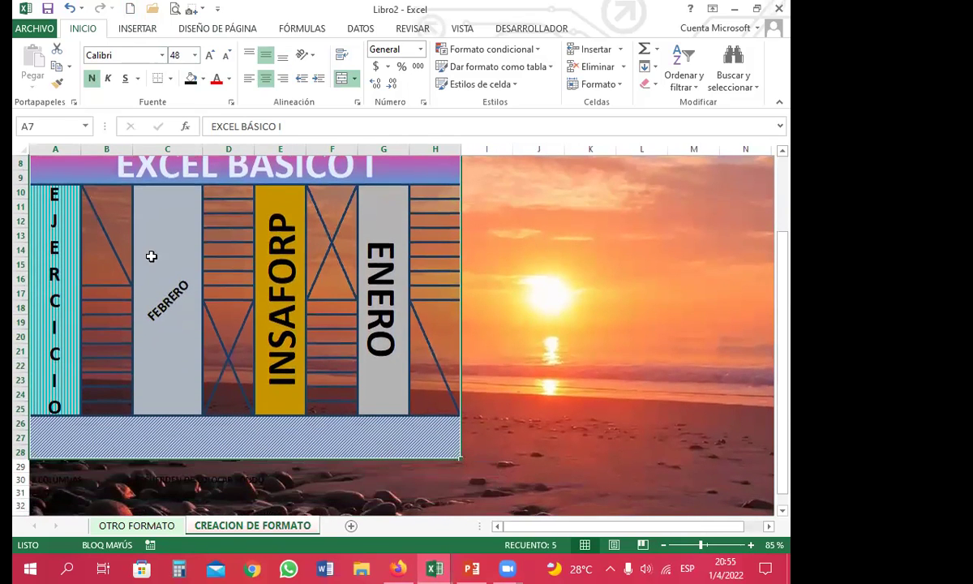
scroll(212, 335, "up", 2)
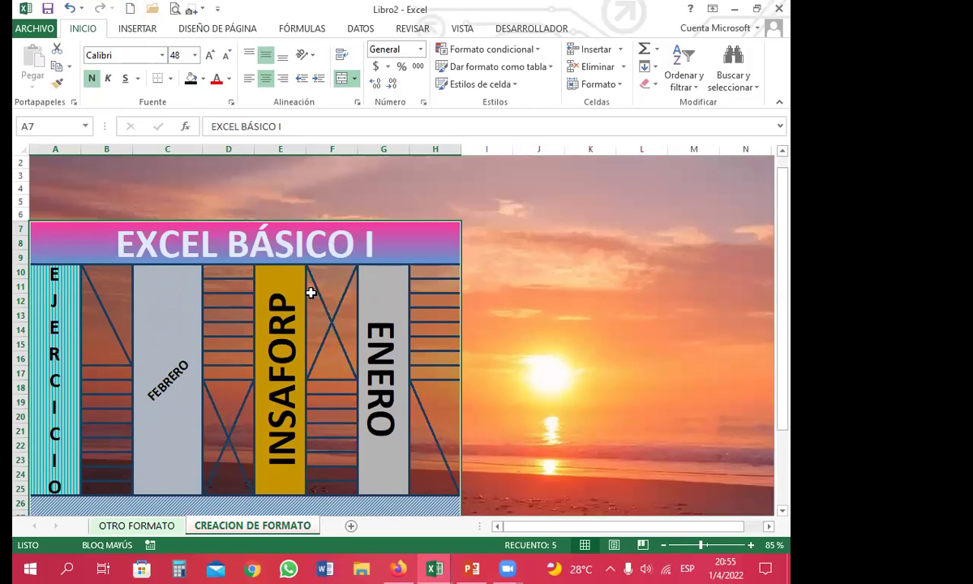
left_click(56, 85)
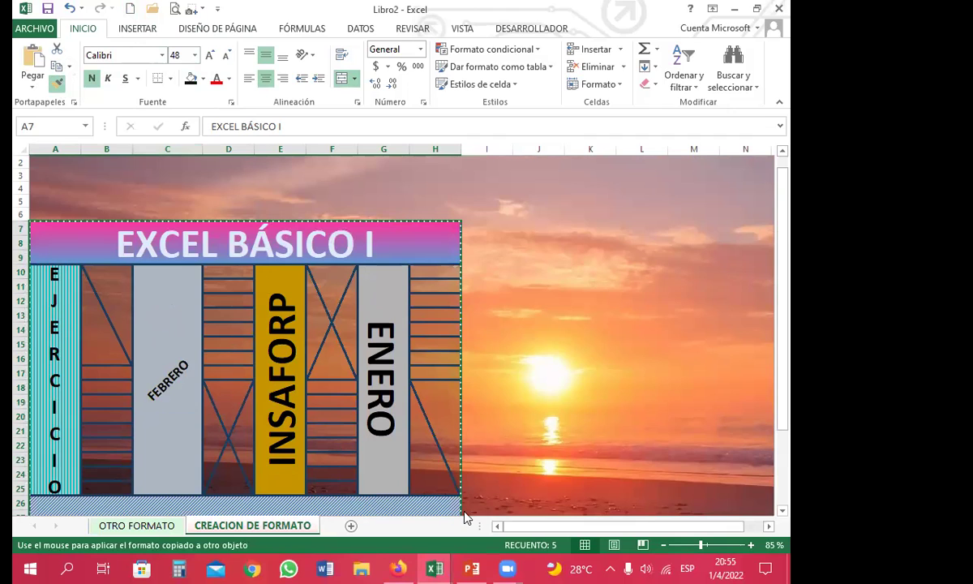
key("ctrl+n")
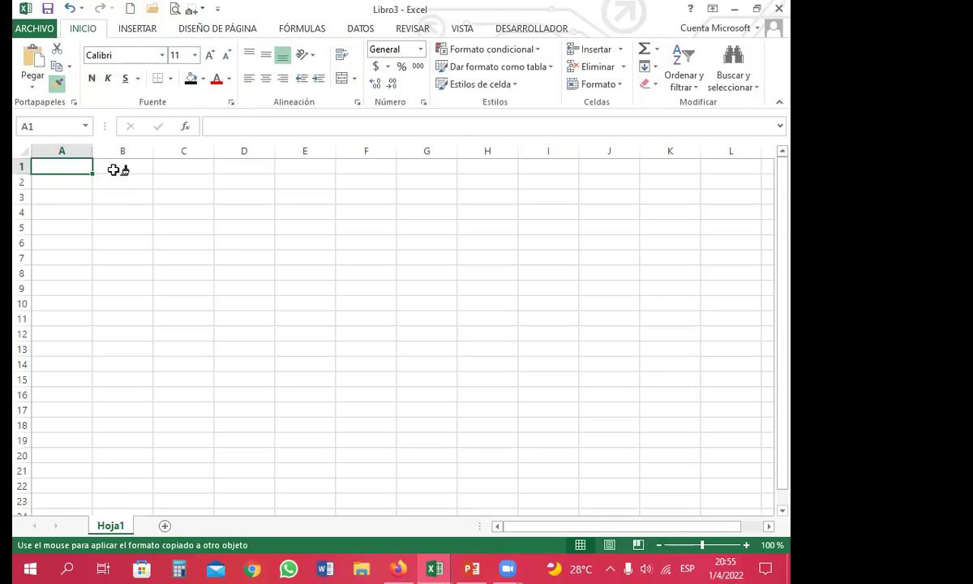
left_click(113, 169)
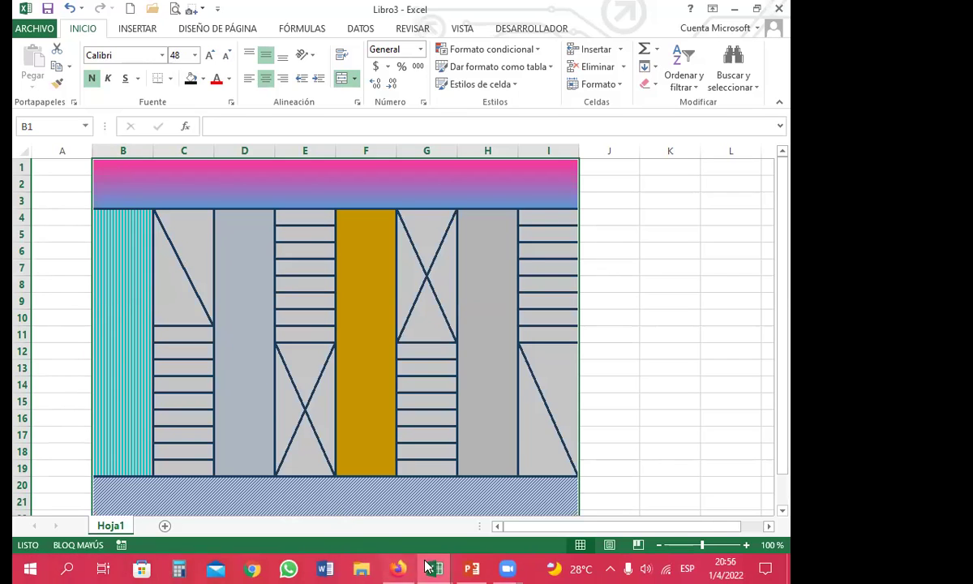
- In Libro2, look at cell F10, then cell F26 on the OTRO FORMATO sheet
mouse_move(434, 569)
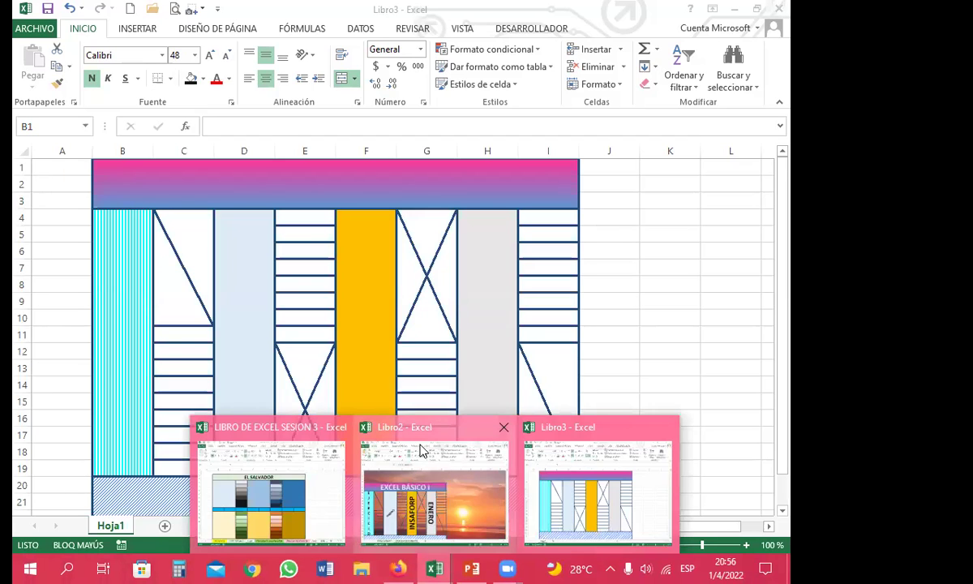
left_click(390, 506)
left_click(311, 369)
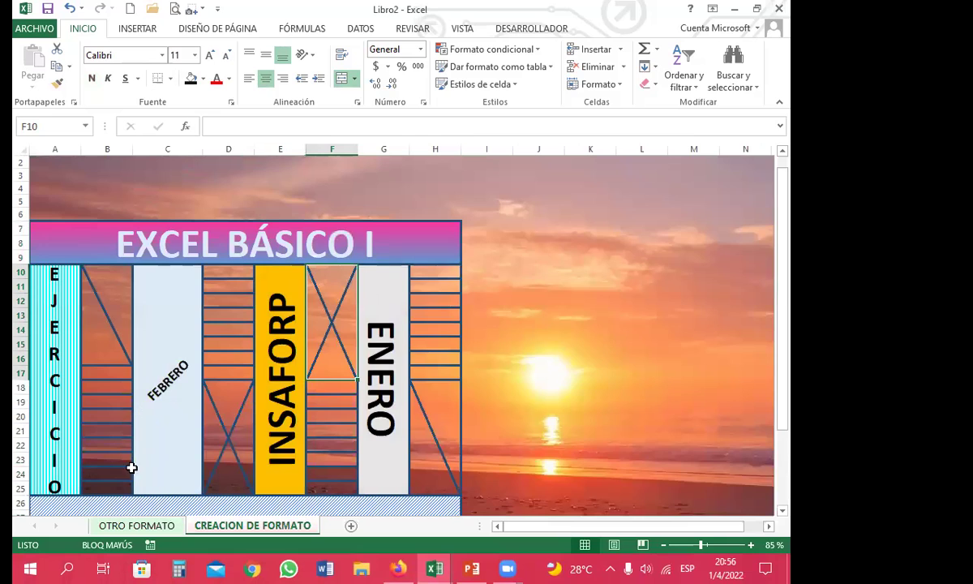
left_click(128, 527)
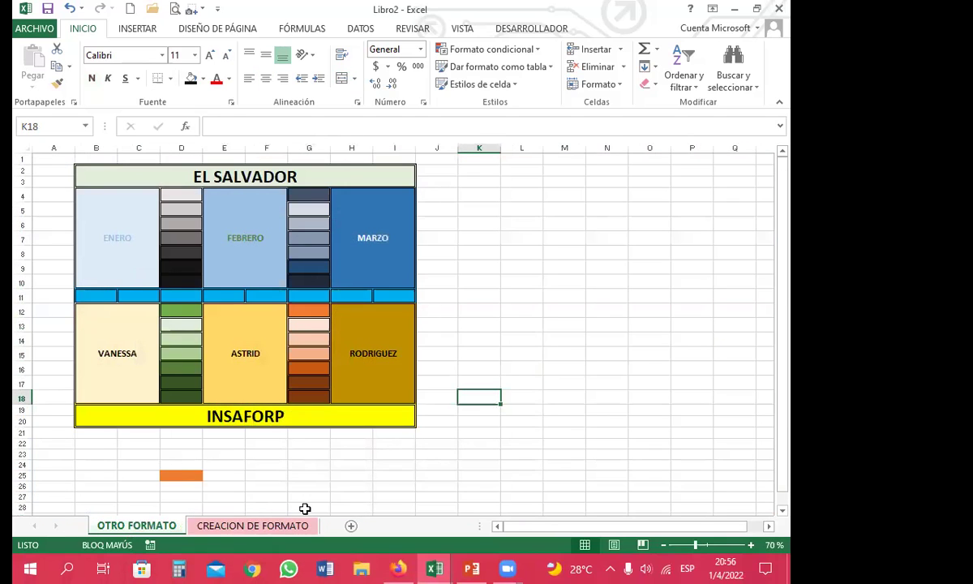
left_click(249, 486)
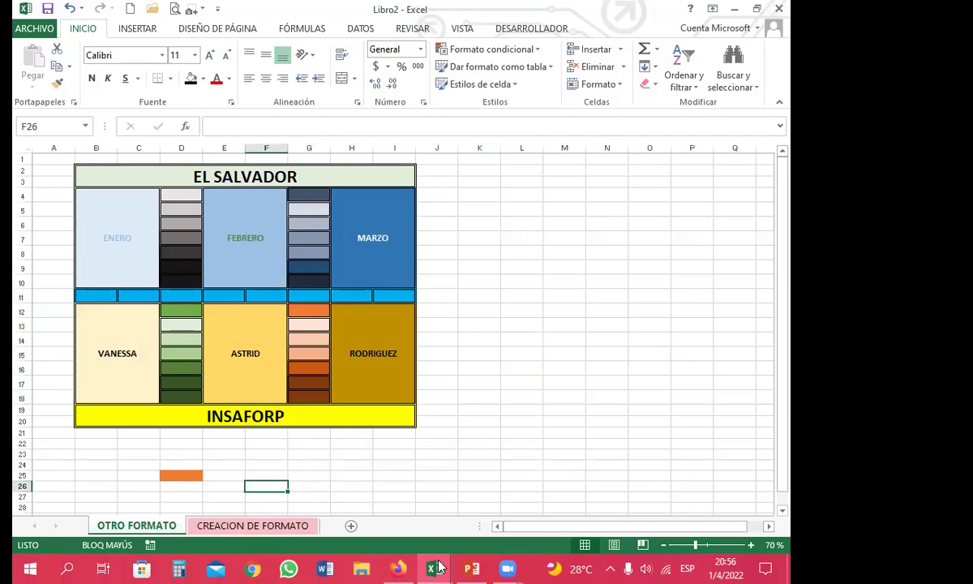
- Bring the LIBRO DE EXCEL SESION 3 workbook back to the front
mouse_move(434, 568)
left_click(267, 478)
left_click(300, 428)
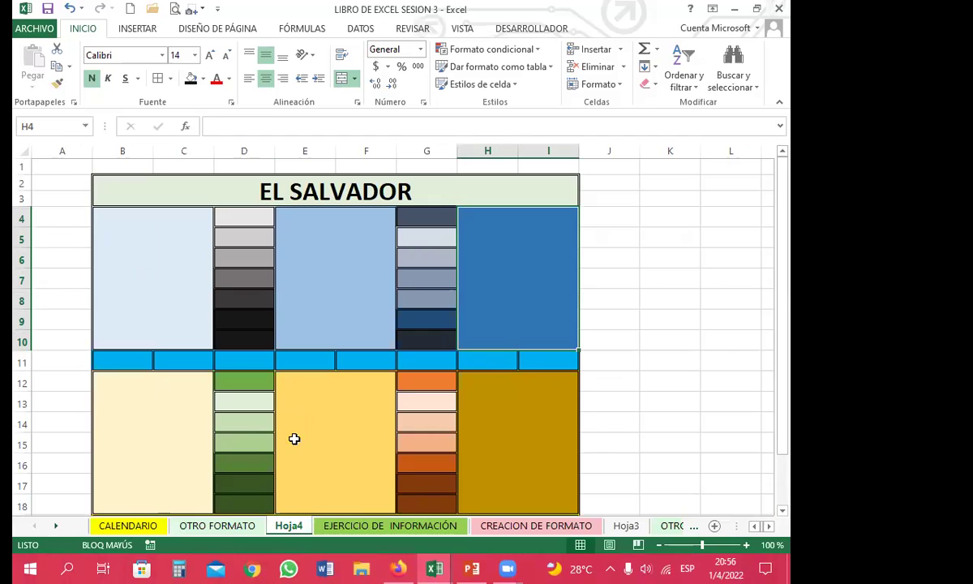
- Go to the EJERCICIO DE INFORMACIÓN sheet and select cell D8
left_click(237, 526)
left_click(294, 526)
left_click(363, 526)
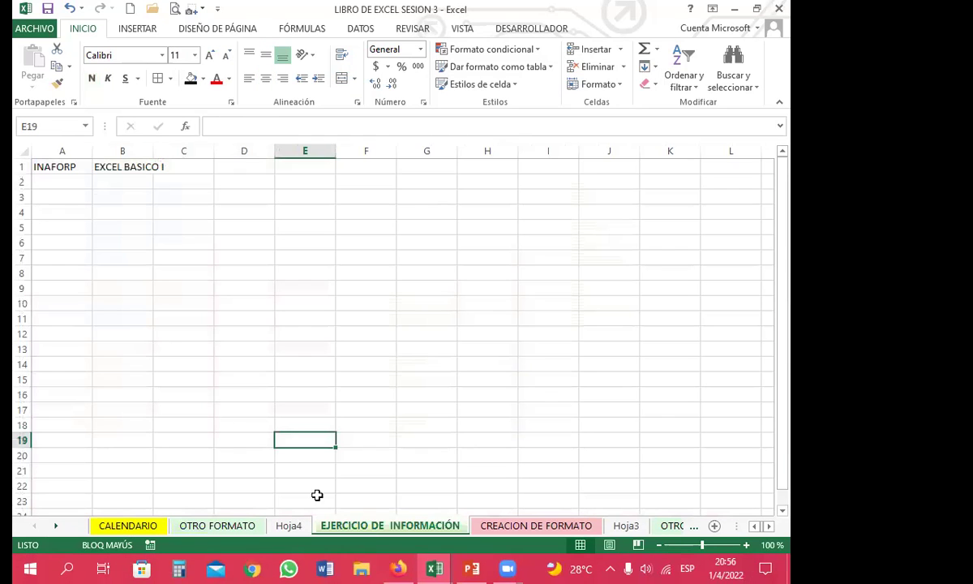
left_click(223, 272)
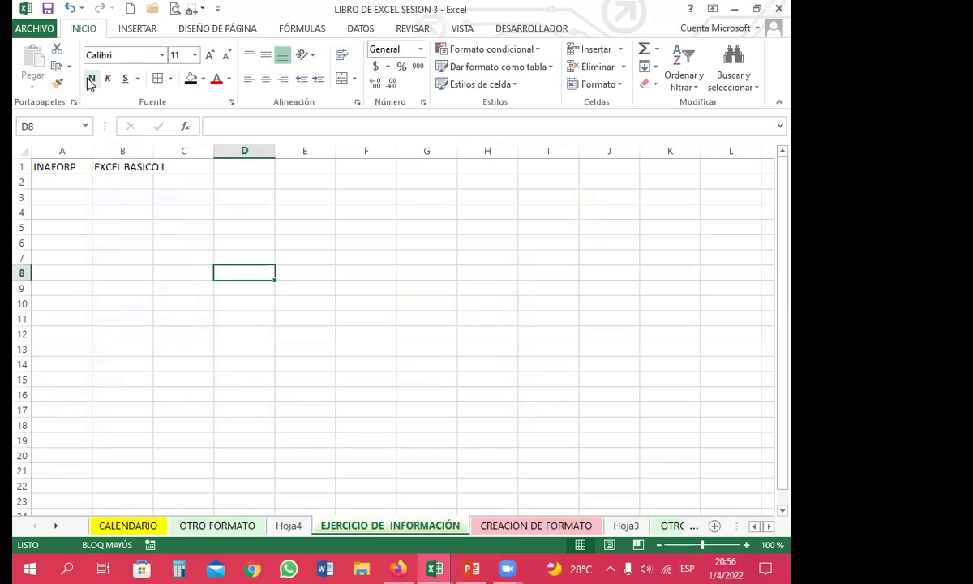
- Format D8 with Arial Black size 18, a pink fill and a new font colour
left_click(163, 54)
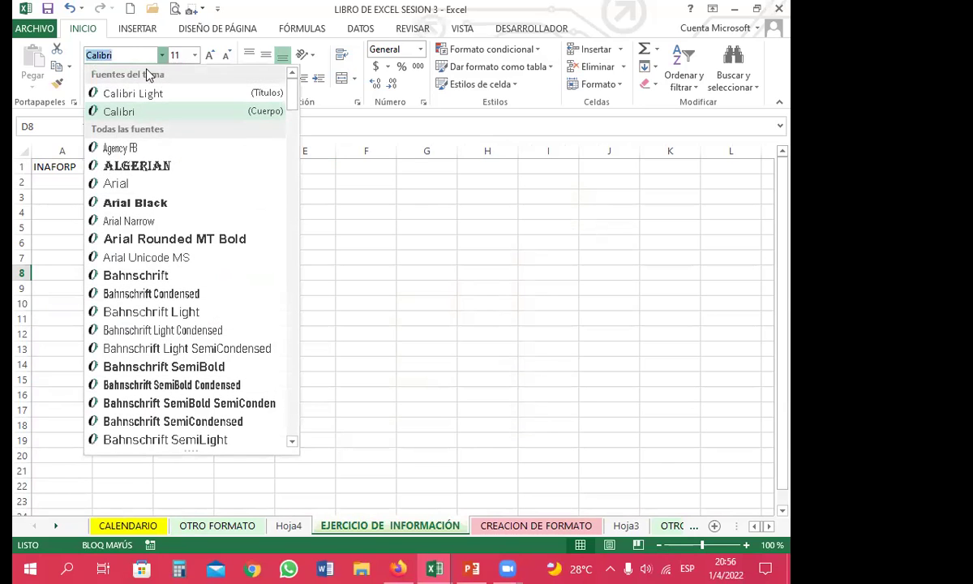
left_click(114, 203)
left_click(209, 55)
left_click(209, 55)
left_click(209, 55)
left_click(210, 55)
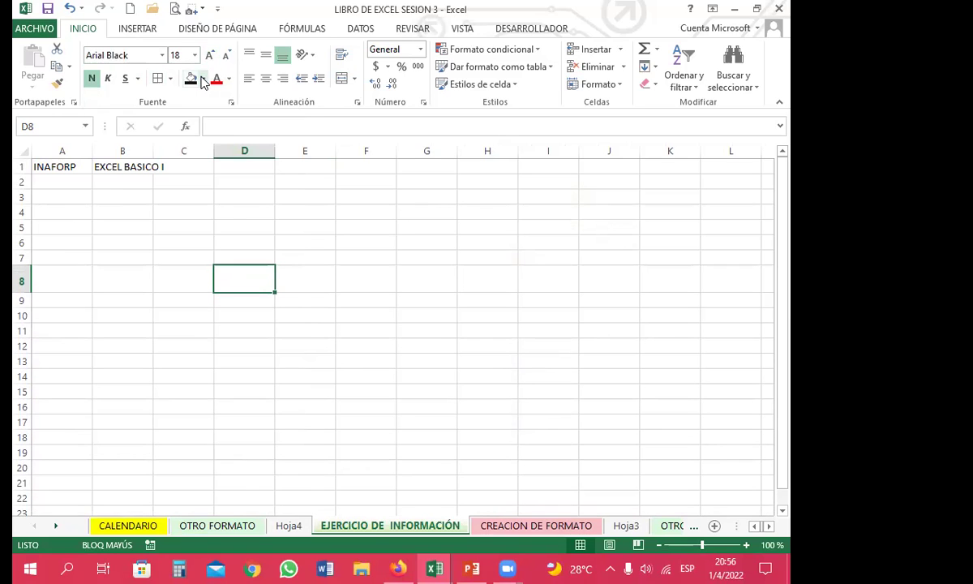
left_click(202, 79)
left_click(215, 228)
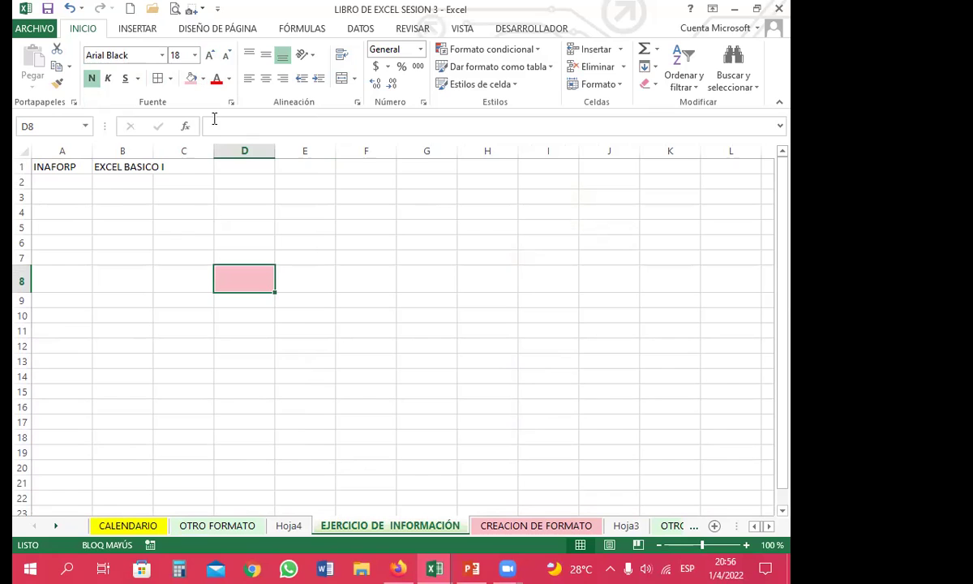
left_click(230, 78)
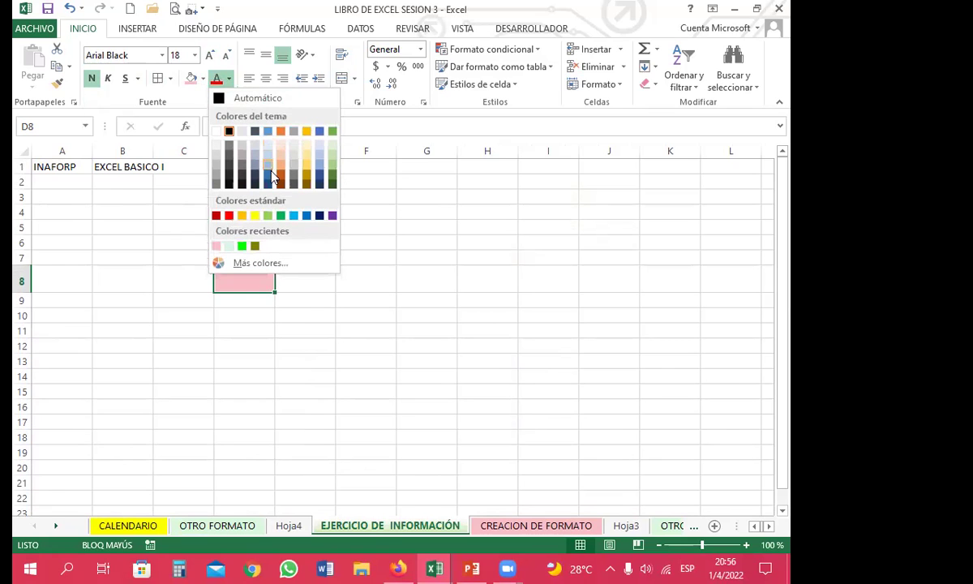
left_click(279, 215)
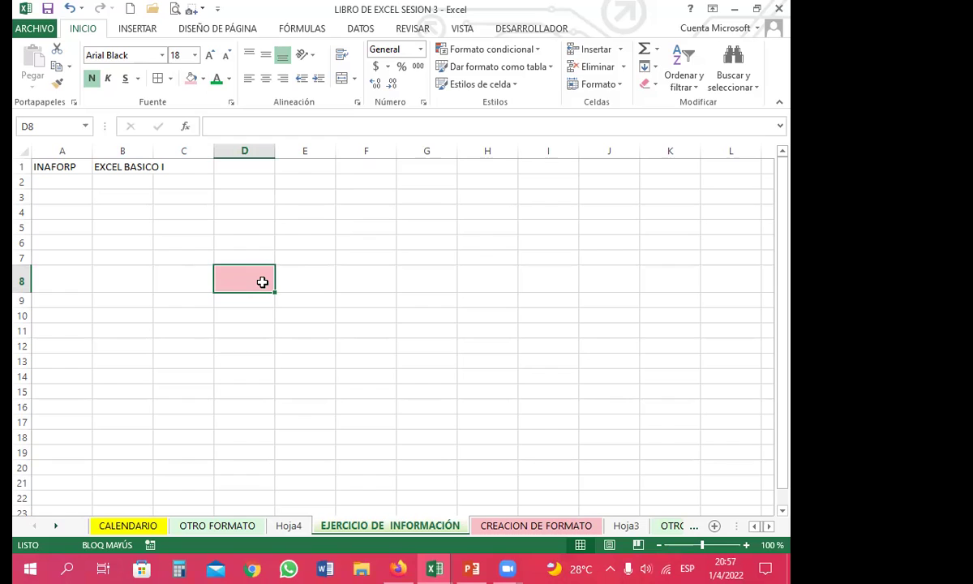
- Enter INSAFORP in D8 and autofit column D to the text
type("INSA")
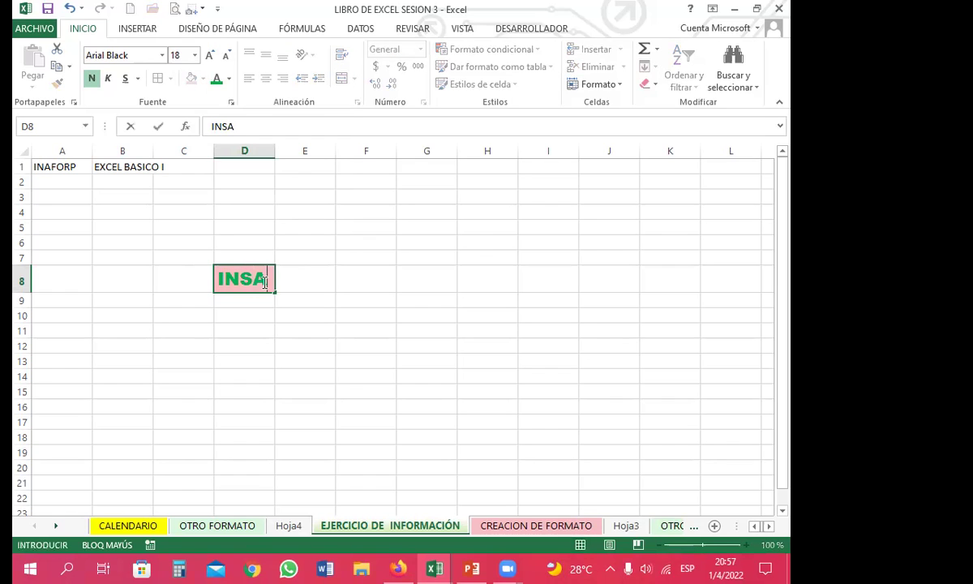
type("FO")
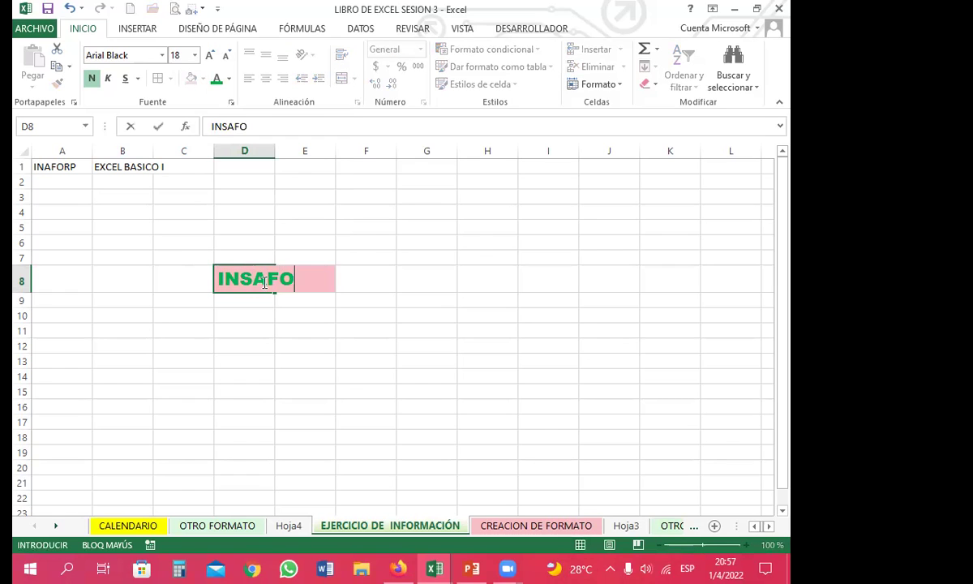
type("RP")
left_click(248, 328)
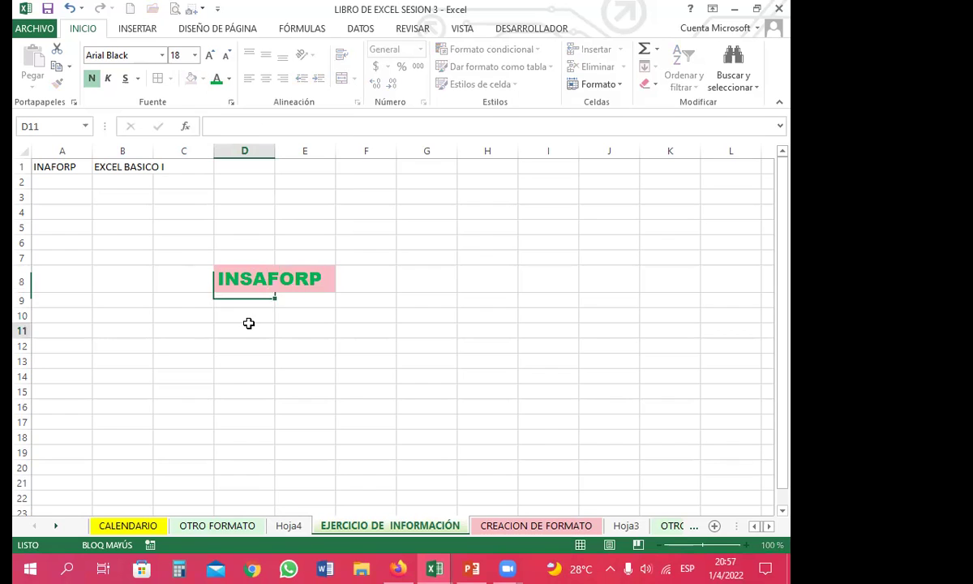
double_click(275, 150)
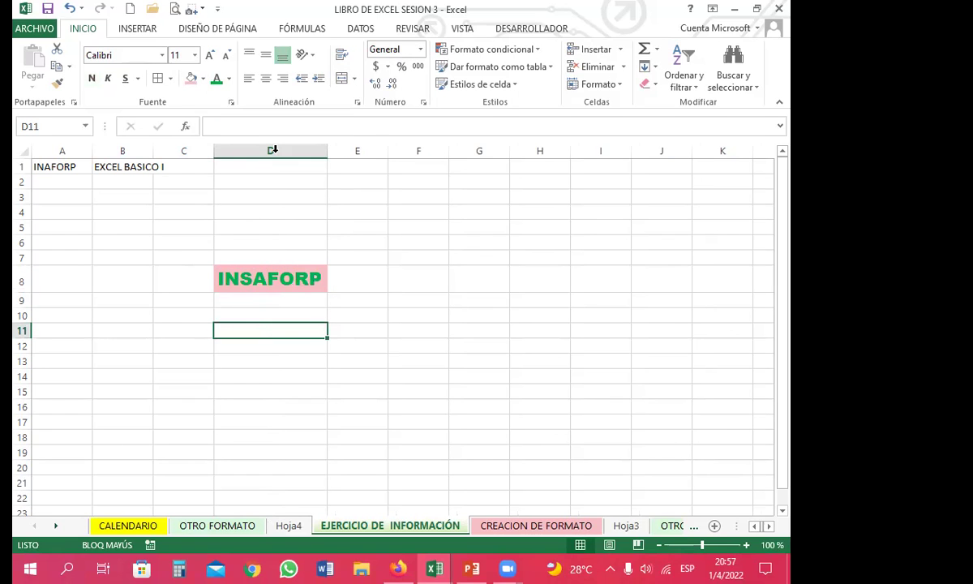
left_click(244, 276)
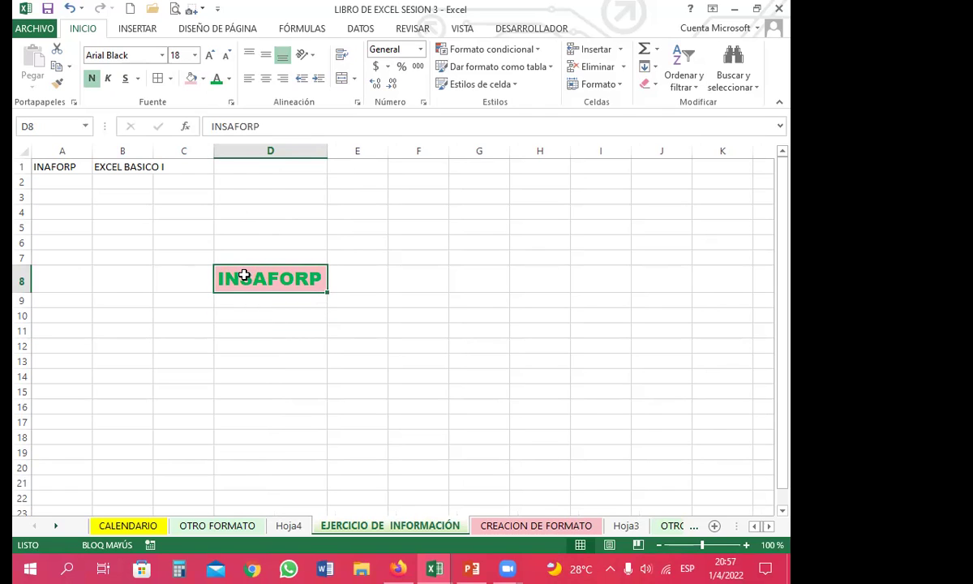
- Copy D8's pink INSAFORP formatting onto cell F8 with Format Painter
left_click(57, 82)
left_click(412, 280)
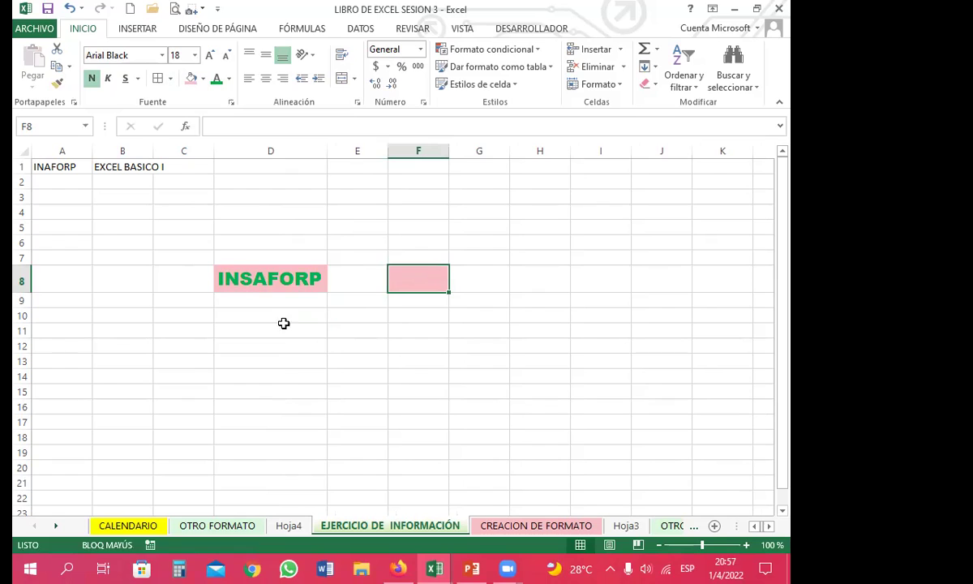
left_click(286, 404)
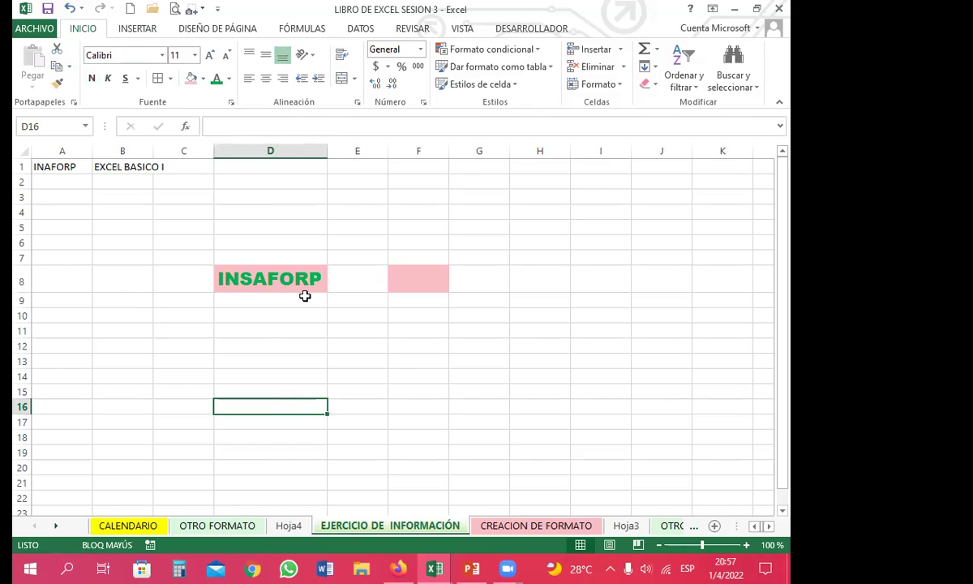
left_click(286, 278)
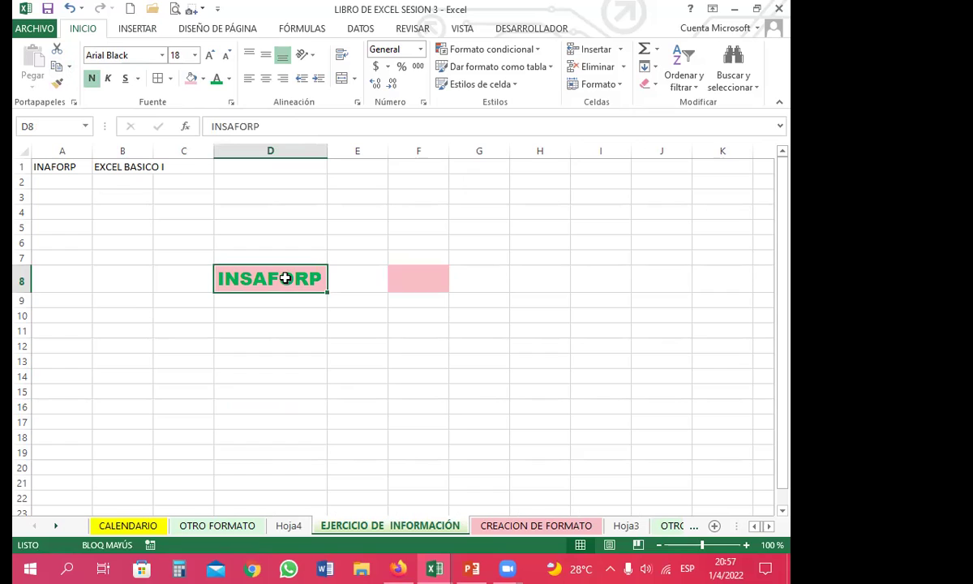
left_click(419, 275)
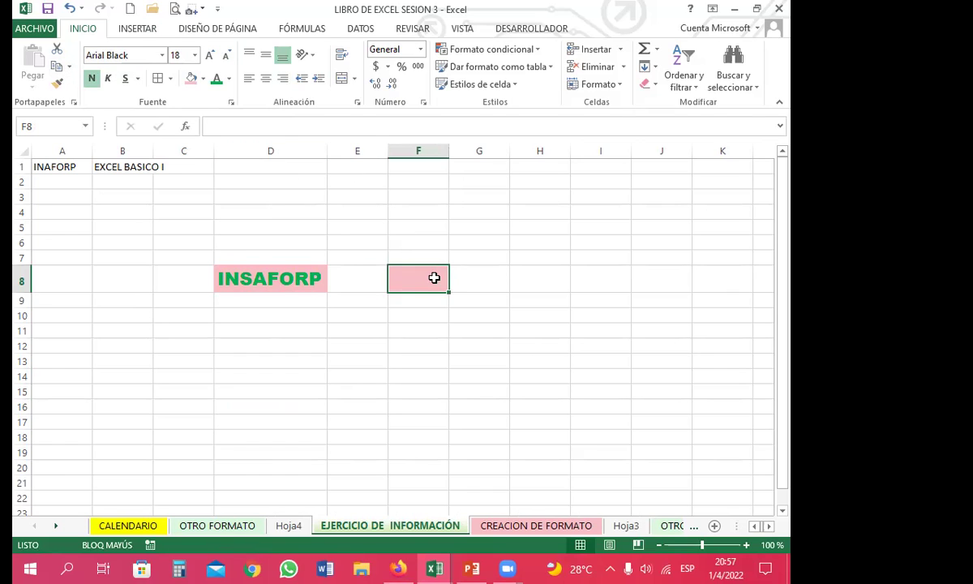
- Enter a person's first name in F8 and autofit column F
type("VANESSA")
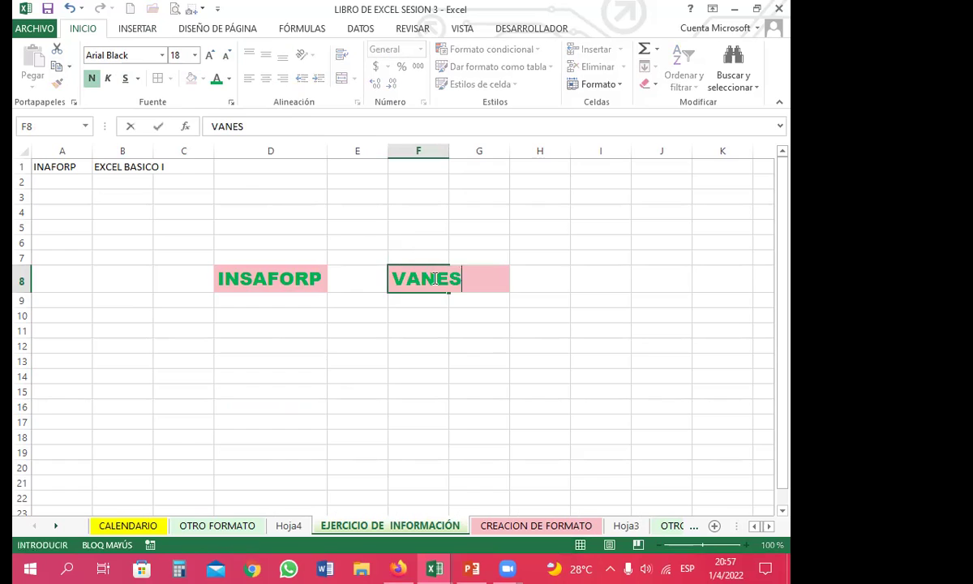
key("Return")
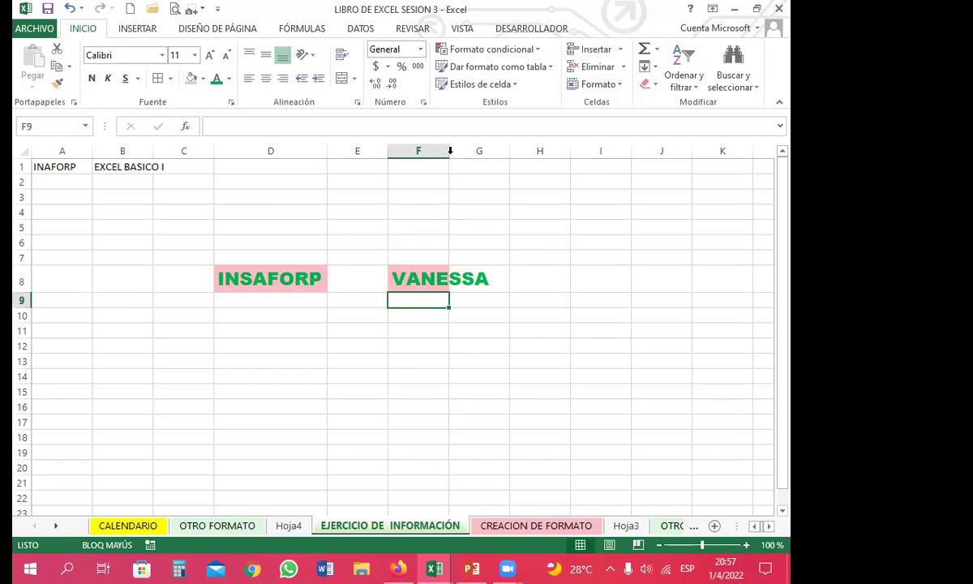
double_click(449, 151)
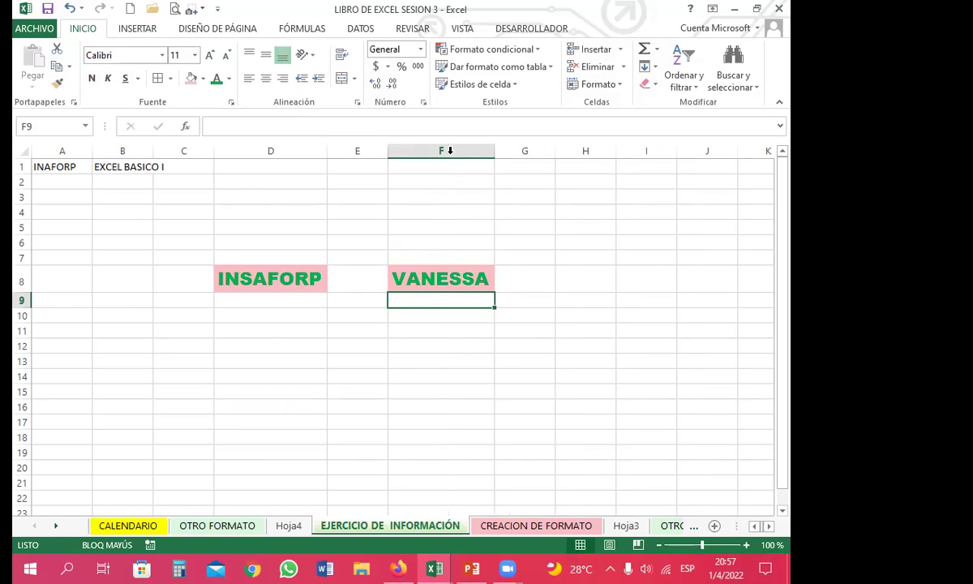
- Trial-paint D8's format onto D11:G21, then undo it
left_click(274, 281)
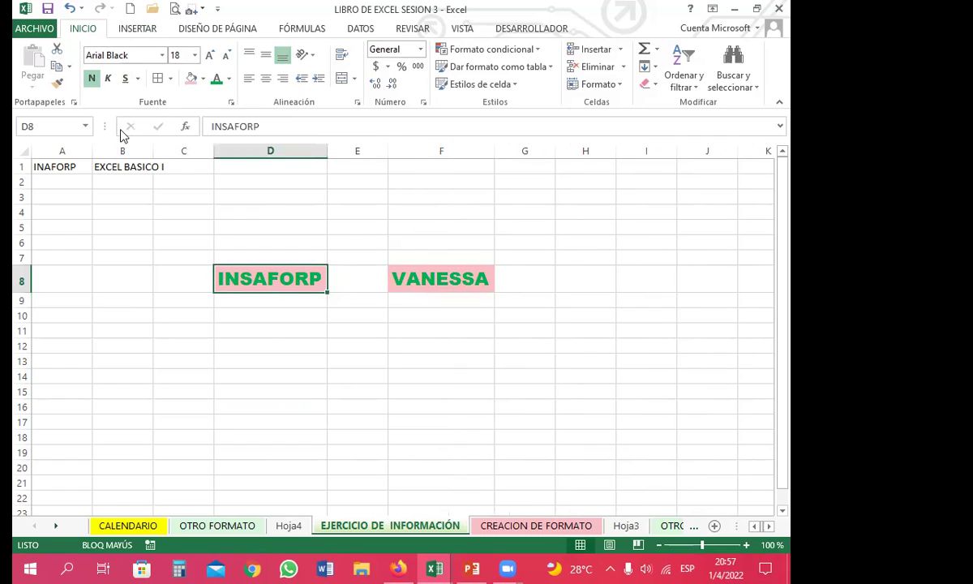
left_click(58, 84)
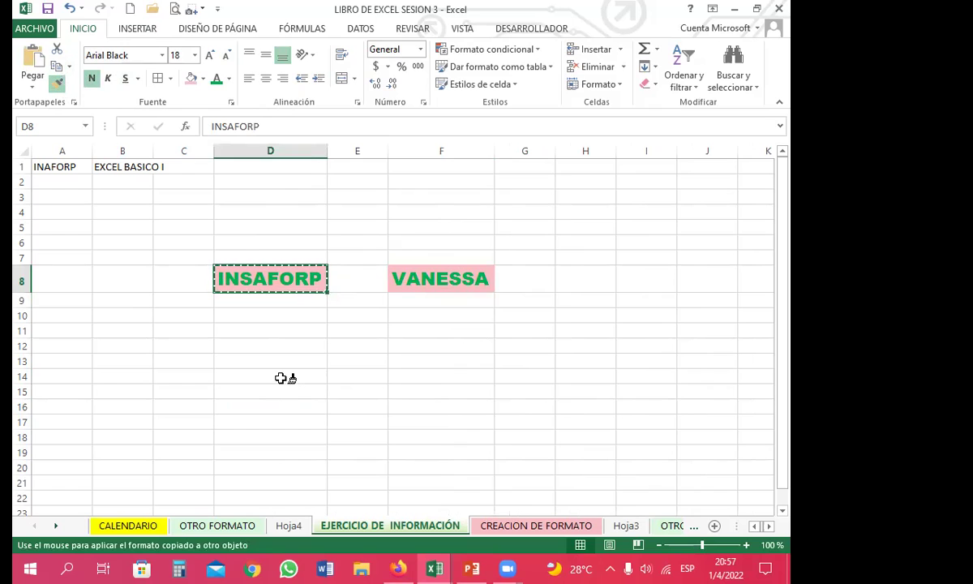
mouse_move(244, 335)
left_mouse_down()
mouse_move(452, 378)
mouse_move(519, 435)
mouse_move(520, 481)
left_mouse_up()
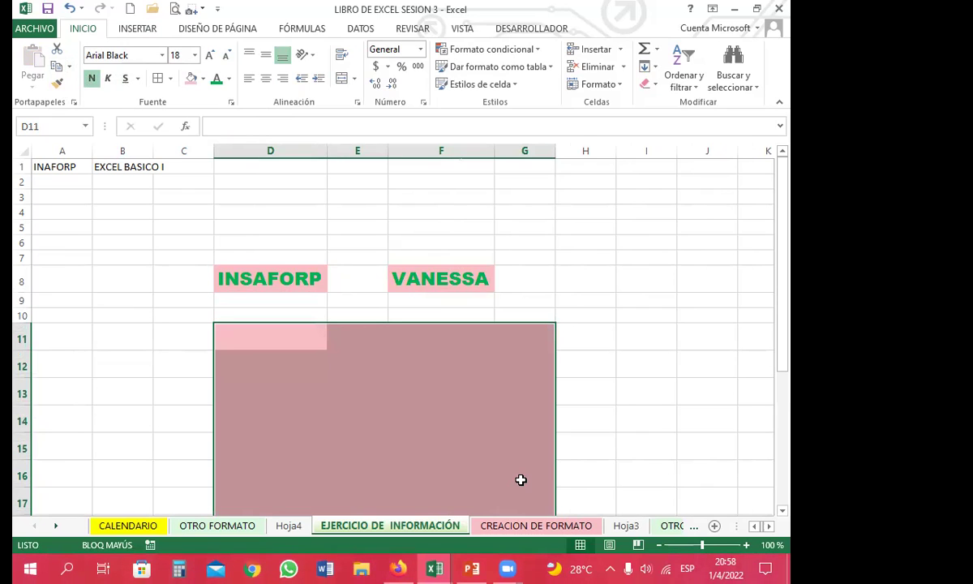
key("ctrl+z")
left_click(356, 390)
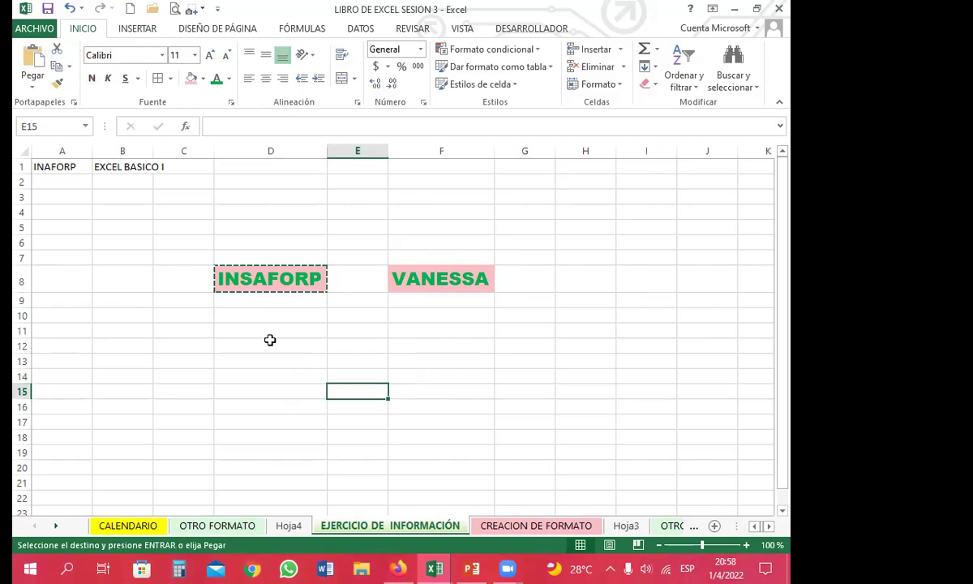
- Give the INSAFORP cell D8 a thick box border
left_click(268, 281)
left_click(169, 78)
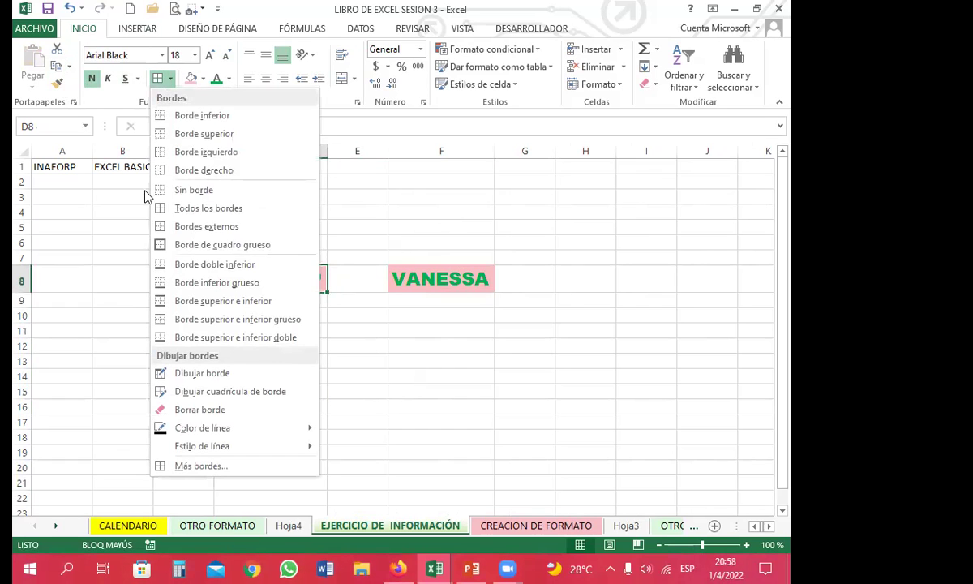
left_click(187, 245)
left_click(251, 339)
- Paint D8's bordered style onto D11:F17 and D27, then undo both pastes
left_click(250, 277)
left_click(56, 84)
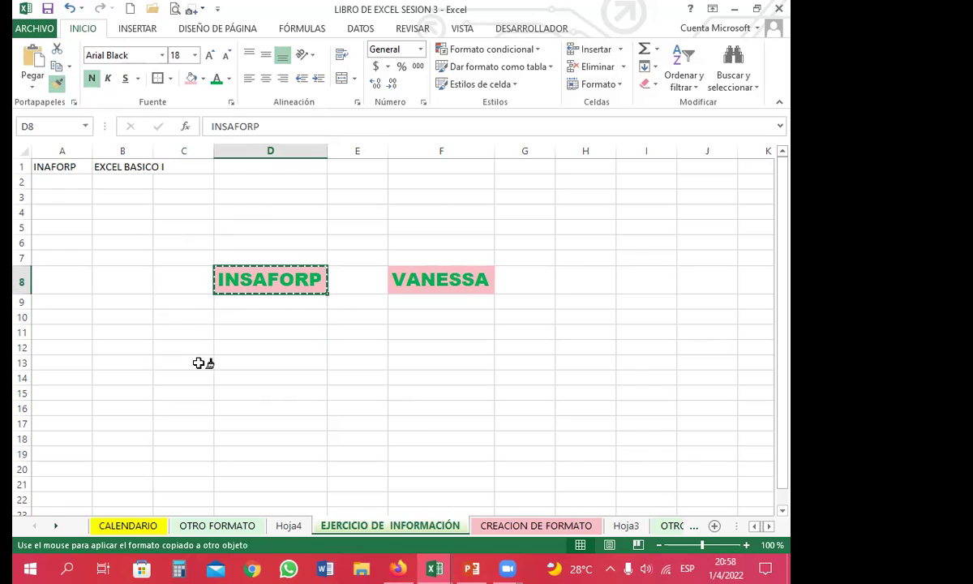
left_click_drag(254, 332, 463, 422)
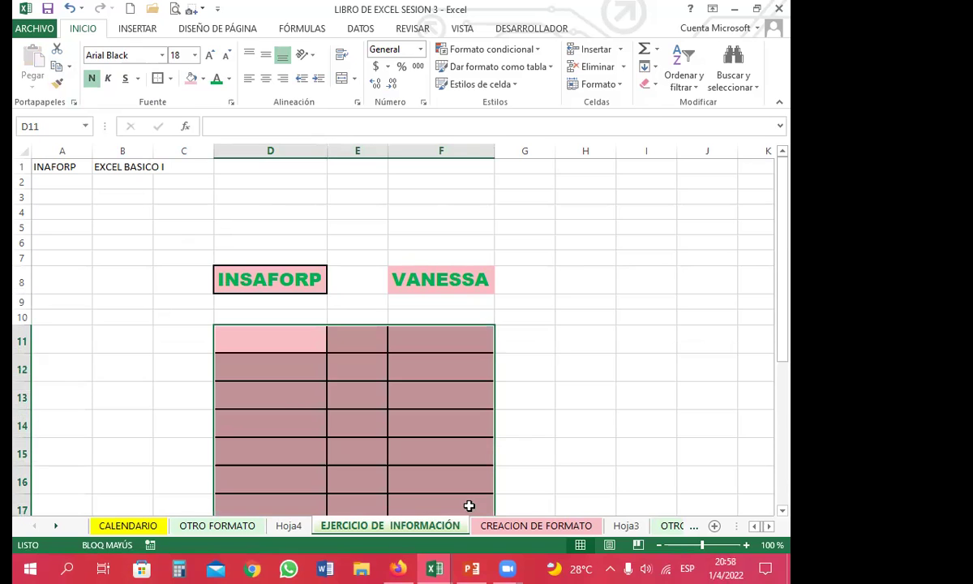
scroll(441, 426, "down", 4)
scroll(339, 435, "up", 3)
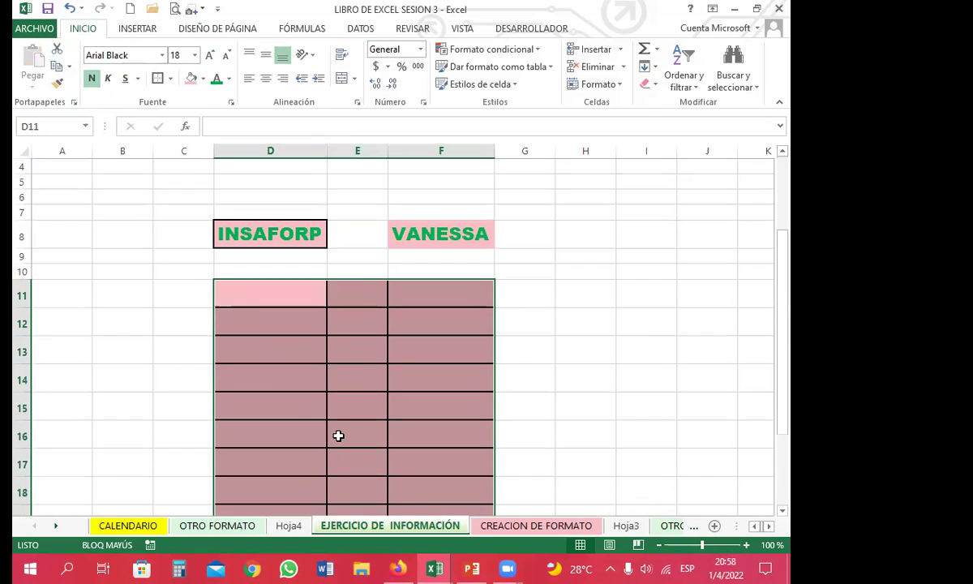
scroll(338, 435, "up", 1)
left_click(282, 280)
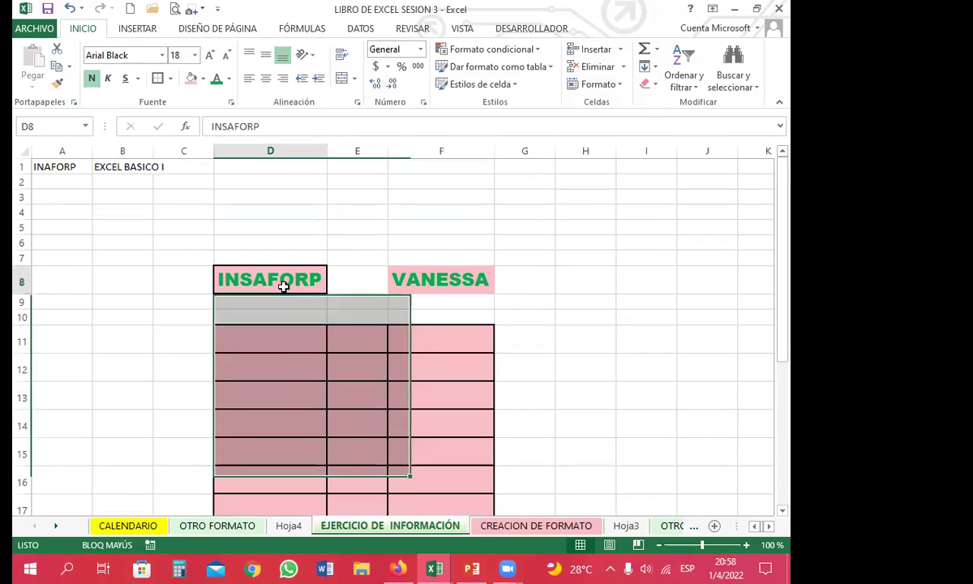
left_click(58, 83)
scroll(125, 387, "down", 7)
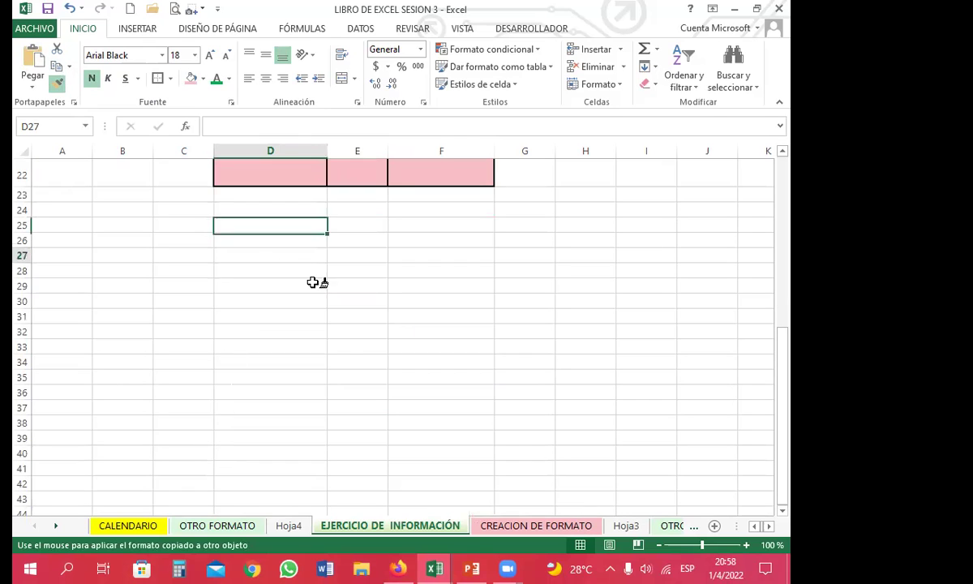
left_click(271, 256)
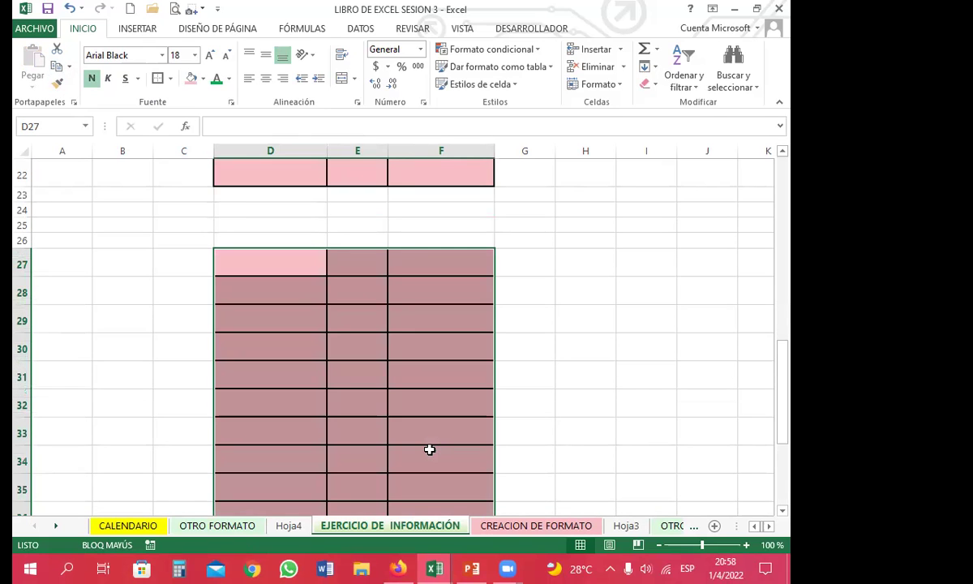
key("ctrl+z")
scroll(430, 450, "up", 3)
key("ctrl+z")
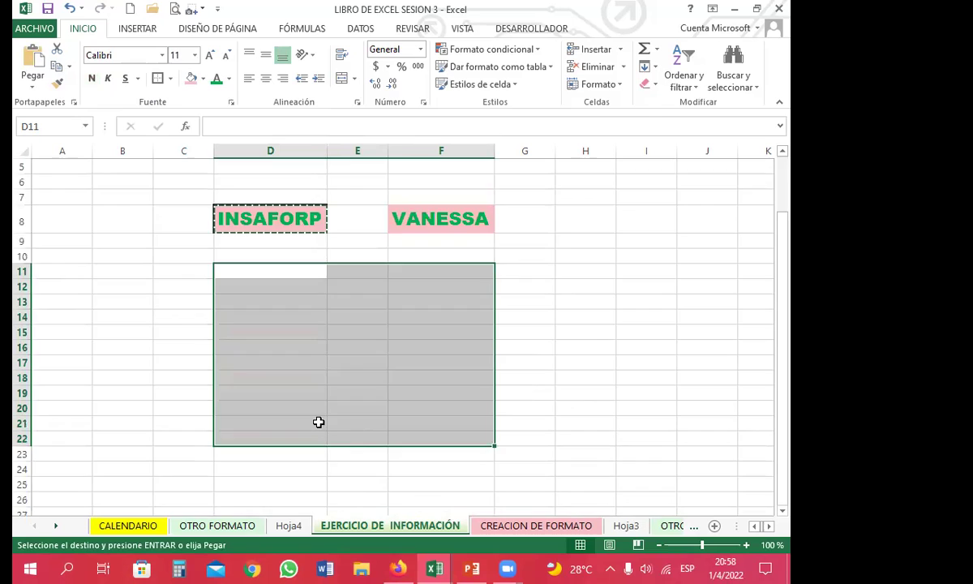
key("Escape")
left_click(311, 411)
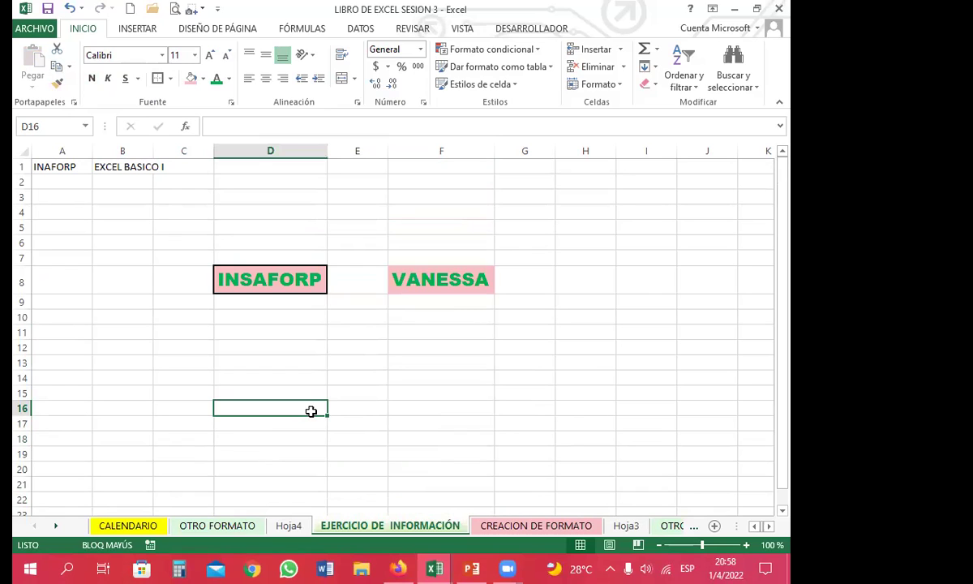
- Lock Format Painter on D8 and paint scattered cells such as C13, D13, F14, D19, G19, I17, C33, D31
left_click(288, 275)
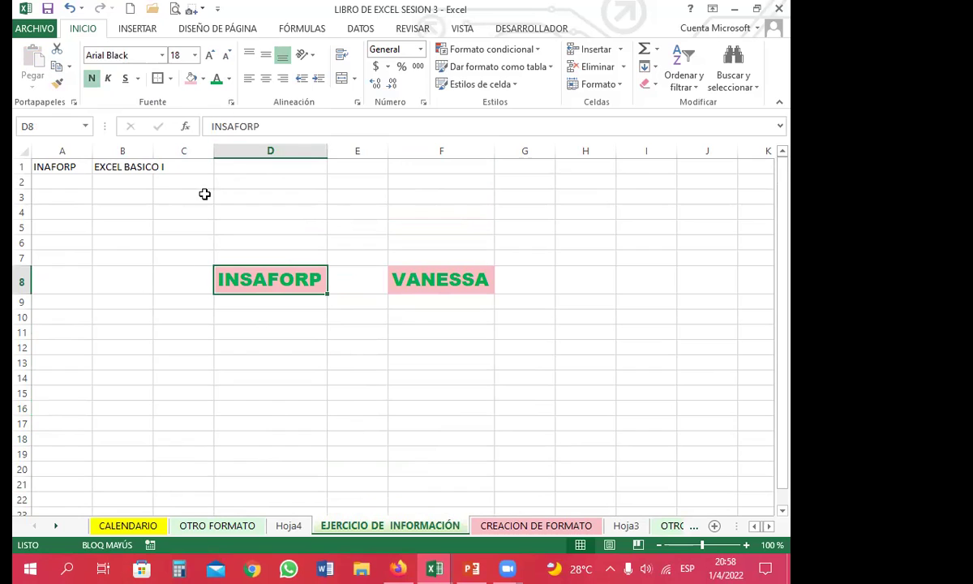
left_click(57, 84)
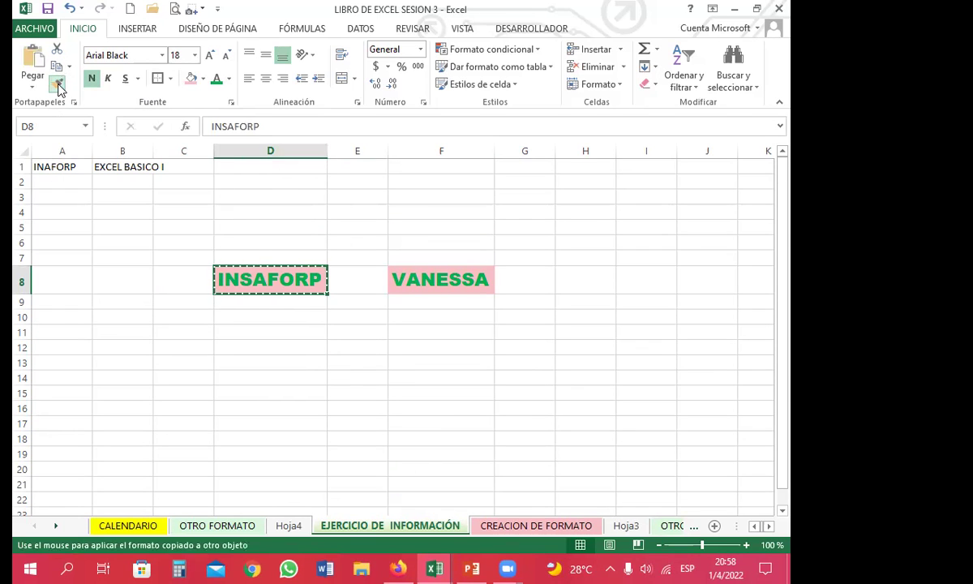
left_click(259, 360)
left_click(454, 395)
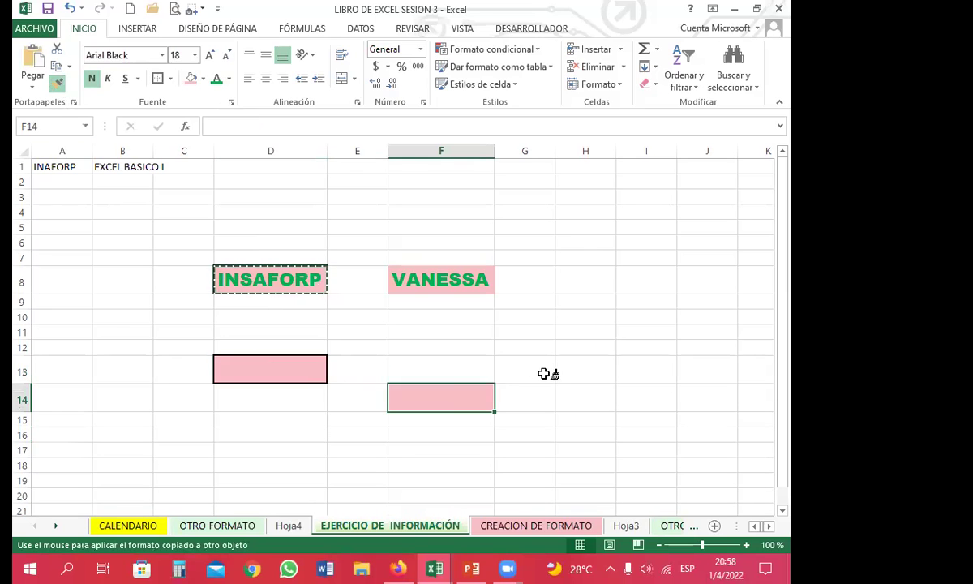
left_click(527, 366)
left_click(582, 280)
left_click(179, 366)
scroll(207, 413, "down", 2)
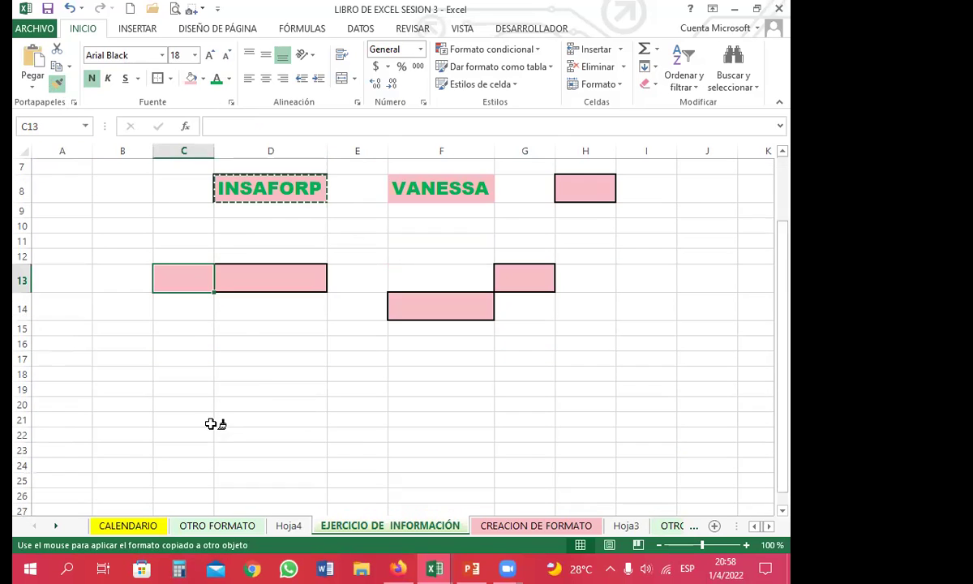
left_click(264, 395)
left_click(414, 416)
left_click(539, 395)
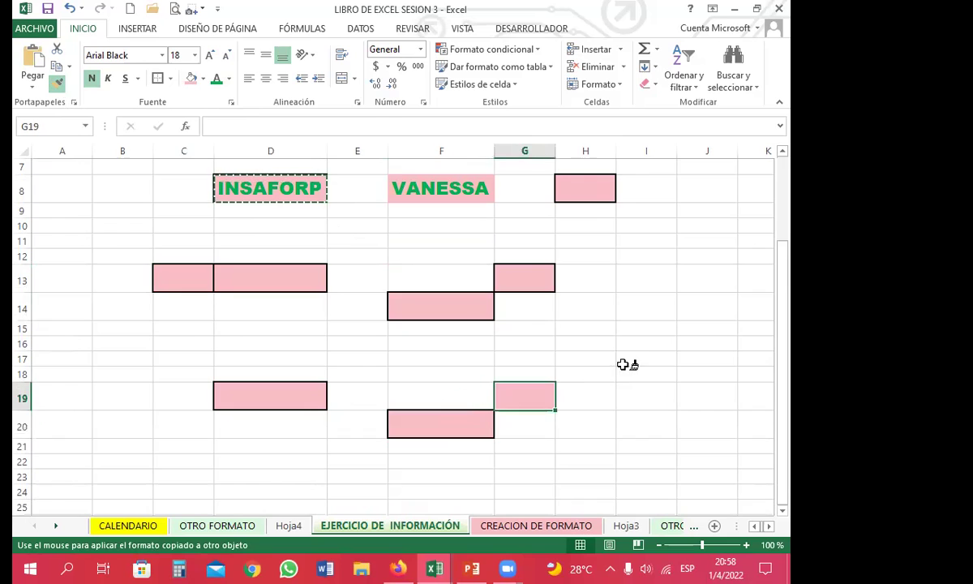
left_click(642, 362)
left_click(174, 357)
scroll(203, 405, "down", 5)
left_click(175, 327)
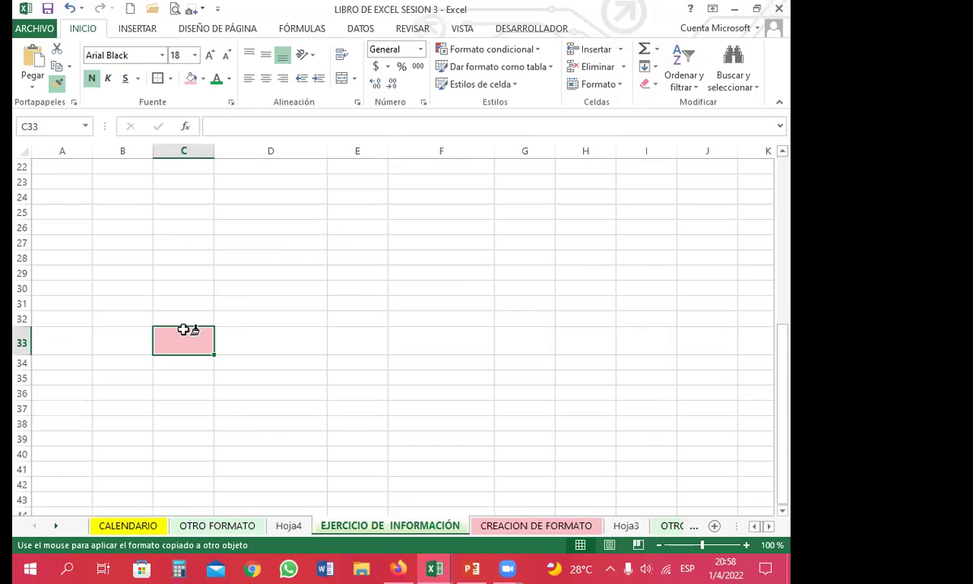
left_click(264, 290)
- Paint D23, B21, B19 and large blocks including F60:H68, C57:D63 and A49:B56 pink with borders
mouse_move(356, 223)
left_mouse_down()
mouse_move(487, 305)
mouse_move(519, 405)
left_mouse_up()
scroll(170, 210, "down", 2)
mouse_move(174, 178)
left_mouse_down()
mouse_move(326, 382)
mouse_move(322, 424)
left_mouse_up()
scroll(366, 396, "up", 2)
mouse_move(561, 243)
left_mouse_down()
mouse_move(636, 458)
mouse_move(640, 405)
left_mouse_up()
scroll(223, 365, "up", 3)
left_click(226, 381)
left_click(134, 358)
left_click(109, 308)
scroll(324, 373, "down", 2)
scroll(305, 400, "down", 6)
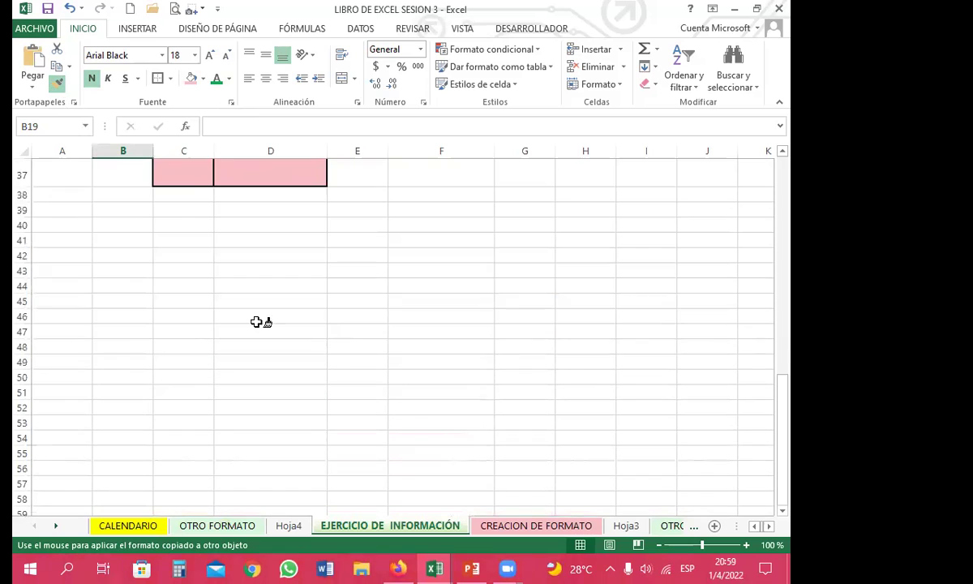
mouse_move(195, 167)
left_mouse_down()
mouse_move(487, 275)
mouse_move(569, 473)
left_mouse_up()
mouse_move(74, 323)
left_mouse_down()
mouse_move(217, 365)
mouse_move(362, 491)
left_mouse_up()
scroll(438, 430, "down", 8)
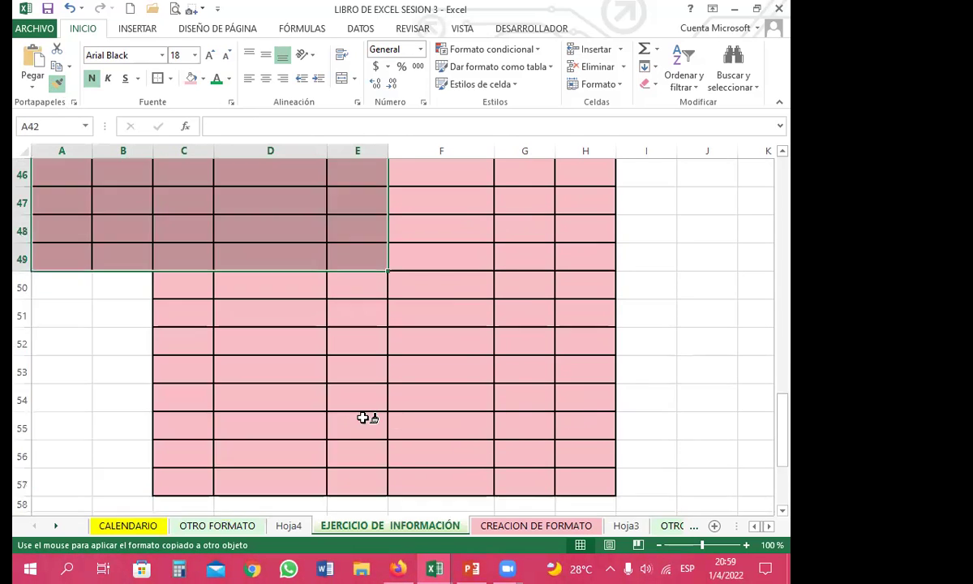
left_click_drag(243, 273, 531, 393)
mouse_move(122, 213)
left_mouse_down()
mouse_move(256, 248)
mouse_move(357, 429)
left_mouse_up()
scroll(418, 284, "up", 2)
left_click_drag(418, 284, 519, 462)
mouse_move(150, 228)
left_mouse_down()
mouse_move(336, 413)
mouse_move(321, 402)
left_mouse_up()
mouse_move(438, 203)
left_mouse_down()
mouse_move(472, 223)
mouse_move(449, 420)
left_mouse_up()
scroll(254, 319, "up", 3)
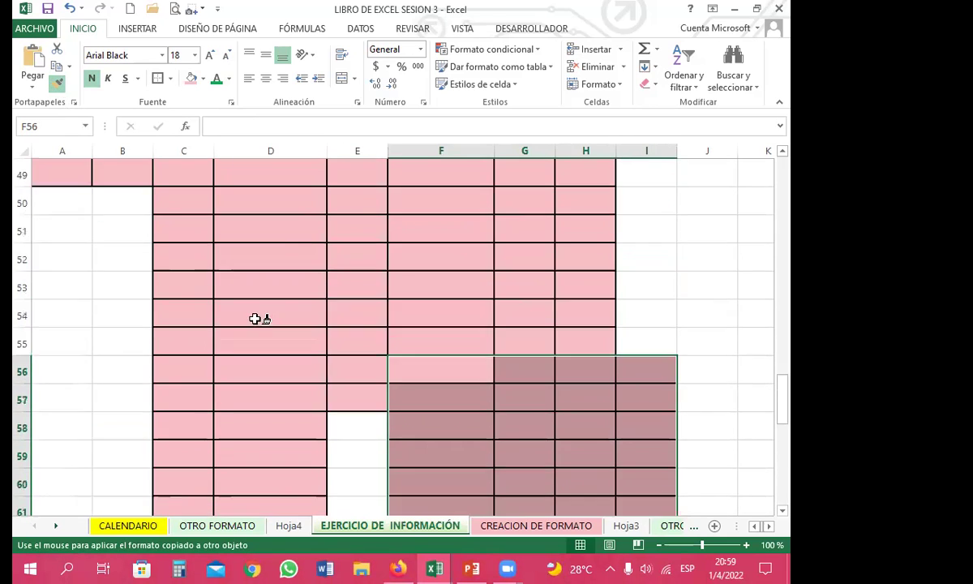
left_click_drag(108, 265, 203, 445)
left_click_drag(47, 259, 150, 460)
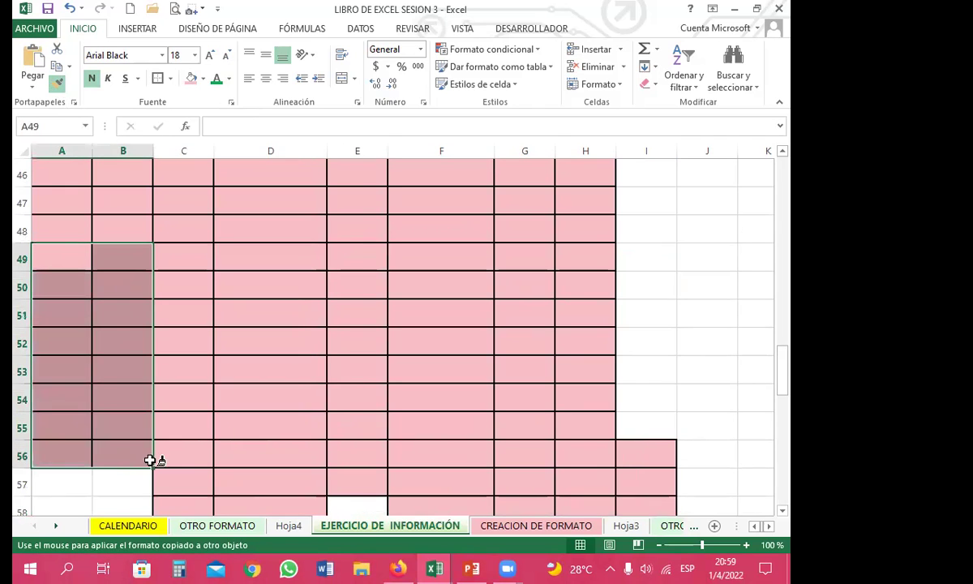
- Paint further blocks from A56 down to B93 and C89, then turn off Format Painter
scroll(104, 343, "down", 2)
mouse_move(69, 288)
left_mouse_down()
mouse_move(166, 400)
mouse_move(170, 499)
left_mouse_up()
scroll(243, 365, "down", 2)
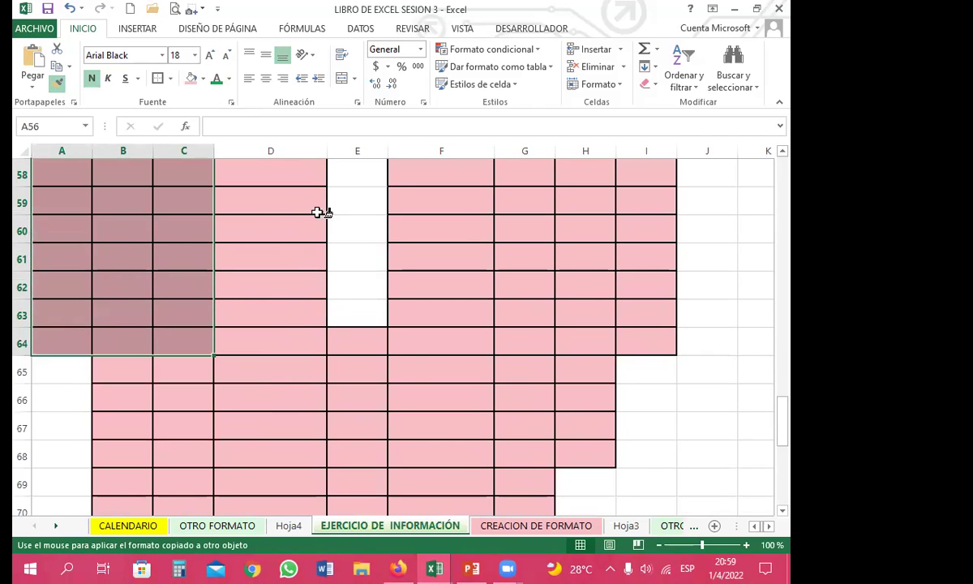
mouse_move(337, 321)
left_mouse_down()
mouse_move(358, 262)
mouse_move(359, 200)
left_mouse_up()
scroll(363, 391, "up", 3)
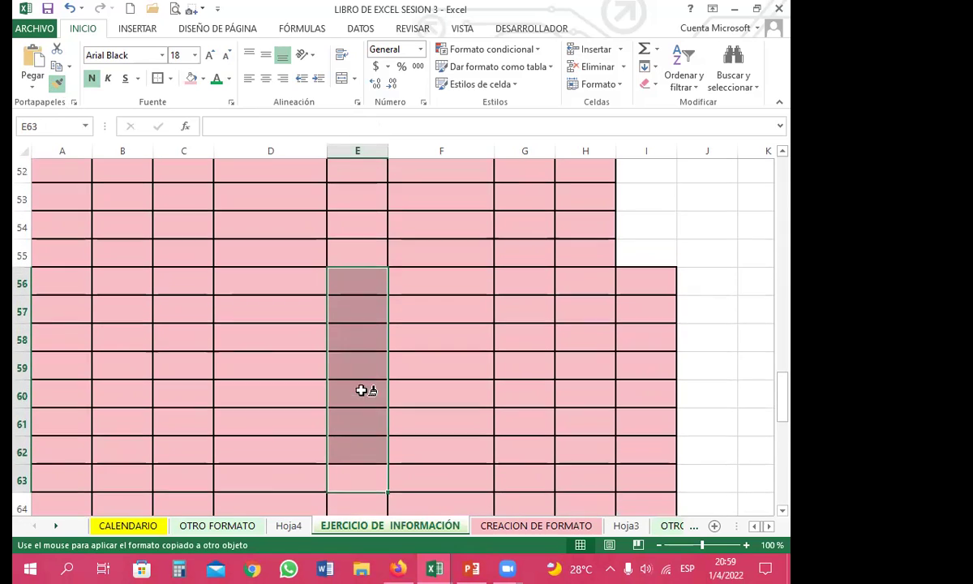
mouse_move(645, 258)
left_mouse_down()
mouse_move(655, 345)
mouse_move(646, 454)
left_mouse_up()
scroll(568, 365, "up", 4)
left_click_drag(634, 320, 647, 434)
left_click_drag(643, 236, 646, 348)
scroll(643, 319, "down", 2)
mouse_move(646, 259)
left_mouse_down()
mouse_move(632, 417)
mouse_move(642, 402)
left_mouse_up()
left_click_drag(702, 290, 702, 398)
scroll(235, 397, "down", 13)
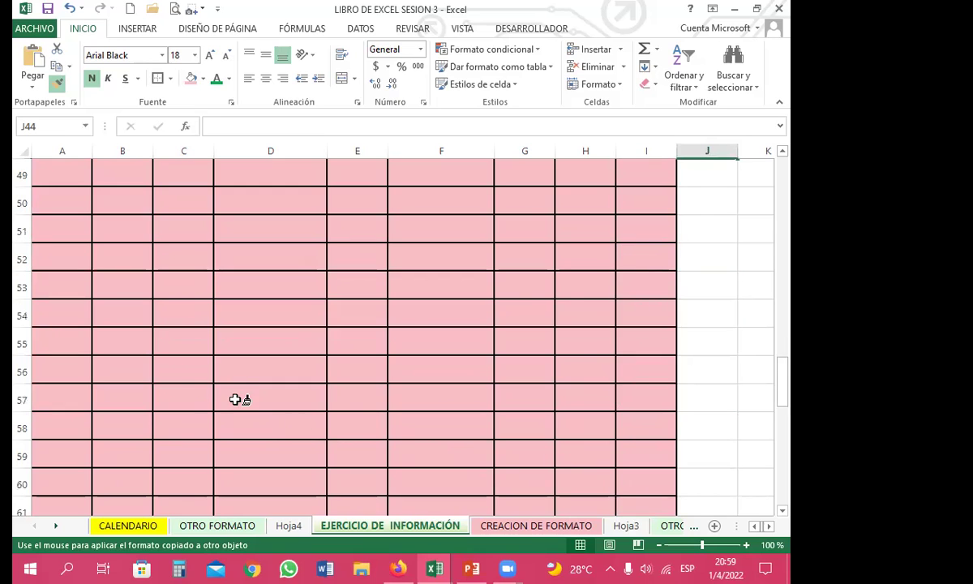
left_click_drag(133, 361, 357, 433)
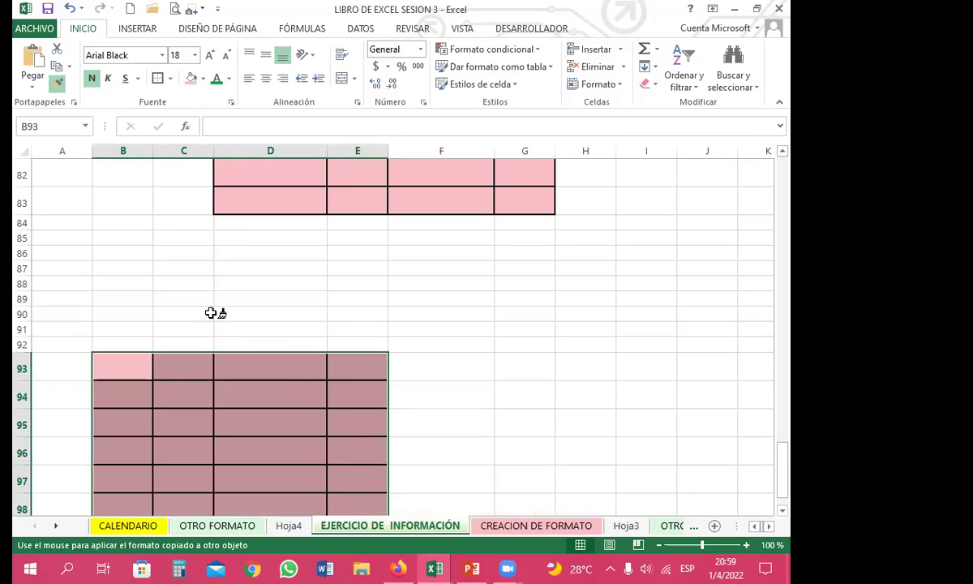
left_click(202, 300)
key("Escape")
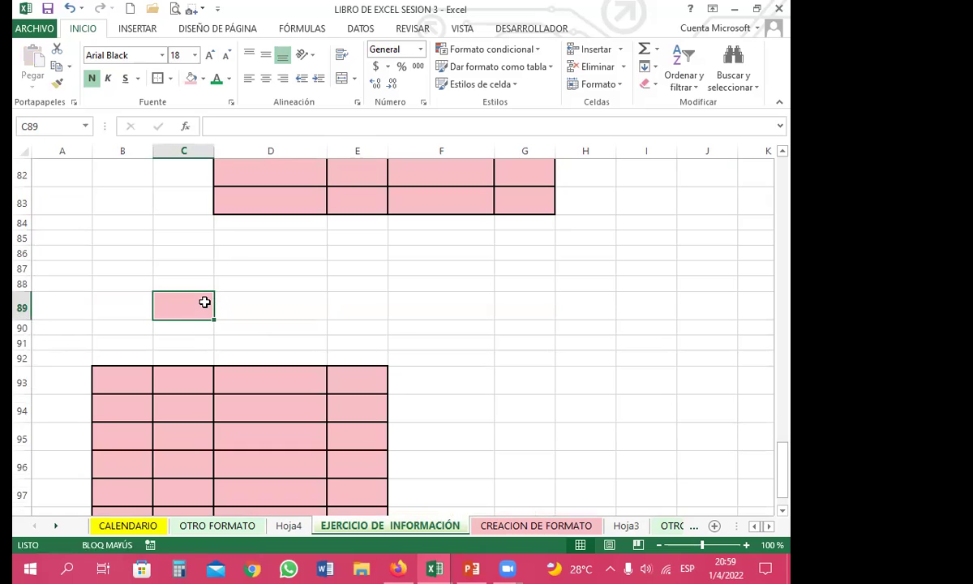
- Enter the word EXCEL in the pink styled cell H8
scroll(19, 286, "up", 20)
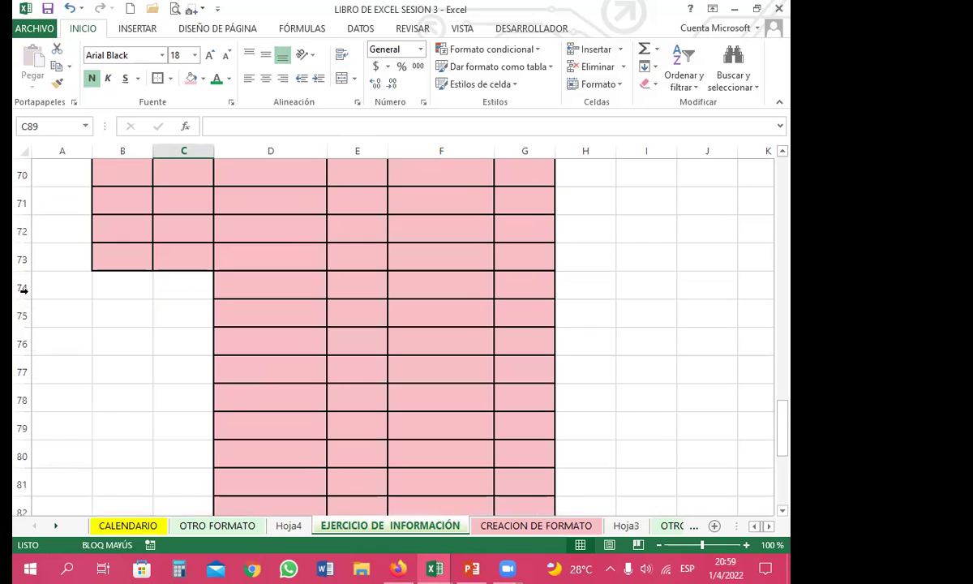
scroll(19, 286, "up", 7)
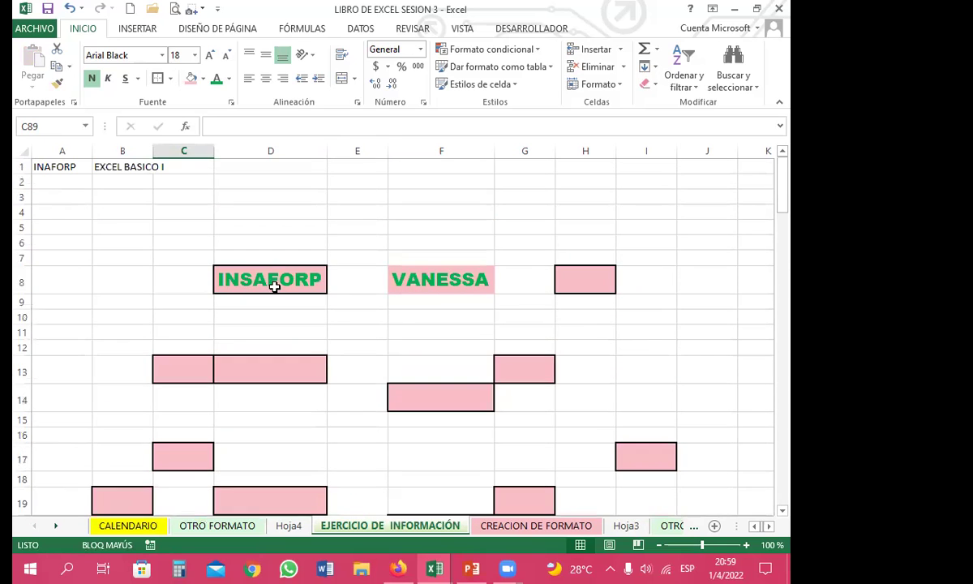
left_click(595, 288)
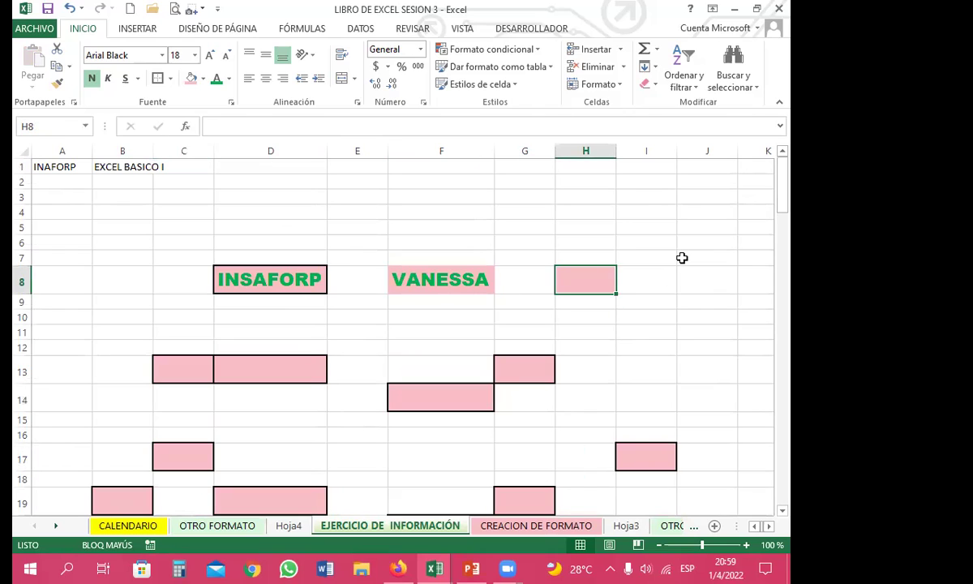
type("EXCEL")
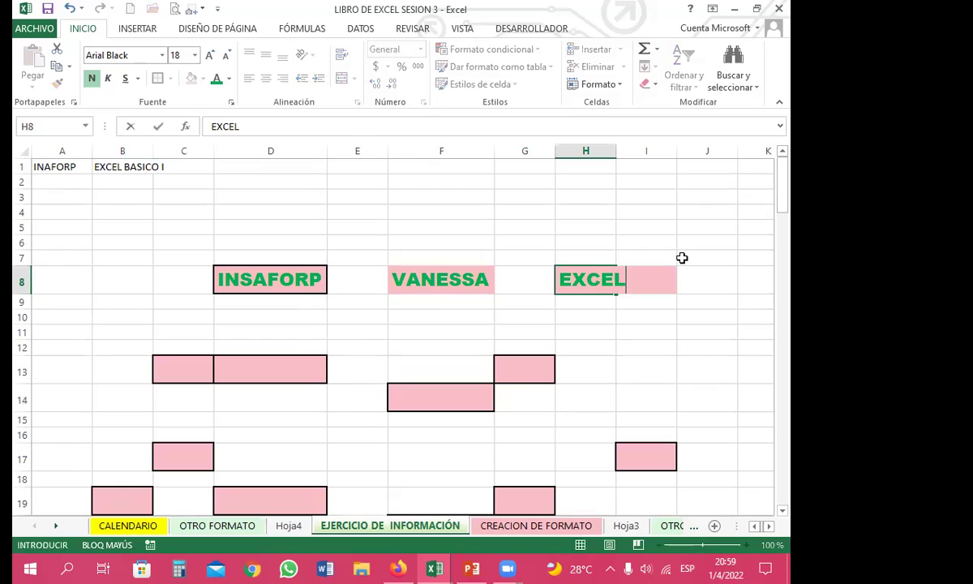
key("Return")
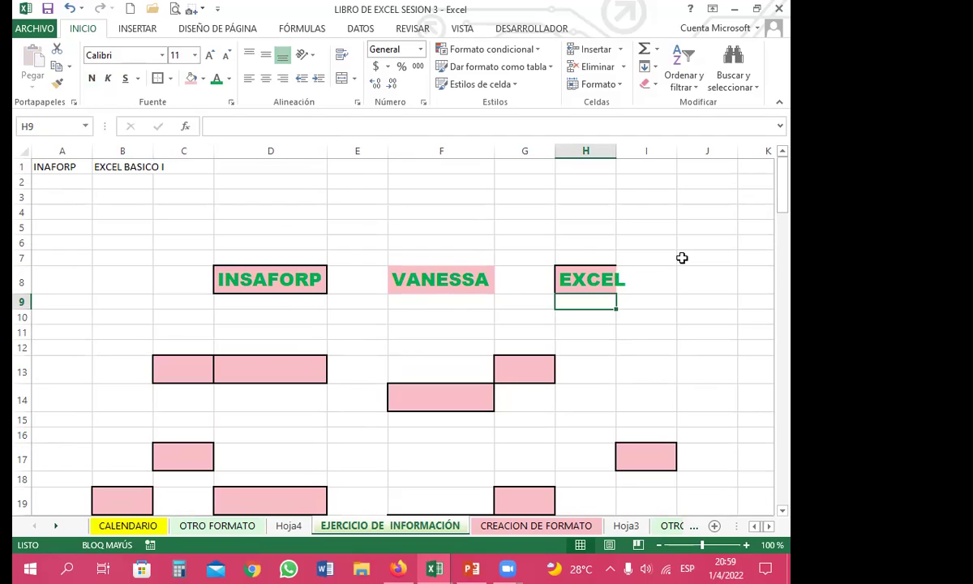
- Delete columns D through L
left_click_drag(300, 152, 648, 154)
left_click(585, 66)
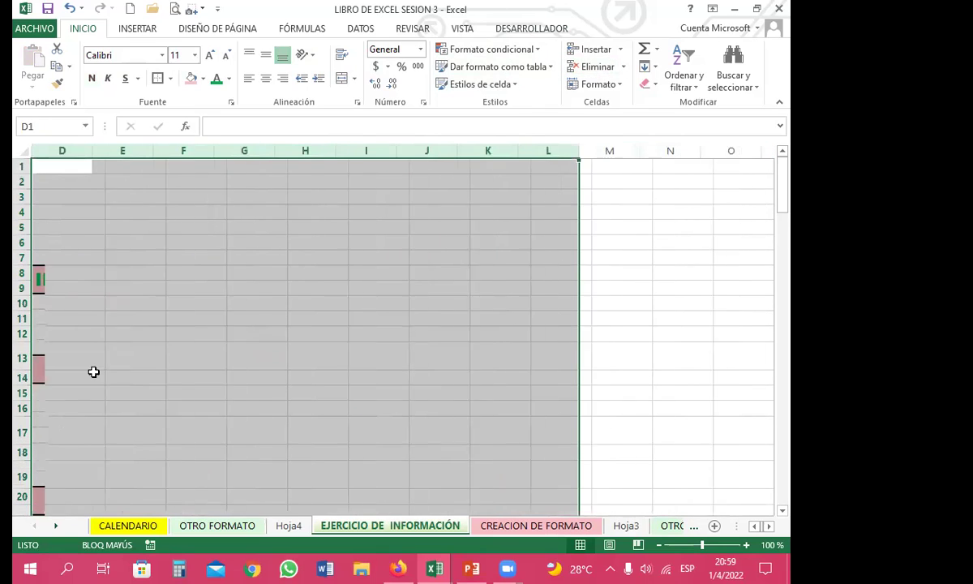
left_click(312, 392)
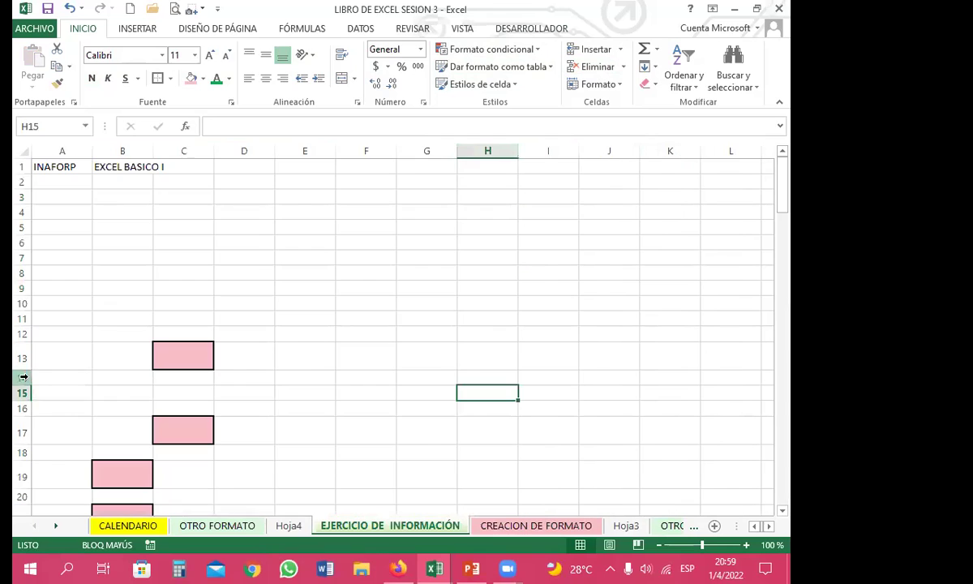
- Delete rows 13 through 102
left_click_drag(18, 334, 48, 399)
left_click(598, 67)
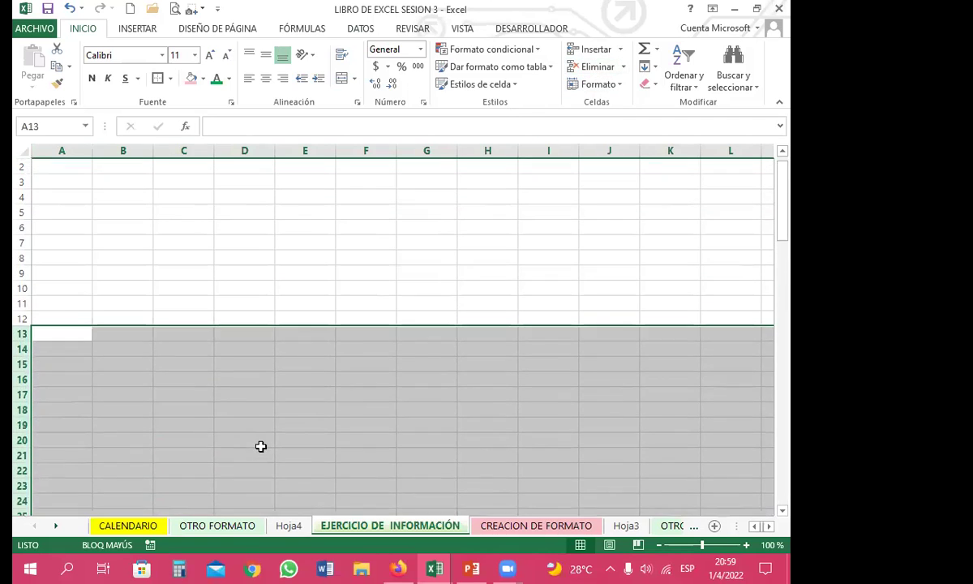
left_click(255, 440)
left_click(364, 372)
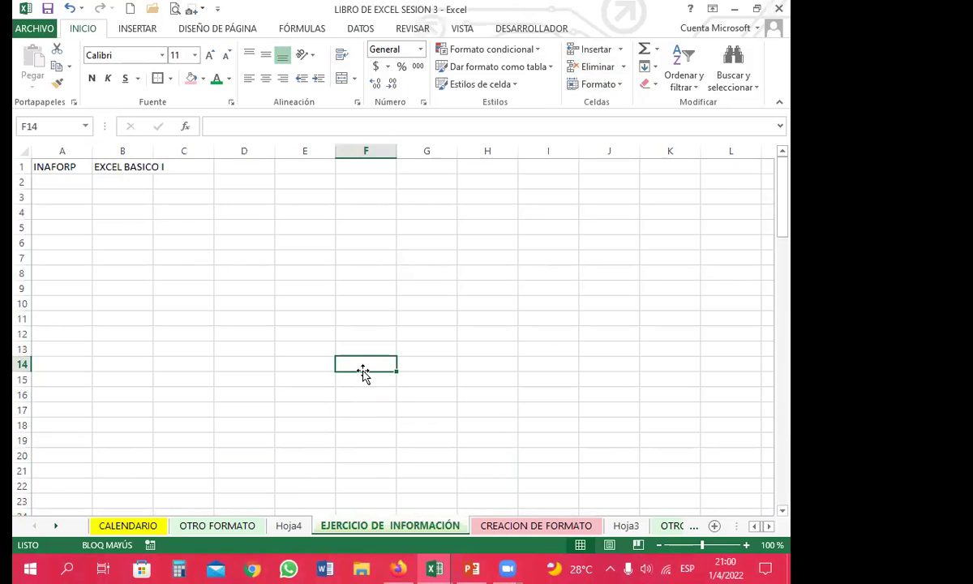
- Select the EXCEL BÁSICO I title cell A7 on CREACION DE FORMATO, then return there after visiting EJERCICIO DE INFORMACIÓN
left_click(519, 526)
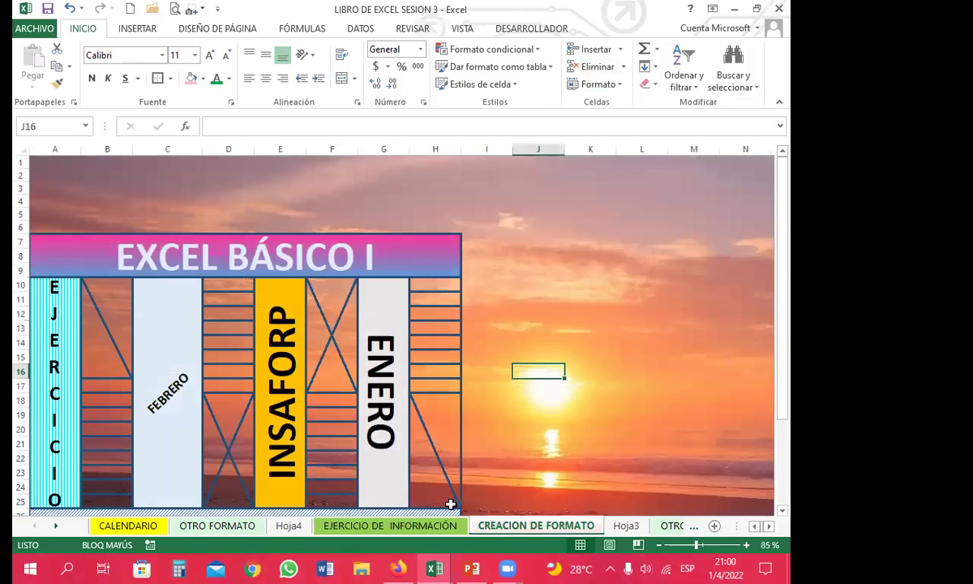
left_click(384, 259)
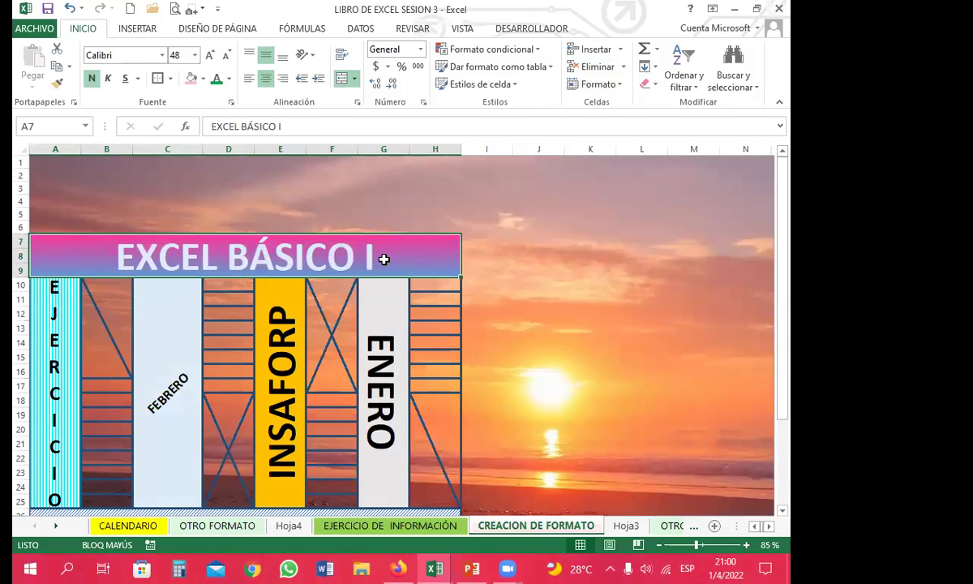
left_click(385, 526)
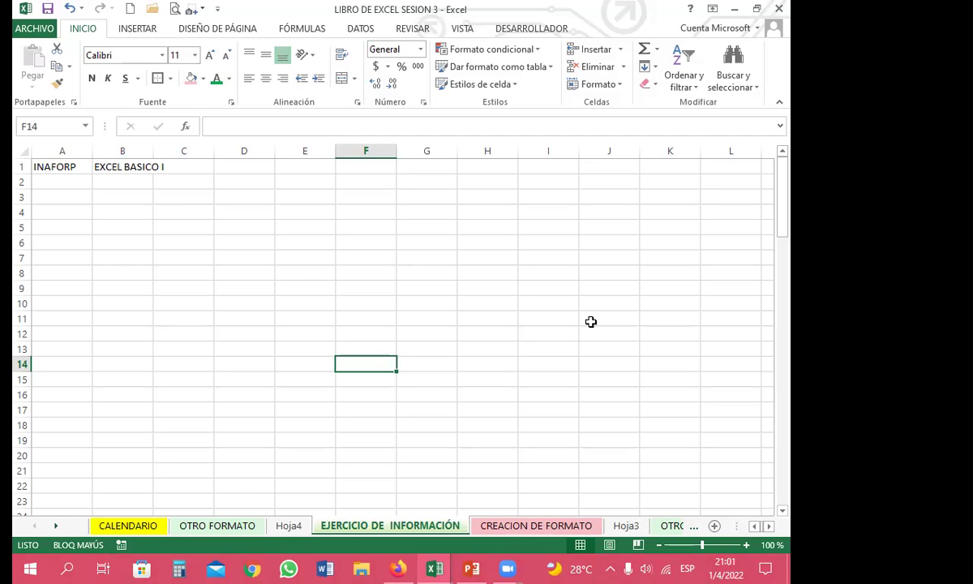
left_click(531, 524)
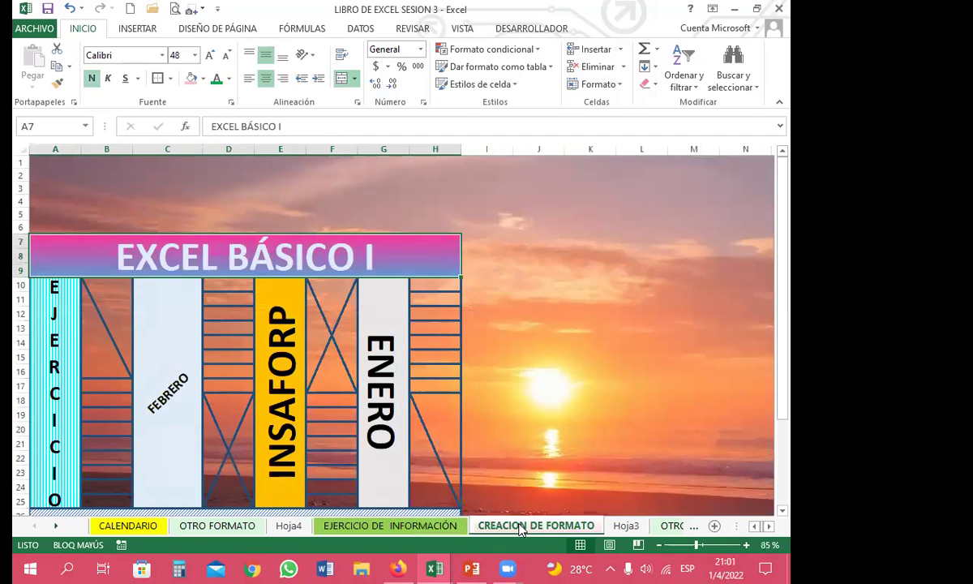
scroll(522, 431, "down", 2)
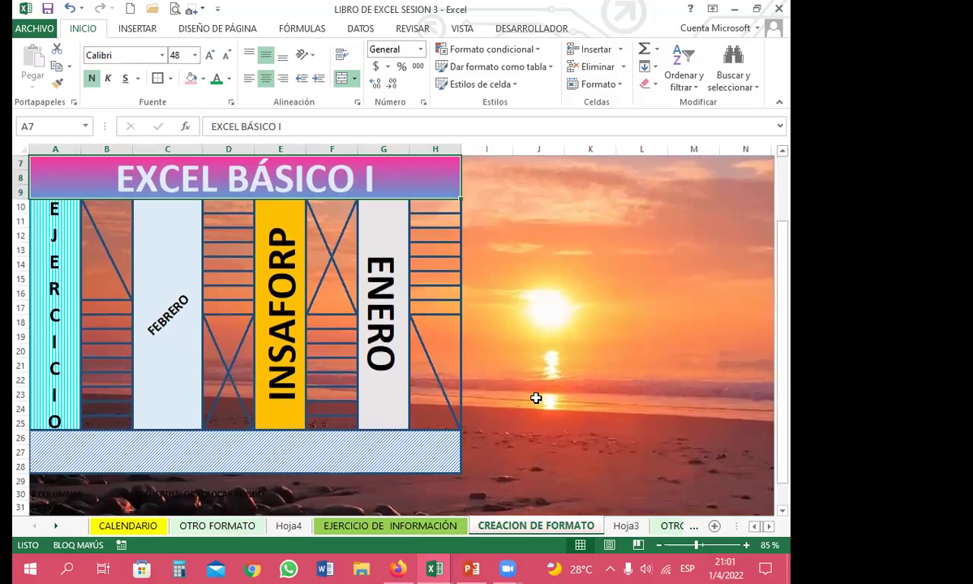